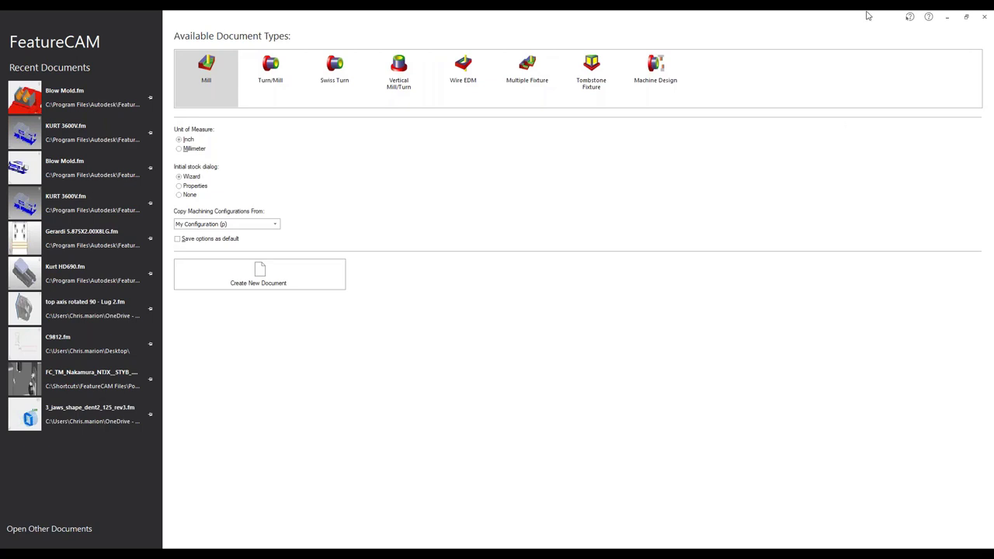
Return to FeatureCAM and browse to the Models folder inside FeatureCAM Surface Milling on the Desktop for opening a document.
{"action": "left_click", "coordinate": [948, 20]}
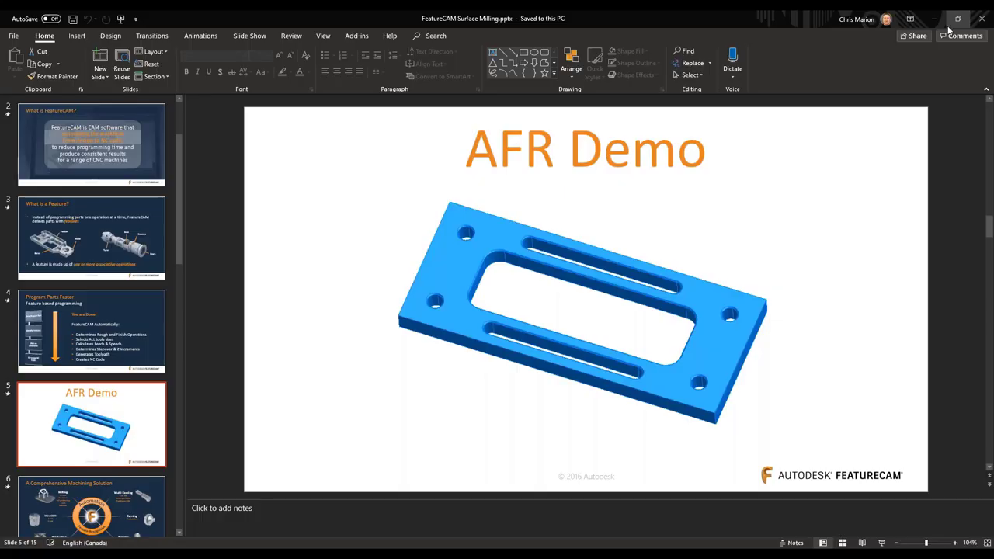
{"action": "left_click", "coordinate": [935, 20]}
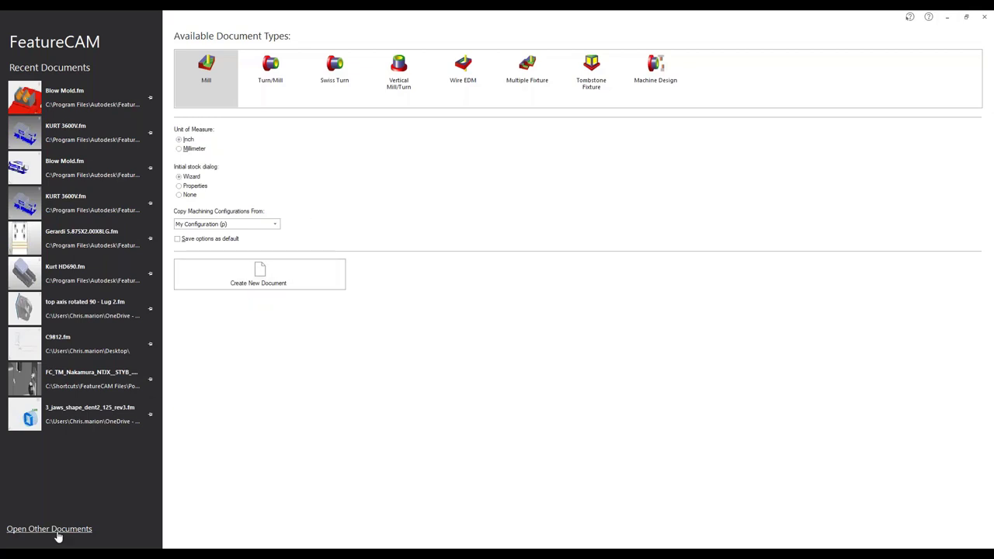
{"action": "left_click", "coordinate": [31, 531]}
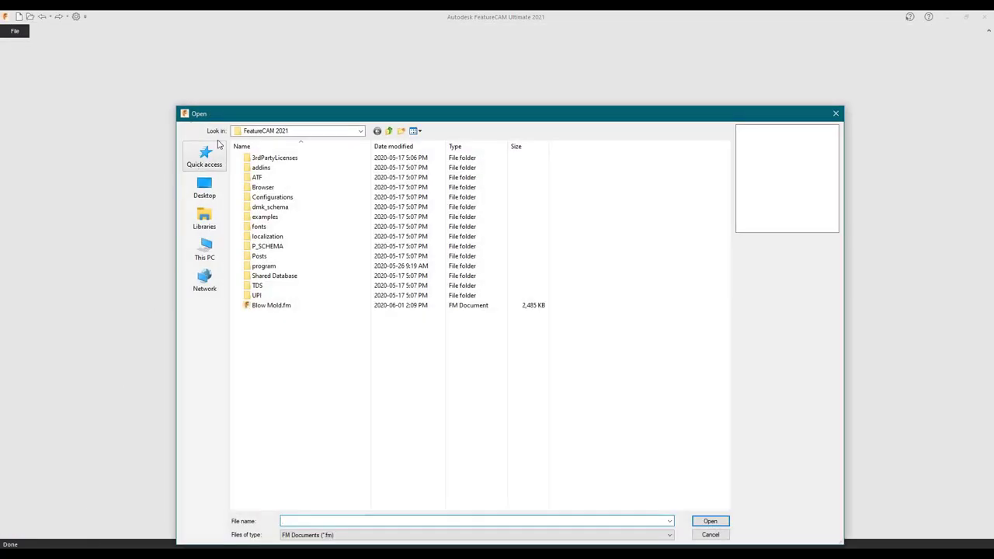
{"action": "left_click", "coordinate": [293, 131]}
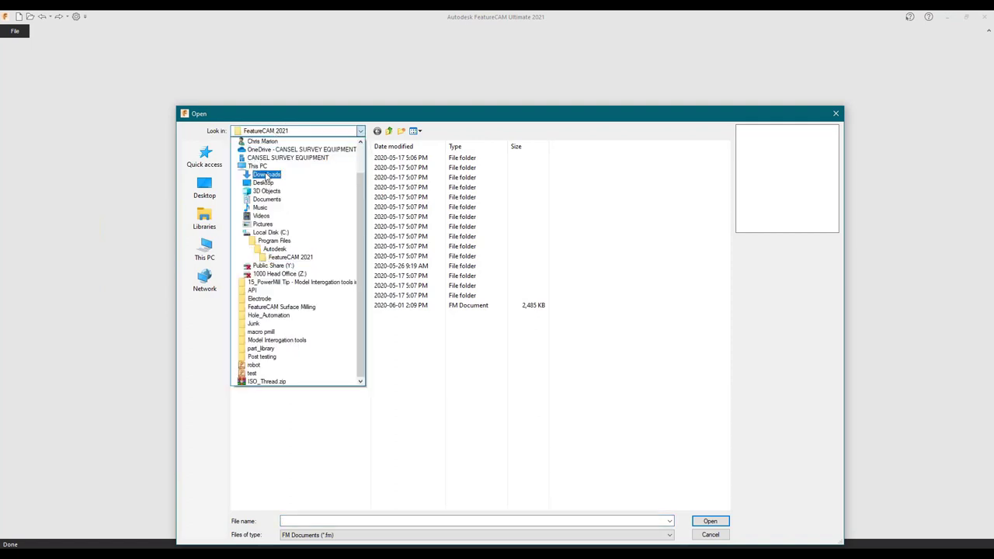
{"action": "left_click", "coordinate": [266, 174]}
{"action": "left_click", "coordinate": [277, 133]}
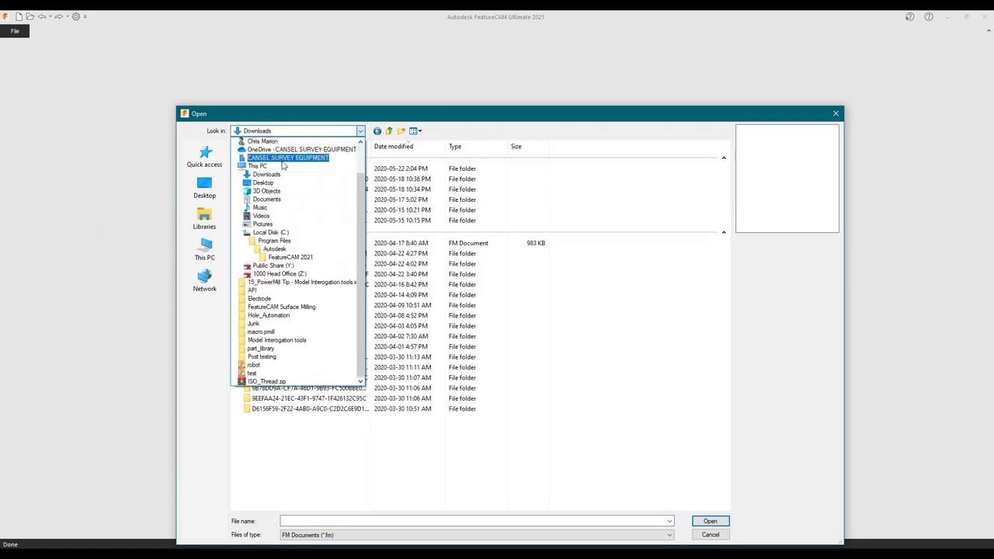
{"action": "left_click", "coordinate": [274, 183]}
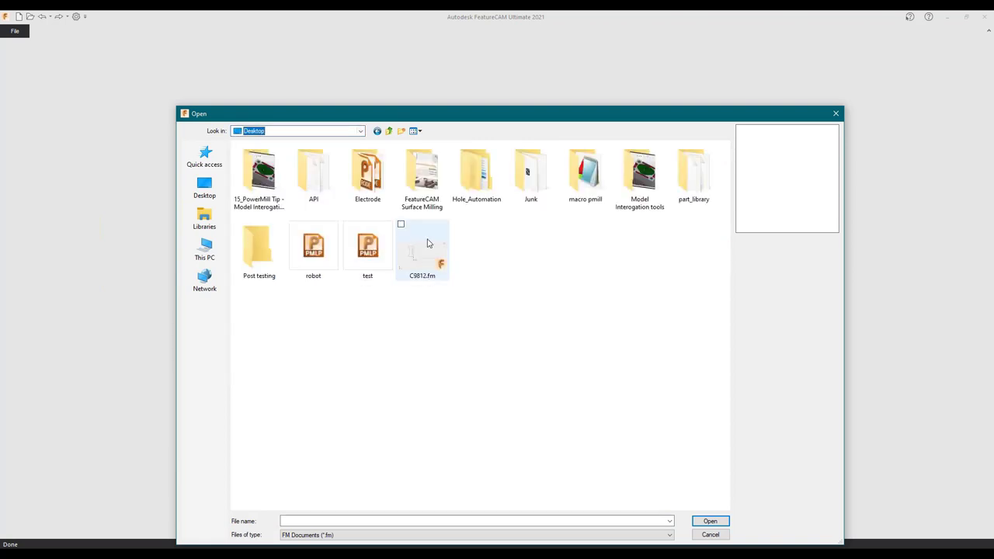
{"action": "left_click", "coordinate": [412, 184]}
{"action": "double_click", "coordinate": [412, 183]}
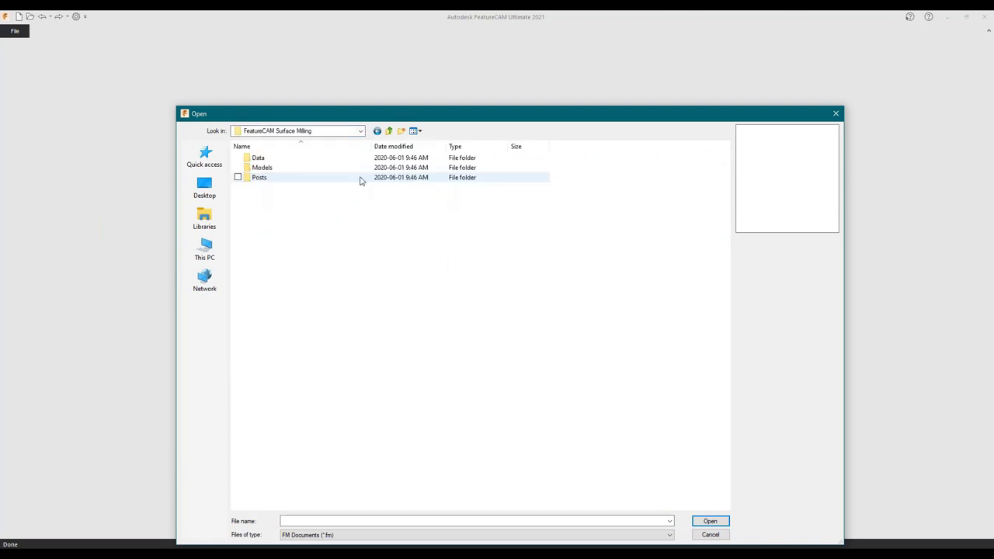
{"action": "double_click", "coordinate": [269, 169]}
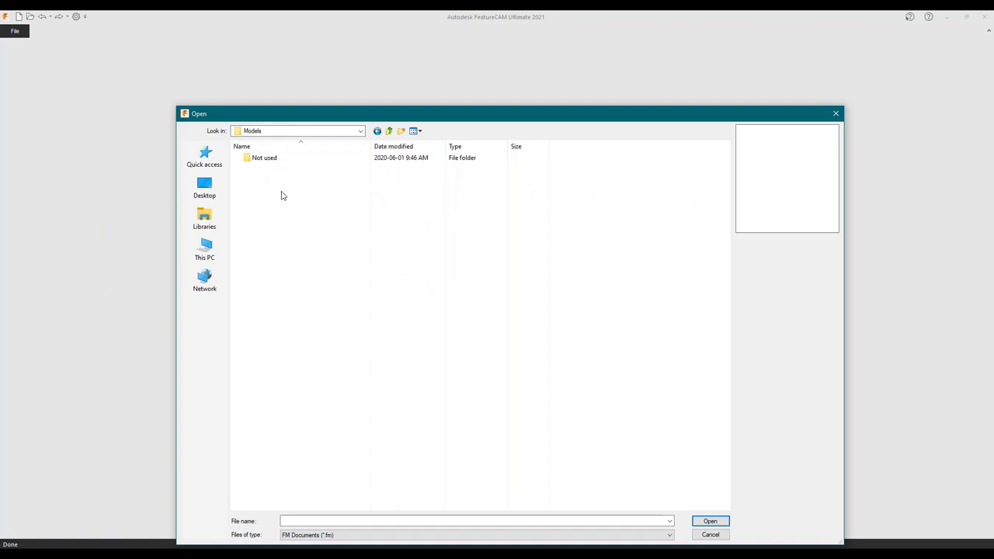
Show all file types and open the Limit Switch Plate.x_t model.
{"action": "left_click", "coordinate": [667, 535]}
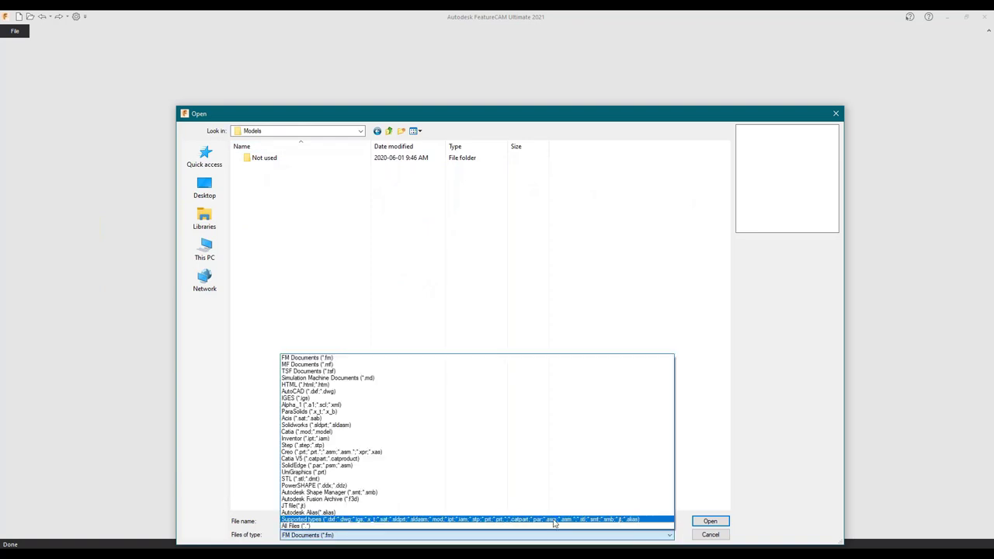
{"action": "left_click", "coordinate": [404, 526]}
{"action": "left_click_drag", "start_coordinate": [269, 181], "coordinate": [637, 273]}
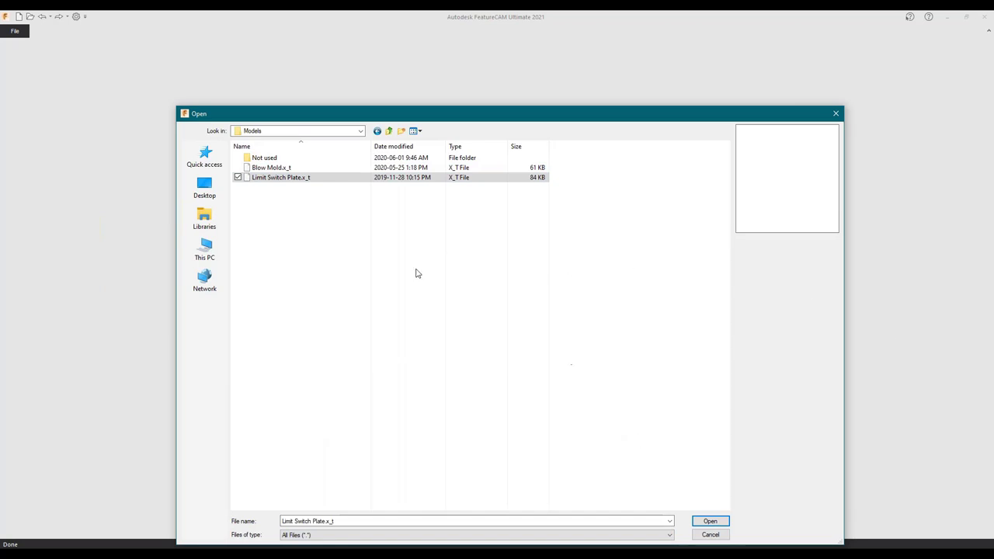
{"action": "left_click", "coordinate": [709, 523]}
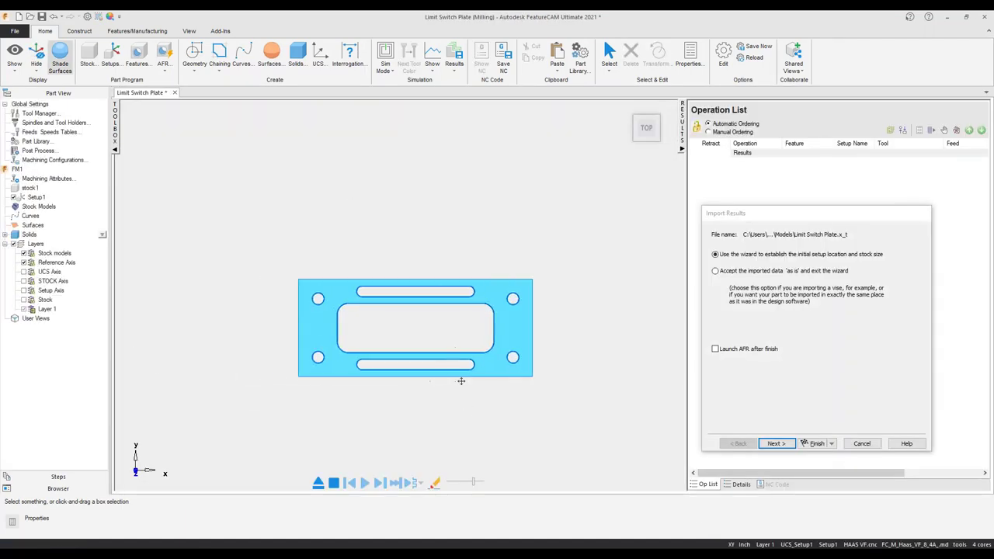
Use the import wizard to align the setup's Z direction perpendicular to the plate's top face, reversing it as needed to point upward.
{"action": "middle_click_drag", "start_coordinate": [399, 410], "coordinate": [385, 281]}
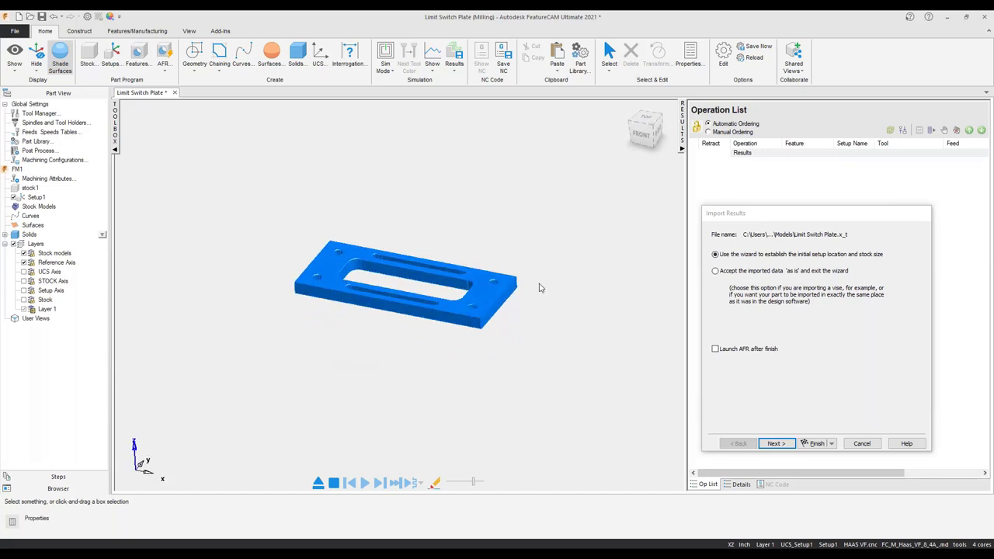
{"action": "left_click_drag", "start_coordinate": [781, 212], "coordinate": [762, 159]}
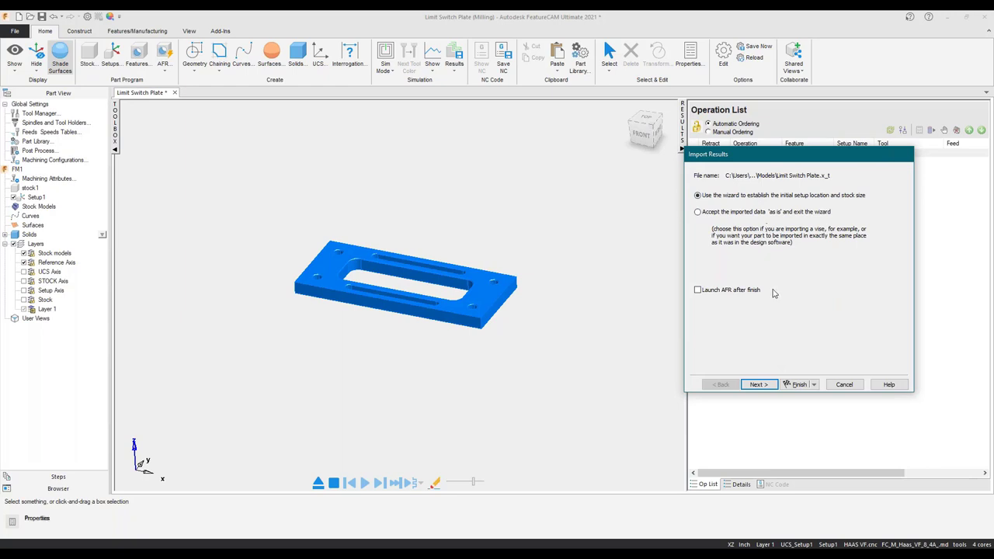
{"action": "left_click", "coordinate": [762, 388]}
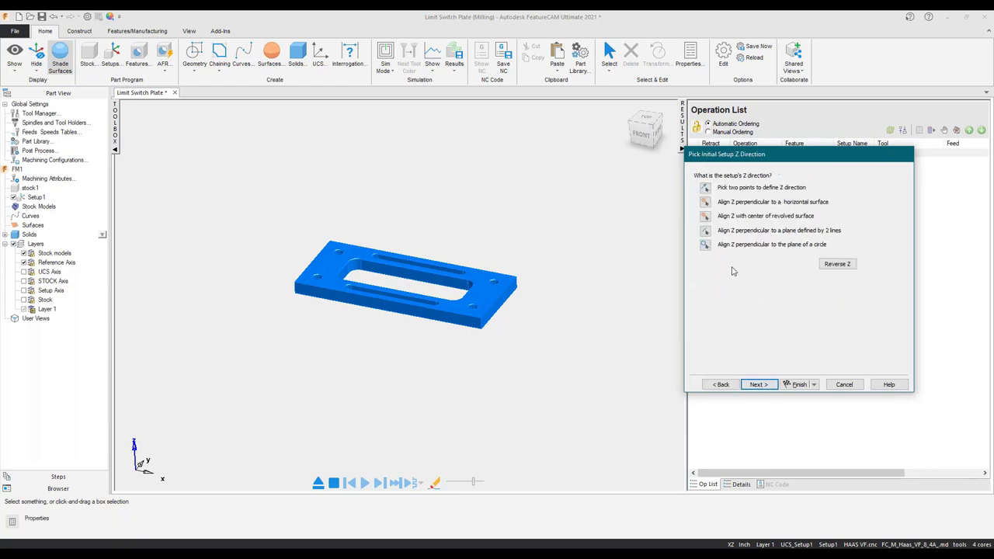
{"action": "left_click", "coordinate": [705, 201]}
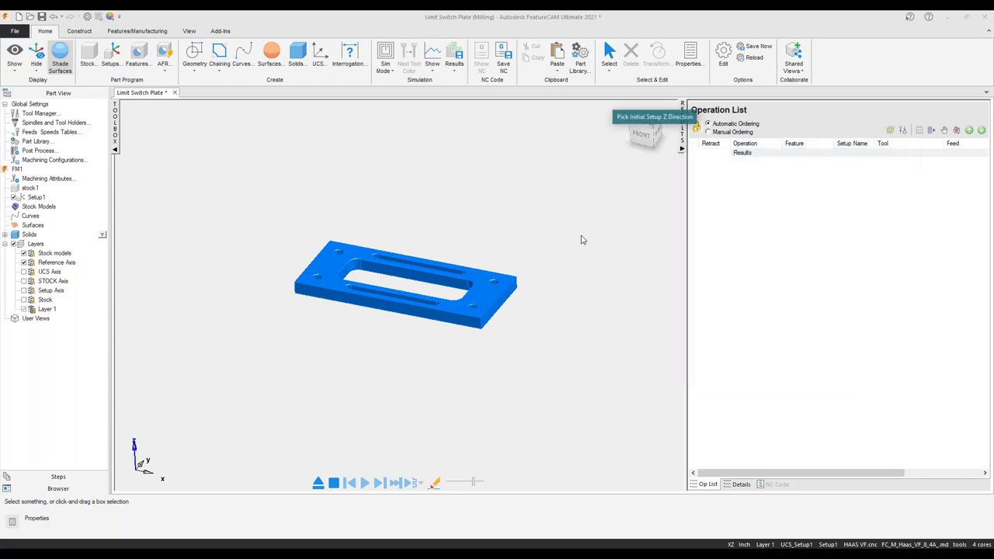
{"action": "left_click", "coordinate": [342, 269]}
{"action": "scroll", "coordinate": [140, 482], "scroll_direction": "down", "scroll_amount": 1}
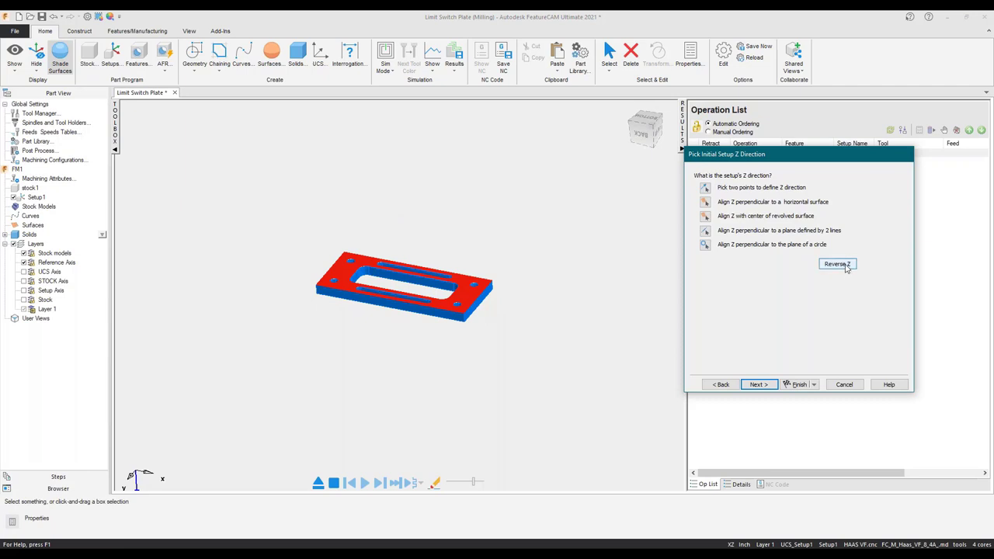
{"action": "left_click", "coordinate": [845, 265]}
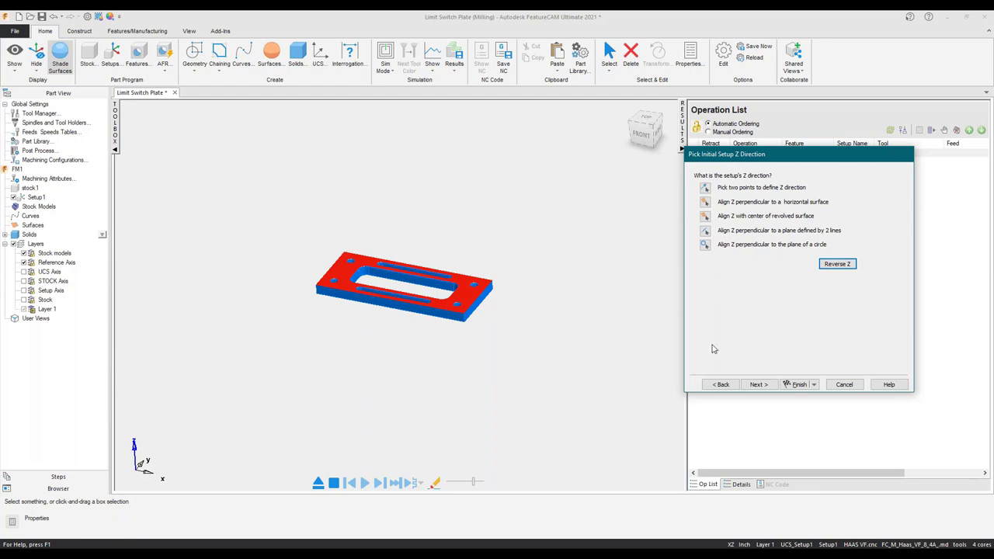
{"action": "left_click", "coordinate": [768, 385]}
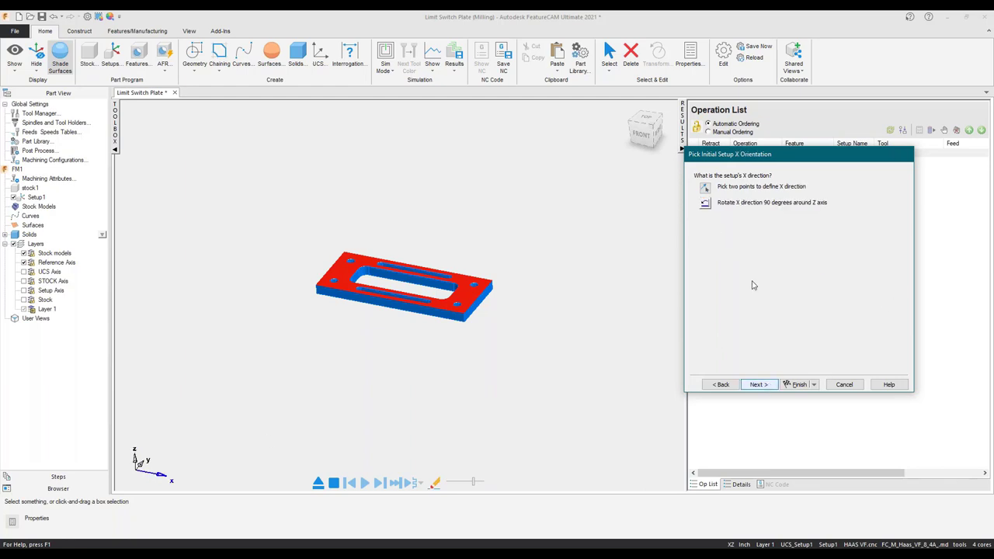
Define the setup's X direction with two points along the plate's long front edge, and accept the orientation.
{"action": "left_click", "coordinate": [705, 187]}
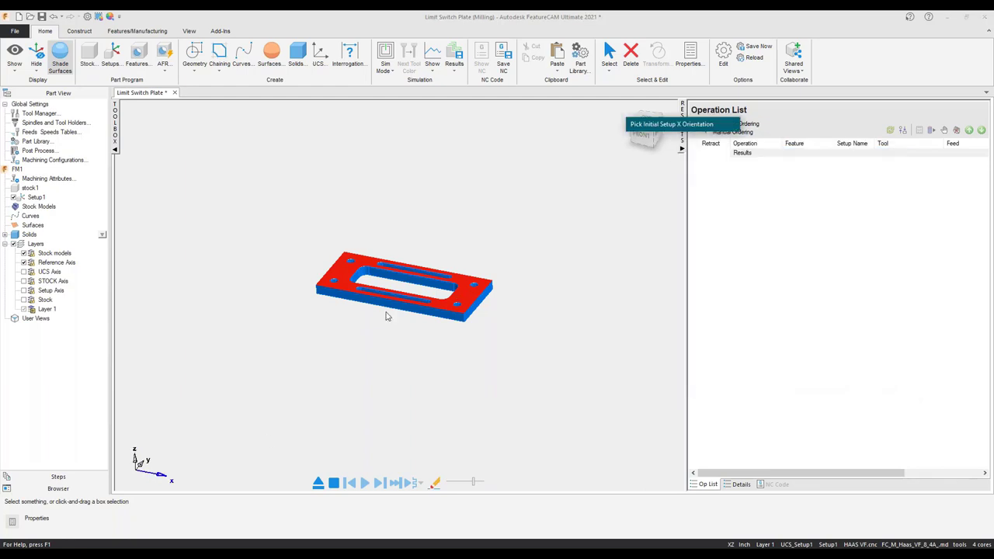
{"action": "left_click", "coordinate": [327, 303]}
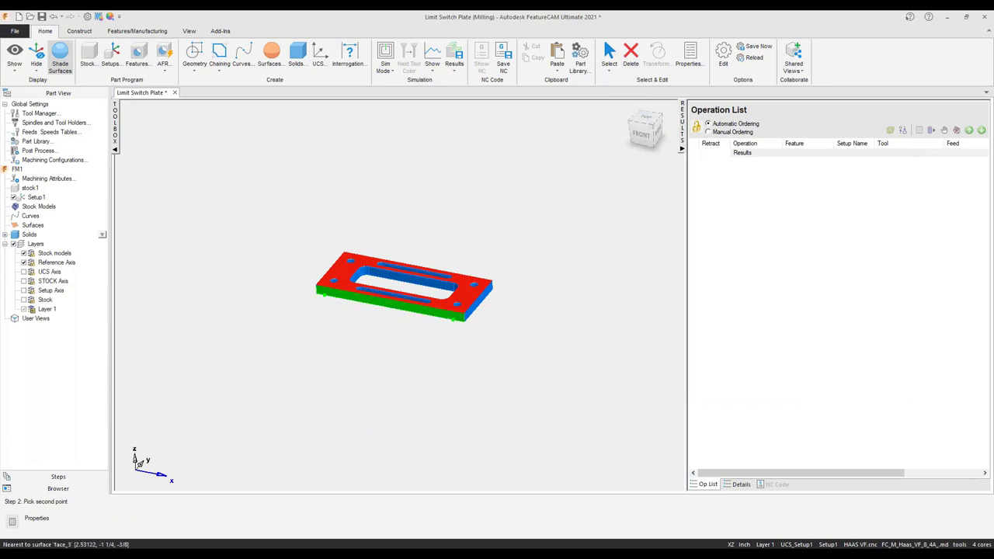
{"action": "left_click", "coordinate": [455, 318]}
{"action": "left_click", "coordinate": [758, 385]}
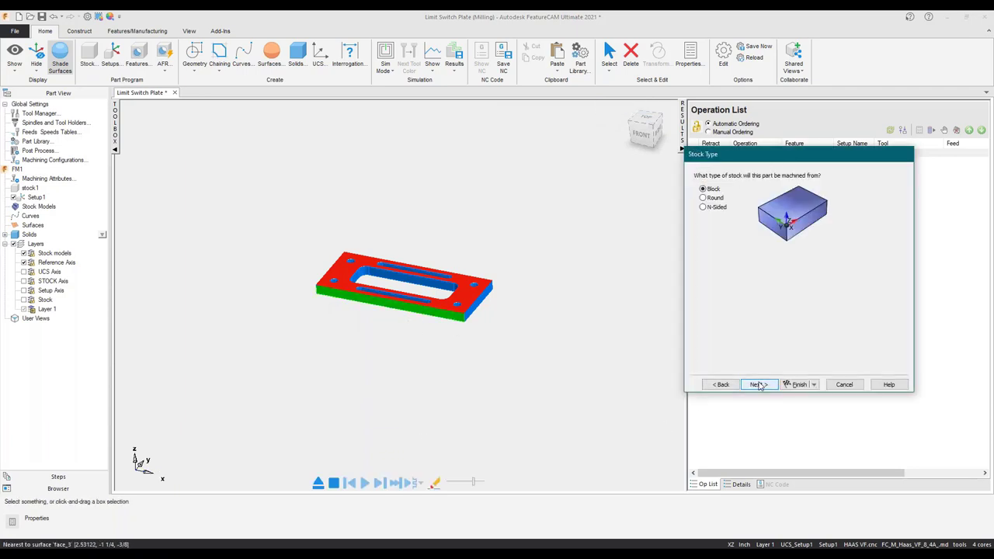
Use block stock computed from the part's size, with the extra stock on +Z set to 0 in.
{"action": "left_click", "coordinate": [759, 384]}
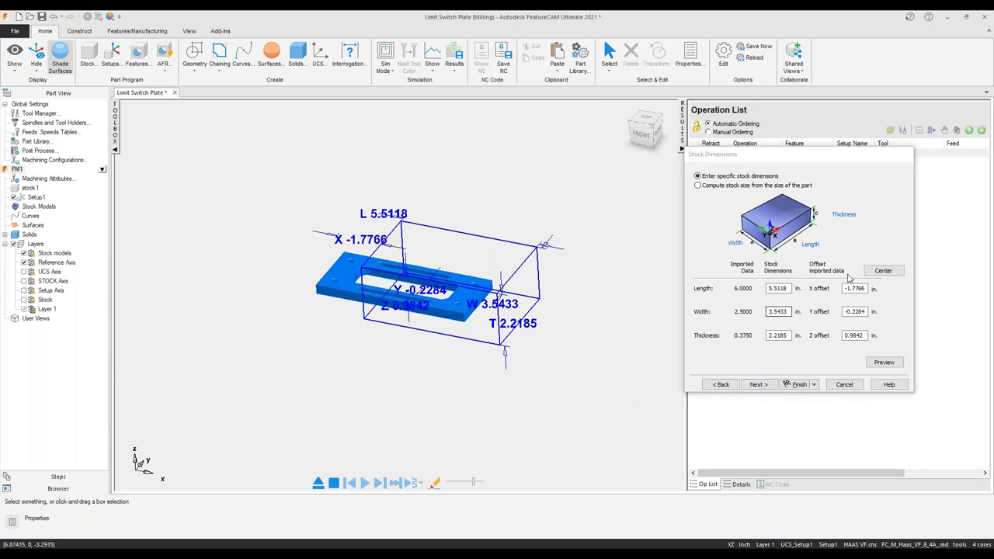
{"action": "left_click", "coordinate": [883, 270]}
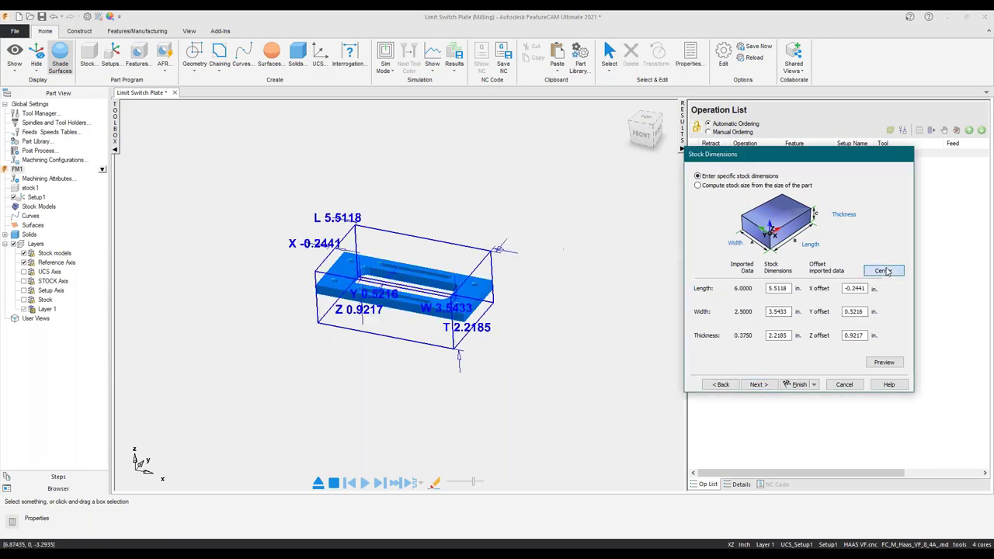
{"action": "left_click", "coordinate": [698, 186]}
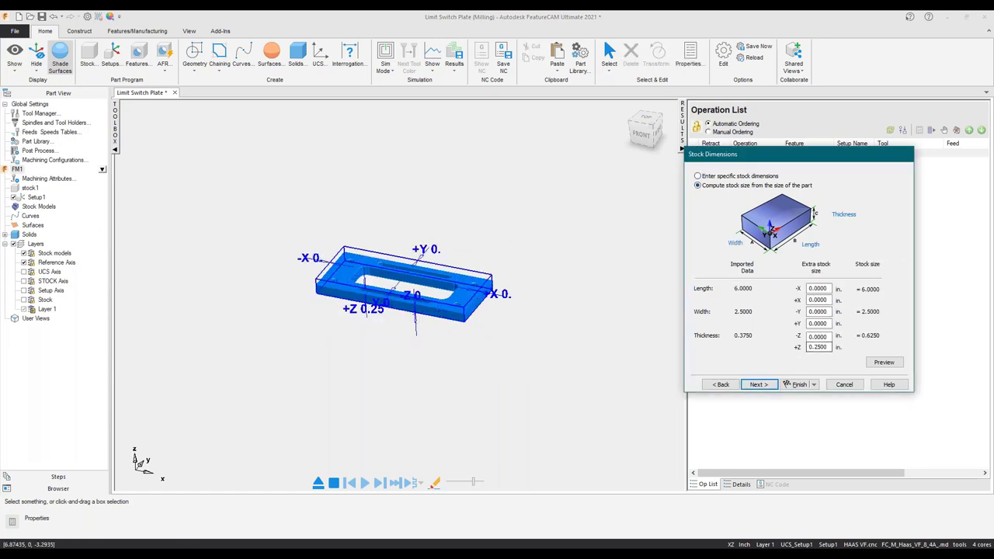
{"action": "left_click_drag", "start_coordinate": [829, 347], "coordinate": [808, 348]}
{"action": "type", "text": "0"}
{"action": "left_click", "coordinate": [884, 362]}
{"action": "left_click", "coordinate": [454, 333]}
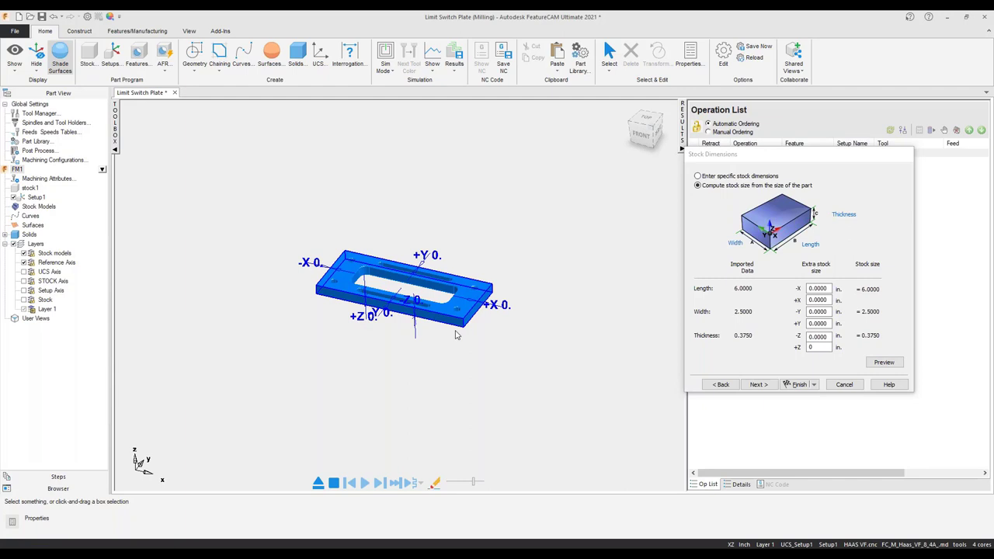
{"action": "left_click", "coordinate": [763, 386]}
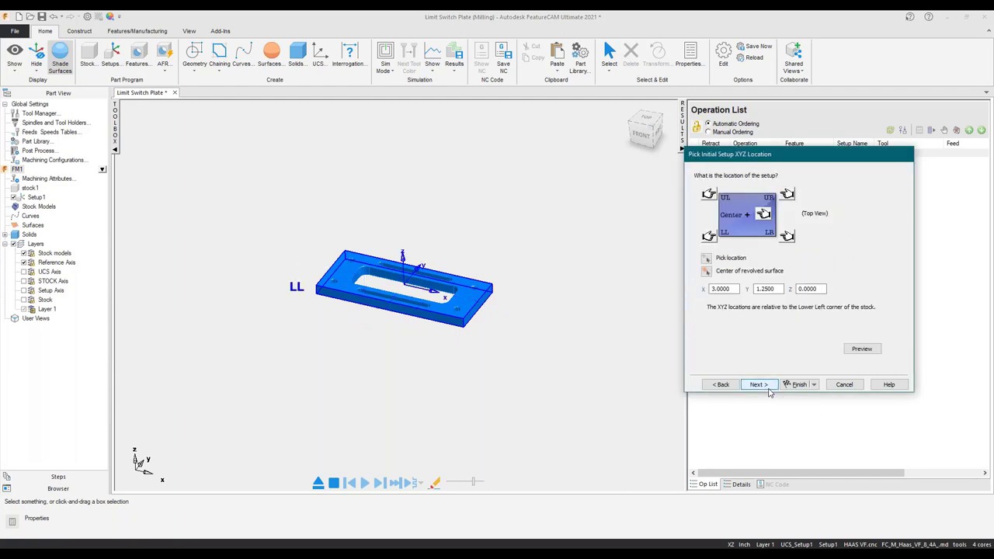
Locate the setup origin at the stock's lower-left (LL) corner and finish the wizard without multi-axis positioning.
{"action": "left_click", "coordinate": [708, 237]}
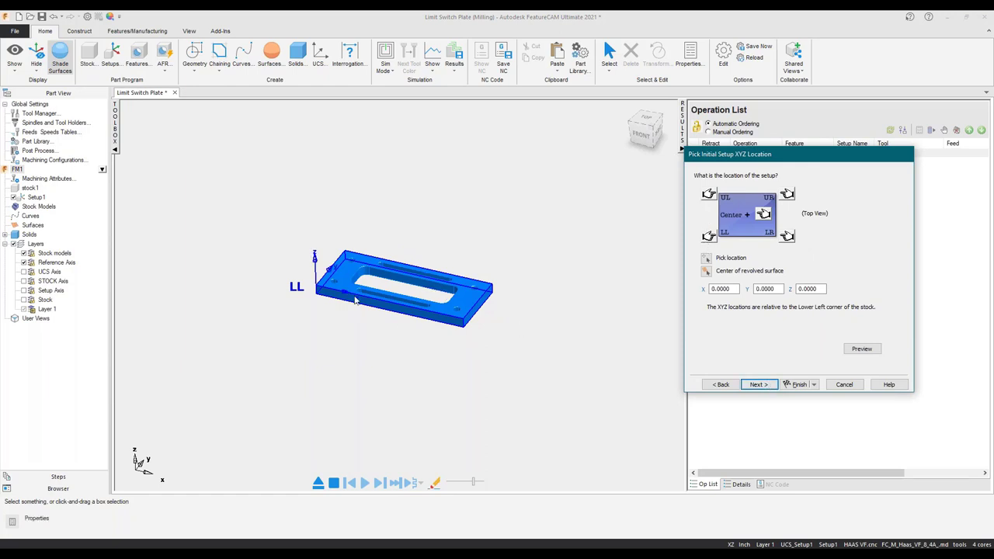
{"action": "left_click", "coordinate": [759, 385]}
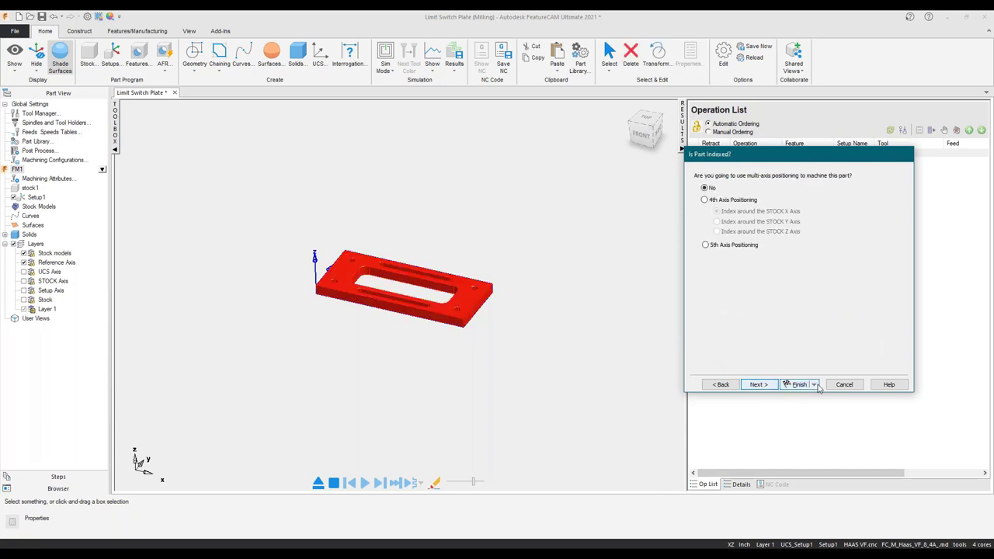
{"action": "left_click", "coordinate": [800, 385]}
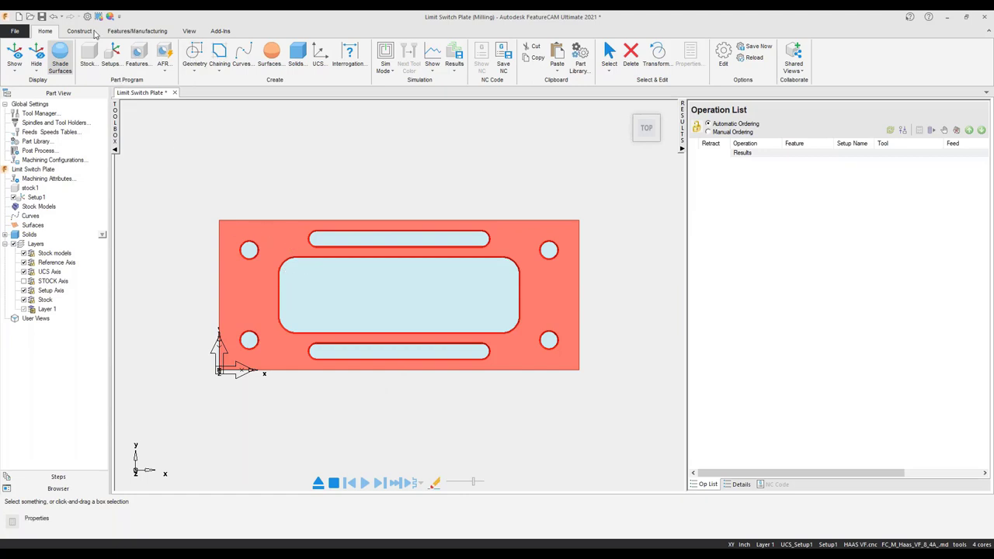
Run Automatic Feature Recognition on the plate solid to create the machining features for Setup1.
{"action": "left_click", "coordinate": [164, 54]}
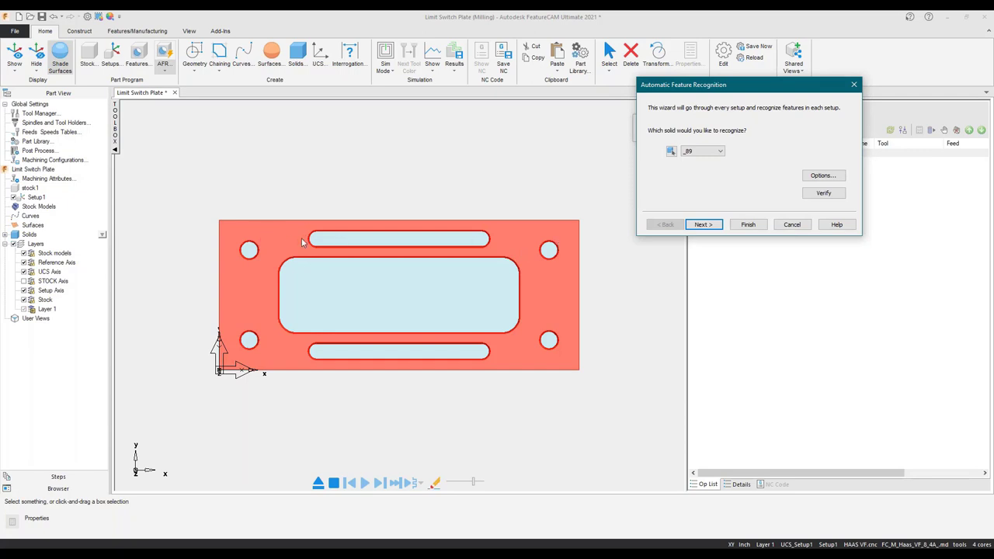
{"action": "left_click", "coordinate": [704, 226]}
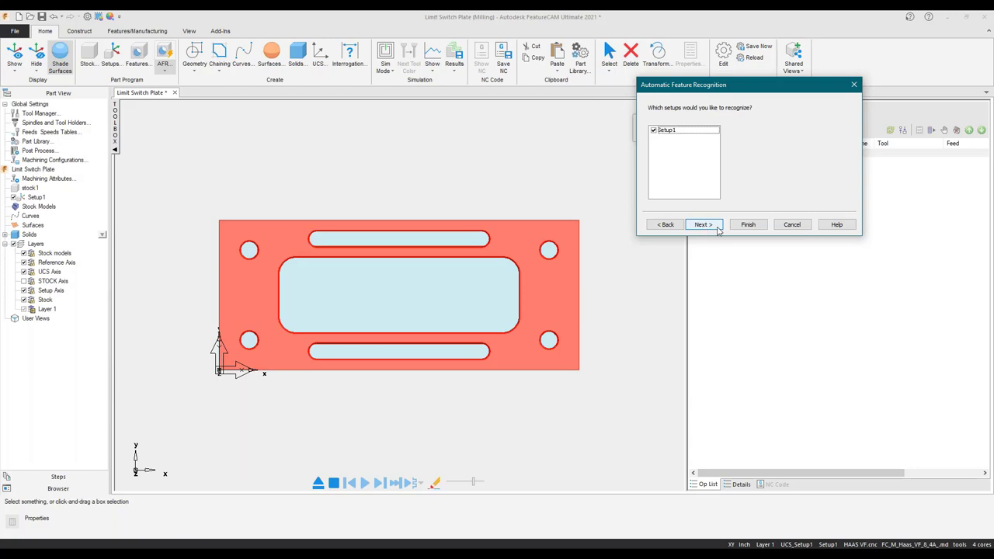
{"action": "left_click", "coordinate": [718, 228]}
{"action": "left_click", "coordinate": [776, 183]}
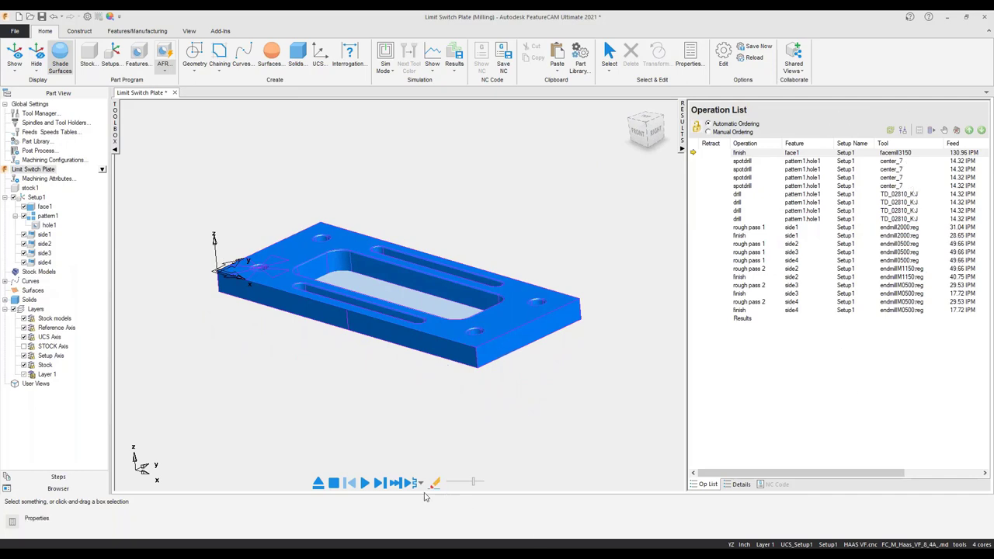
Simulate the toolpaths and review the generated NC code, narrowing its pane to enlarge the model view.
{"action": "left_click", "coordinate": [364, 484]}
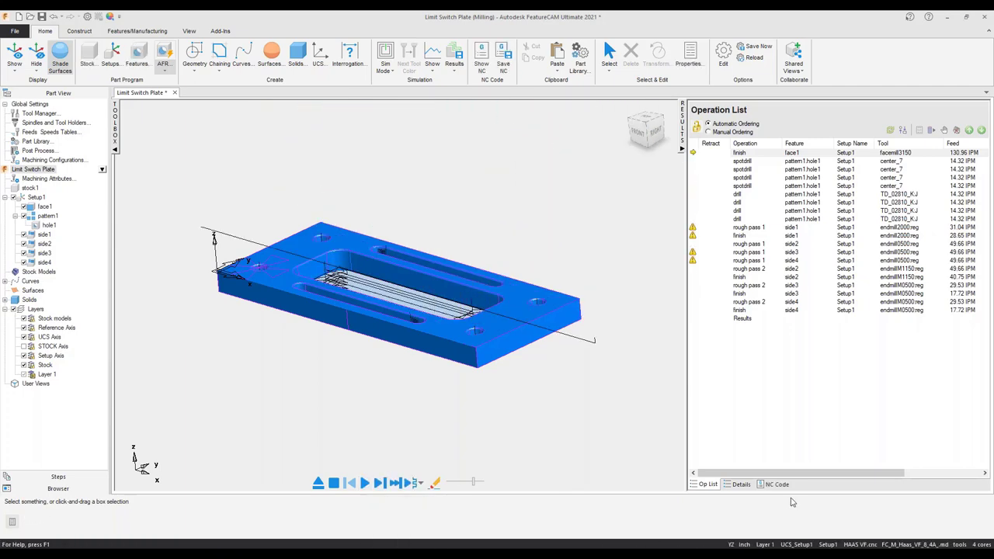
{"action": "left_click", "coordinate": [775, 484]}
{"action": "scroll", "coordinate": [728, 320], "scroll_direction": "down", "scroll_amount": 9}
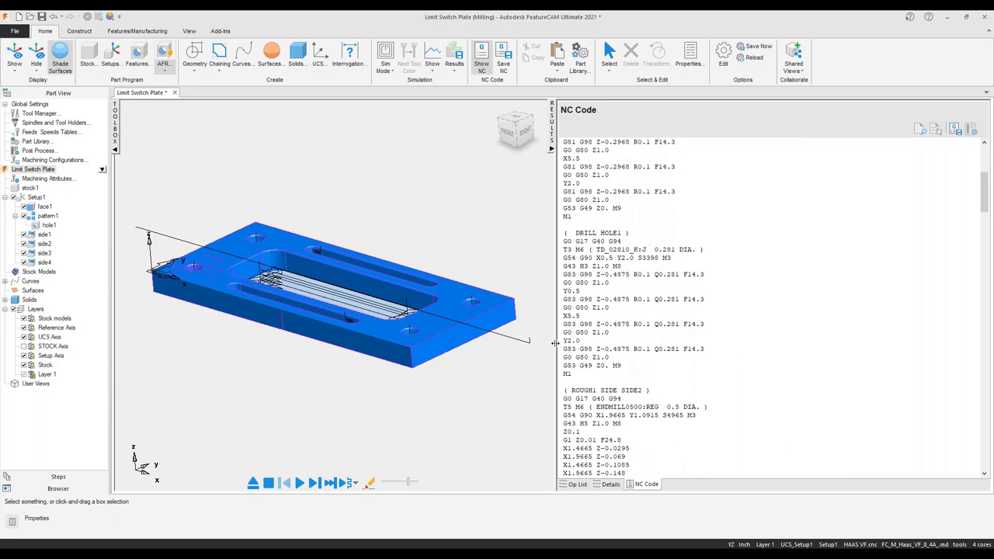
{"action": "left_click_drag", "start_coordinate": [557, 345], "coordinate": [700, 344]}
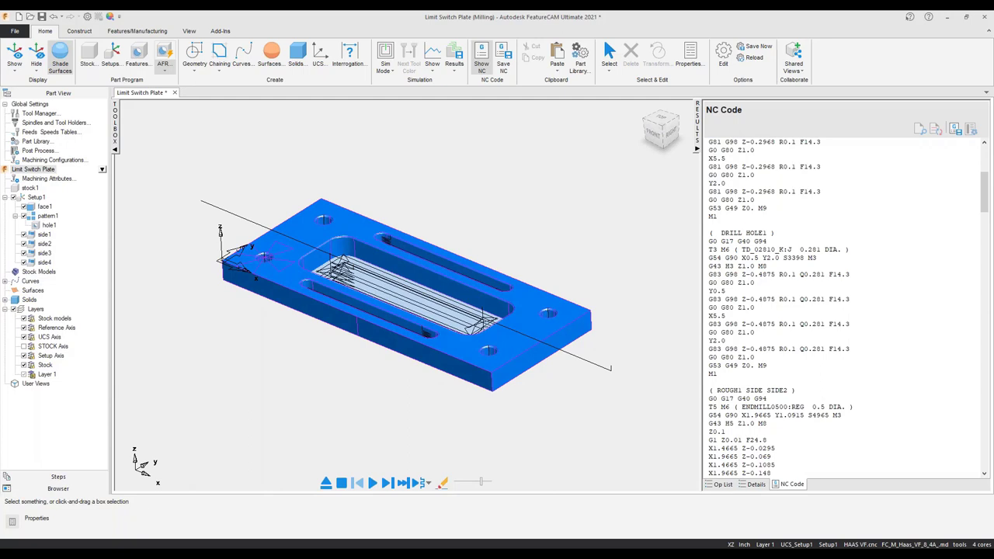
Run a solid simulation of the plate's machining, inspect the cut part, and erase the simulation.
{"action": "middle_click_drag", "start_coordinate": [370, 315], "coordinate": [376, 317]}
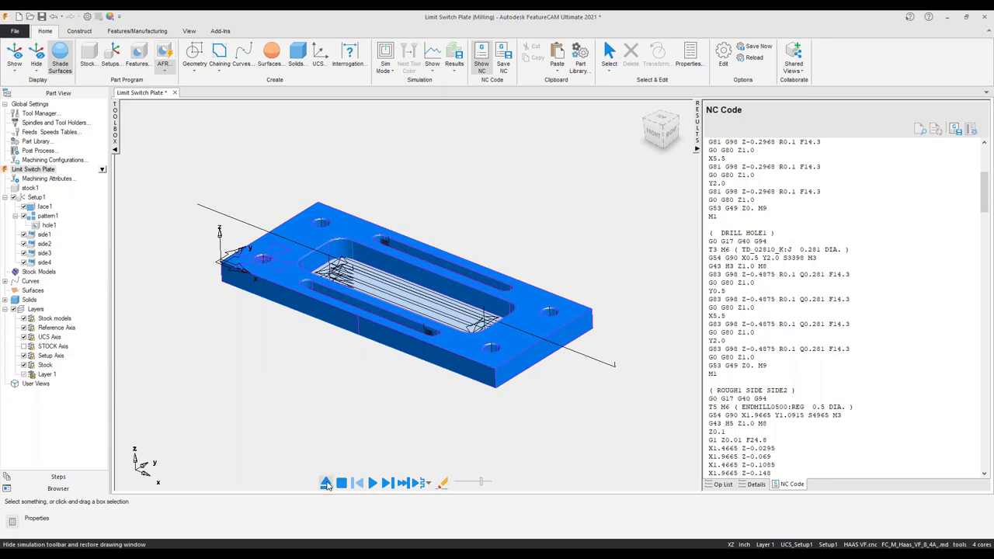
{"action": "left_click", "coordinate": [385, 64]}
{"action": "left_click", "coordinate": [385, 133]}
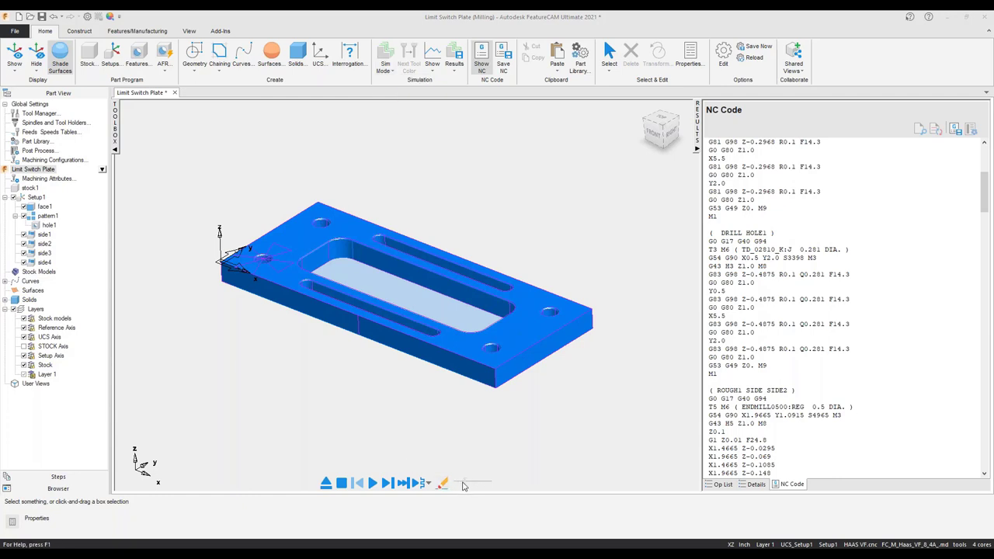
{"action": "left_click", "coordinate": [373, 483]}
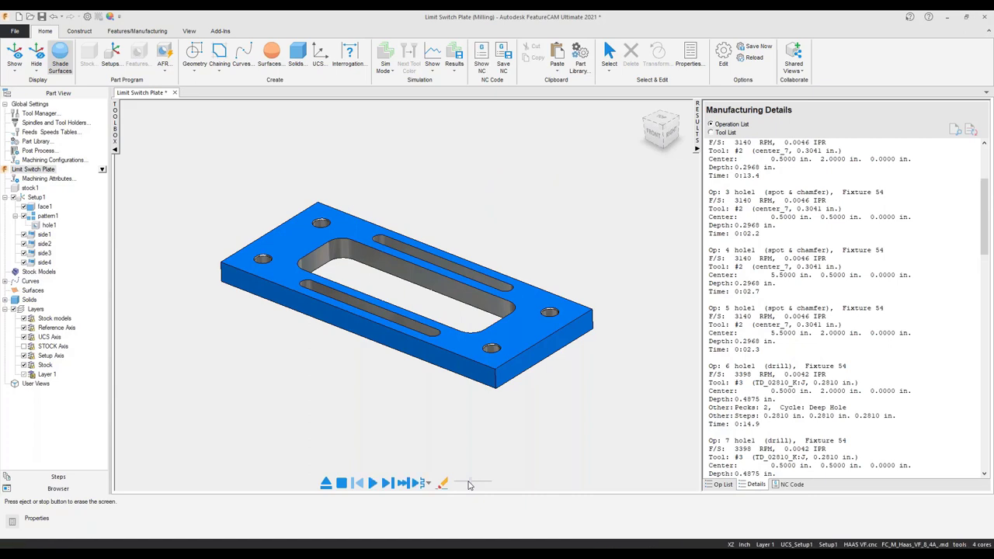
{"action": "middle_click_drag", "start_coordinate": [384, 300], "coordinate": [386, 321]}
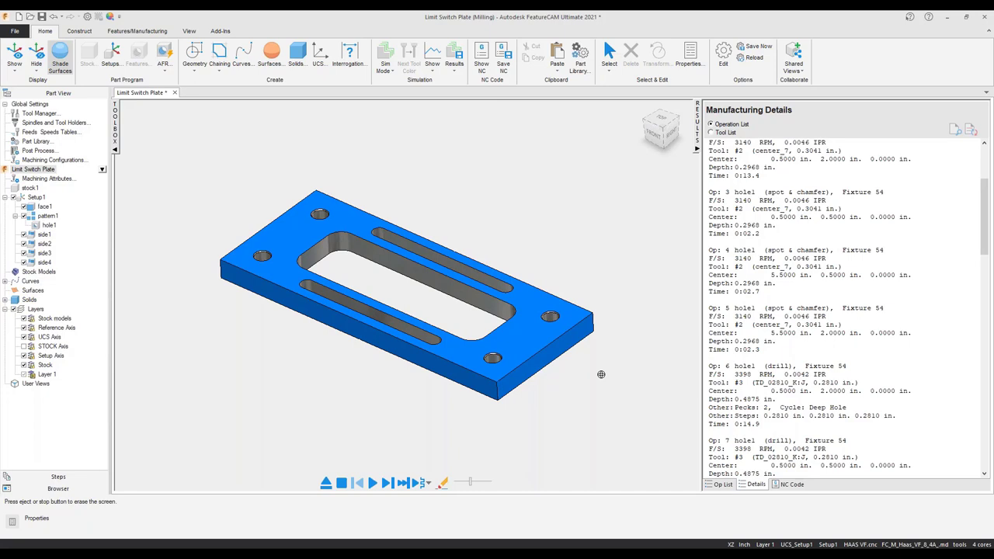
{"action": "left_click", "coordinate": [325, 482]}
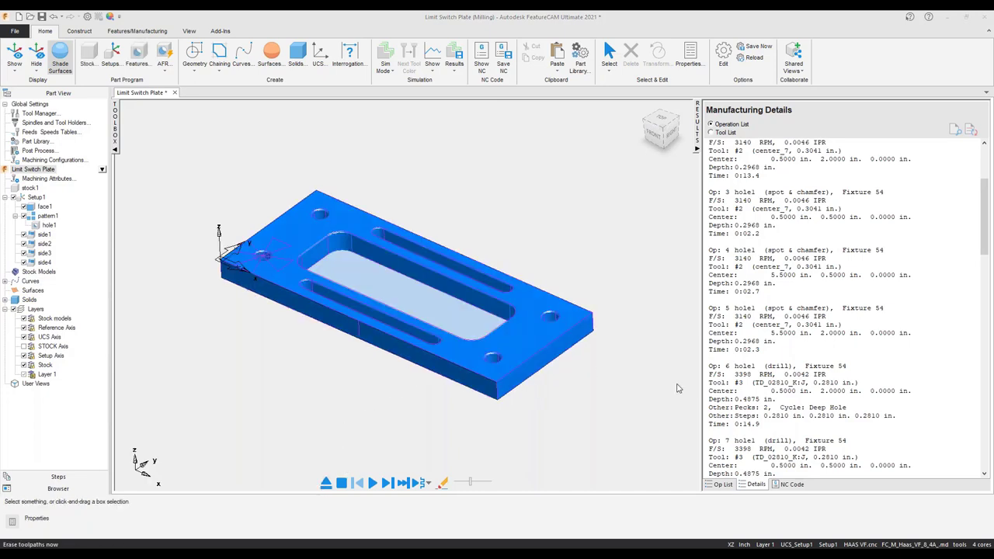
Close the Limit Switch Plate document without saving its changes.
{"action": "left_click", "coordinate": [15, 31]}
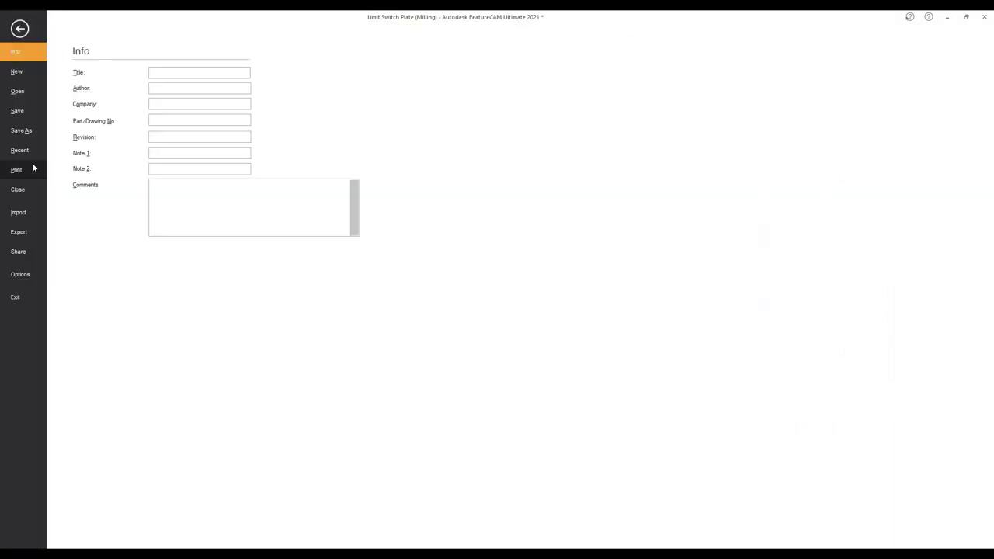
{"action": "left_click", "coordinate": [18, 190]}
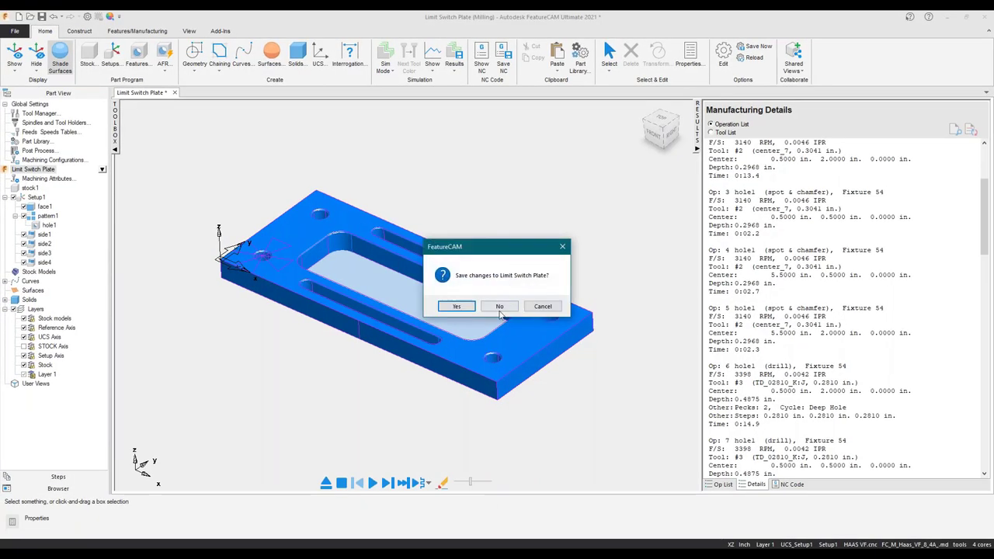
{"action": "left_click", "coordinate": [500, 307]}
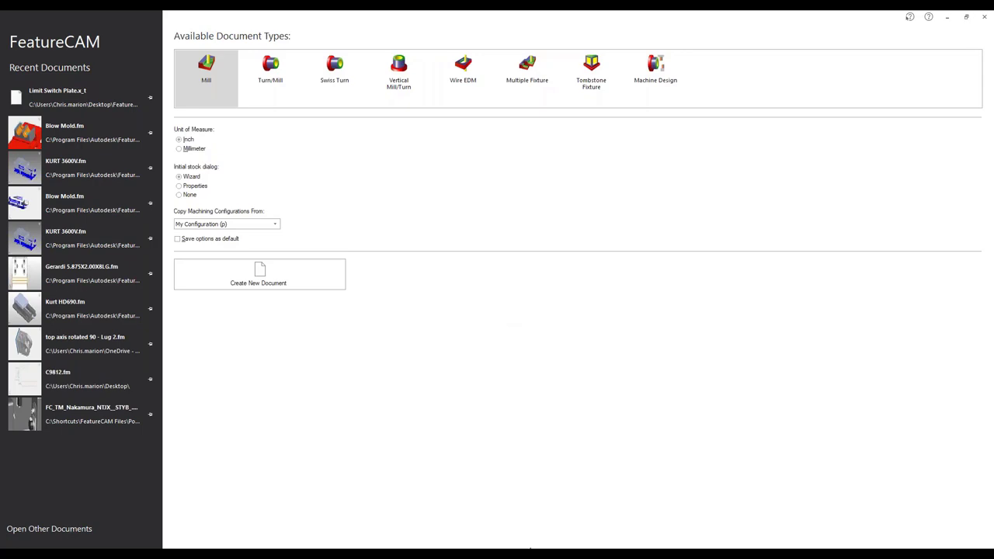
Switch to the FeatureCAM Surface Milling presentation in PowerPoint and browse to the slides following AFR Demo.
{"action": "left_click", "coordinate": [516, 552]}
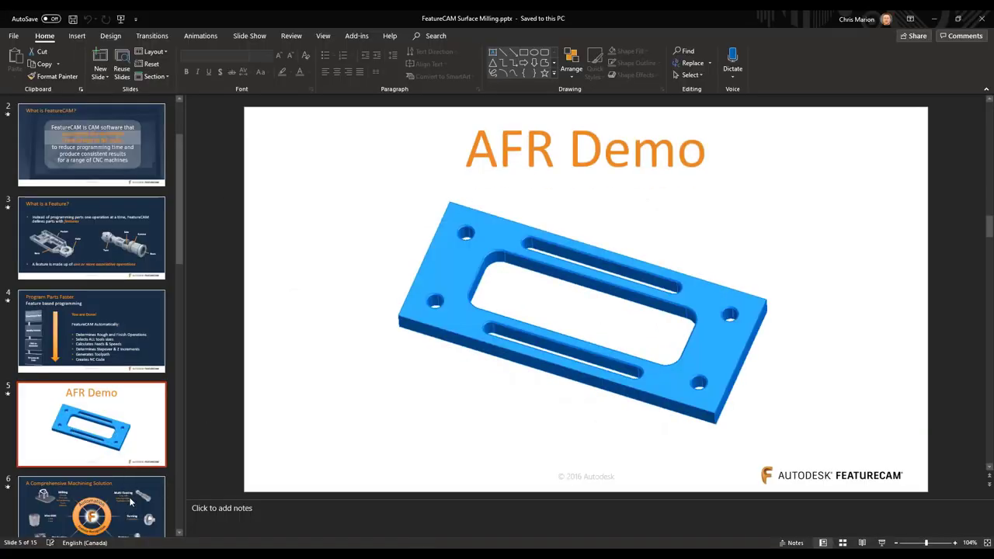
{"action": "scroll", "coordinate": [155, 388], "scroll_direction": "down", "scroll_amount": 2}
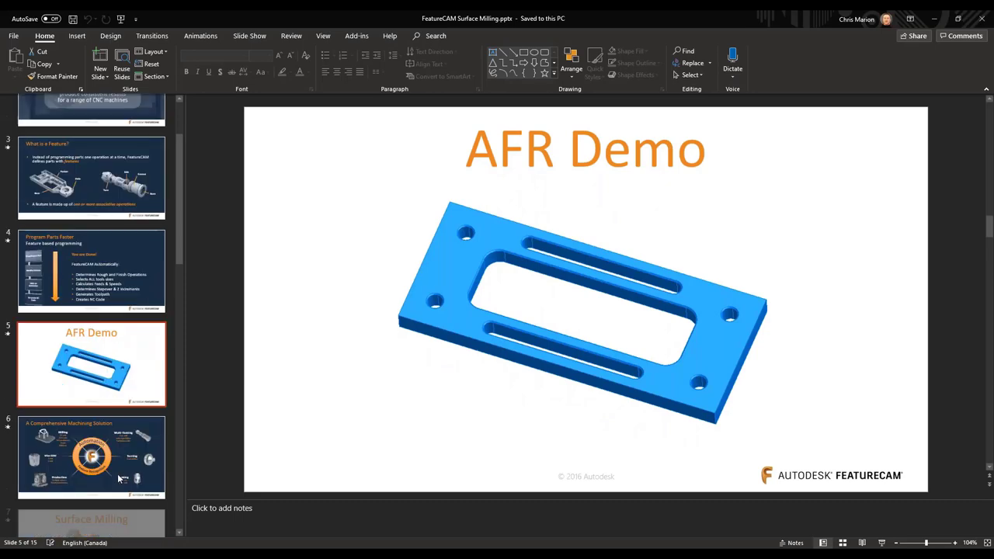
{"action": "left_click", "coordinate": [882, 543]}
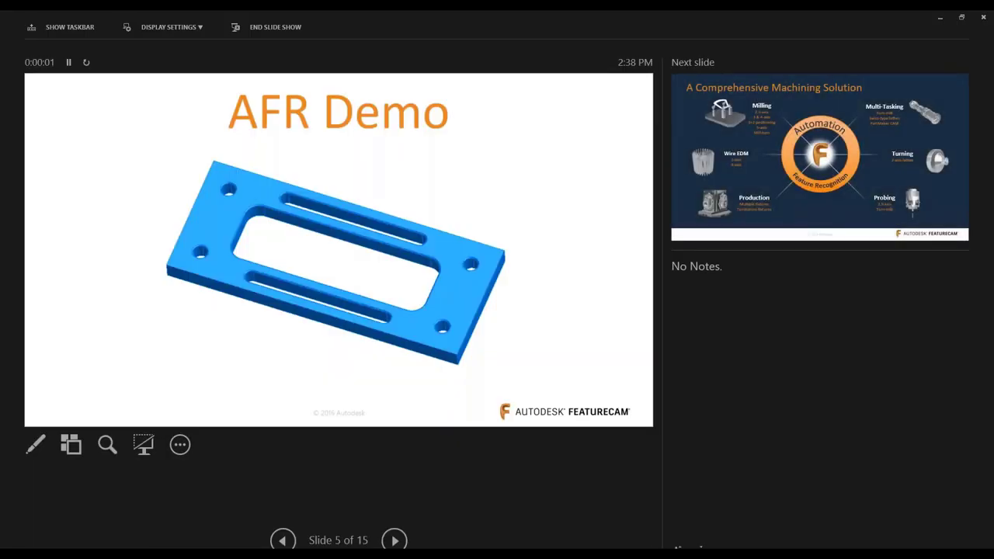
{"action": "left_click", "coordinate": [194, 27]}
{"action": "left_click", "coordinate": [253, 31]}
{"action": "left_click", "coordinate": [253, 32]}
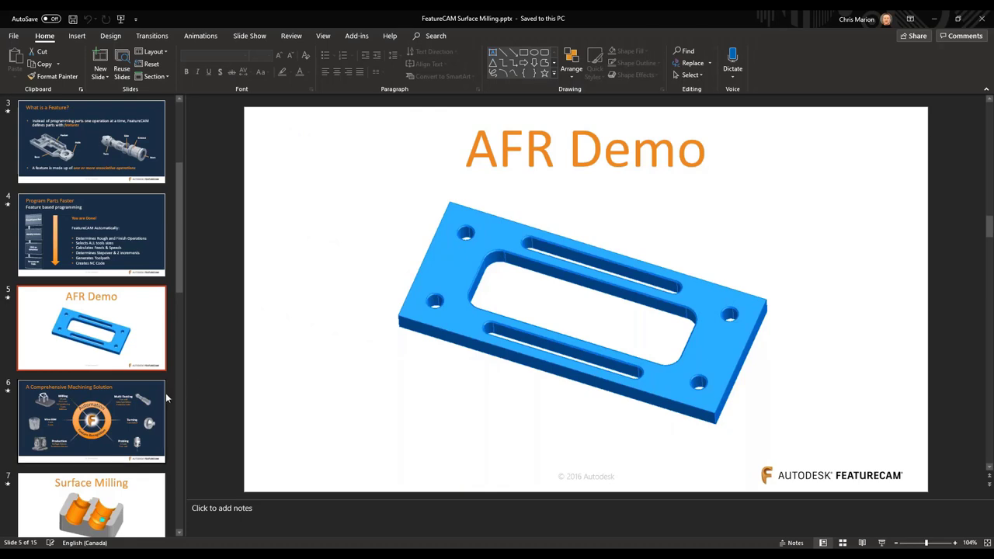
Review the slides in order from A Comprehensive Machining Solution through Roughing Strategies to Z Level – Zig Zag.
{"action": "left_click", "coordinate": [132, 424]}
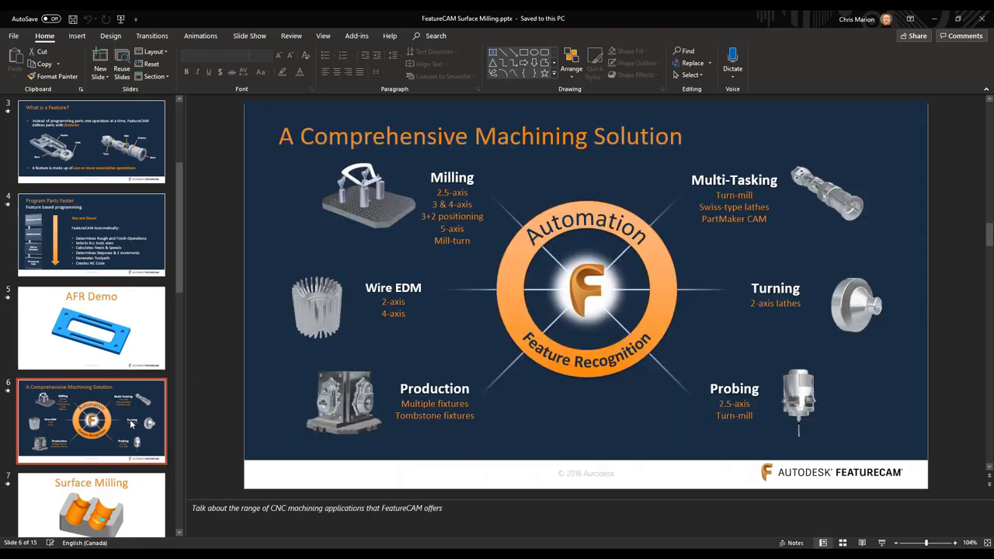
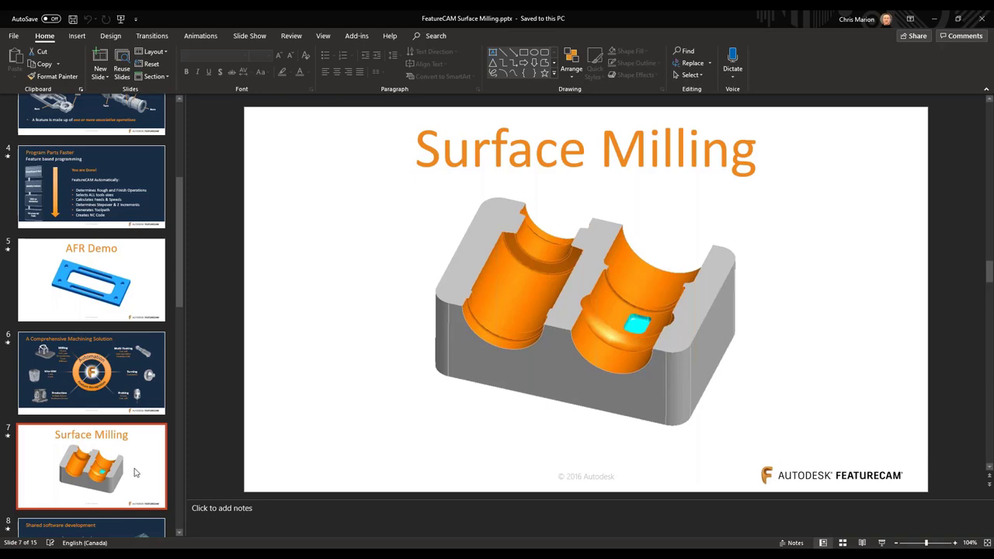
{"action": "scroll", "coordinate": [460, 292], "scroll_direction": "down", "scroll_amount": 1}
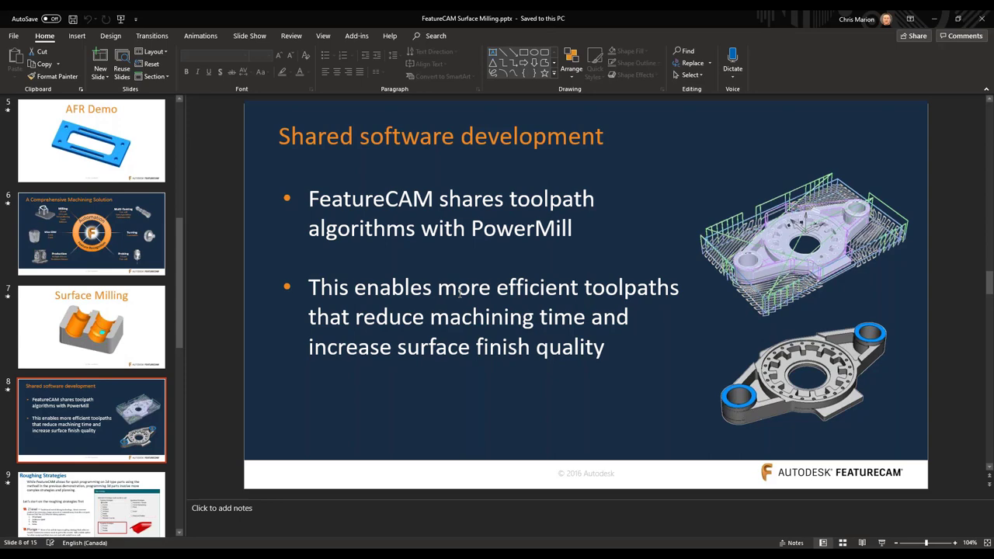
{"action": "left_click", "coordinate": [107, 509]}
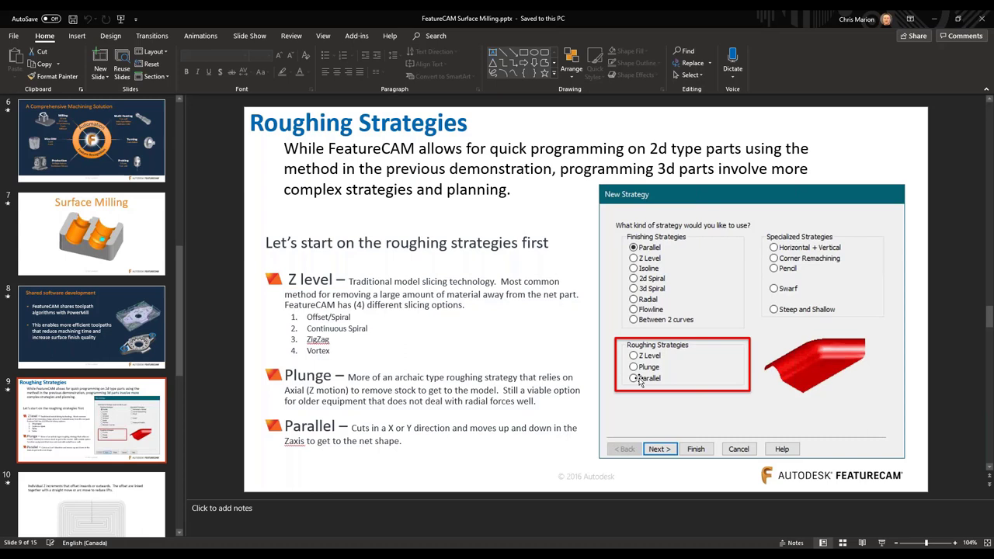
{"action": "left_click", "coordinate": [144, 519]}
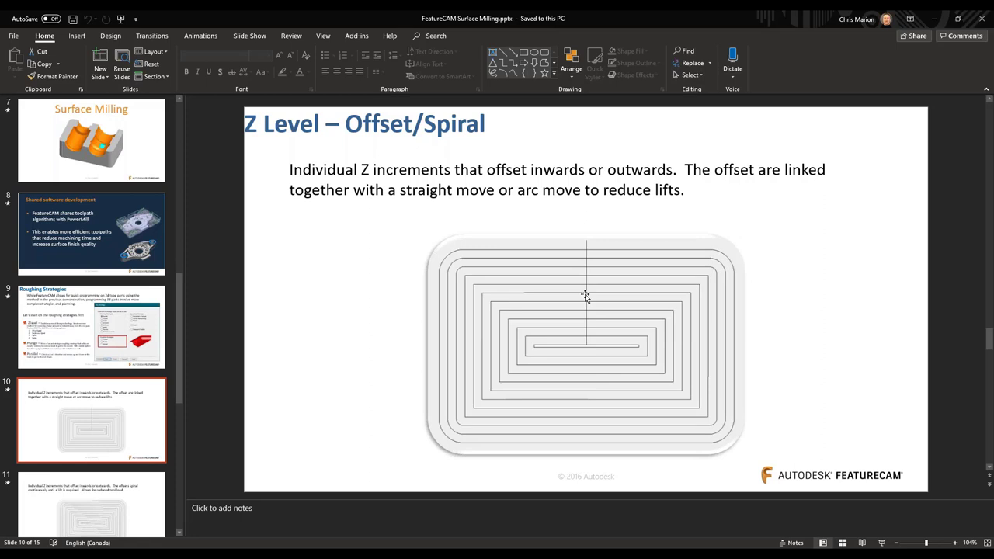
{"action": "left_click", "coordinate": [144, 503]}
{"action": "scroll", "coordinate": [145, 502], "scroll_direction": "down", "scroll_amount": 1}
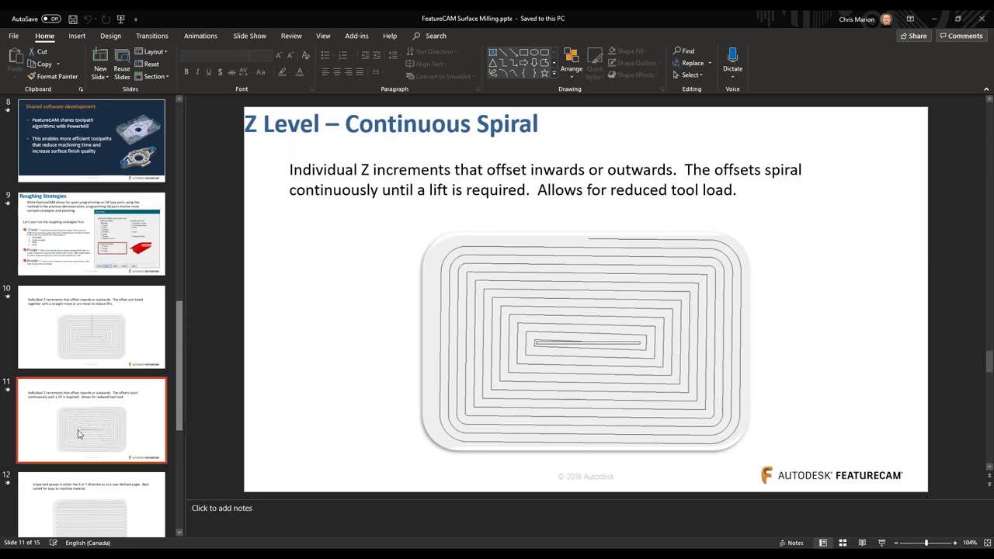
{"action": "left_click", "coordinate": [84, 506]}
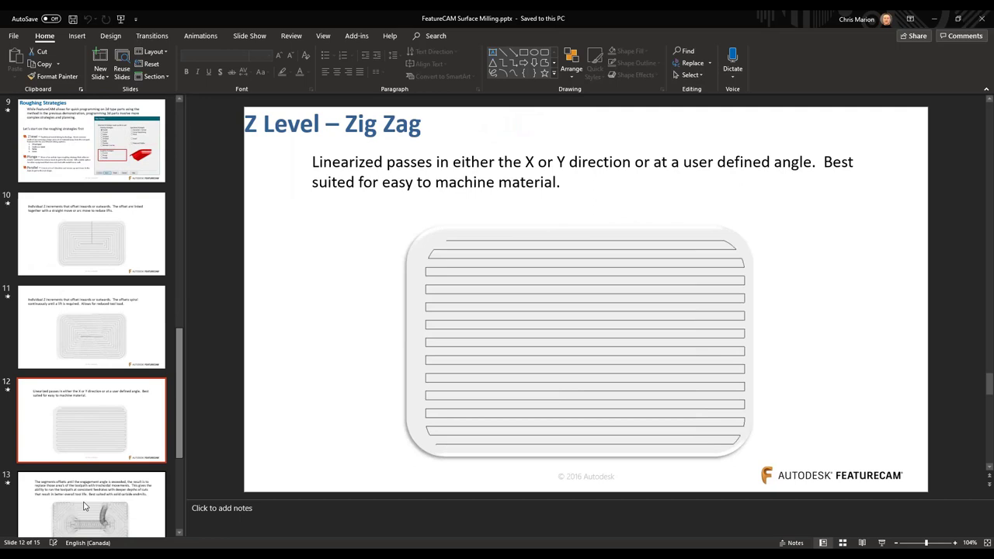
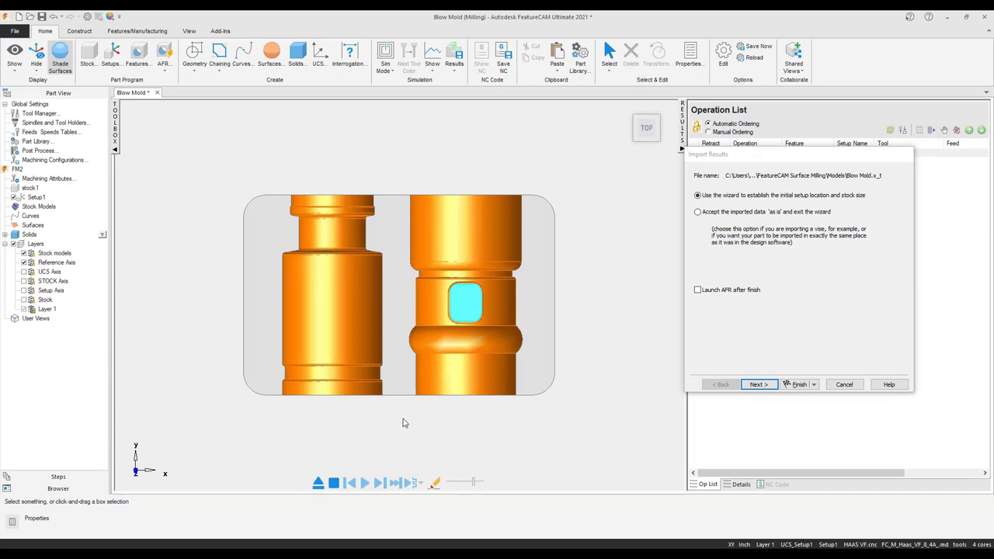
Use the import wizard for the Blow Mold and define the setup's Z direction with two points going up its front face.
{"action": "key", "text": "ctrl+i"}
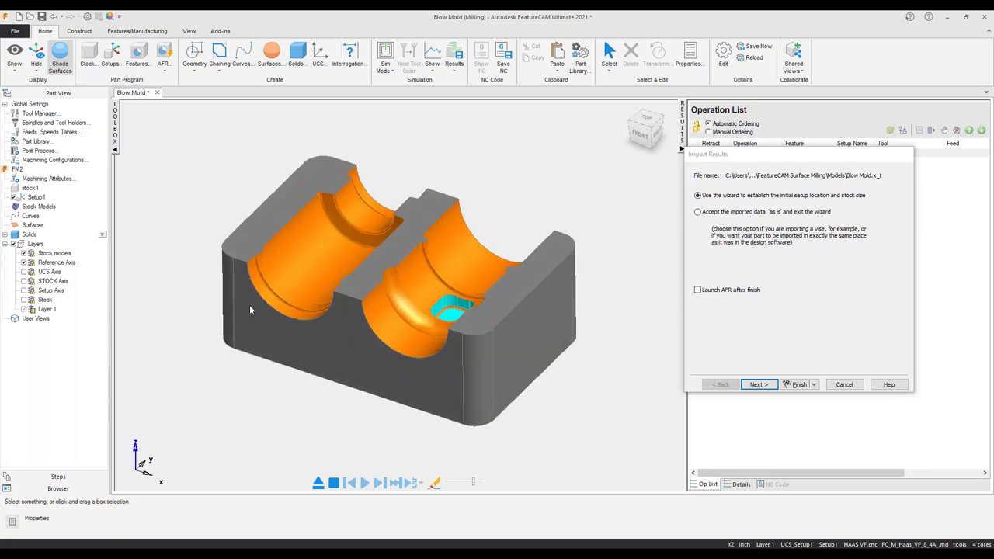
{"action": "left_click", "coordinate": [648, 121]}
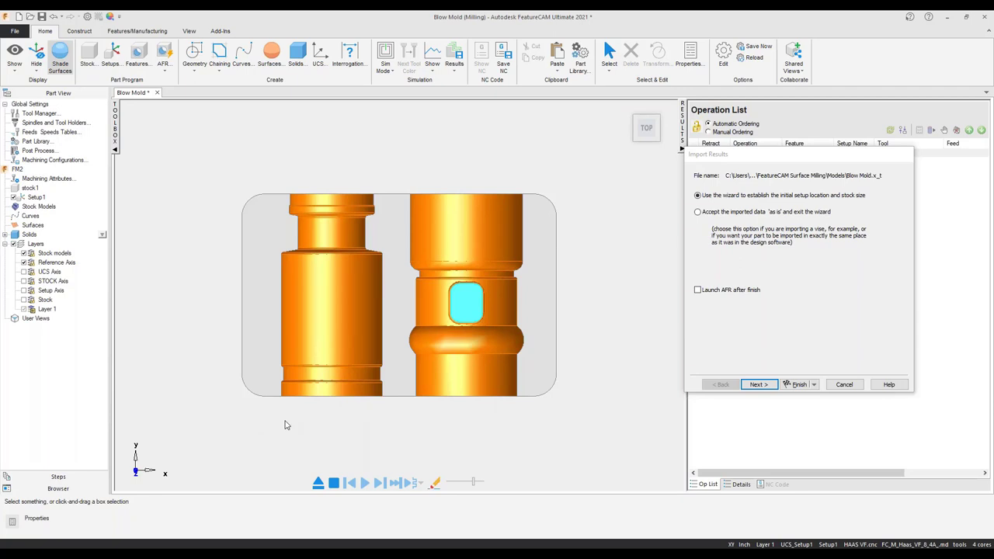
{"action": "middle_click_drag", "start_coordinate": [339, 404], "coordinate": [379, 295]}
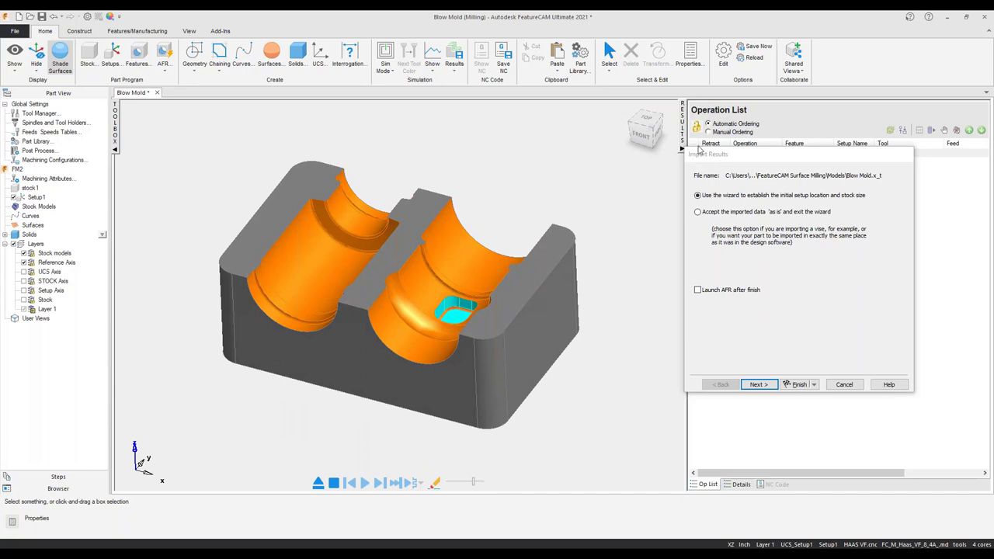
{"action": "left_click", "coordinate": [759, 384]}
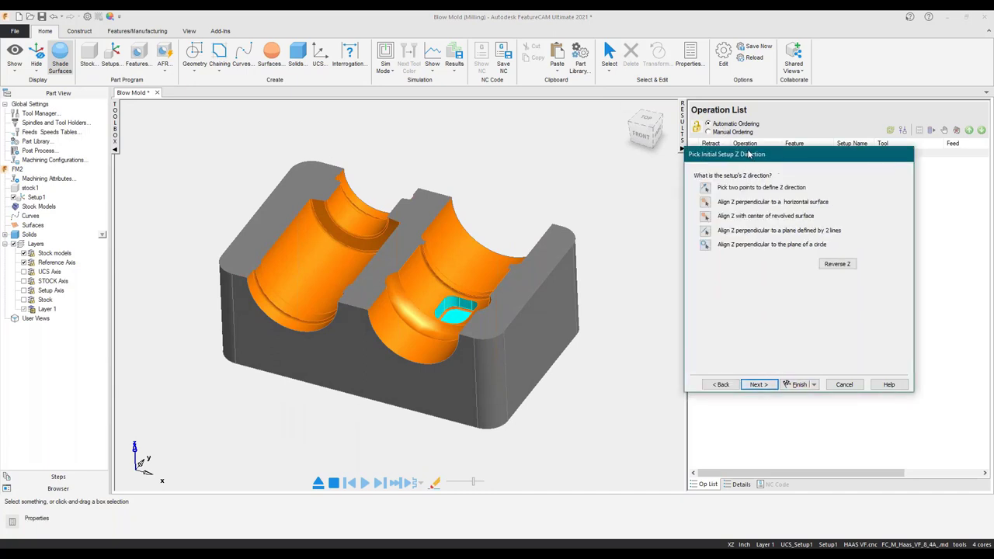
{"action": "left_click", "coordinate": [705, 188]}
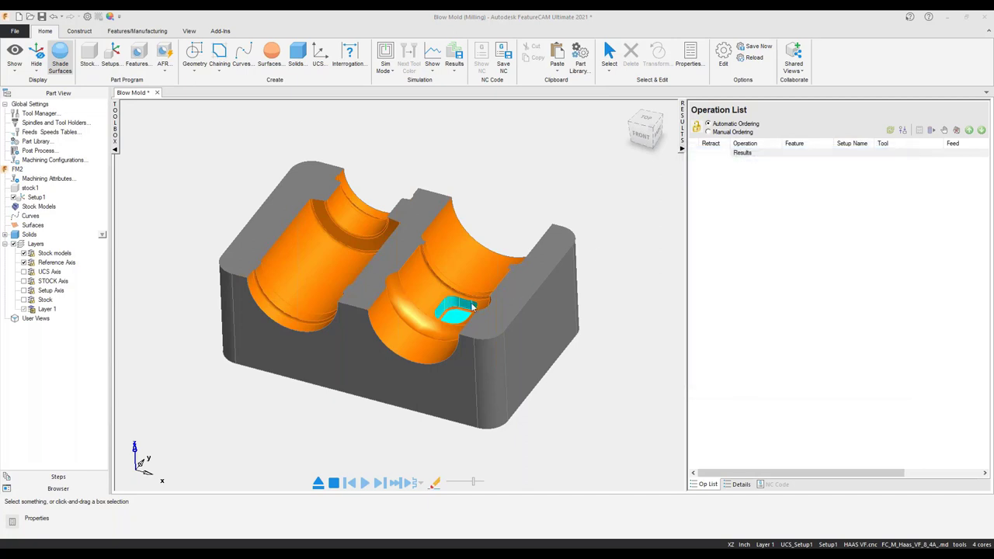
{"action": "left_click", "coordinate": [236, 360]}
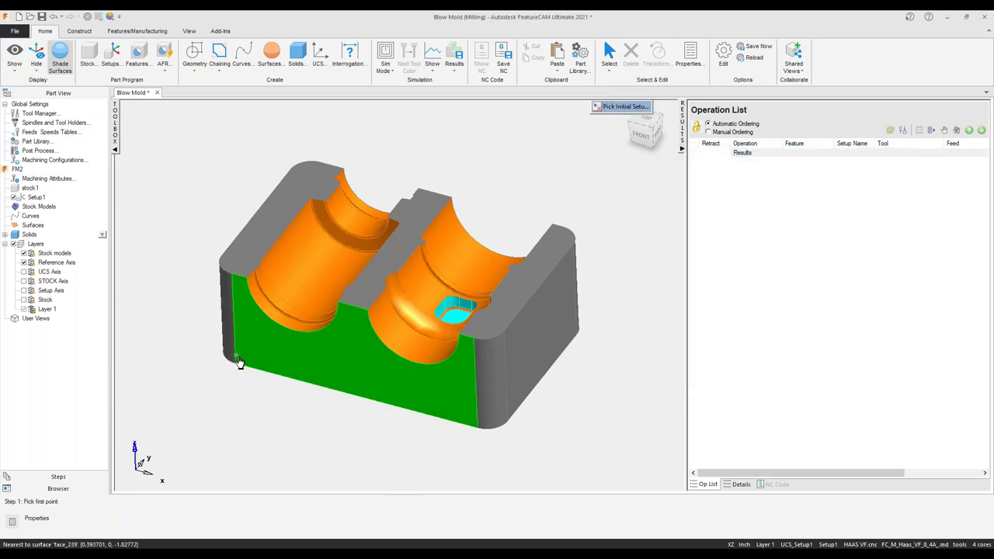
{"action": "left_click", "coordinate": [238, 299]}
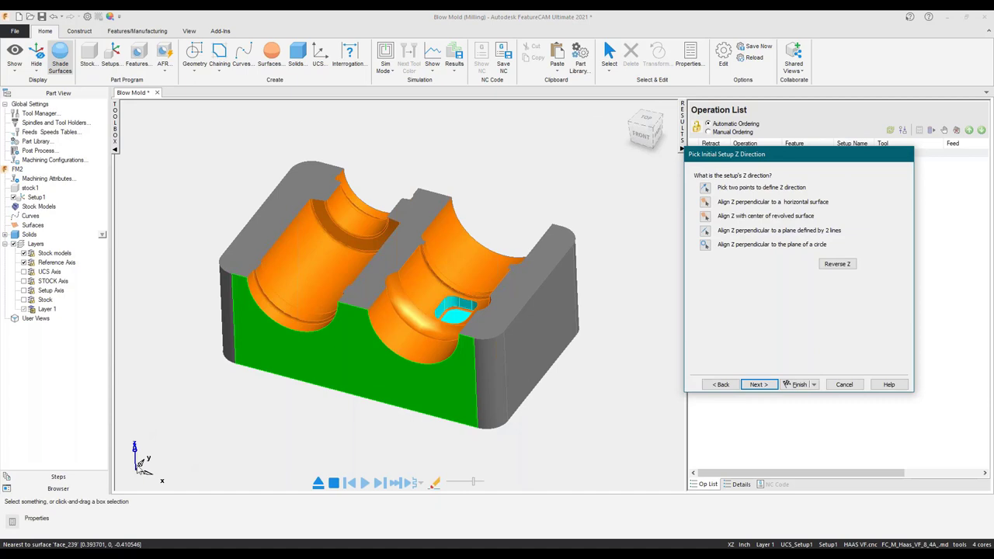
{"action": "left_click", "coordinate": [766, 385]}
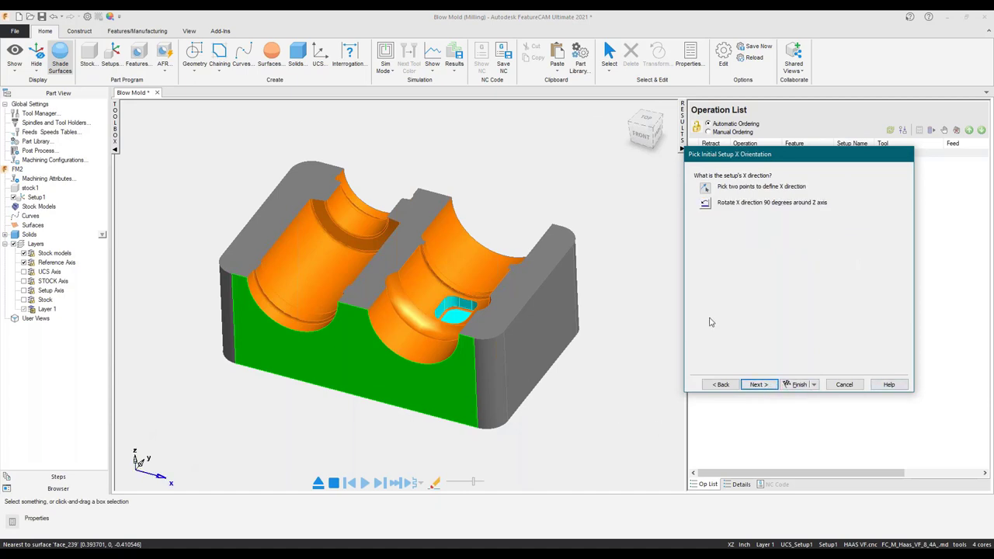
Define the setup's X direction with two points along the bottom edge of the mold's front face.
{"action": "left_click", "coordinate": [705, 187]}
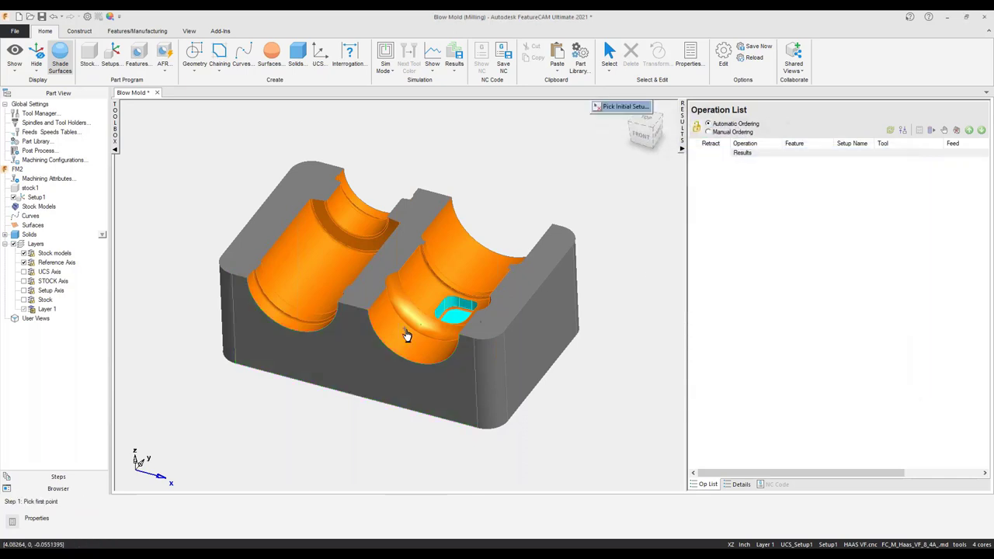
{"action": "left_click", "coordinate": [252, 369]}
{"action": "left_click", "coordinate": [452, 426]}
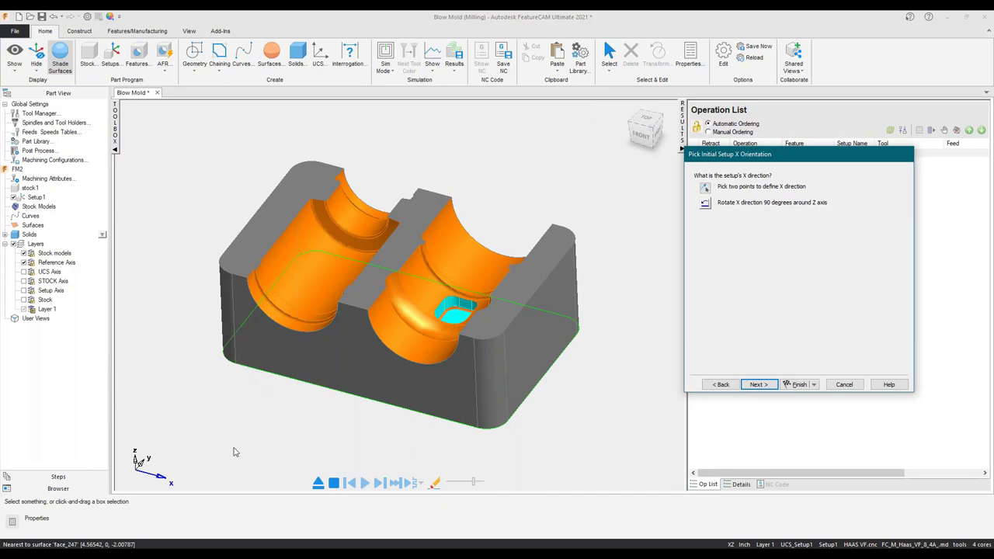
{"action": "left_click", "coordinate": [758, 384]}
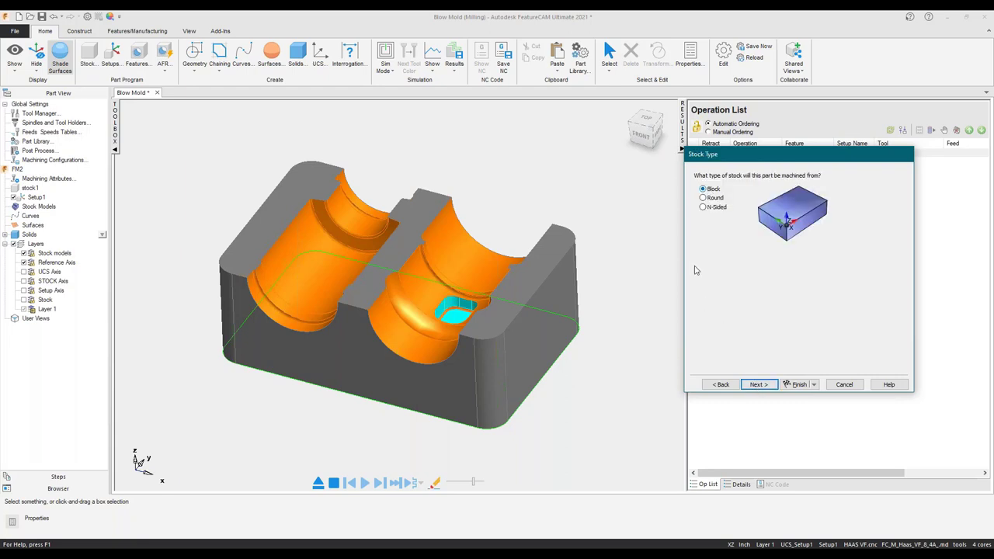
Use block stock computed from the part's size, set the extra stock on +Z to 0.25 in., and preview and accept it.
{"action": "left_click", "coordinate": [759, 385]}
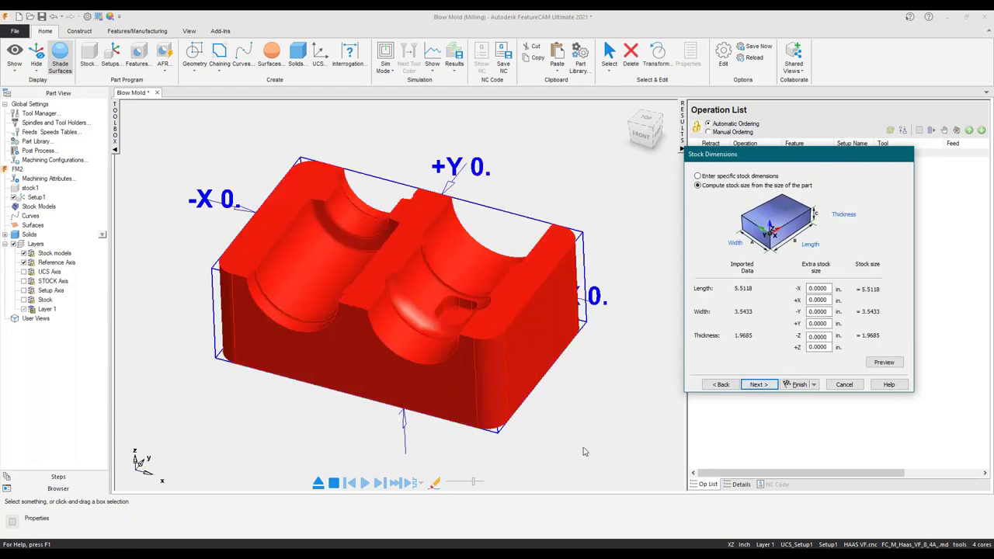
{"action": "left_click", "coordinate": [818, 347]}
{"action": "type", "text": "0."}
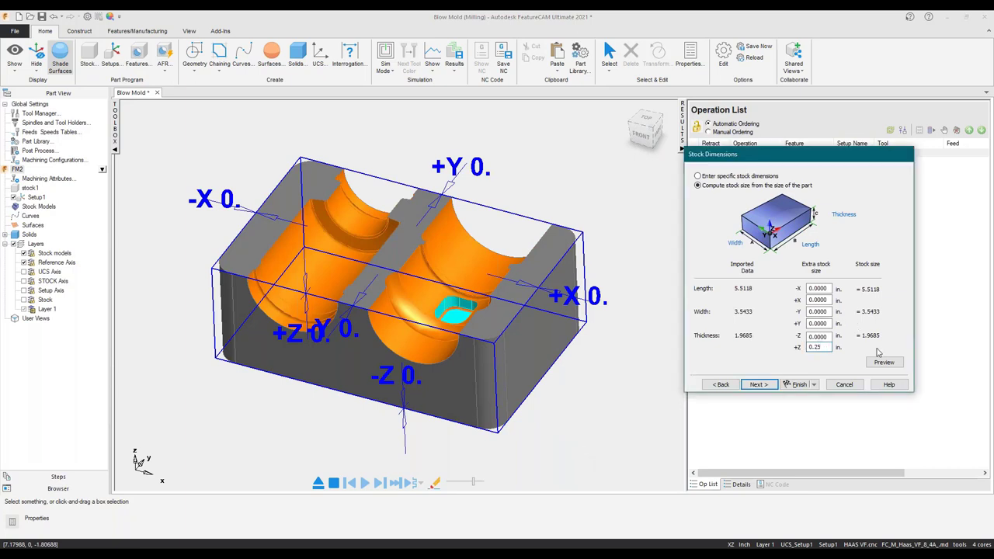
{"action": "type", "text": "25"}
{"action": "left_click", "coordinate": [883, 362]}
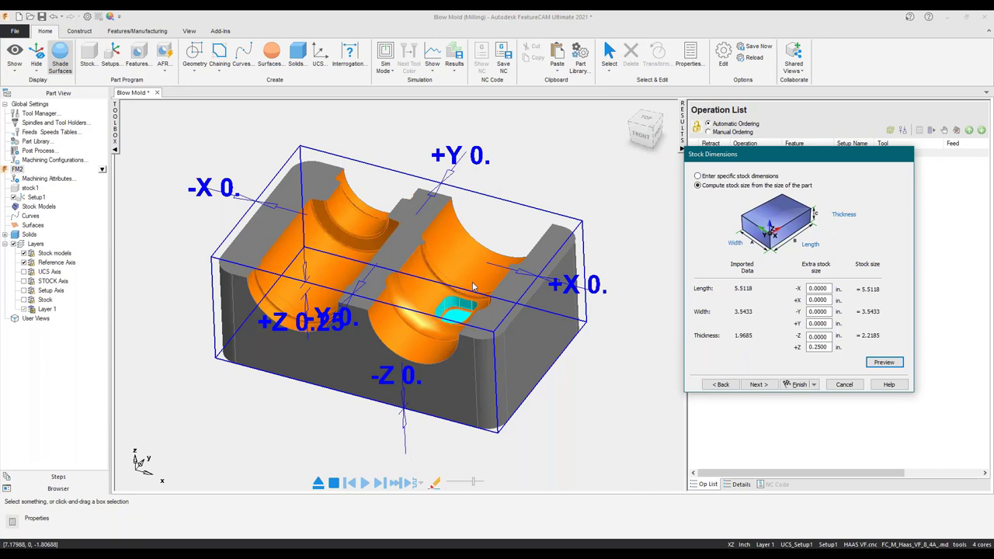
{"action": "left_click", "coordinate": [760, 384]}
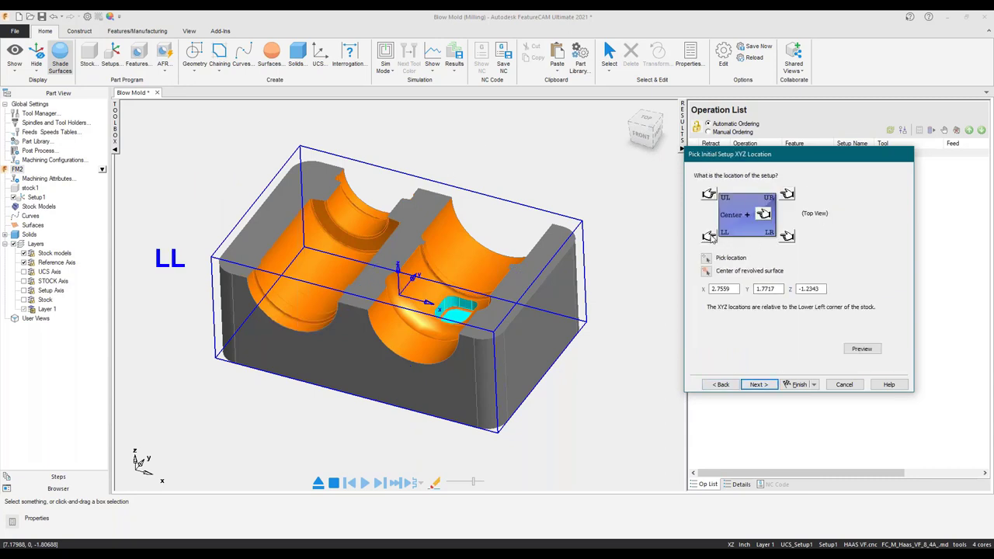
Locate the setup origin at the stock's lower-left corner, then pick the mold's top face to lower it to that height.
{"action": "left_click", "coordinate": [710, 237]}
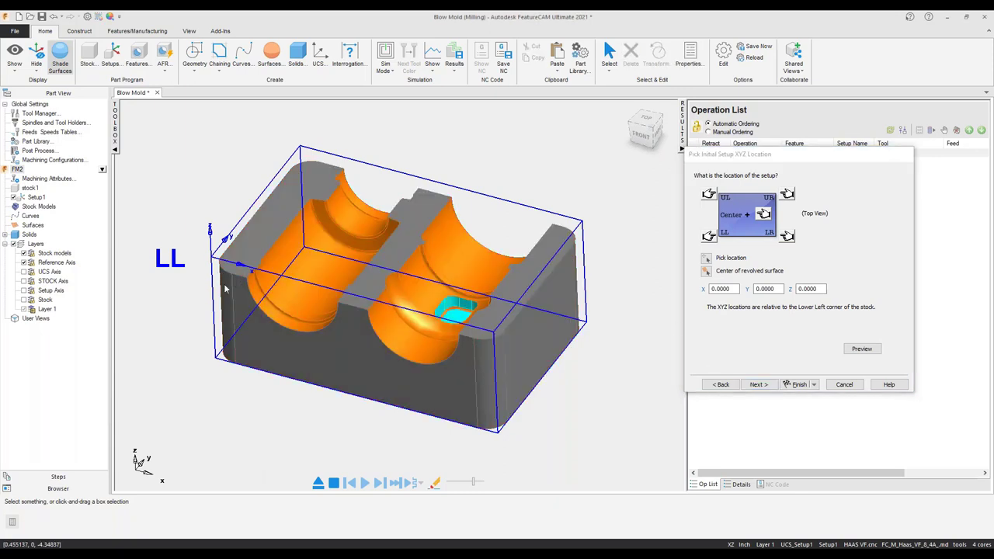
{"action": "scroll", "coordinate": [392, 253], "scroll_direction": "up", "scroll_amount": 2}
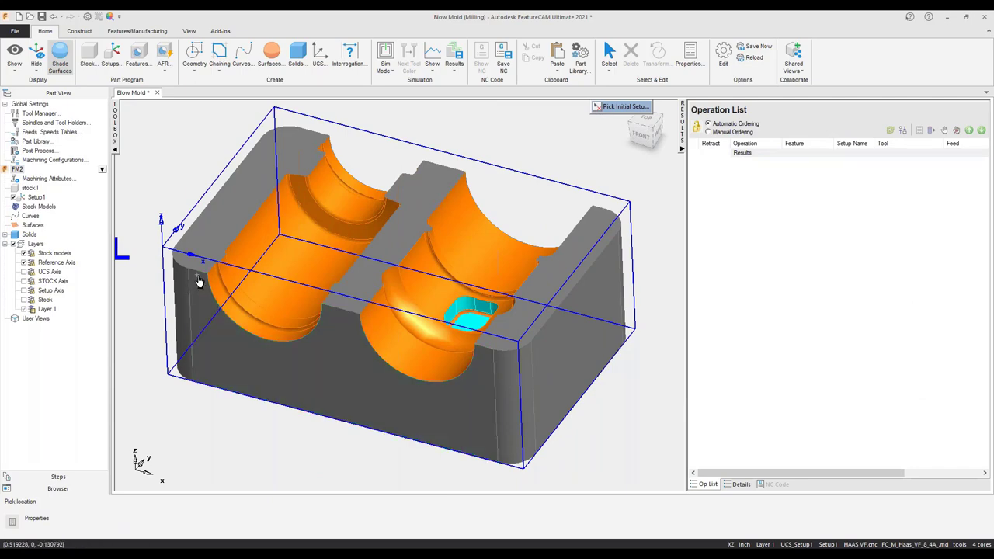
{"action": "left_click", "coordinate": [199, 276]}
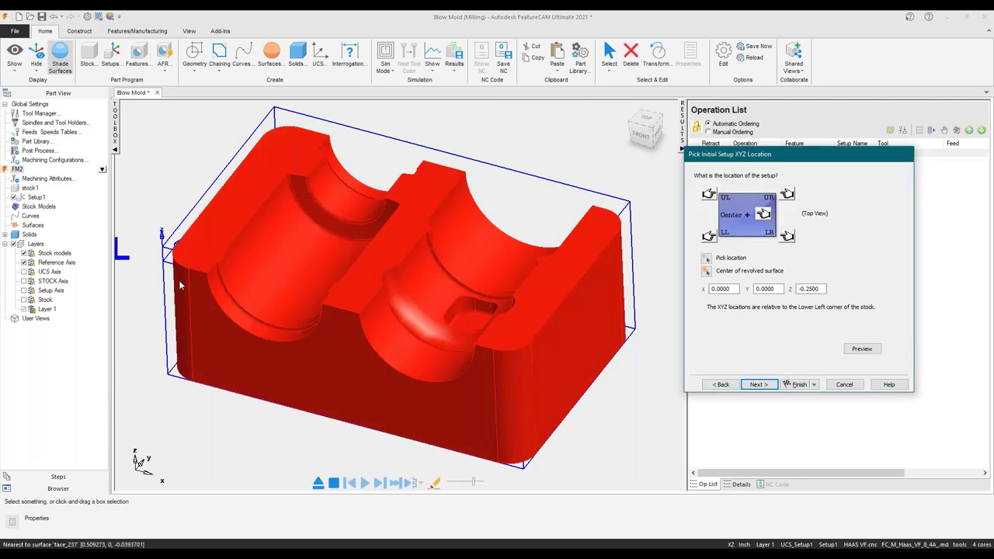
Accept the setup location, keep multi-axis positioning set to No, and finish the import wizard.
{"action": "left_click", "coordinate": [759, 385]}
{"action": "left_click", "coordinate": [759, 385]}
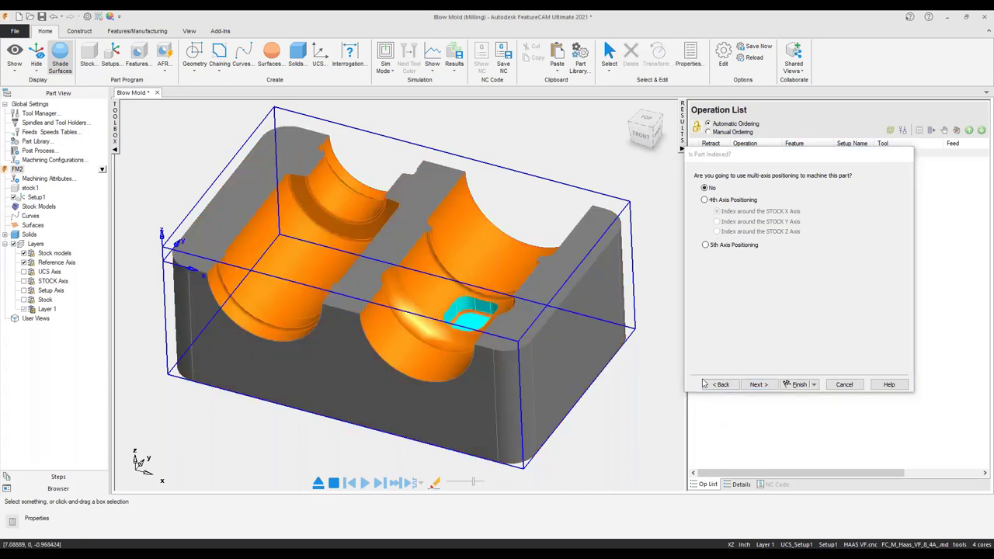
{"action": "left_click", "coordinate": [760, 385]}
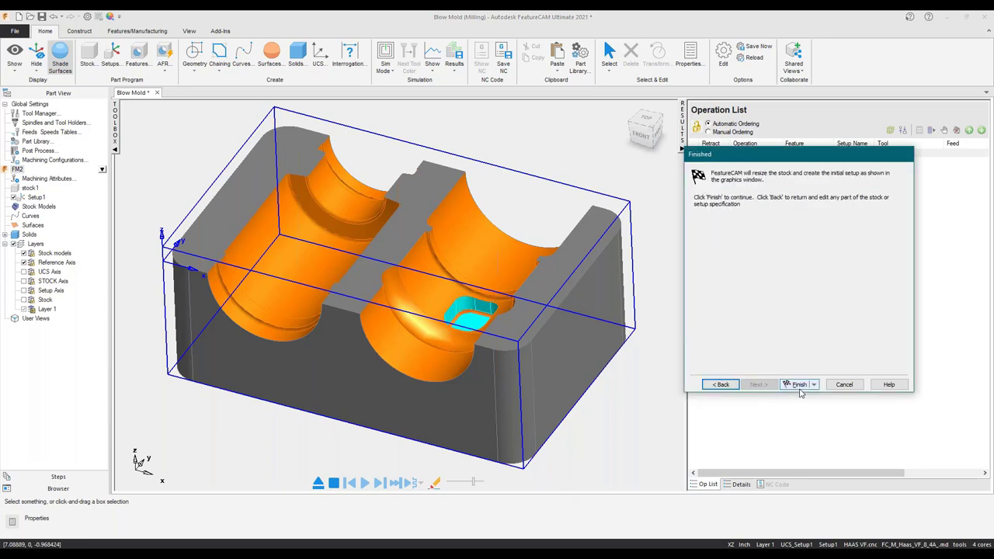
{"action": "left_click", "coordinate": [798, 385]}
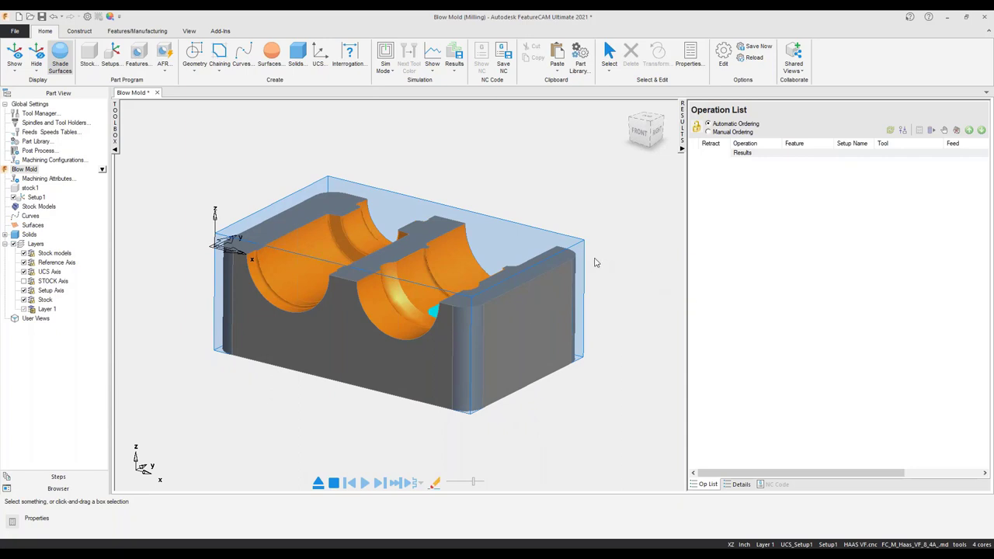
Import a KURT 3600V vise with the Import_Vise macro, setting the amount of part held to 0.5.
{"action": "left_click", "coordinate": [221, 34]}
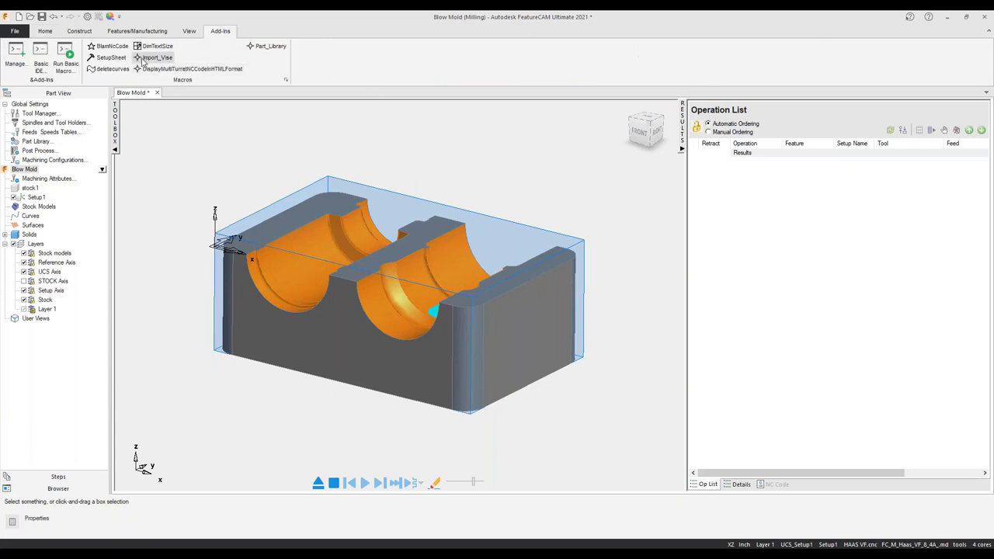
{"action": "left_click", "coordinate": [153, 57]}
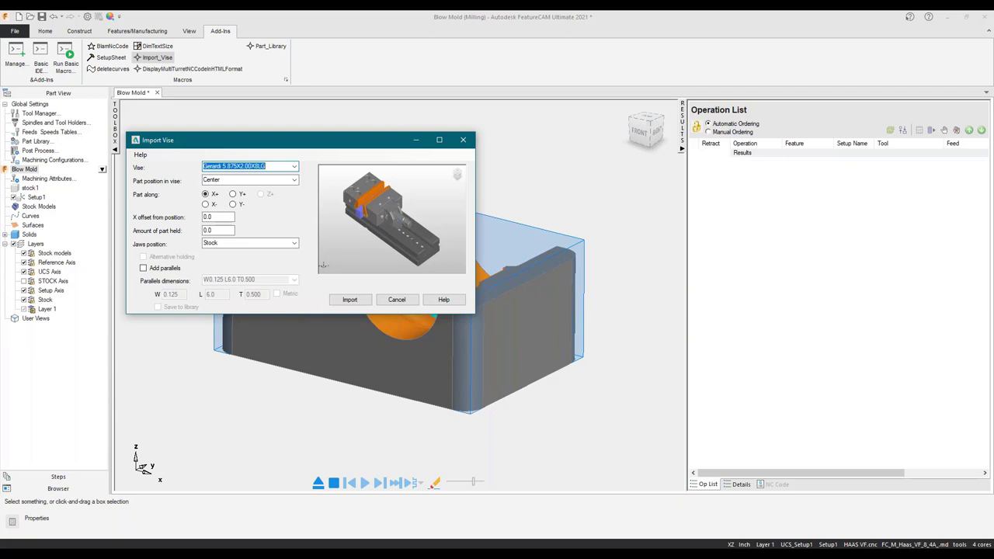
{"action": "left_click_drag", "start_coordinate": [302, 140], "coordinate": [738, 53]}
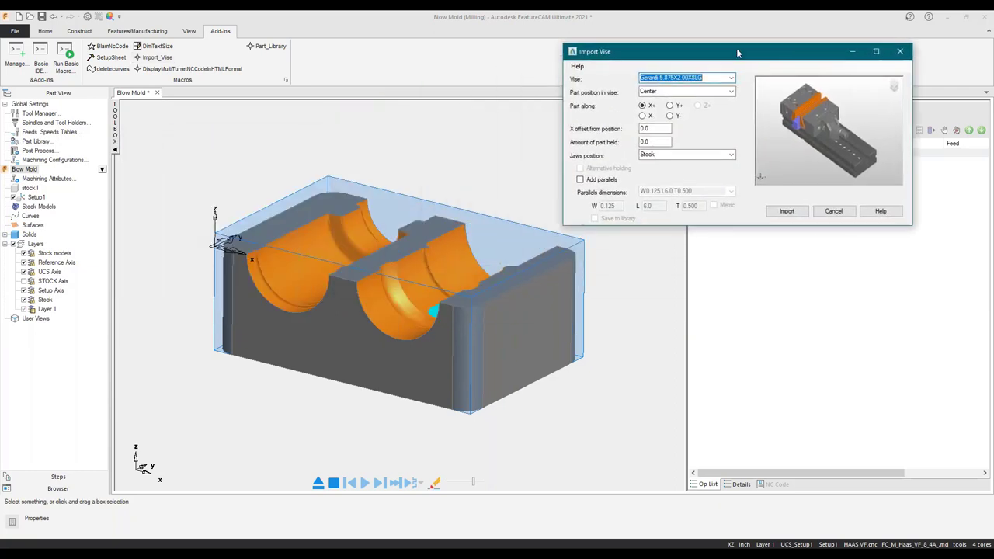
{"action": "left_click", "coordinate": [731, 77]}
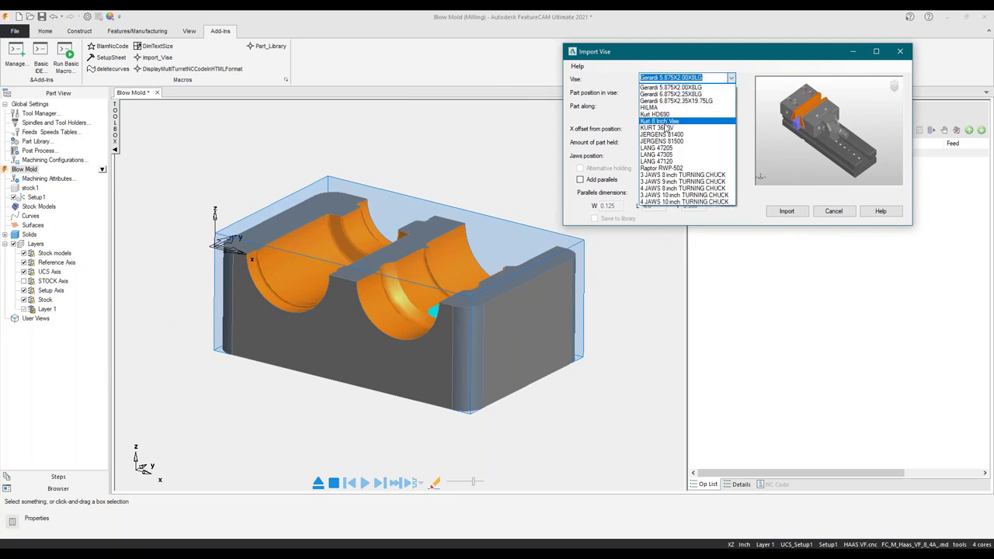
{"action": "left_click", "coordinate": [662, 127]}
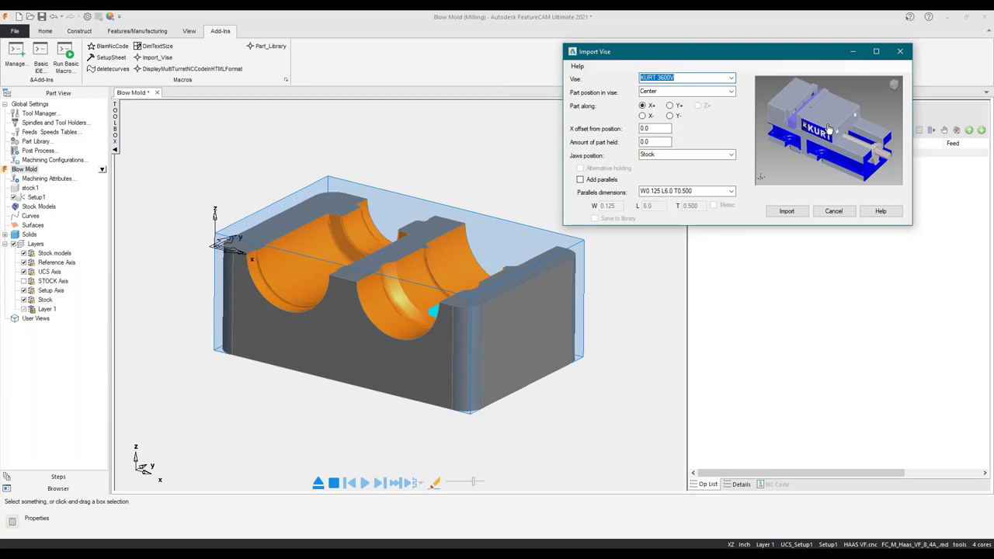
{"action": "double_click", "coordinate": [647, 142]}
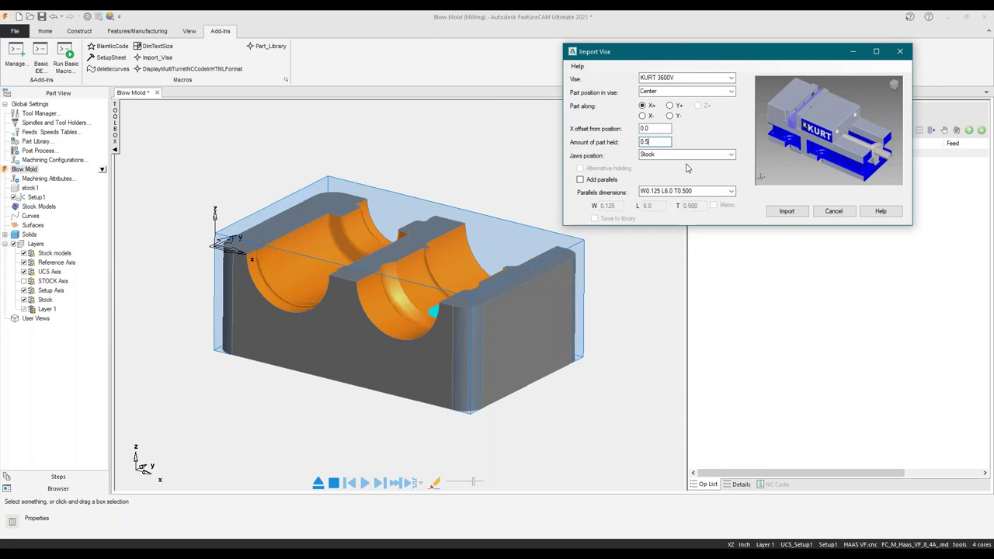
{"action": "left_click", "coordinate": [788, 211]}
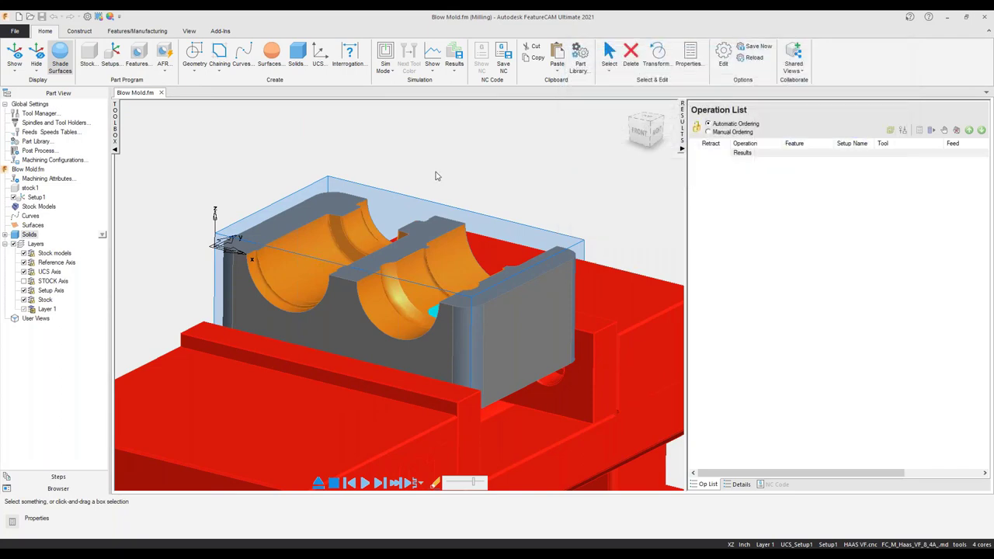
Create a Trimmed Edge curve from the outer edge of the mold's bottom face.
{"action": "middle_click_drag", "start_coordinate": [504, 357], "coordinate": [481, 359]}
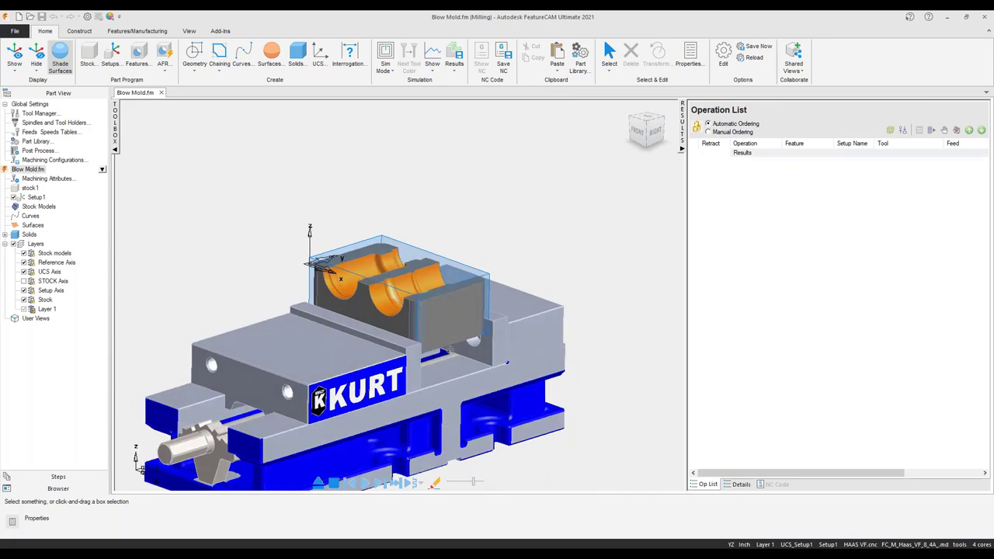
{"action": "scroll", "coordinate": [466, 337], "scroll_direction": "up", "scroll_amount": 8}
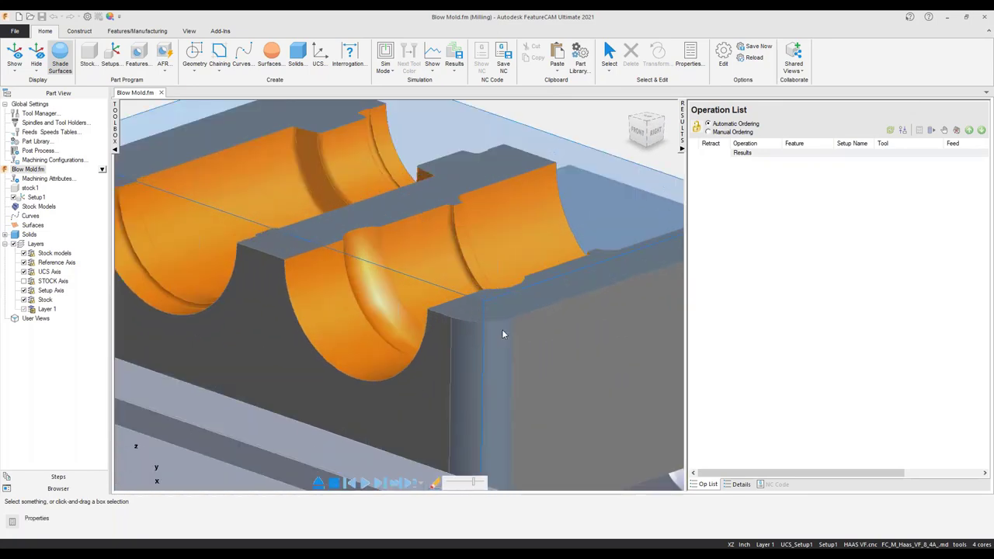
{"action": "scroll", "coordinate": [472, 356], "scroll_direction": "down", "scroll_amount": 10}
{"action": "middle_click_drag", "start_coordinate": [472, 356], "coordinate": [450, 371]}
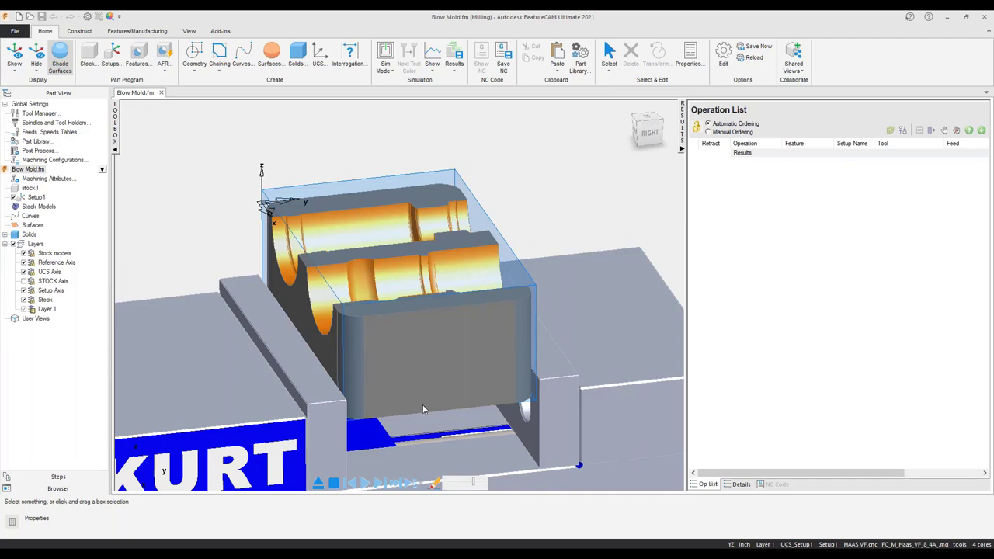
{"action": "middle_click_drag", "start_coordinate": [424, 409], "coordinate": [421, 341]}
{"action": "left_click", "coordinate": [403, 331]}
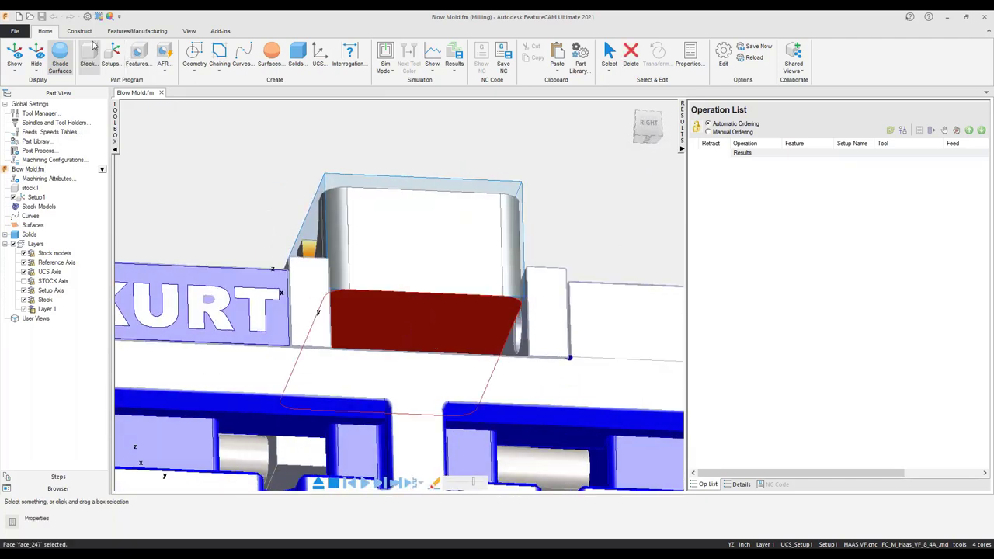
{"action": "left_click", "coordinate": [79, 31]}
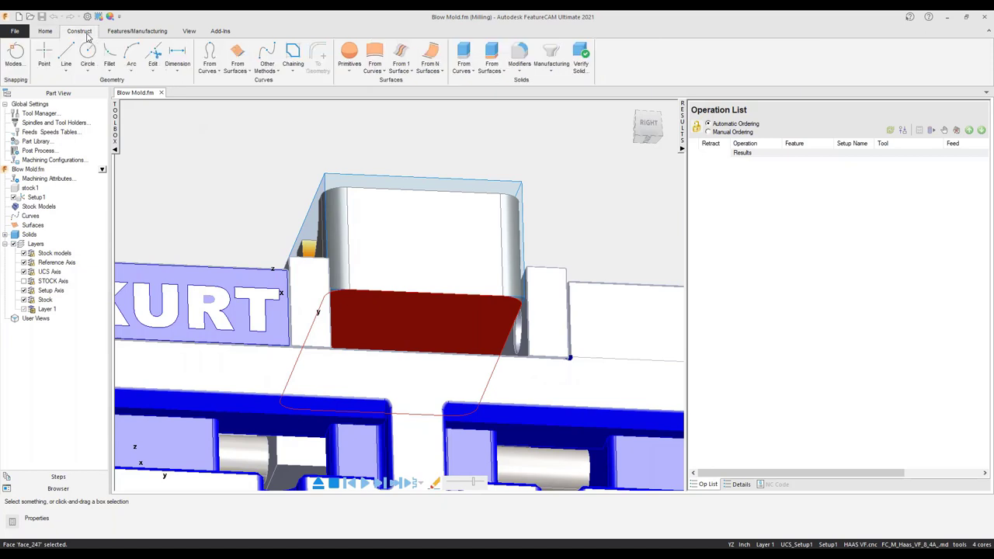
{"action": "left_click", "coordinate": [237, 64]}
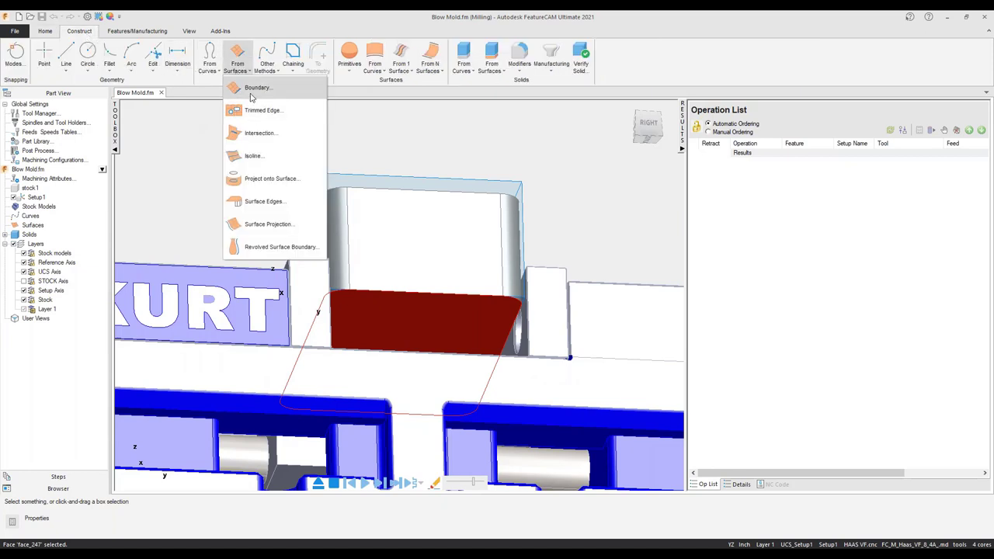
{"action": "left_click", "coordinate": [237, 113]}
{"action": "left_click", "coordinate": [335, 293]}
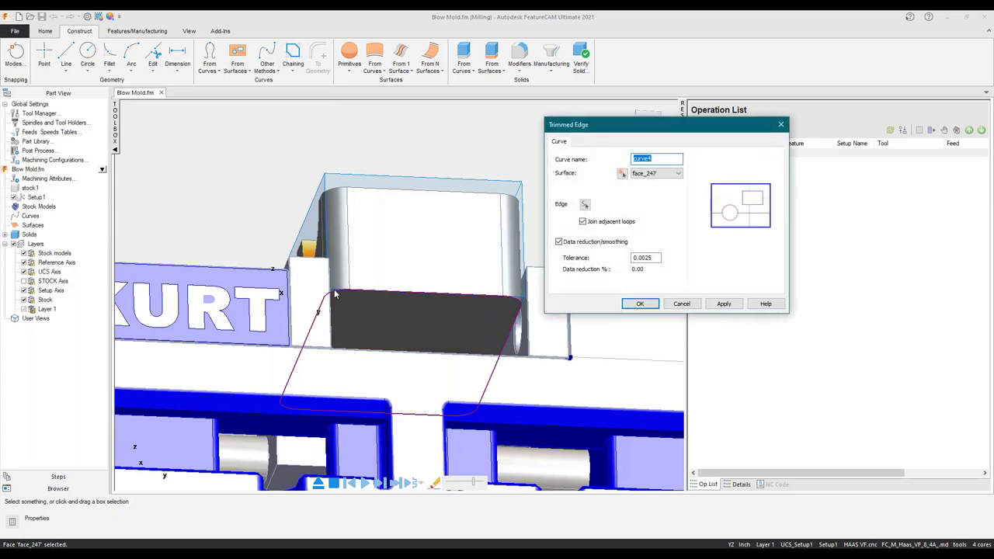
{"action": "left_click", "coordinate": [724, 303]}
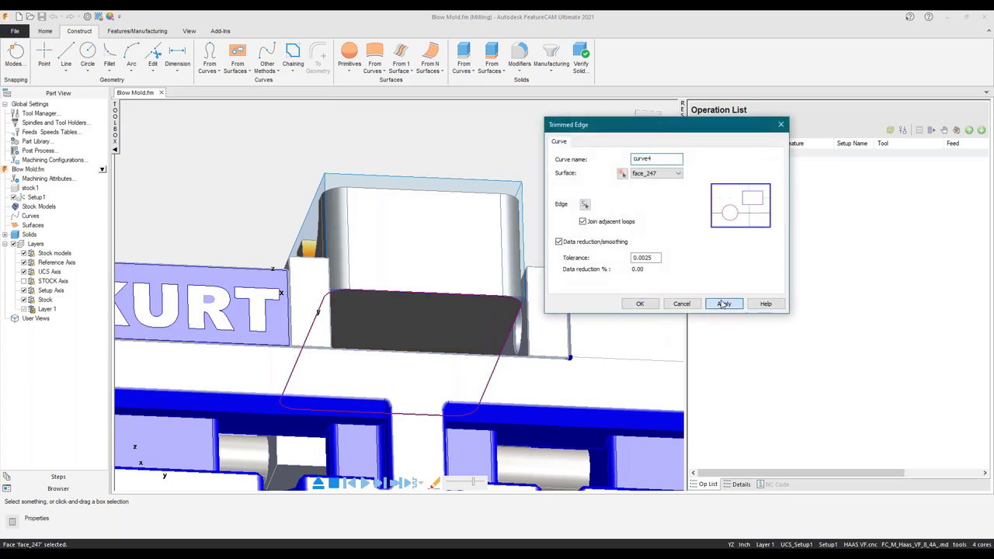
{"action": "left_click", "coordinate": [635, 304]}
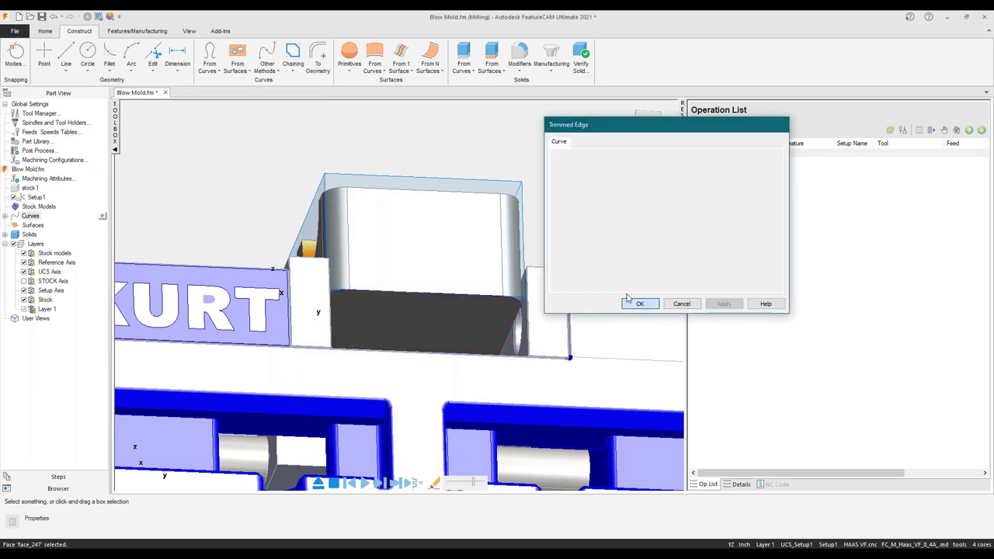
Edit the stock to use the bottom-face edge curve as its boundary and apply the change.
{"action": "double_click", "coordinate": [31, 189]}
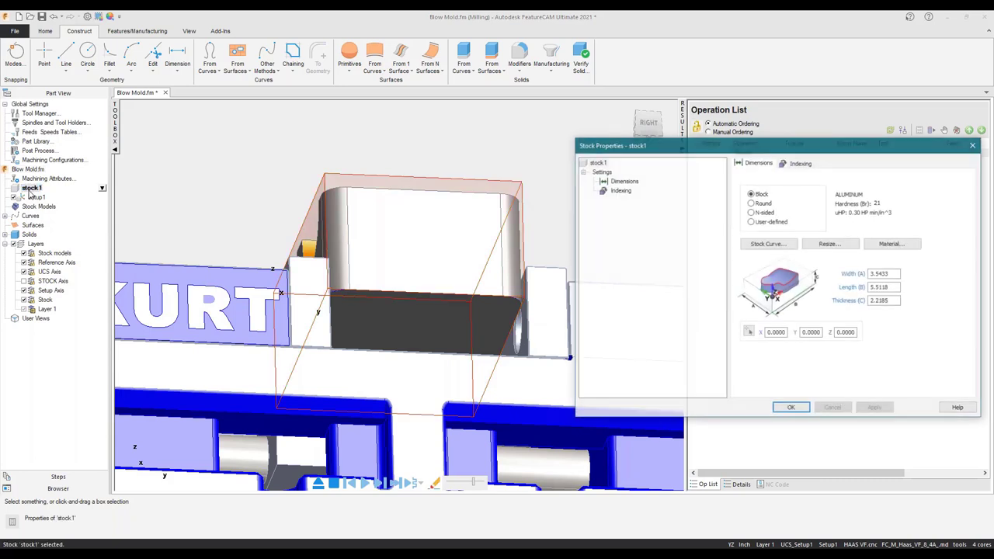
{"action": "left_click", "coordinate": [763, 245]}
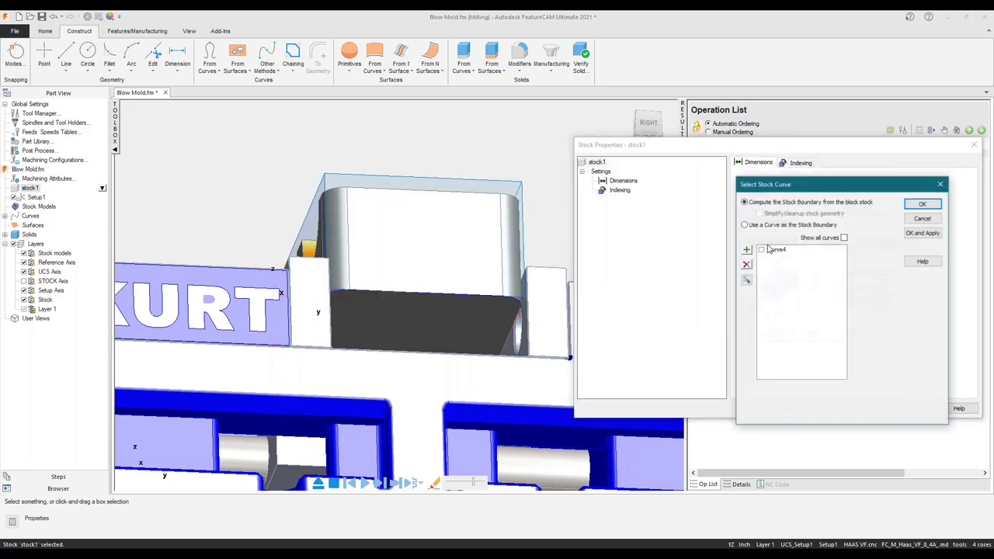
{"action": "left_click", "coordinate": [764, 250]}
{"action": "left_click", "coordinate": [762, 251]}
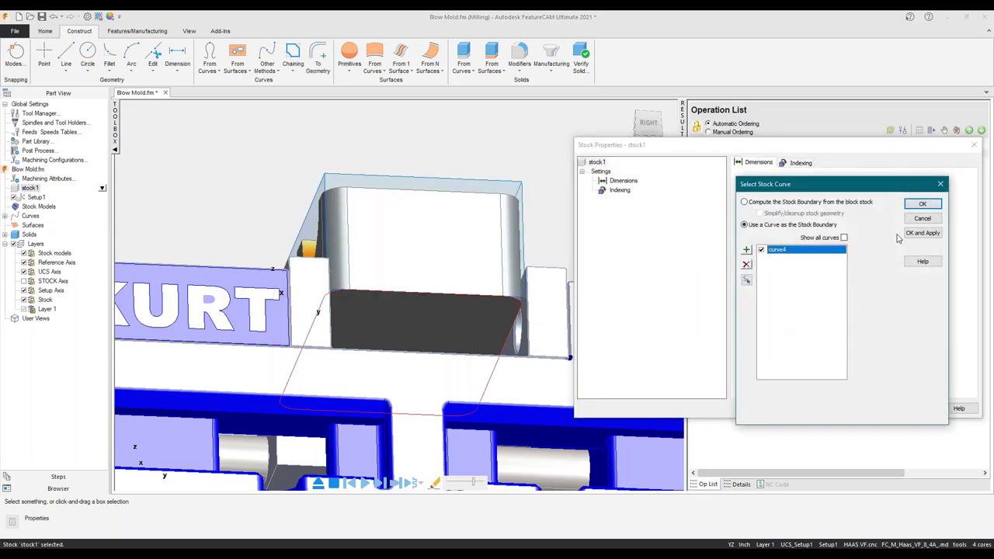
{"action": "left_click", "coordinate": [923, 235]}
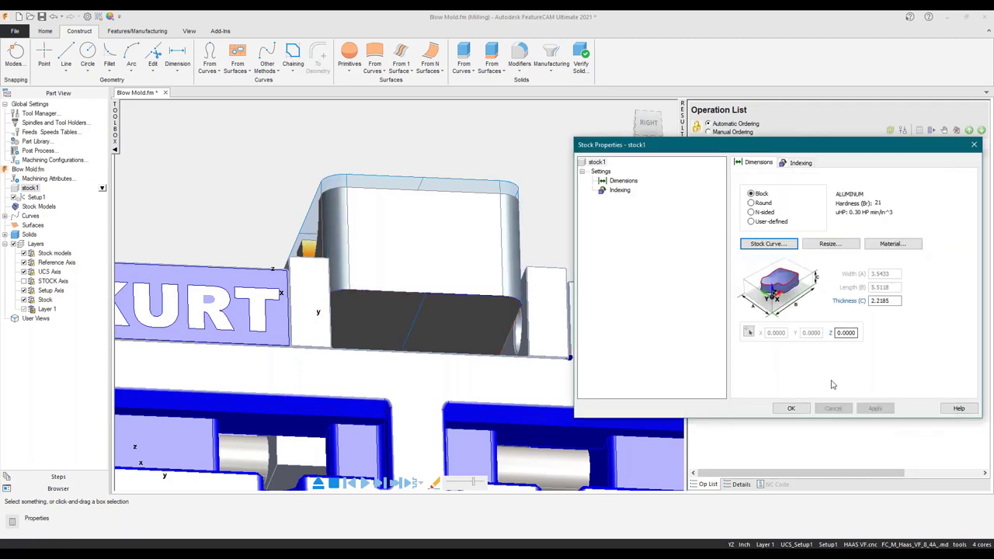
{"action": "middle_click_drag", "start_coordinate": [399, 216], "coordinate": [443, 310]}
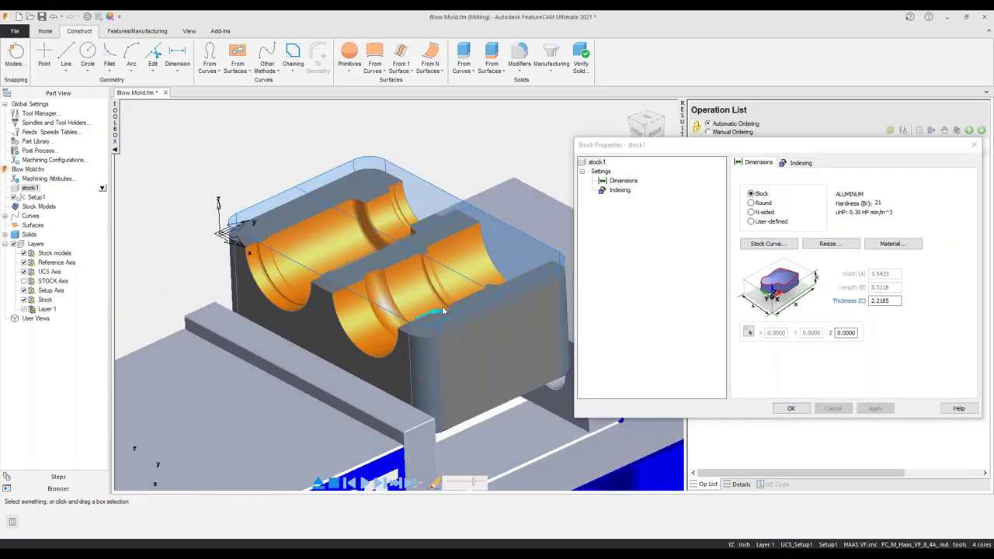
{"action": "left_click", "coordinate": [789, 408]}
{"action": "left_click", "coordinate": [28, 169]}
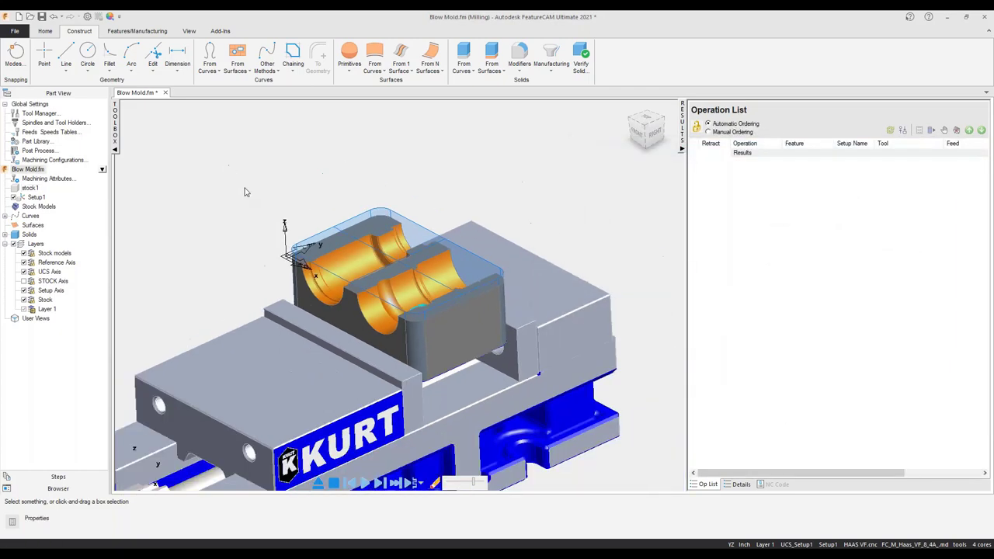
{"action": "scroll", "coordinate": [373, 267], "scroll_direction": "down", "scroll_amount": 3}
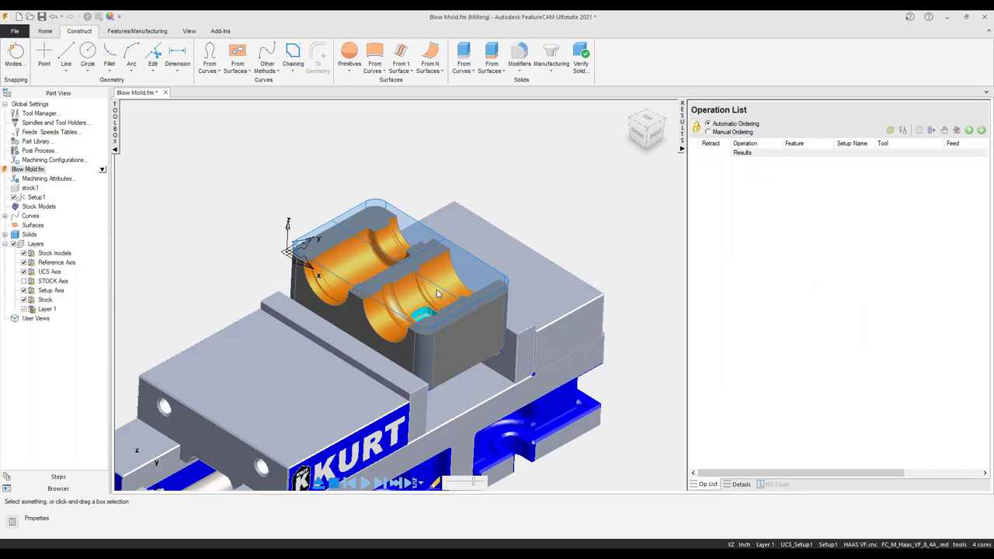
{"action": "middle_click_drag", "start_coordinate": [435, 295], "coordinate": [422, 290]}
{"action": "middle_click_drag", "start_coordinate": [414, 362], "coordinate": [413, 306]}
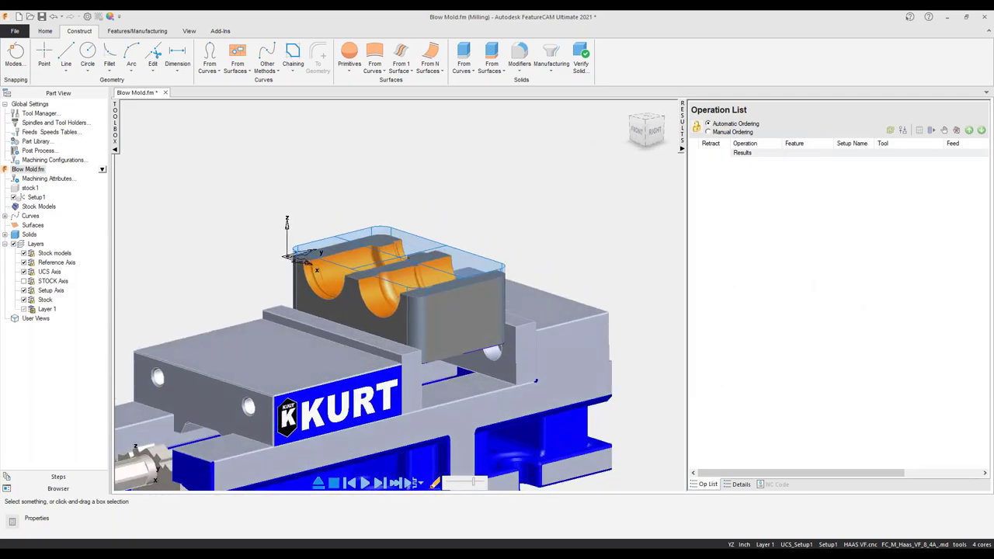
{"action": "middle_click_drag", "start_coordinate": [413, 307], "coordinate": [425, 319]}
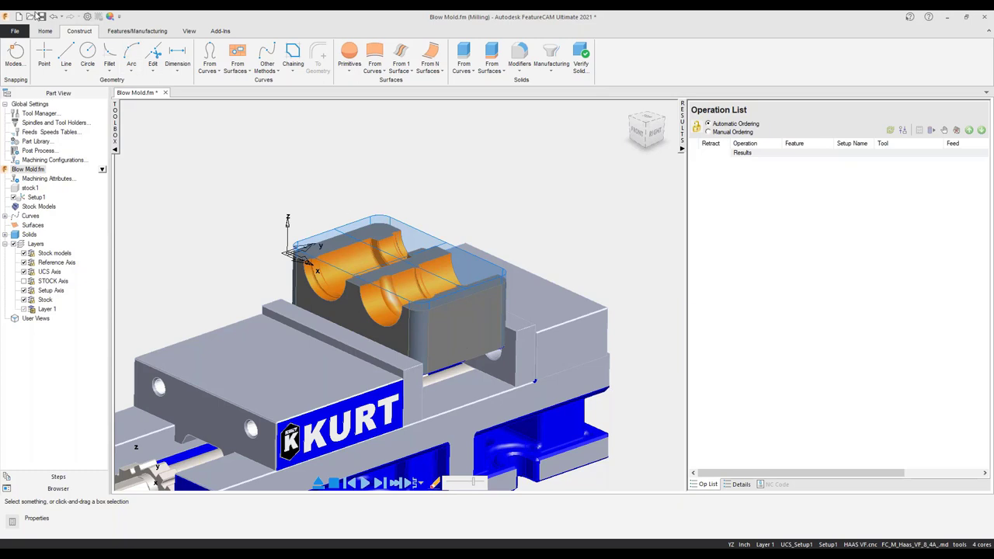
Start a new Surface Milling feature and add all faces of the mold solid as its part surfaces.
{"action": "left_click", "coordinate": [47, 33]}
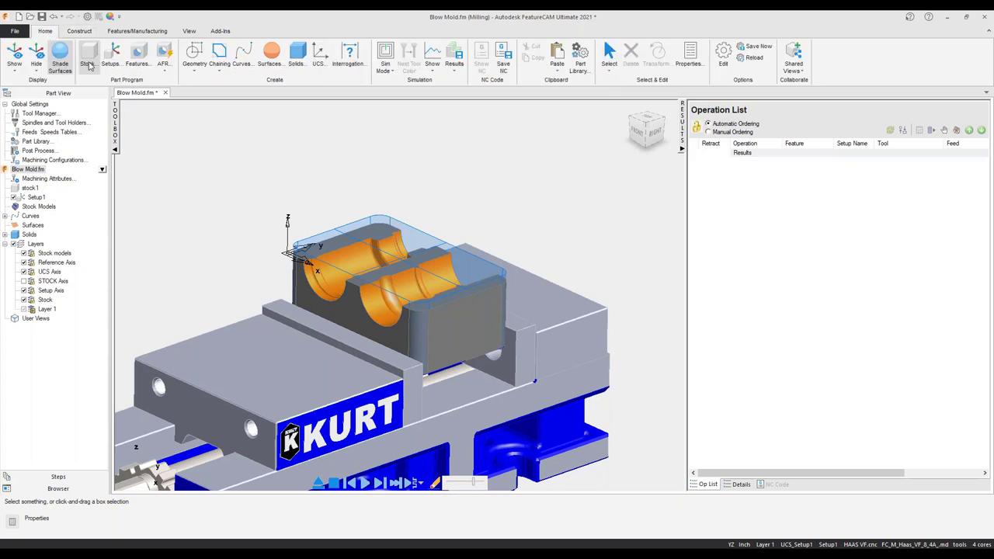
{"action": "left_click", "coordinate": [137, 56]}
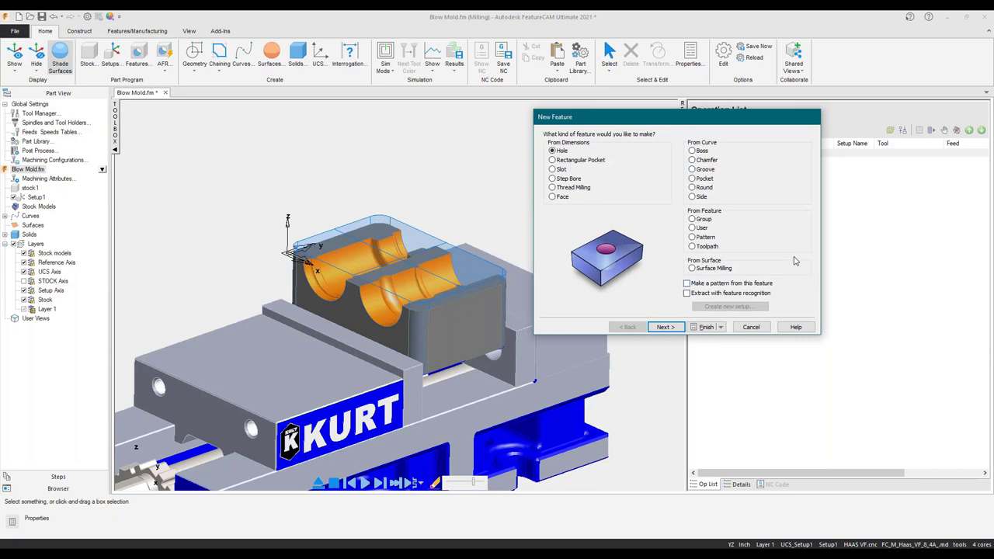
{"action": "left_click", "coordinate": [698, 268]}
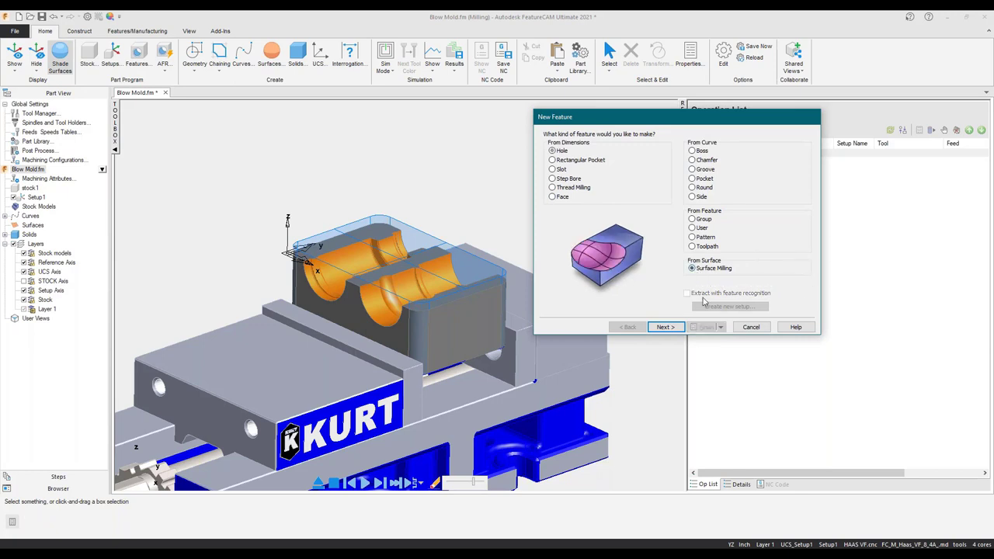
{"action": "left_click", "coordinate": [665, 327]}
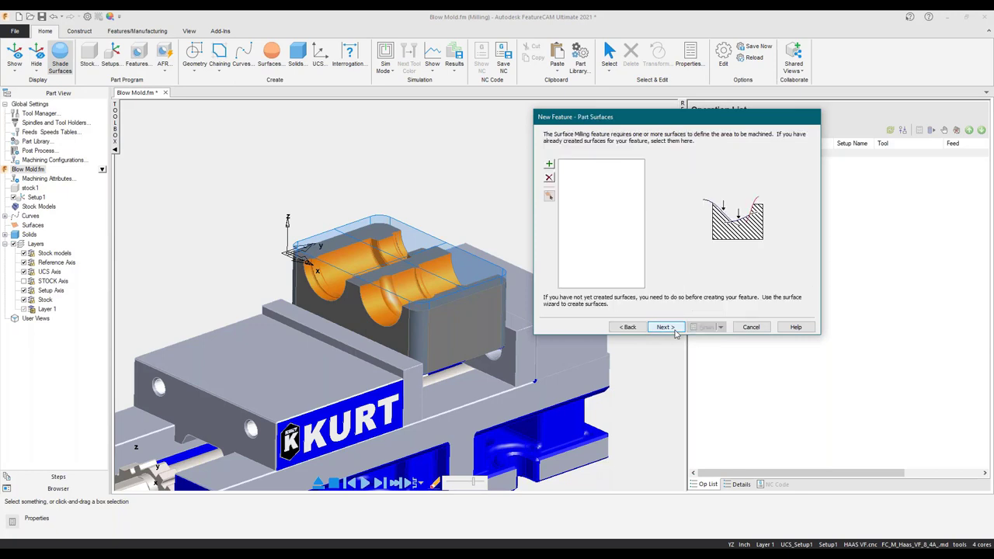
{"action": "scroll", "coordinate": [465, 305], "scroll_direction": "down", "scroll_amount": 3}
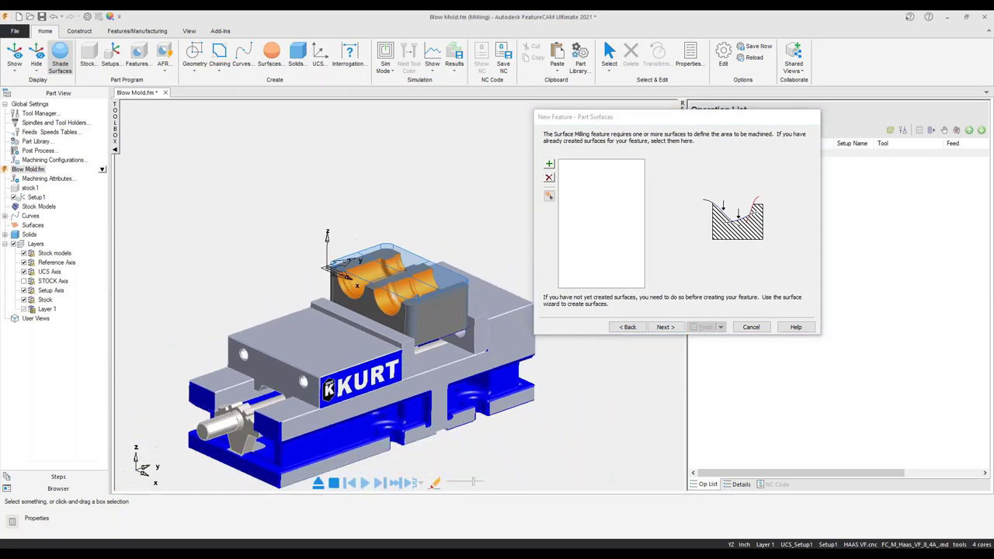
{"action": "scroll", "coordinate": [426, 285], "scroll_direction": "up", "scroll_amount": 5}
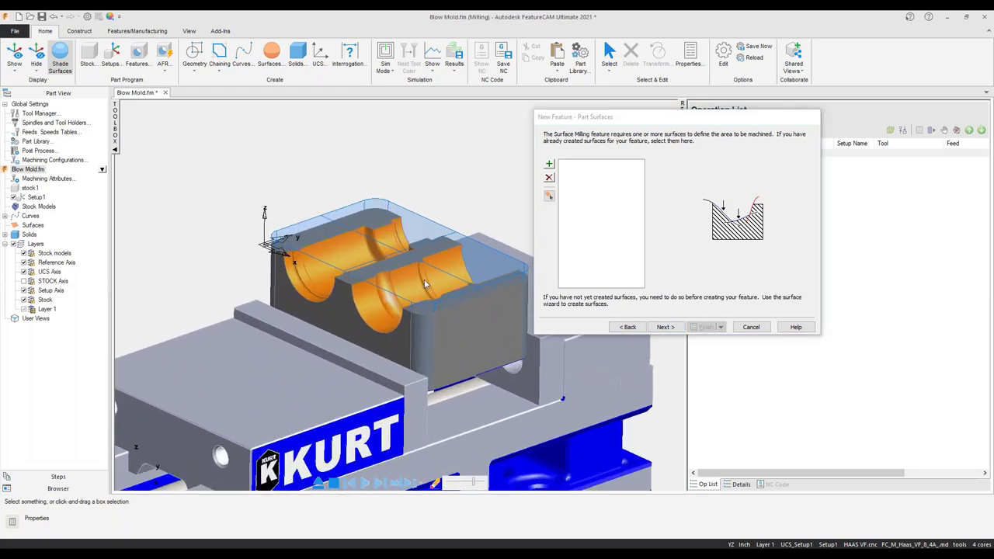
{"action": "middle_click_drag", "start_coordinate": [426, 285], "coordinate": [382, 246]}
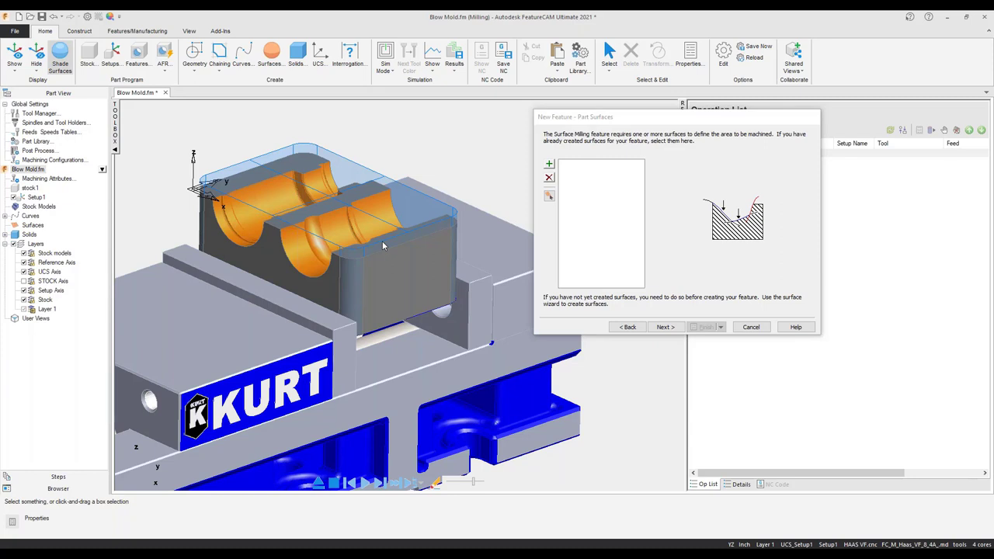
{"action": "left_click", "coordinate": [383, 288]}
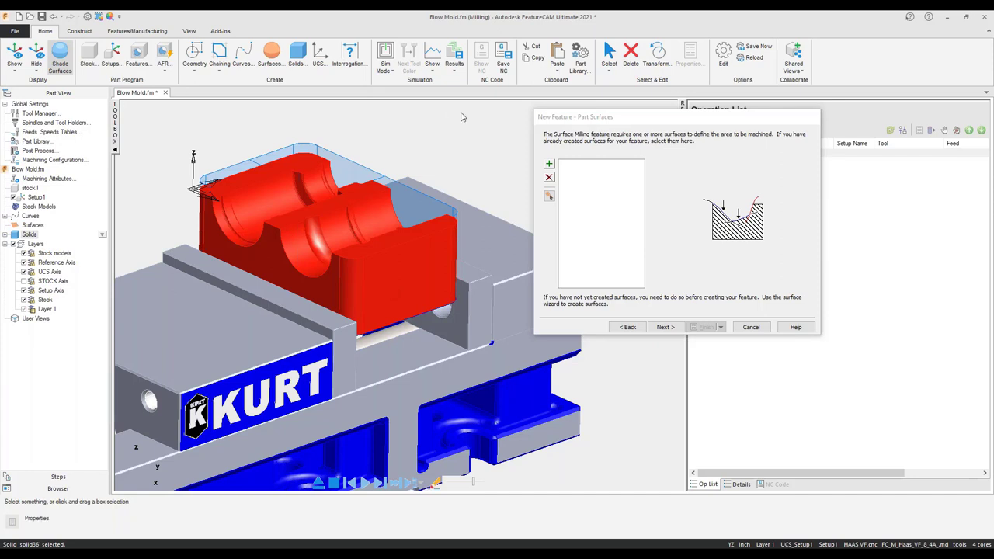
{"action": "left_click", "coordinate": [550, 165]}
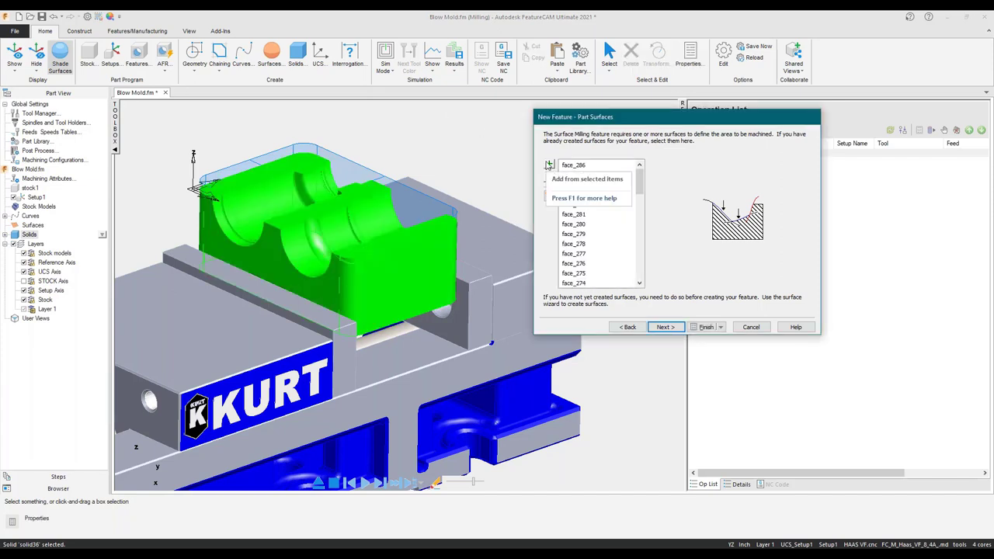
Define the feature as a single Z Level roughing operation, keeping the Offset/spiral option and slices classified as 3D boss.
{"action": "left_click", "coordinate": [667, 327]}
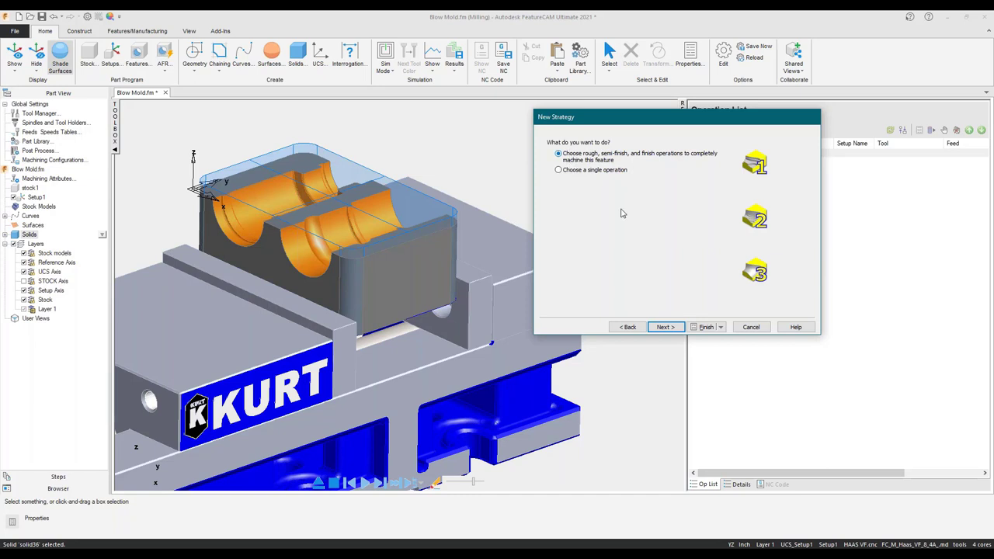
{"action": "left_click", "coordinate": [558, 170]}
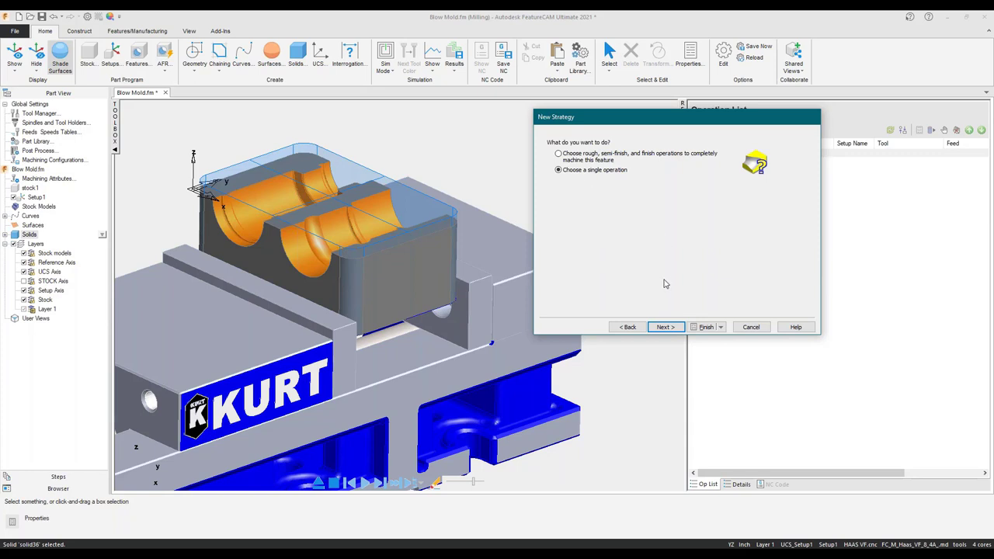
{"action": "left_click", "coordinate": [670, 327]}
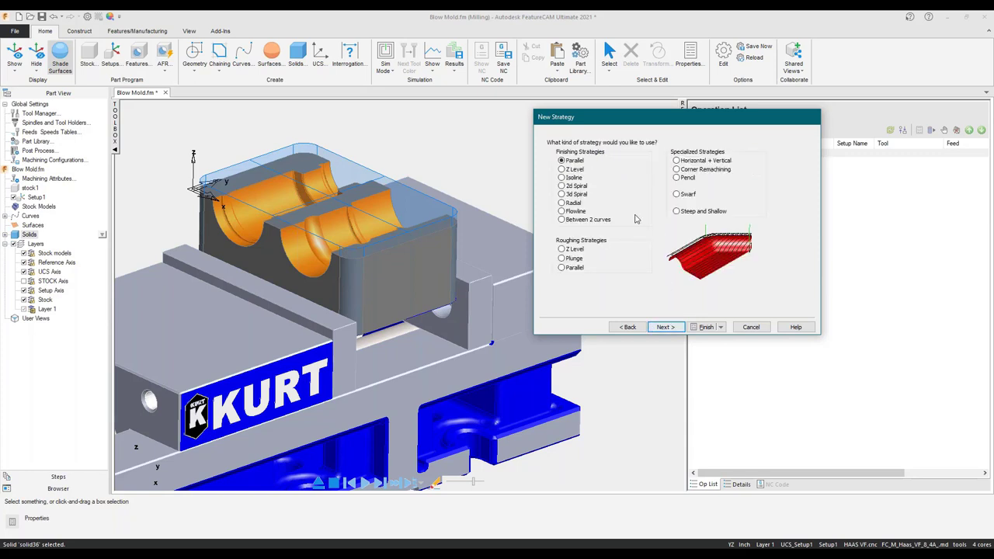
{"action": "left_click_drag", "start_coordinate": [662, 124], "coordinate": [754, 115]}
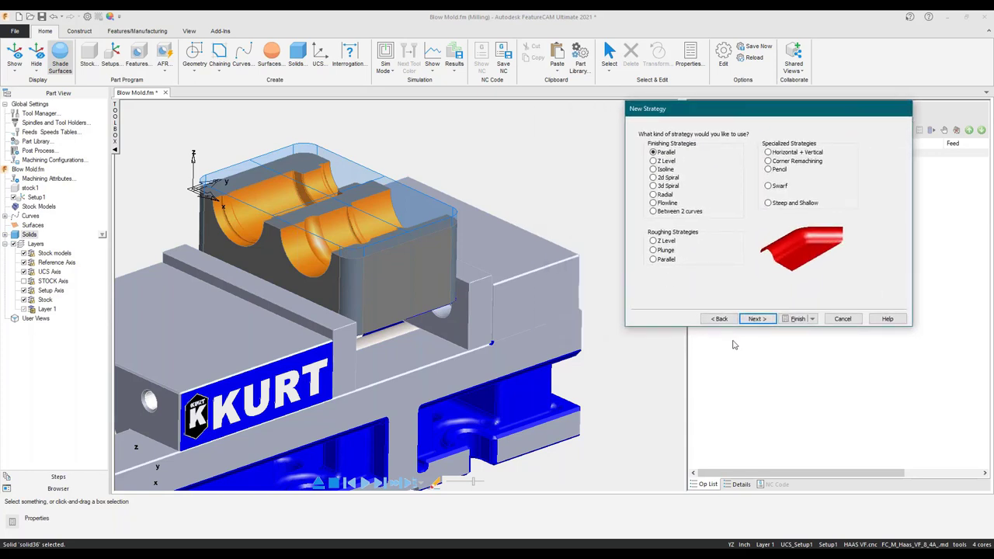
{"action": "left_click", "coordinate": [662, 240]}
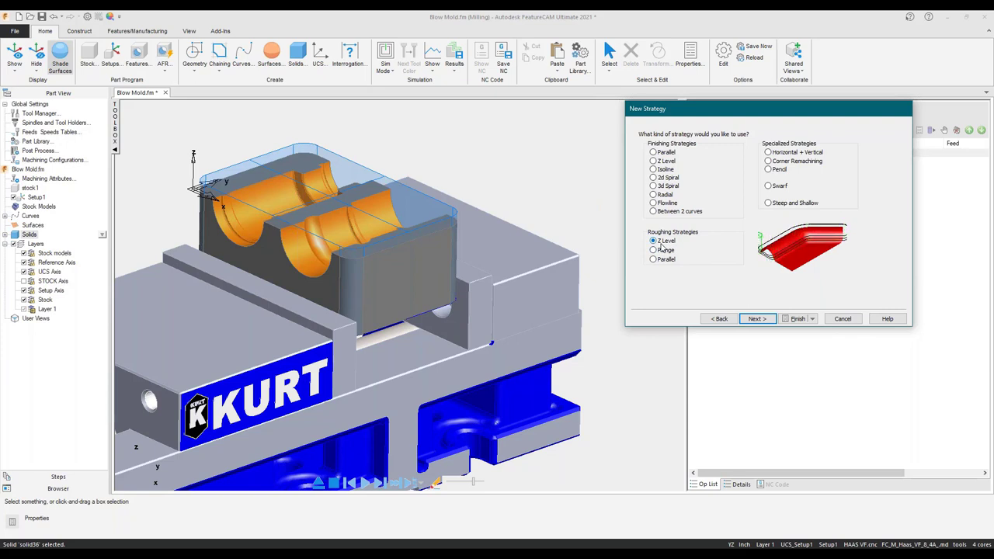
{"action": "left_click", "coordinate": [755, 320]}
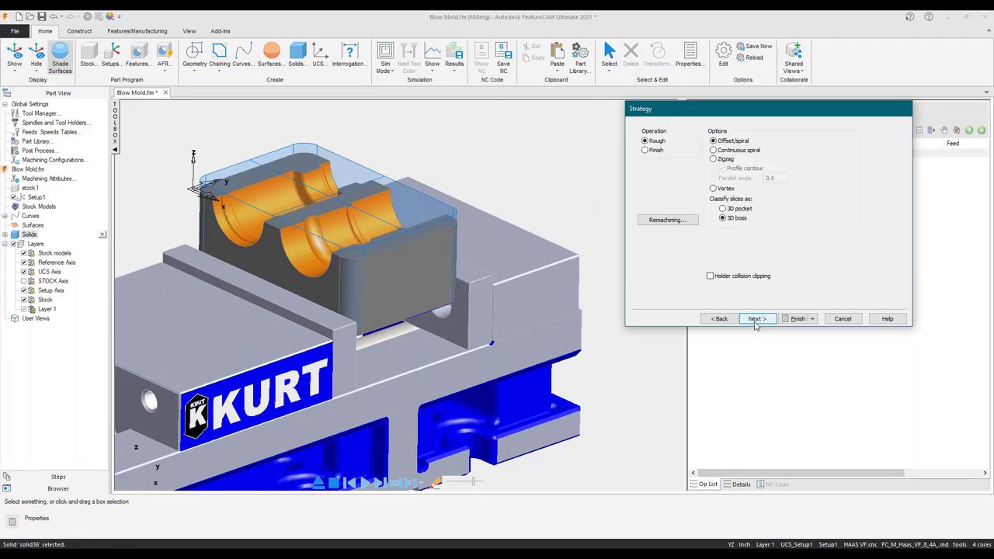
{"action": "left_click_drag", "start_coordinate": [730, 103], "coordinate": [717, 90]}
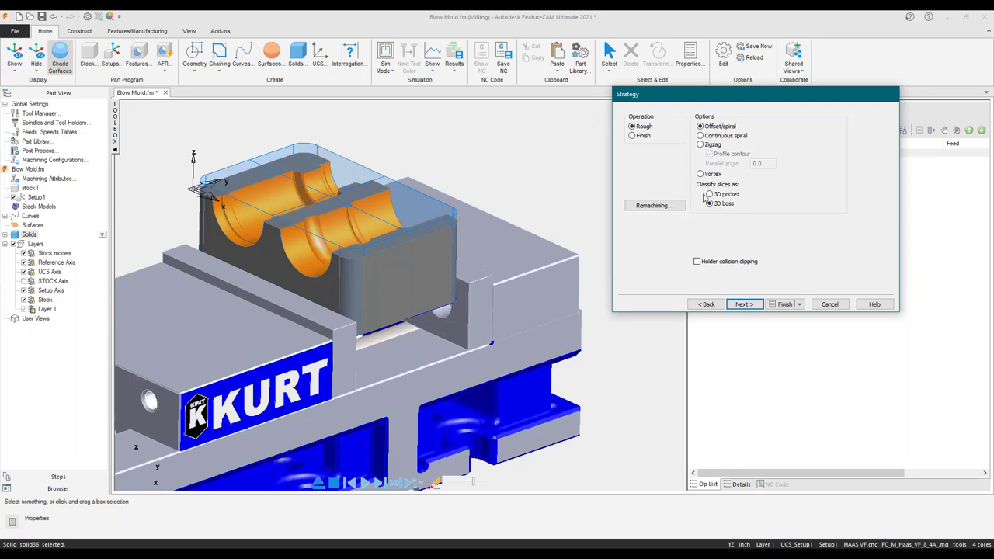
{"action": "left_click", "coordinate": [744, 305]}
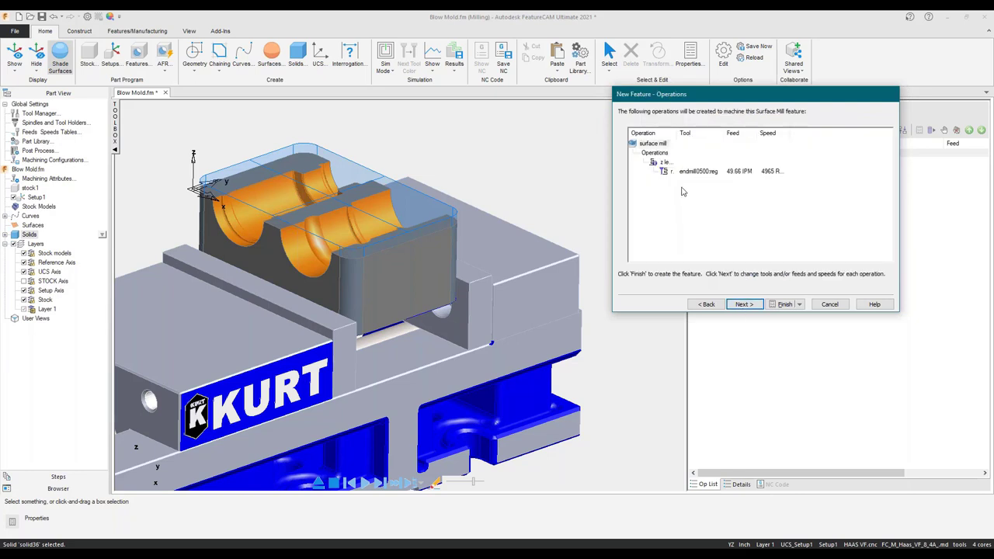
Choose to search for another tool instead of using the default one for the Z level rough operation.
{"action": "left_click", "coordinate": [743, 304]}
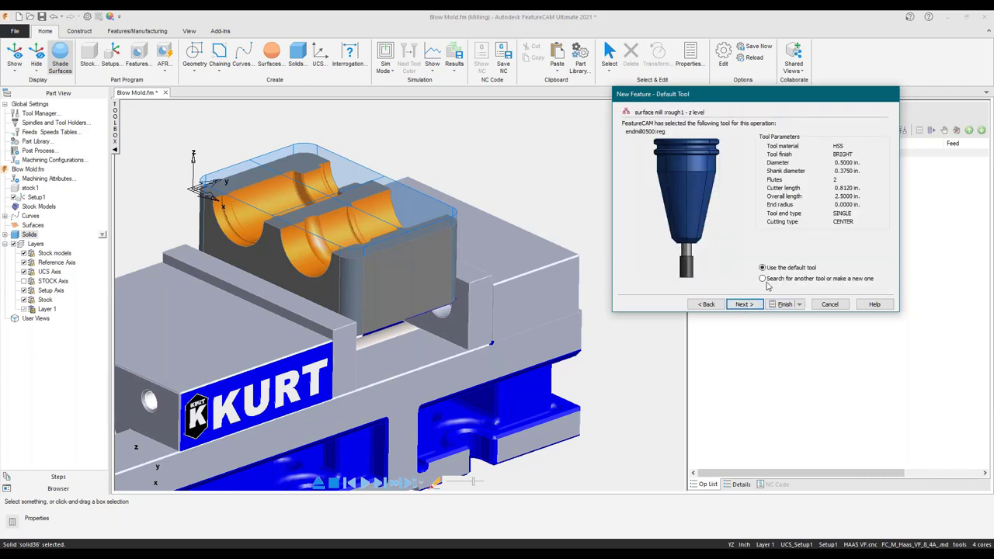
{"action": "left_click", "coordinate": [764, 278]}
{"action": "left_click", "coordinate": [744, 304]}
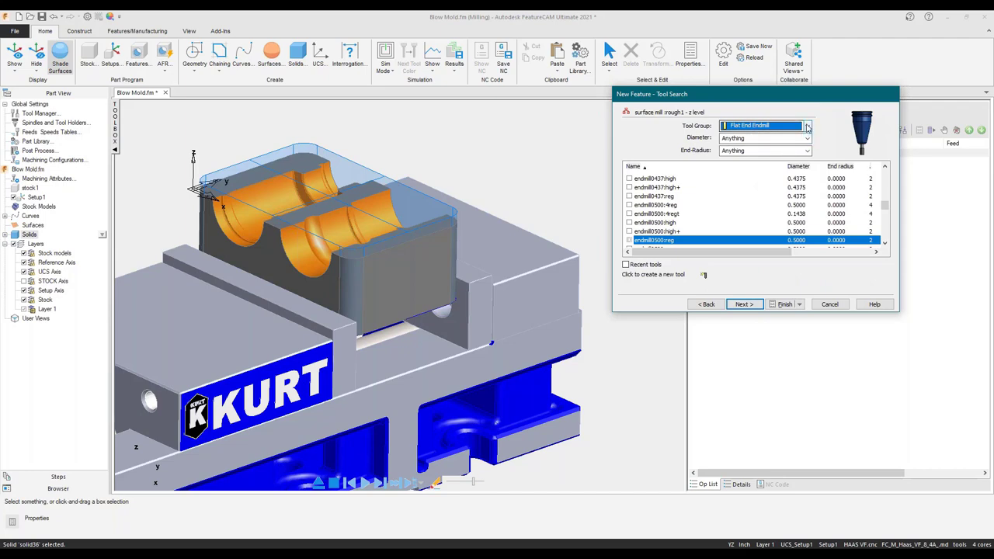
Try to find a 0.5-diameter tool in the Bullnose Endmill group and clear the diameter filter.
{"action": "left_click", "coordinate": [808, 127]}
{"action": "left_click", "coordinate": [749, 176]}
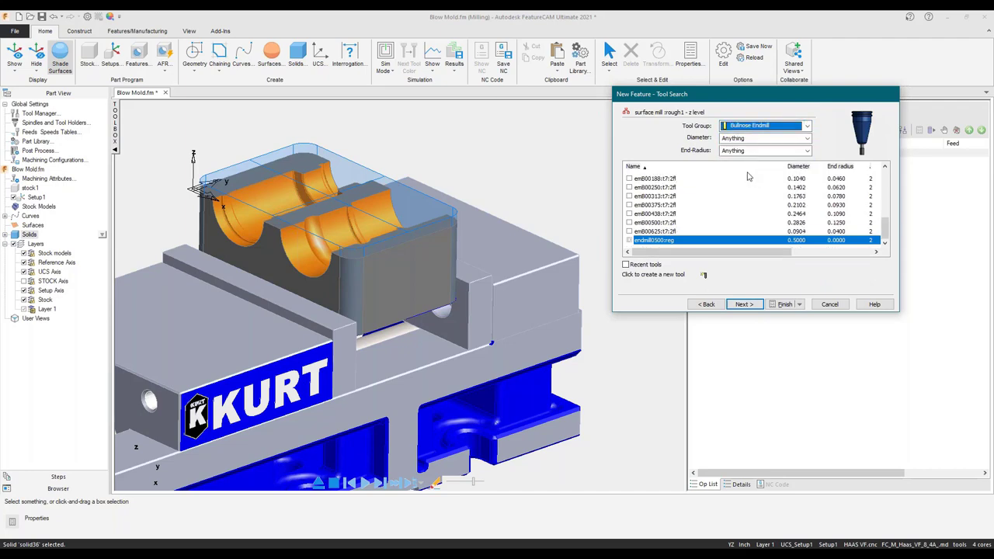
{"action": "left_click", "coordinate": [757, 138]}
{"action": "type", "text": "0.5"}
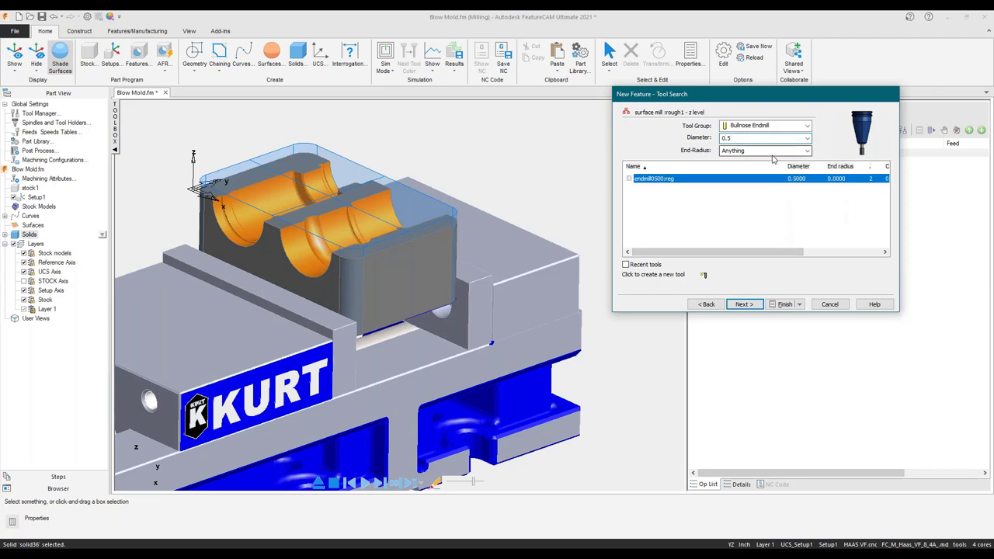
{"action": "key", "text": "BackSpace"}
{"action": "key", "text": "BackSpace"}
{"action": "key", "text": "BackSpace"}
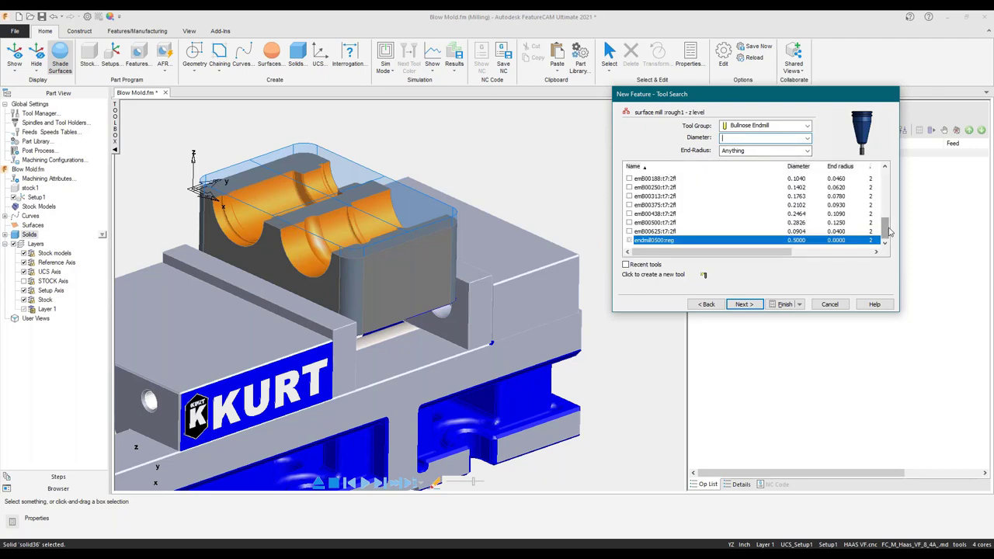
{"action": "mouse_move", "coordinate": [887, 229]}
{"action": "left_mouse_down"}
{"action": "mouse_move", "coordinate": [886, 184]}
{"action": "mouse_move", "coordinate": [886, 229]}
{"action": "left_mouse_up"}
Widen the tool group filter to Anything and browse the full tool list.
{"action": "left_click", "coordinate": [796, 126]}
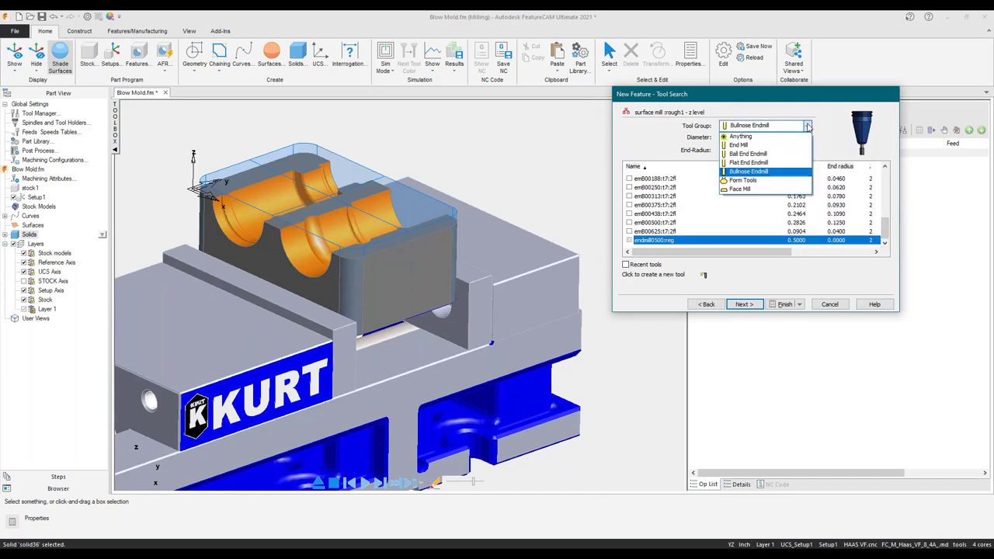
{"action": "left_click", "coordinate": [761, 133]}
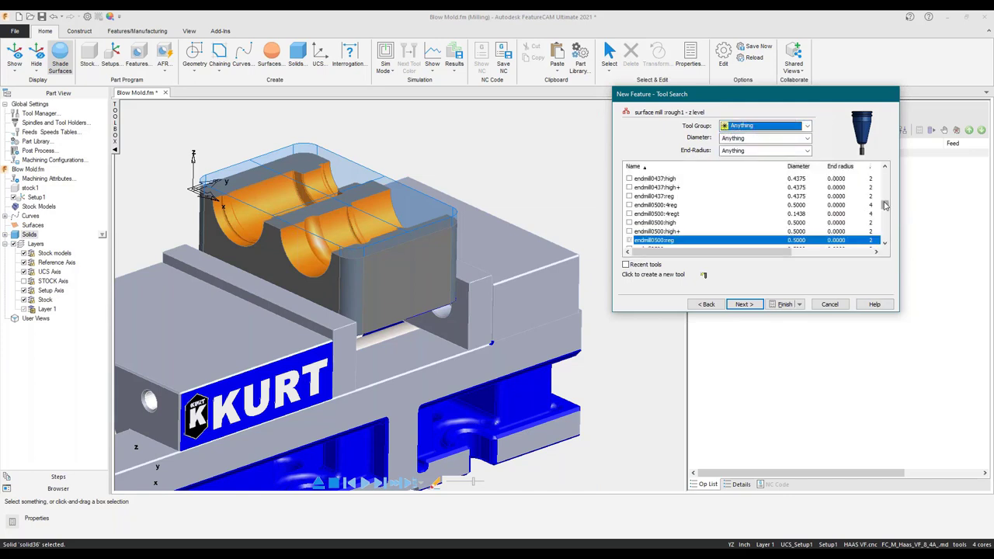
{"action": "left_click_drag", "start_coordinate": [886, 205], "coordinate": [889, 245]}
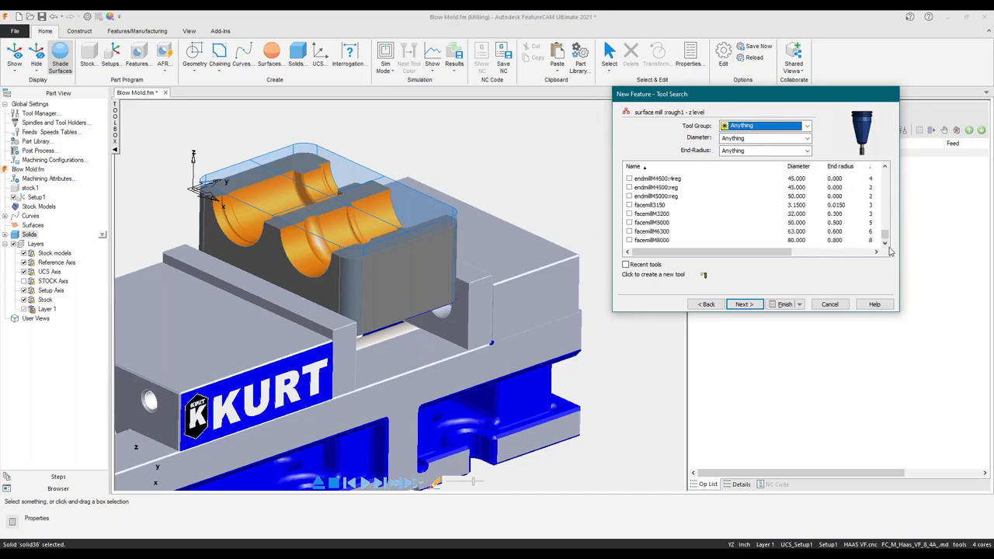
Filter the tools to the End Mill group with diameter 0.5 and select endmill0500:regw.
{"action": "left_click", "coordinate": [808, 126]}
{"action": "left_click", "coordinate": [739, 145]}
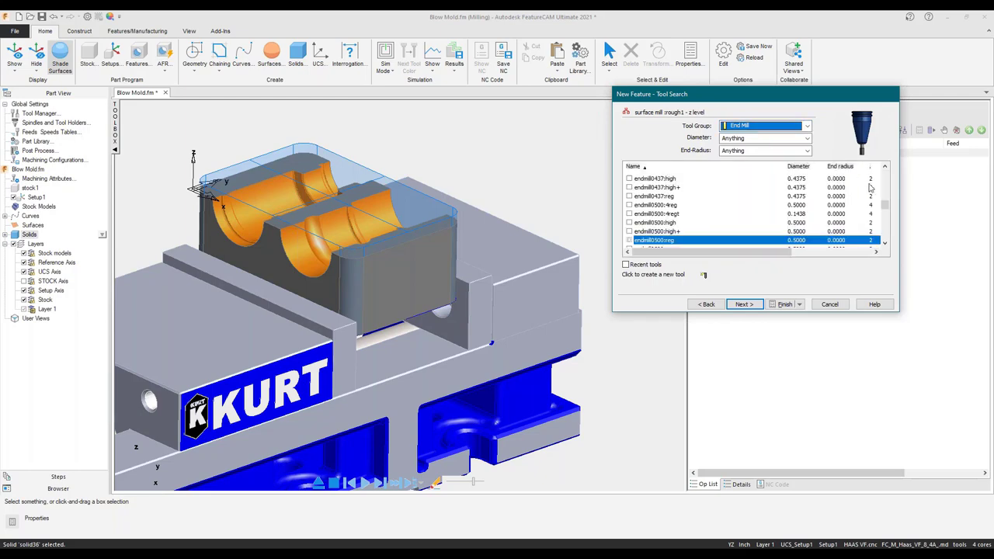
{"action": "left_click_drag", "start_coordinate": [888, 211], "coordinate": [889, 180]}
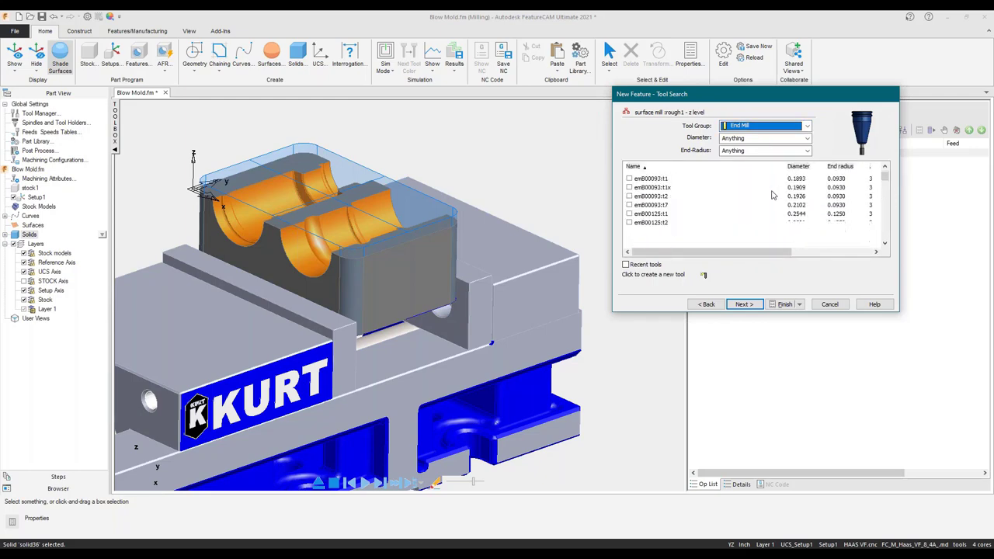
{"action": "left_click", "coordinate": [766, 150]}
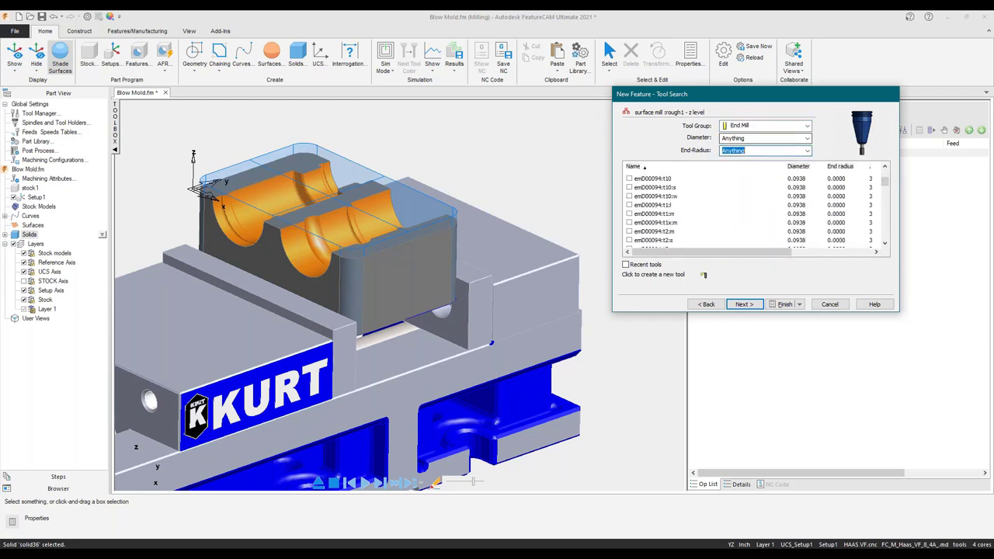
{"action": "left_click", "coordinate": [767, 138]}
{"action": "type", "text": "0.5"}
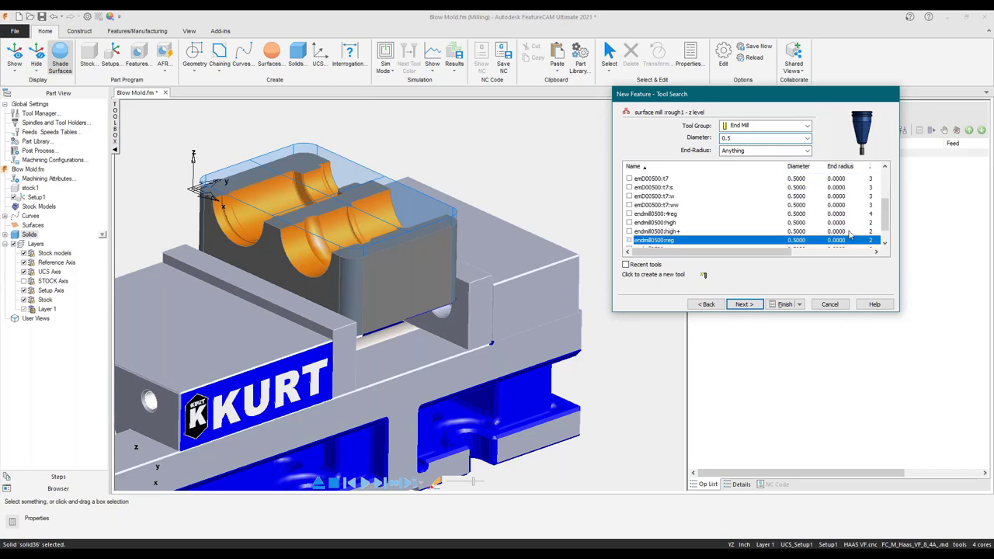
{"action": "left_click_drag", "start_coordinate": [888, 218], "coordinate": [890, 206]}
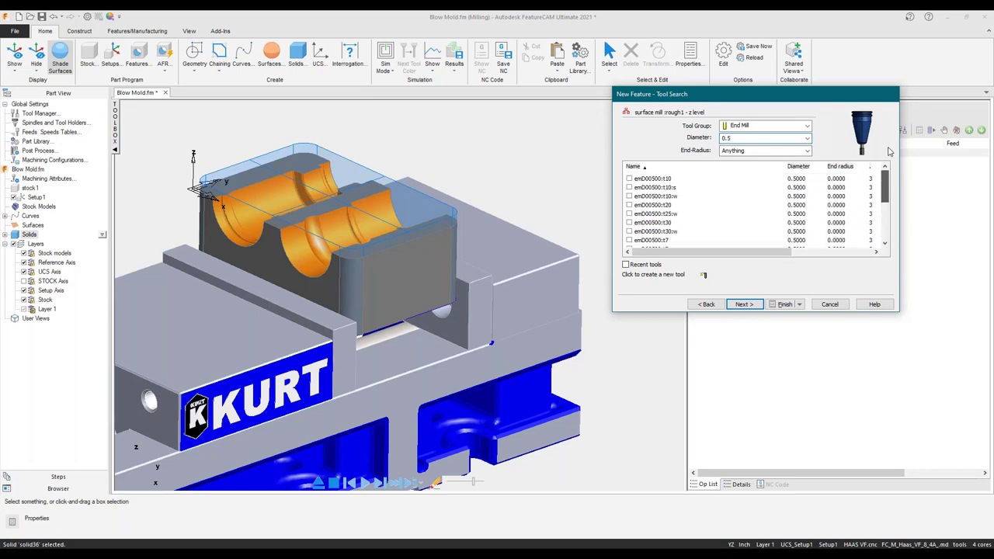
{"action": "scroll", "coordinate": [888, 186], "scroll_direction": "down", "scroll_amount": 1}
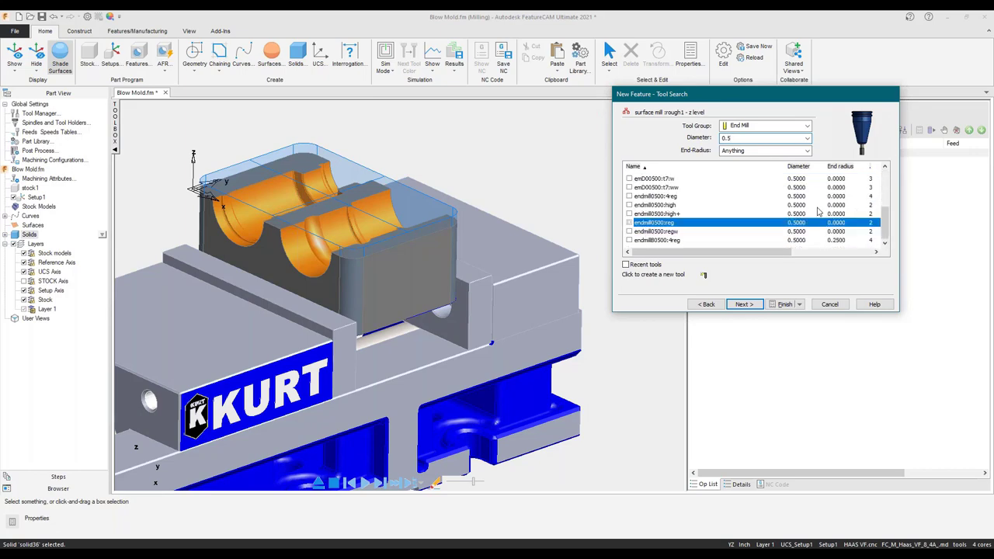
{"action": "left_click", "coordinate": [669, 233]}
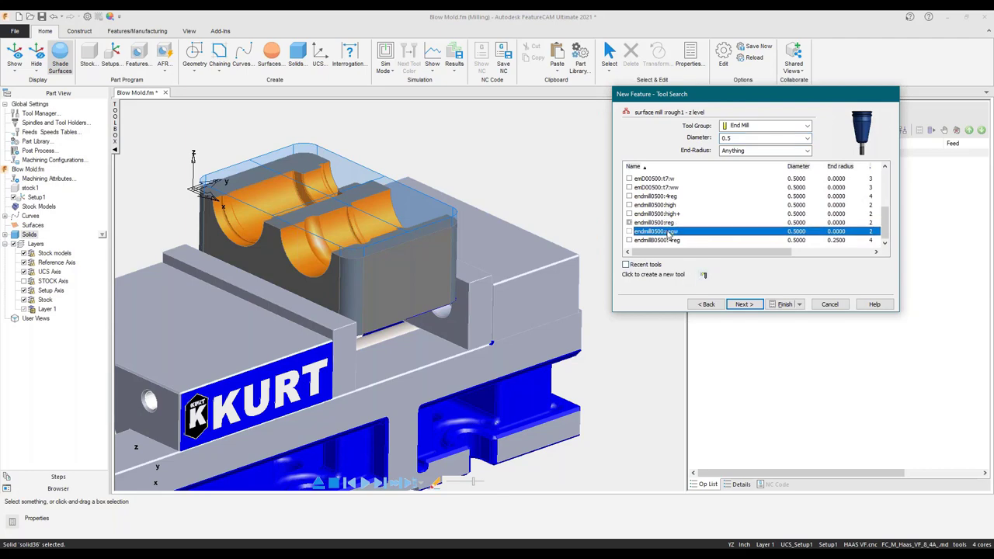
Accept the chosen end mill with the recommended speed and feed and finish creating the Z level rough feature.
{"action": "left_click", "coordinate": [744, 304]}
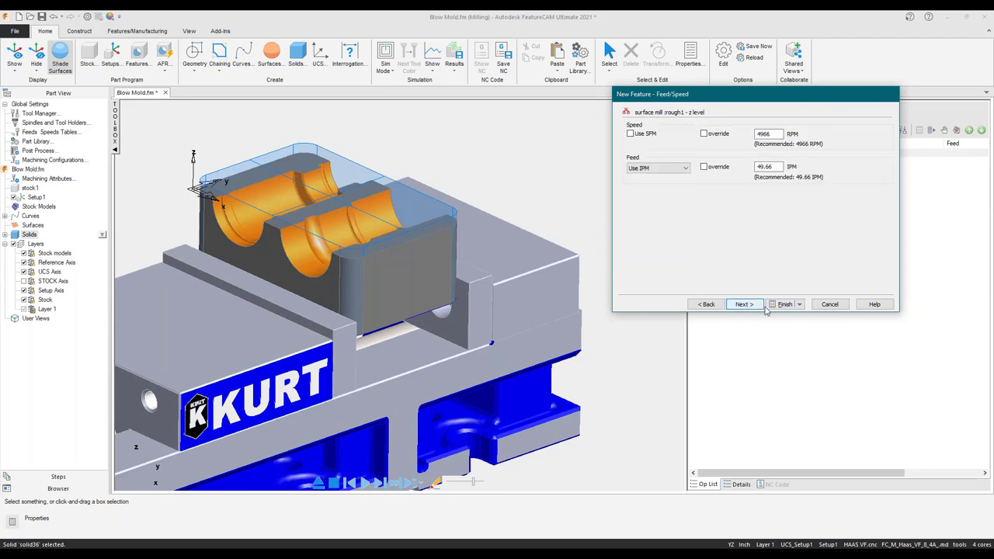
{"action": "left_click", "coordinate": [783, 303]}
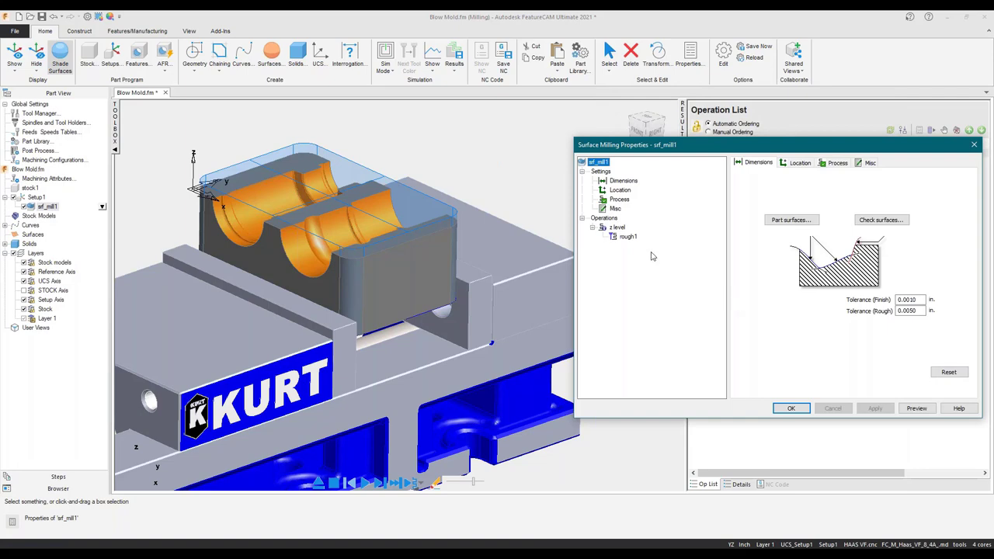
Try to filter the rough1 operation's tool list to a diameter of 0.5.
{"action": "left_click", "coordinate": [628, 236]}
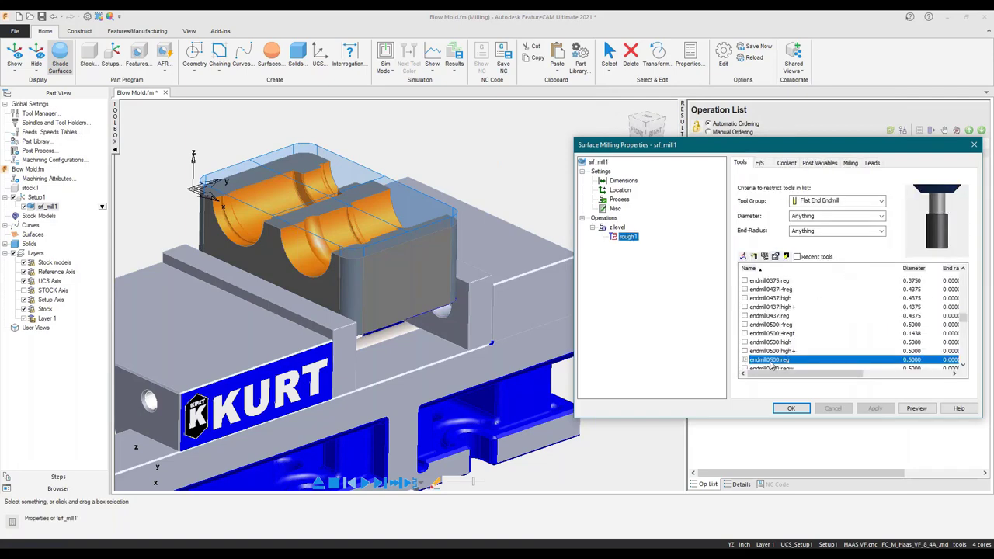
{"action": "scroll", "coordinate": [771, 366], "scroll_direction": "down", "scroll_amount": 5}
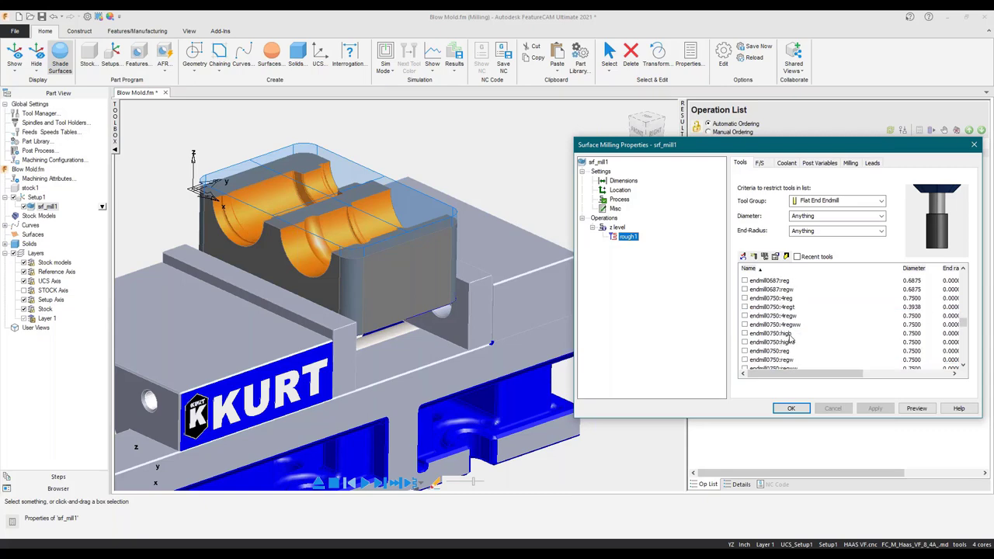
{"action": "left_click", "coordinate": [835, 216]}
{"action": "type", "text": ".5"}
{"action": "key", "text": "Return"}
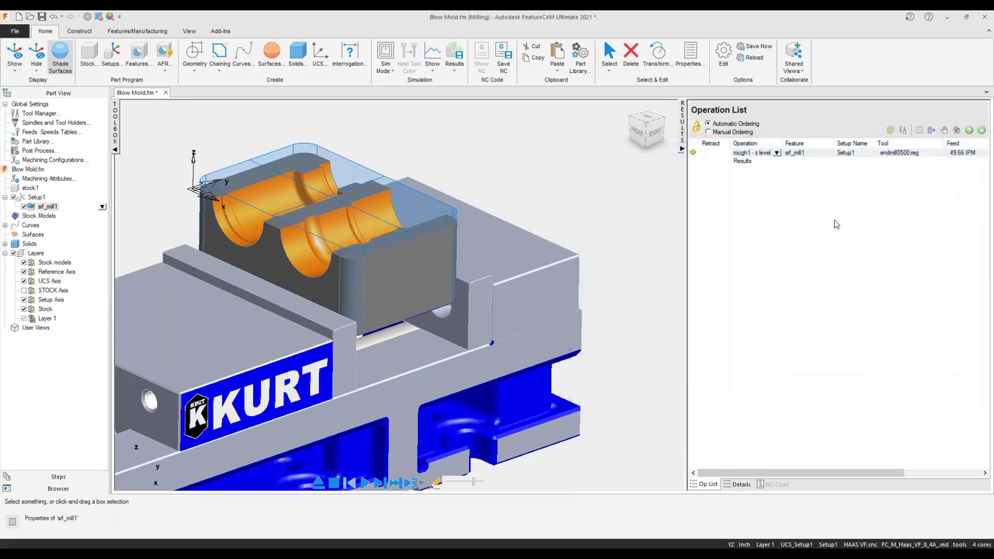
Reopen the srf_mill1 properties and filter the rough1 tool list to Bullnose Endmill with diameter 0.5.
{"action": "double_click", "coordinate": [48, 207]}
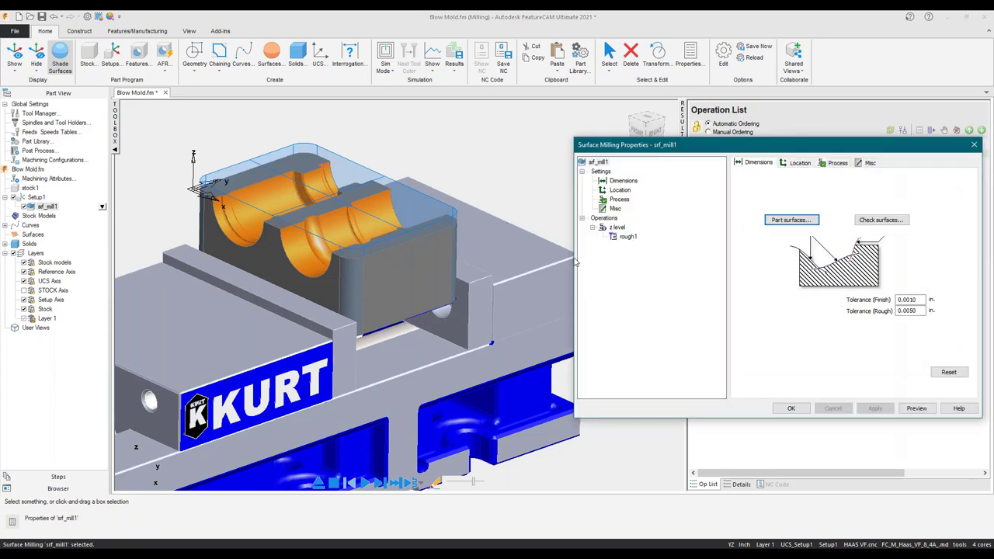
{"action": "left_click", "coordinate": [628, 236]}
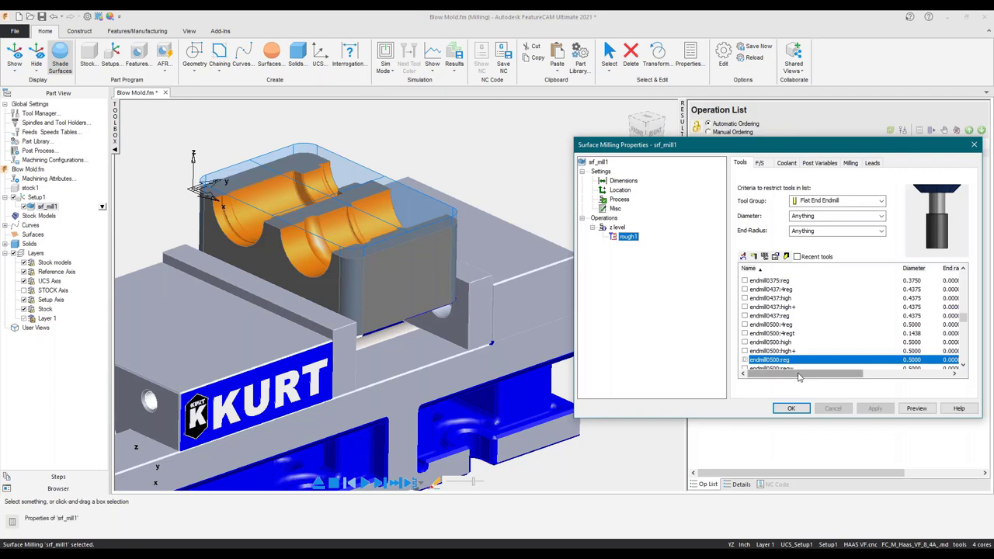
{"action": "scroll", "coordinate": [812, 338], "scroll_direction": "up", "scroll_amount": 2}
{"action": "left_click", "coordinate": [824, 216]}
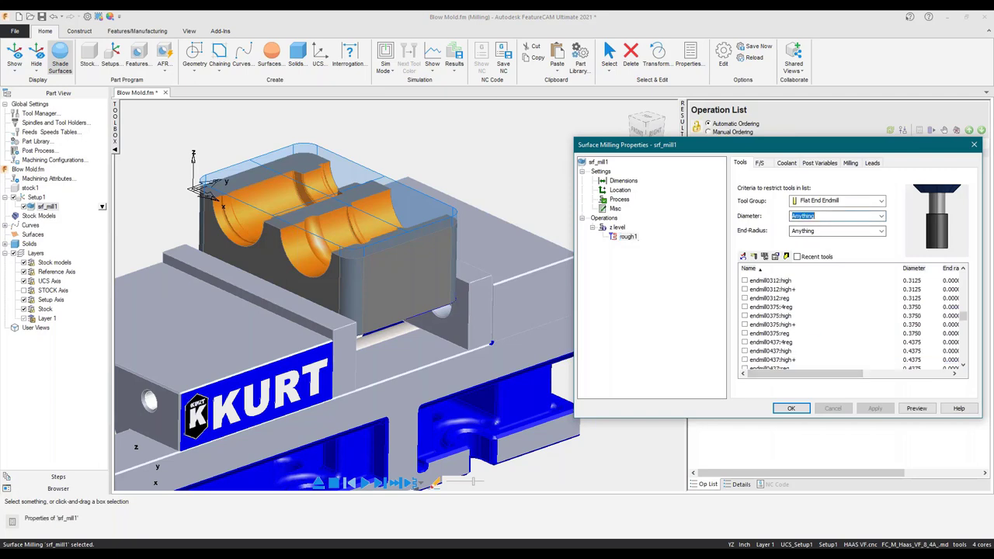
{"action": "type", "text": ".5"}
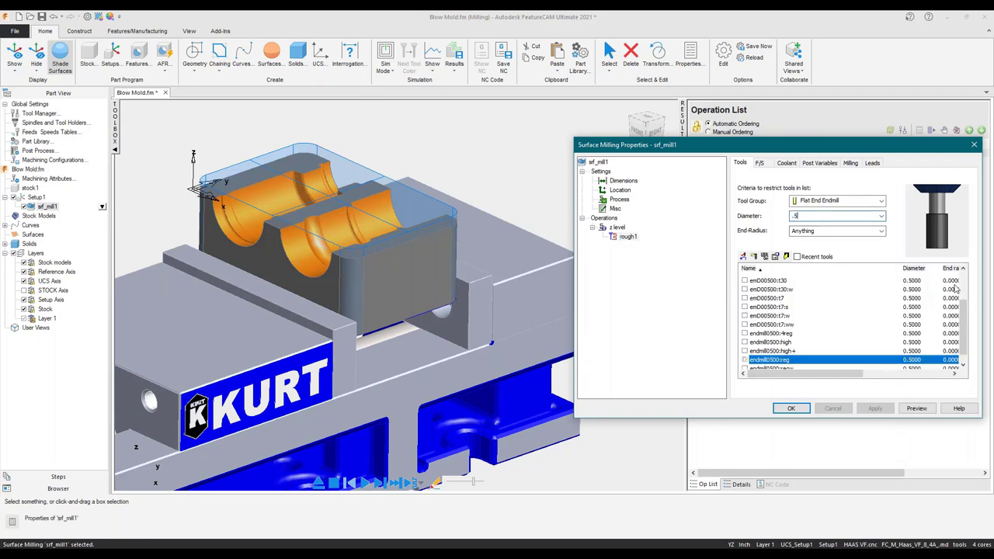
{"action": "left_click", "coordinate": [851, 201]}
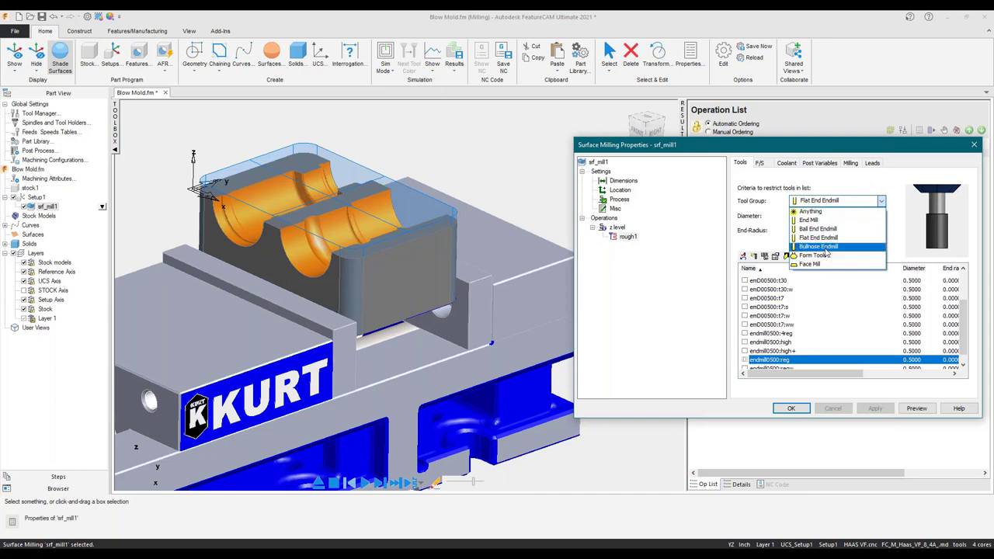
{"action": "left_click", "coordinate": [818, 247]}
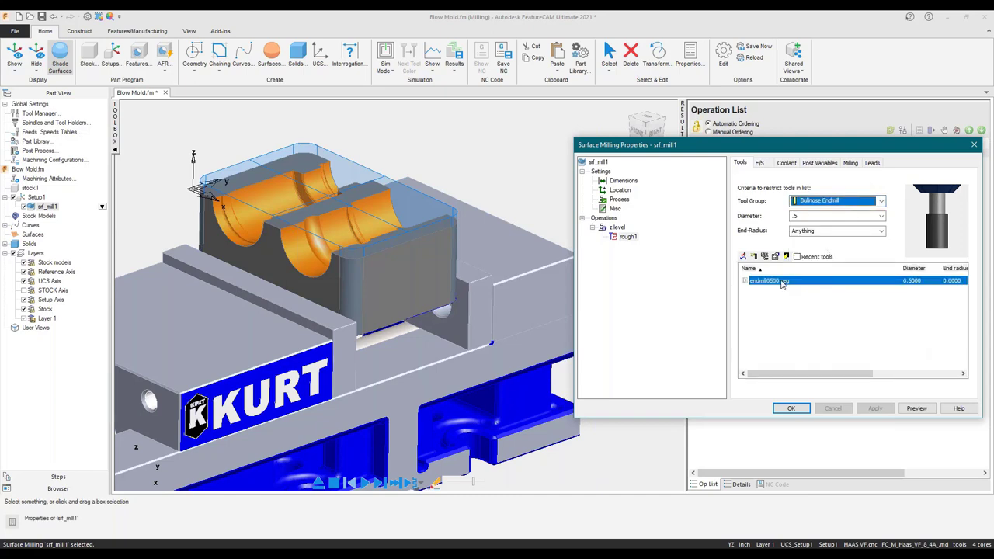
Edit tool endmill0500:reg to an end radius of 0.03937 in and a shank diameter of 0.5 in.
{"action": "double_click", "coordinate": [786, 284]}
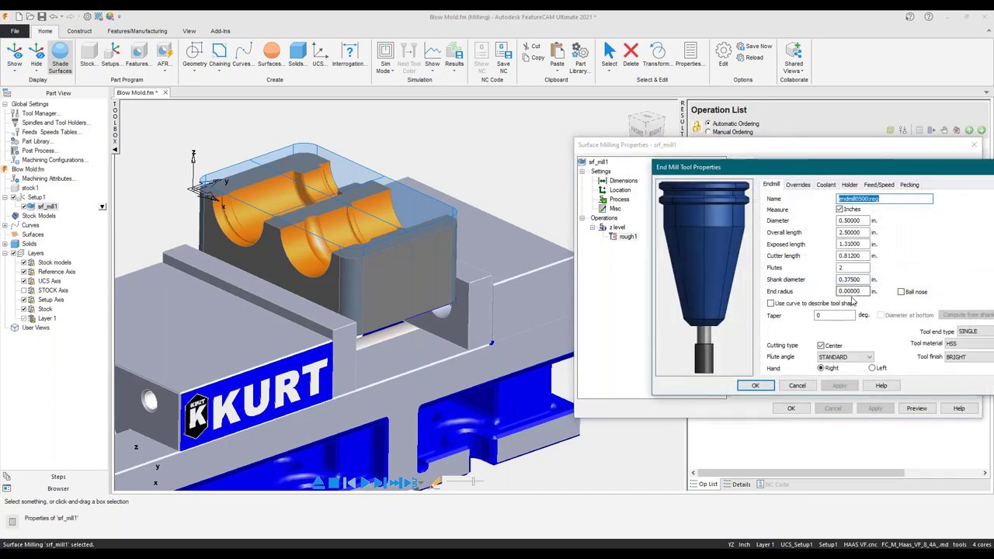
{"action": "double_click", "coordinate": [857, 290]}
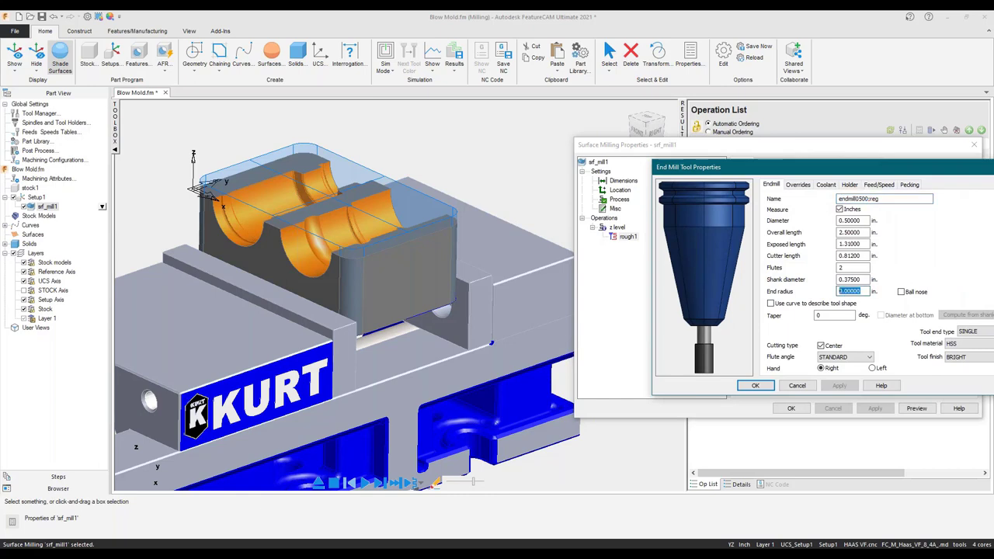
{"action": "type", "text": "0.03937"}
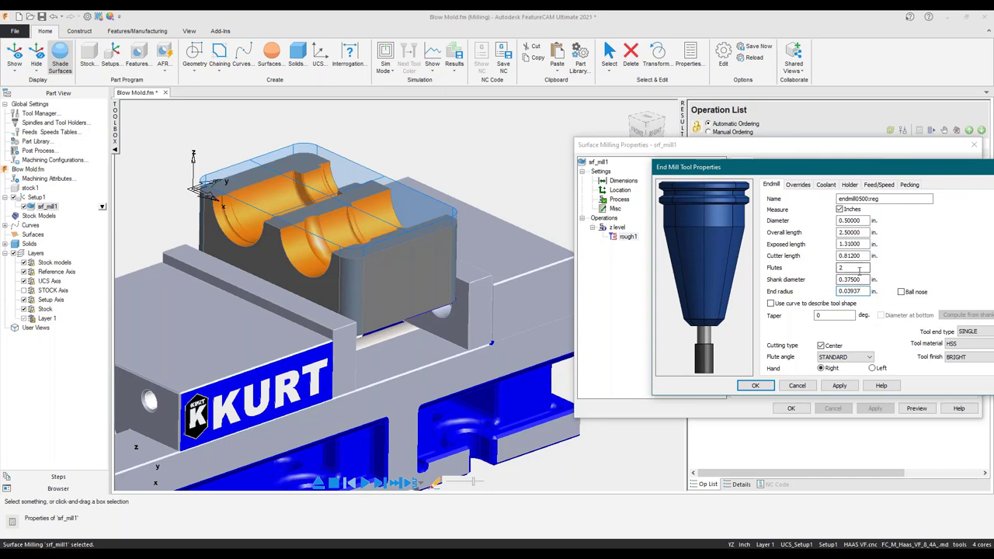
{"action": "left_click_drag", "start_coordinate": [861, 279], "coordinate": [854, 280]}
{"action": "key", "text": "BackSpace"}
{"action": "key", "text": "BackSpace"}
{"action": "key", "text": "BackSpace"}
{"action": "key", "text": "BackSpace"}
{"action": "type", "text": "5"}
{"action": "left_click", "coordinate": [853, 268]}
{"action": "left_click", "coordinate": [840, 386]}
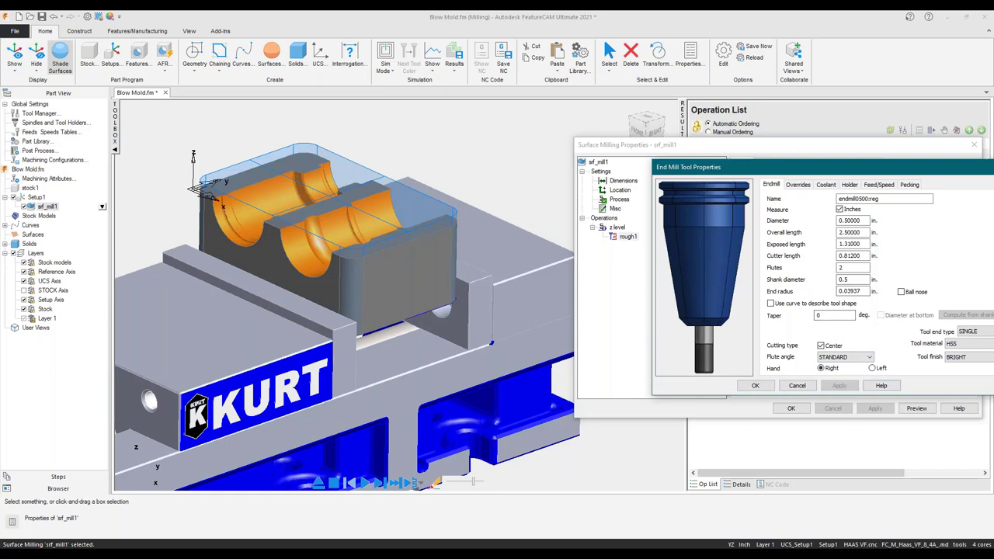
Save the edited end mill as a new tool named 1/2 TR 1mm and set it as the override for rough1.
{"action": "key", "text": "Tab"}
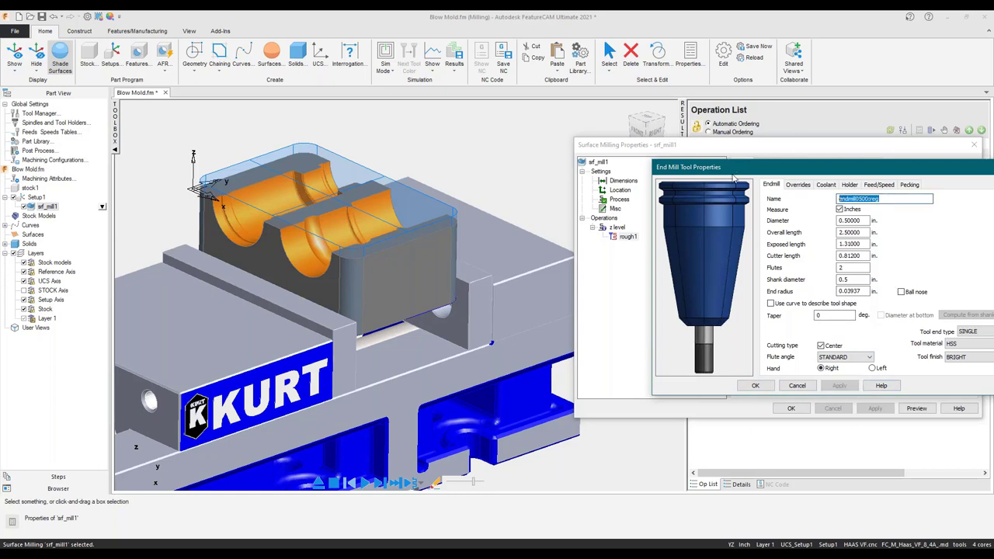
{"action": "type", "text": "1/2 TR 1mm"}
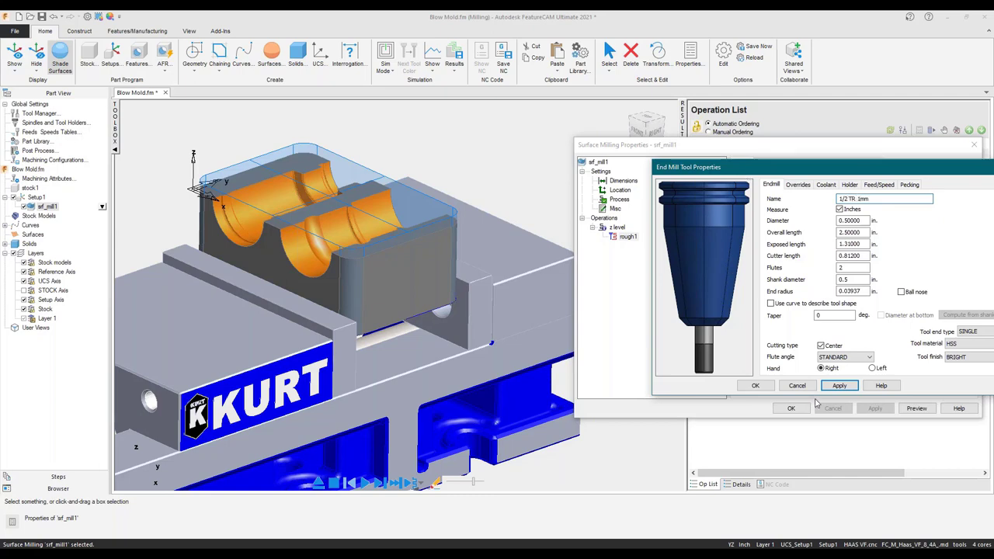
{"action": "left_click", "coordinate": [755, 385]}
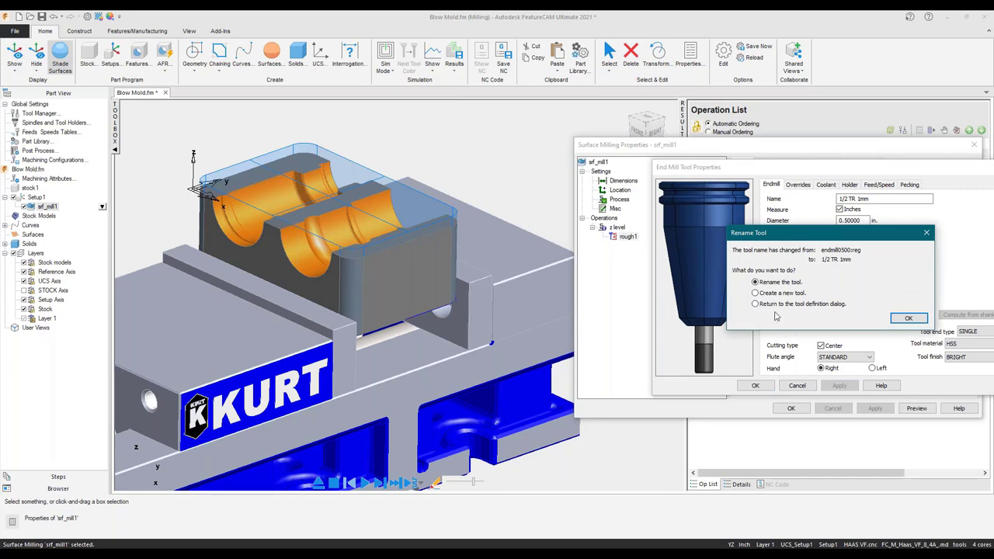
{"action": "left_click", "coordinate": [756, 292]}
{"action": "left_click", "coordinate": [905, 318]}
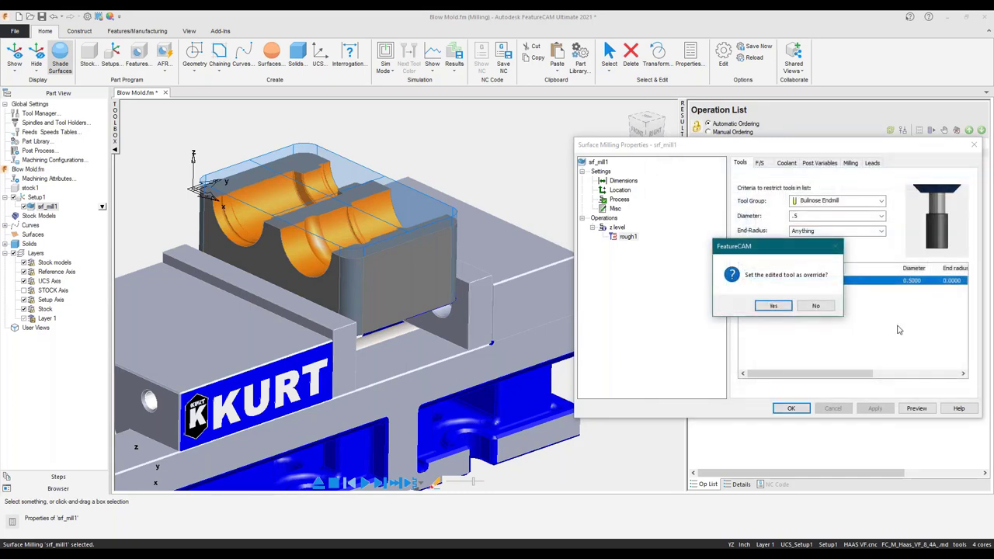
{"action": "left_click", "coordinate": [774, 306]}
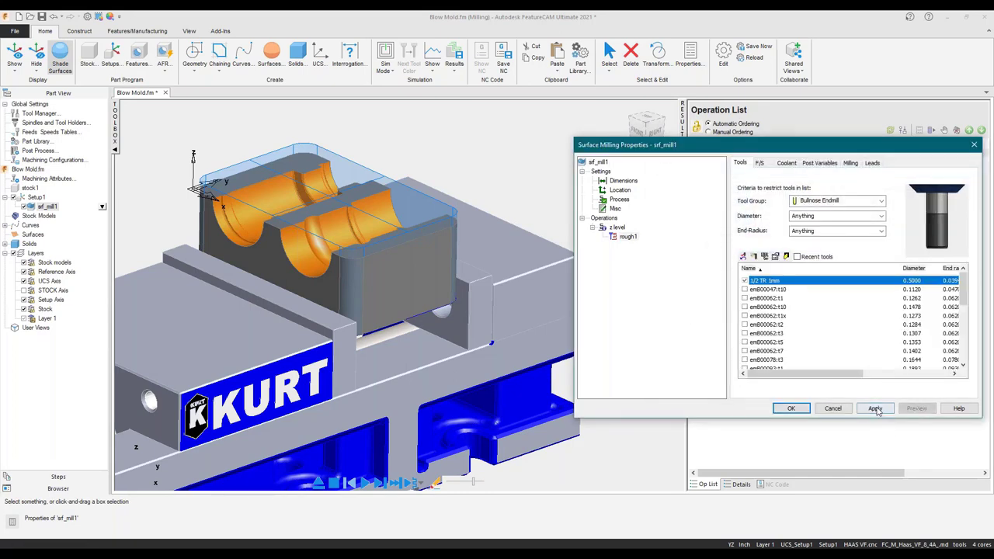
{"action": "left_click", "coordinate": [875, 408]}
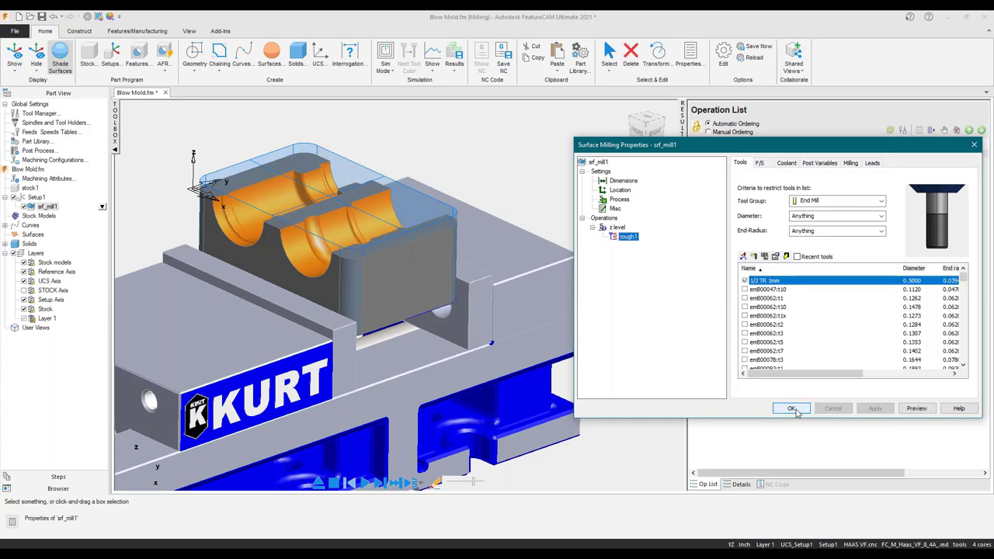
{"action": "left_click", "coordinate": [792, 409]}
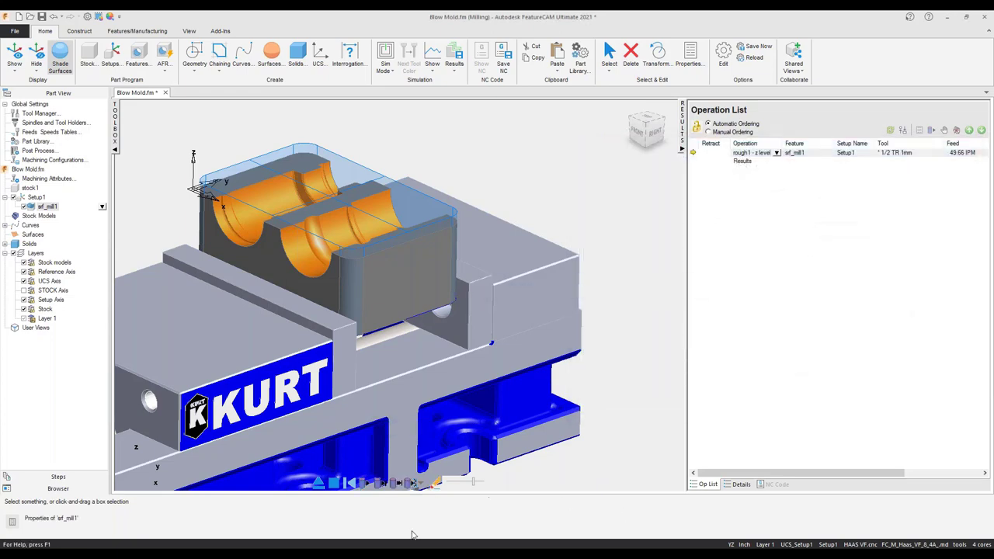
Simulate the Z level roughing toolpath and examine how it runs through the two mold cavities.
{"action": "left_click", "coordinate": [365, 483]}
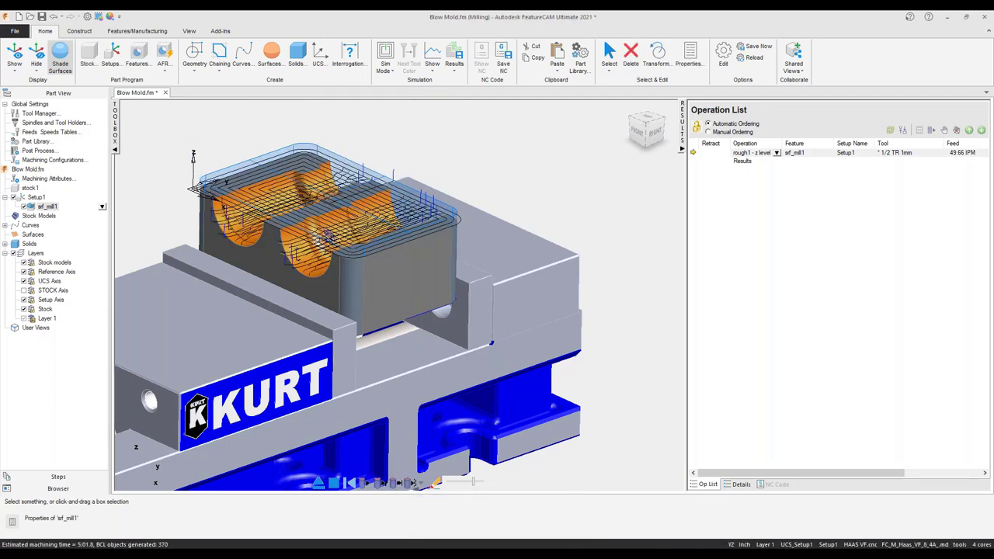
{"action": "middle_click_drag", "start_coordinate": [196, 204], "coordinate": [291, 243]}
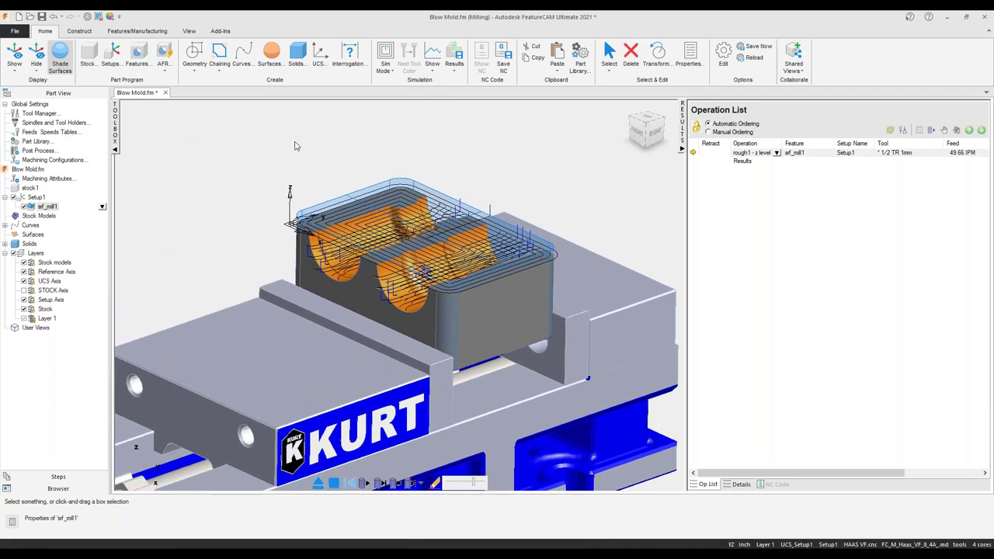
{"action": "scroll", "coordinate": [605, 349], "scroll_direction": "up", "scroll_amount": 3}
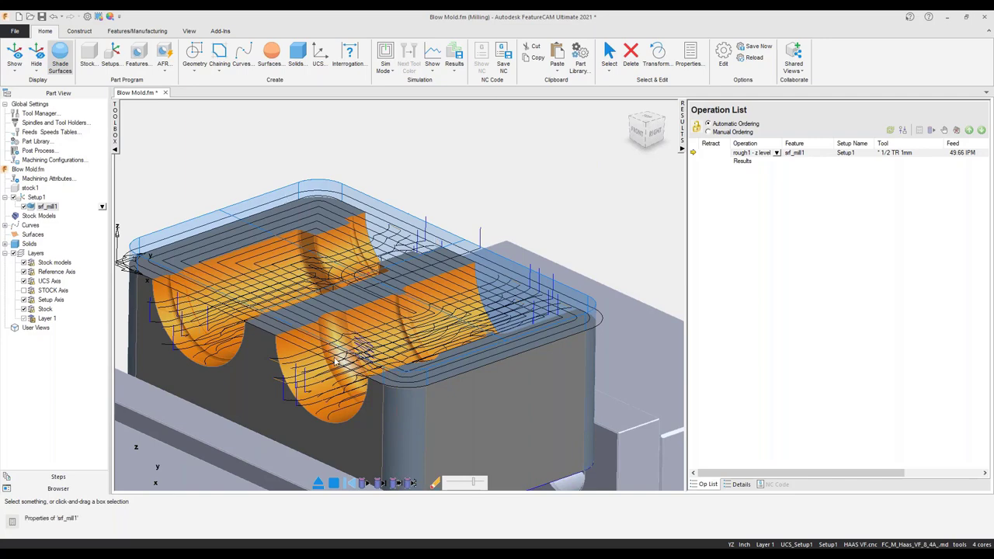
{"action": "middle_click_drag", "start_coordinate": [336, 361], "coordinate": [459, 336]}
{"action": "scroll", "coordinate": [388, 318], "scroll_direction": "up", "scroll_amount": 5}
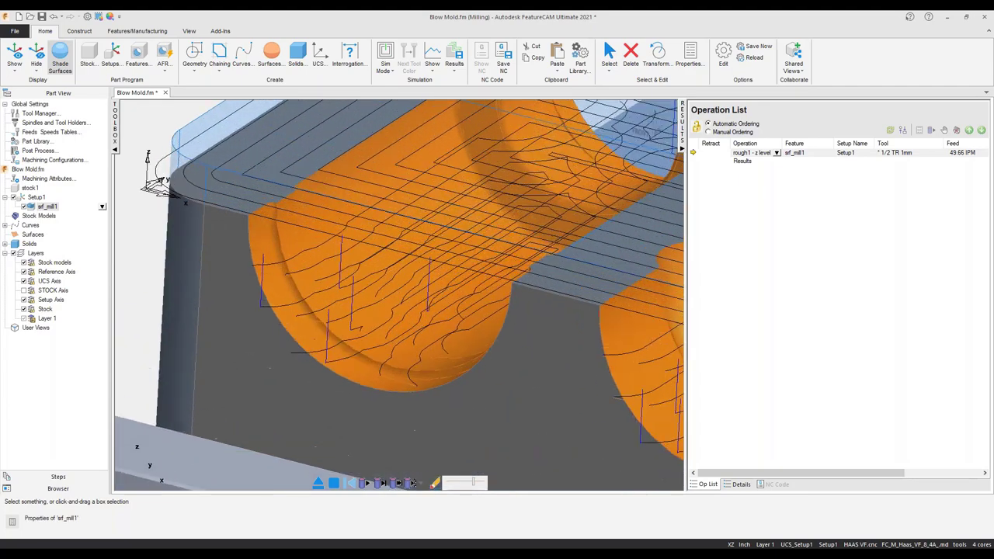
{"action": "middle_click_drag", "start_coordinate": [366, 326], "coordinate": [178, 284]}
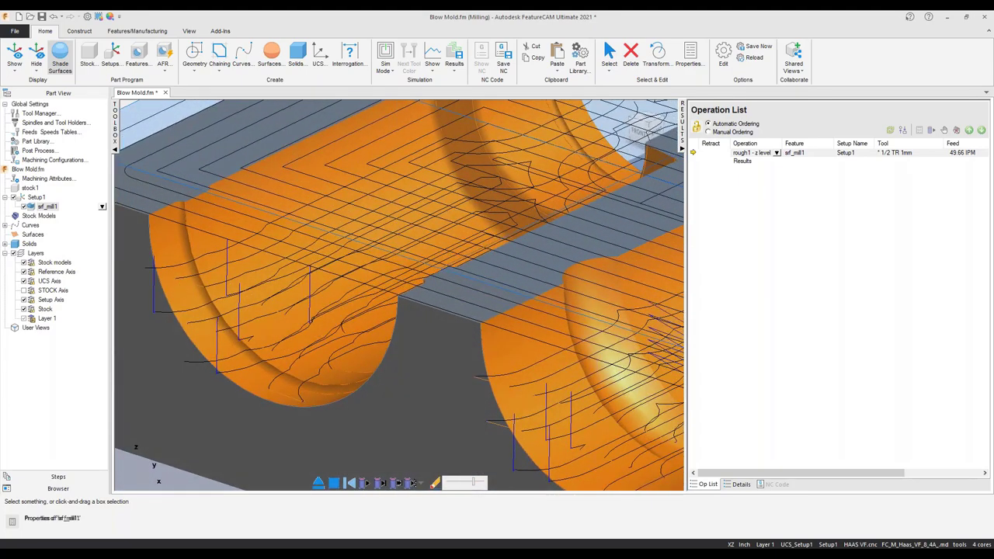
{"action": "scroll", "coordinate": [377, 318], "scroll_direction": "down", "scroll_amount": 5}
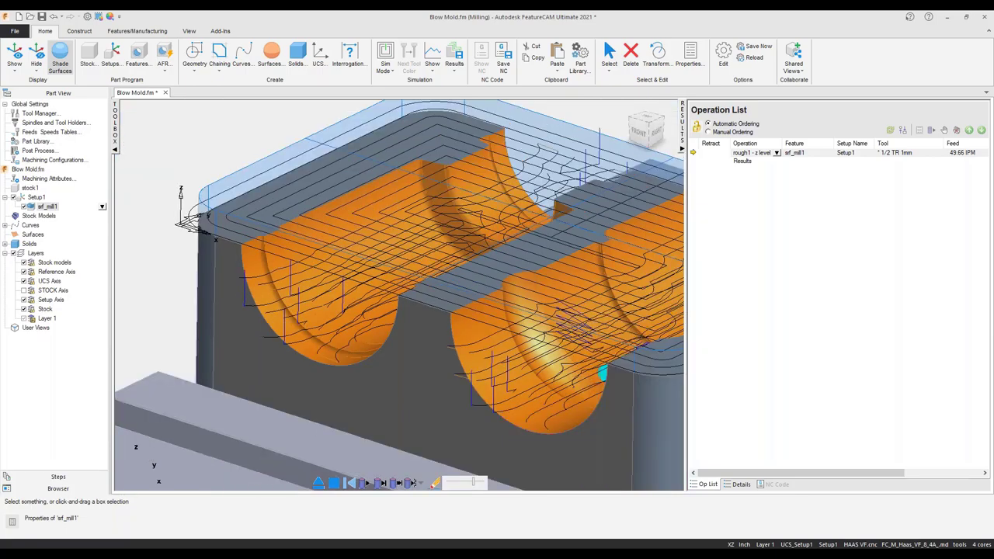
{"action": "middle_click_drag", "start_coordinate": [377, 319], "coordinate": [513, 357]}
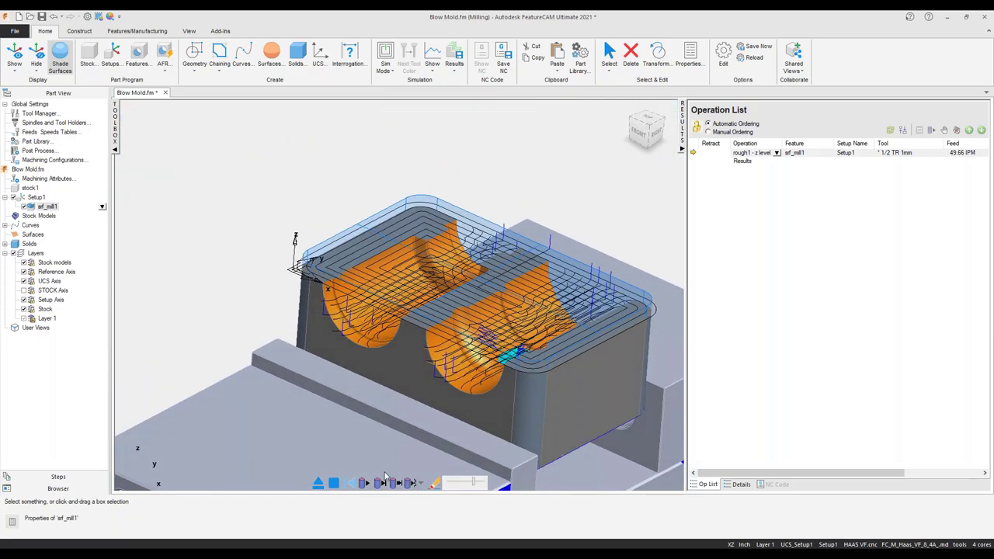
Classify the z level slices as 3D pocket in the strategy settings and preview the regenerated roughing toolpath.
{"action": "double_click", "coordinate": [586, 251]}
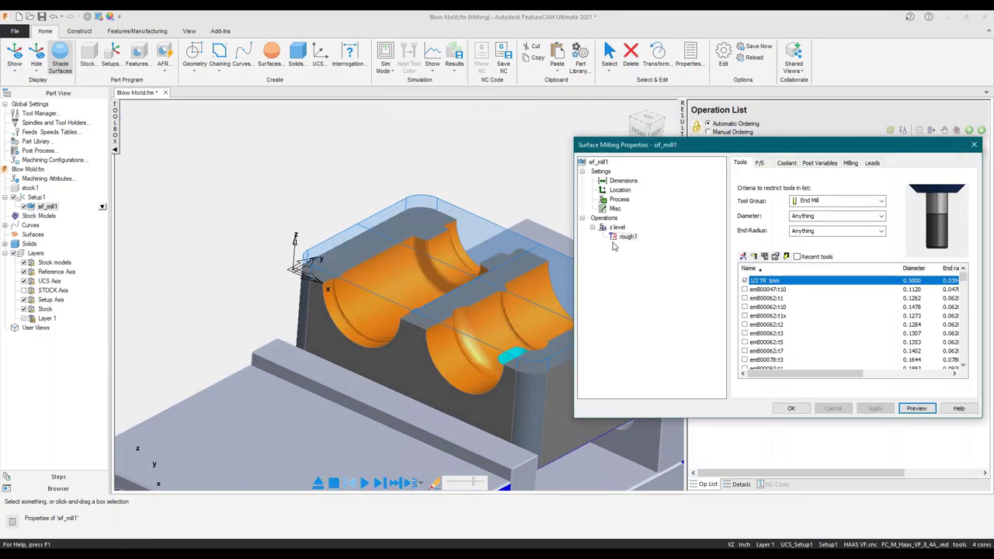
{"action": "left_click", "coordinate": [618, 227]}
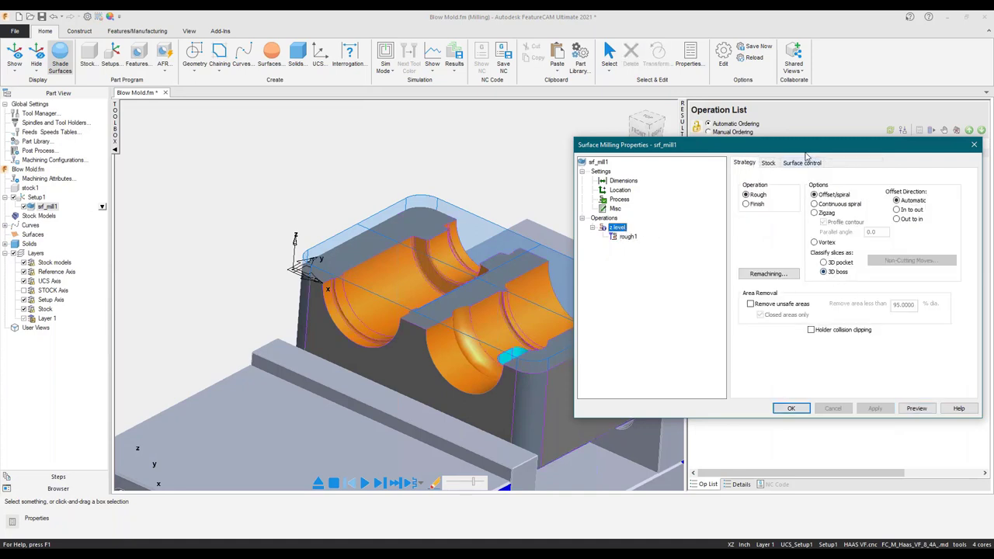
{"action": "left_click_drag", "start_coordinate": [805, 150], "coordinate": [814, 23]}
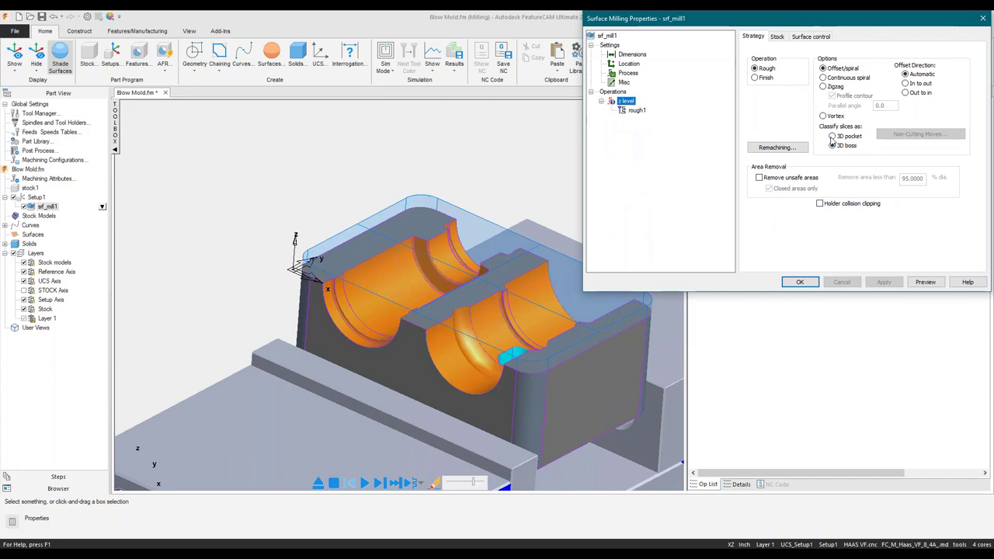
{"action": "left_click", "coordinate": [833, 146]}
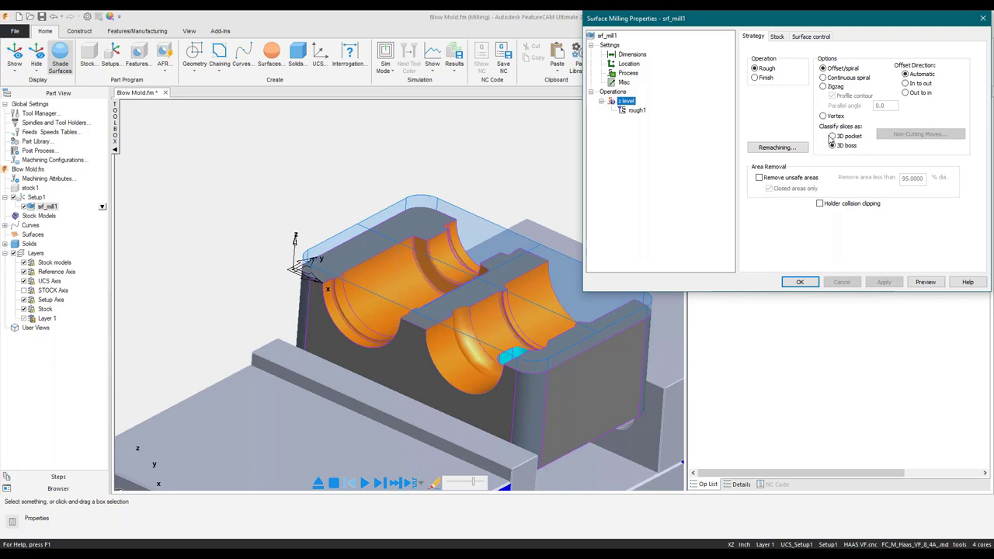
{"action": "left_click", "coordinate": [833, 136]}
{"action": "left_click", "coordinate": [884, 282]}
{"action": "left_click", "coordinate": [925, 282]}
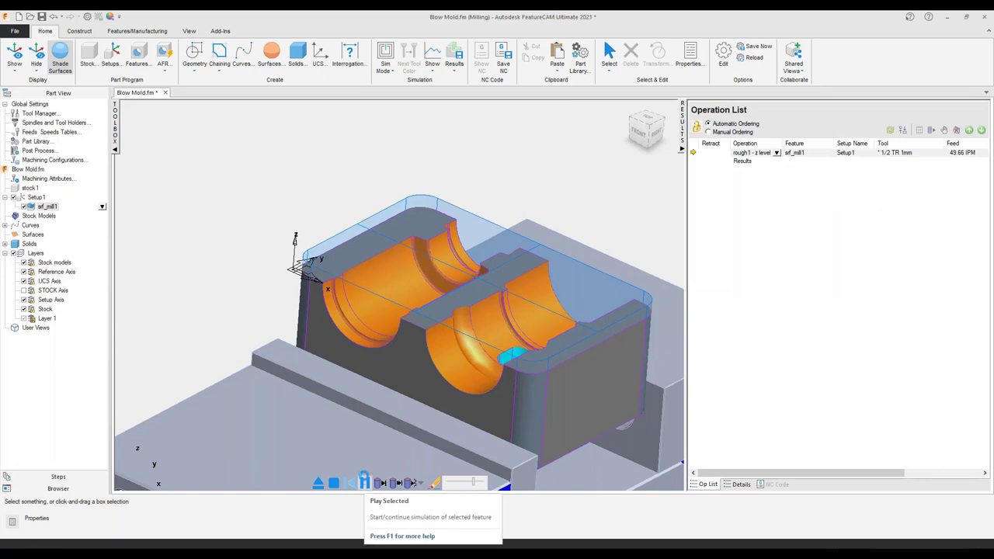
{"action": "left_click", "coordinate": [364, 477]}
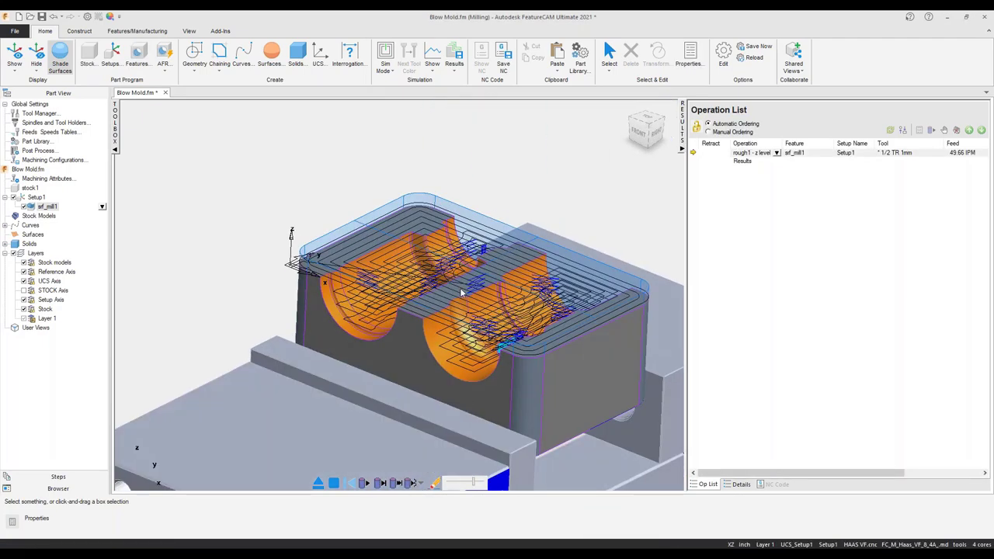
End the toolpath preview and classify the z level slices of srf_mill1 as 3D boss.
{"action": "left_click", "coordinate": [319, 483]}
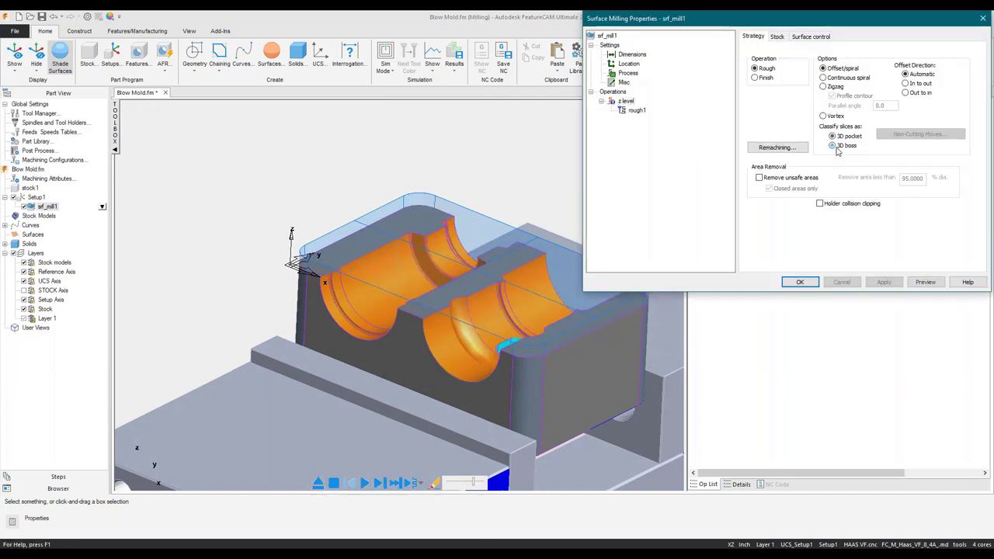
{"action": "left_click", "coordinate": [835, 147]}
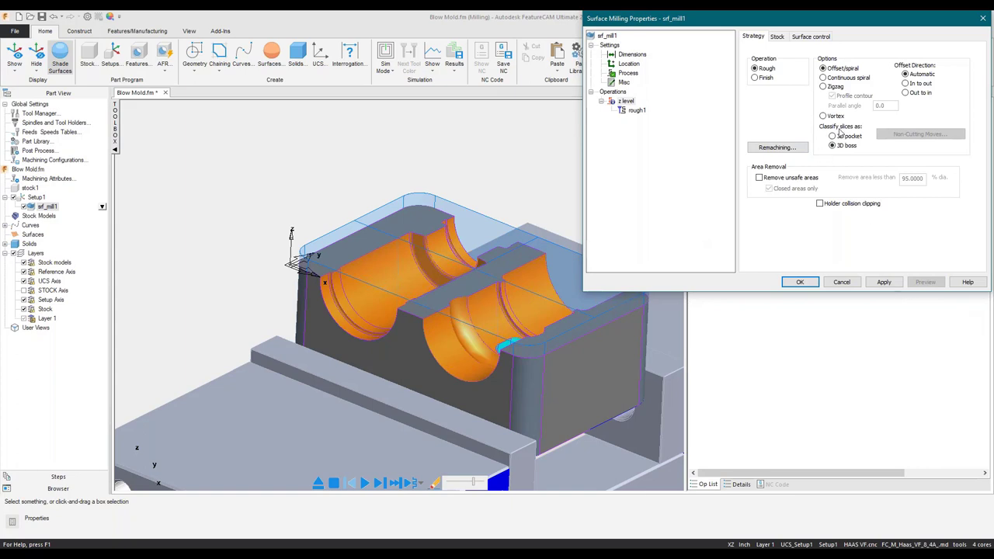
{"action": "left_click", "coordinate": [884, 282]}
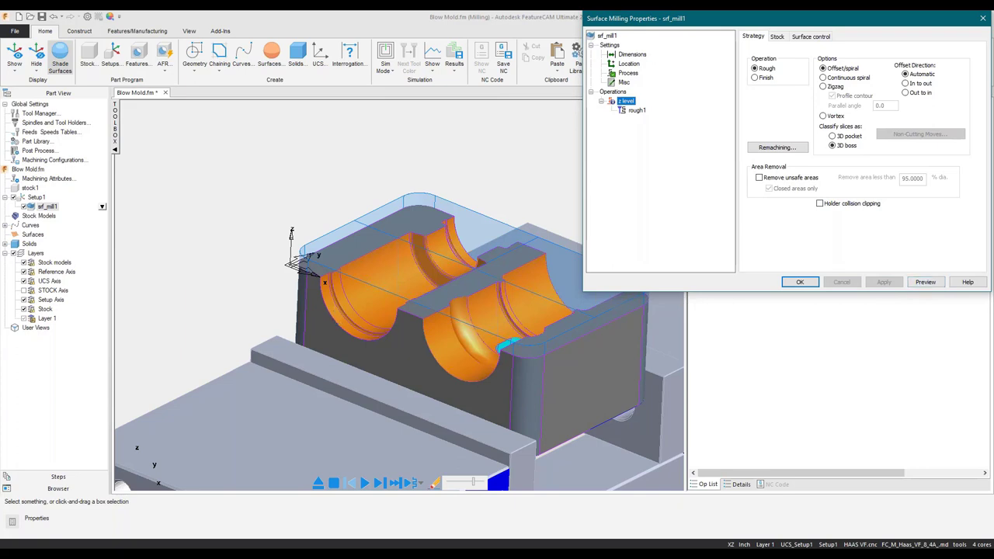
{"action": "left_click", "coordinate": [800, 282]}
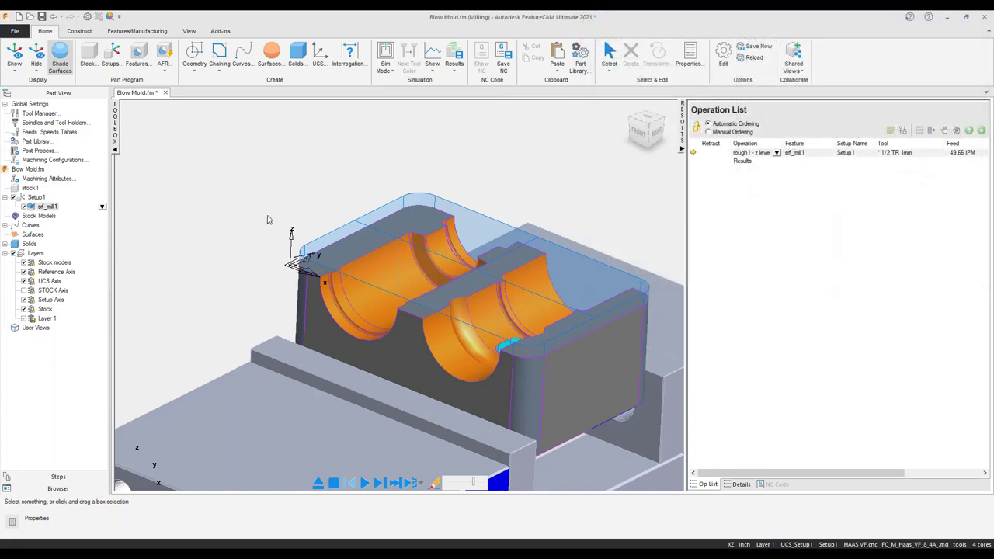
Review the default milling, stepover and surface mill settings in the machining attributes.
{"action": "scroll", "coordinate": [414, 259], "scroll_direction": "down", "scroll_amount": 5}
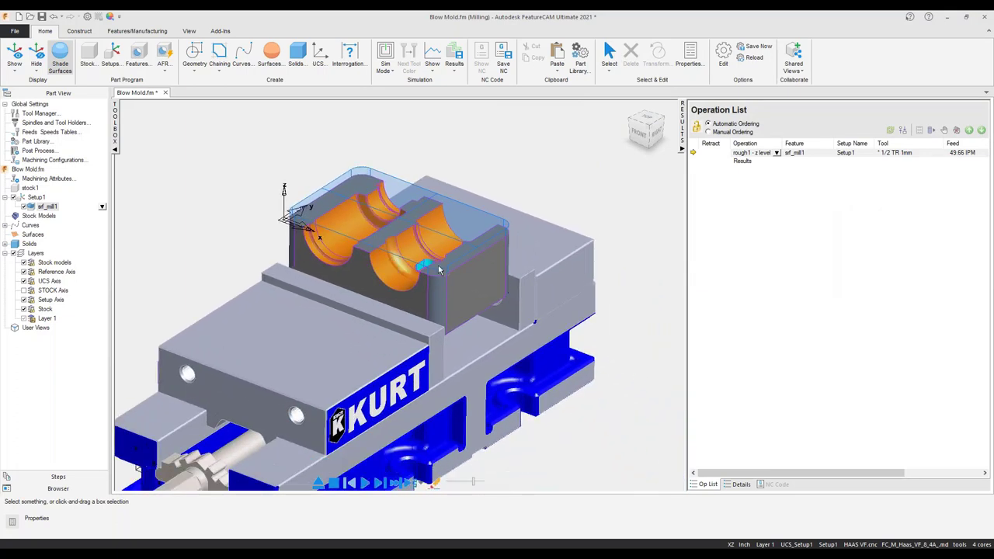
{"action": "scroll", "coordinate": [398, 268], "scroll_direction": "up", "scroll_amount": 2}
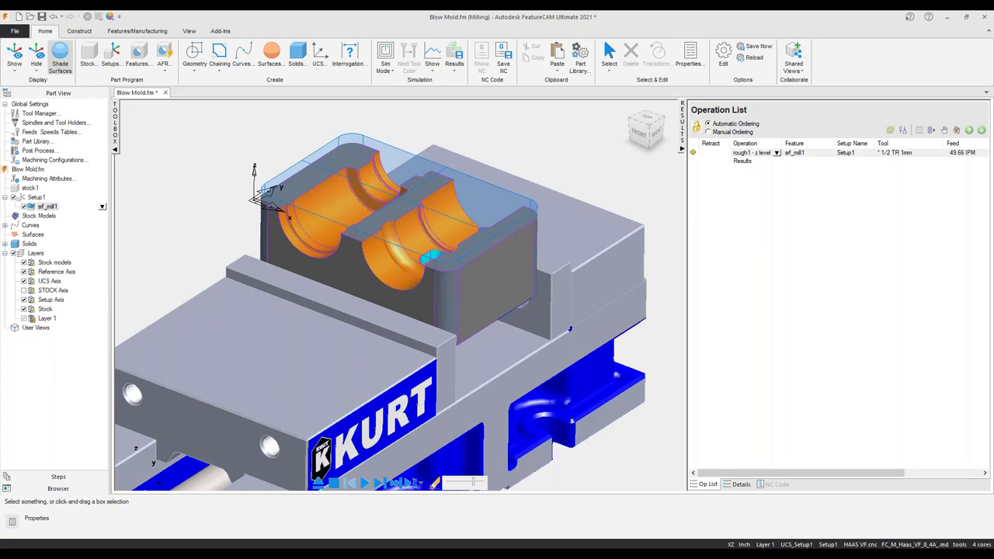
{"action": "left_click", "coordinate": [119, 33]}
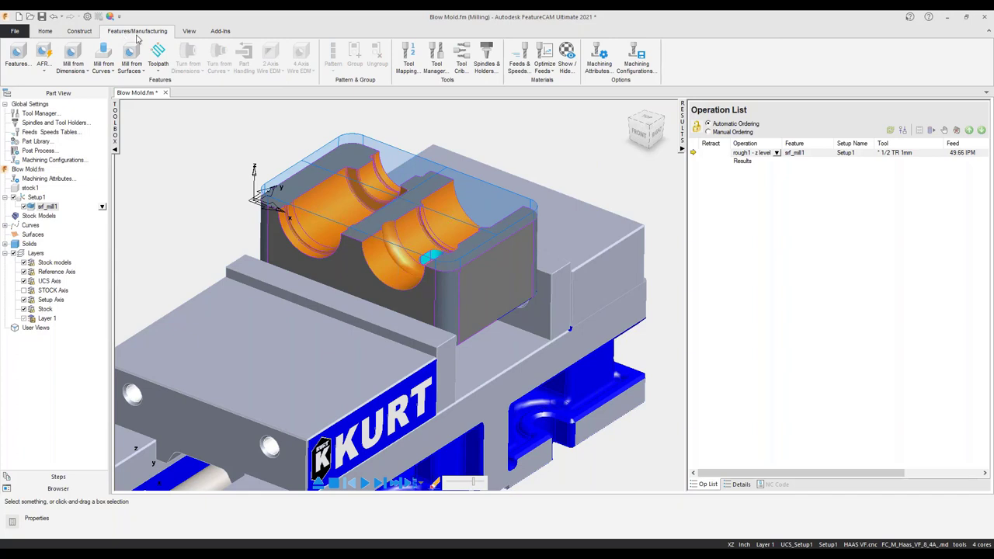
{"action": "left_click", "coordinate": [599, 61]}
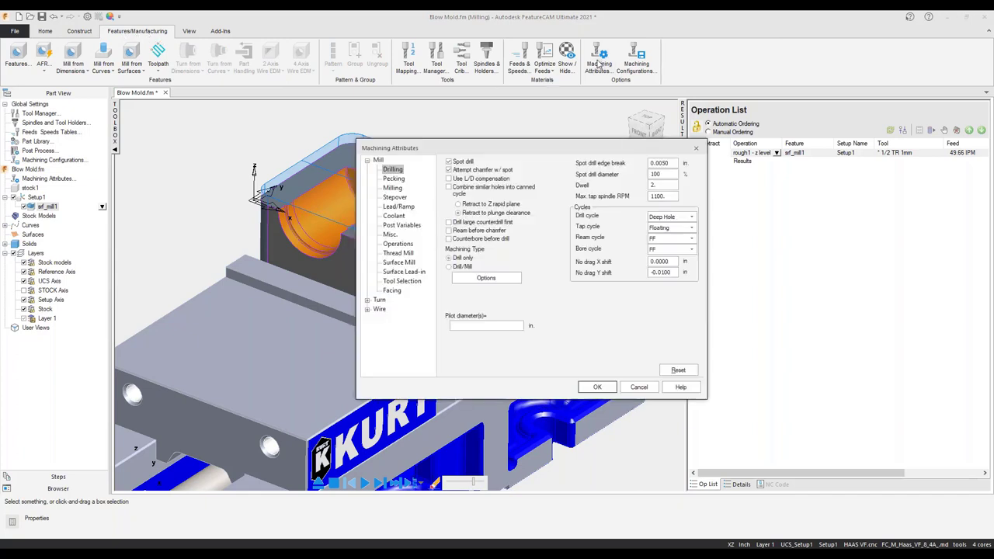
{"action": "left_click", "coordinate": [394, 188]}
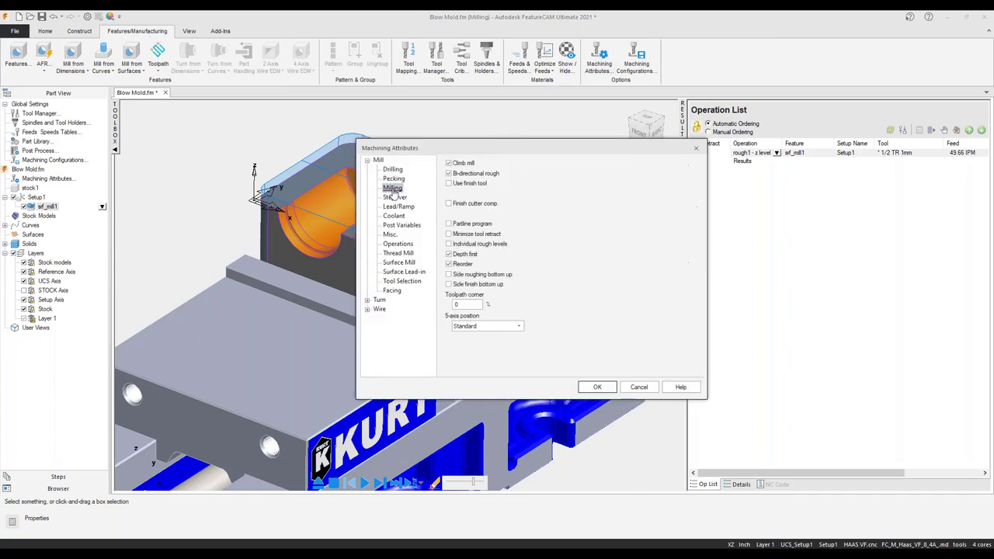
{"action": "left_click", "coordinate": [395, 197]}
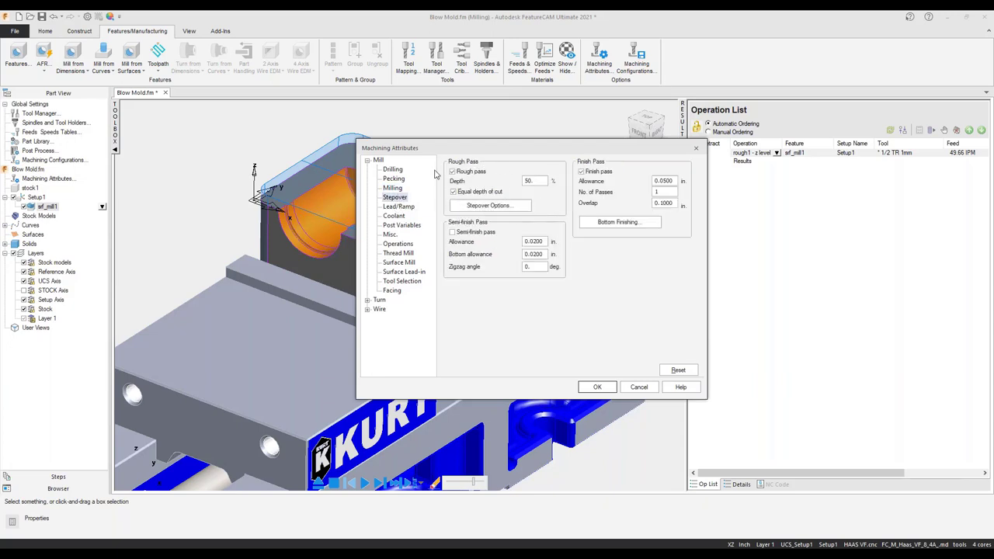
{"action": "double_click", "coordinate": [538, 181]}
{"action": "left_click", "coordinate": [400, 263]}
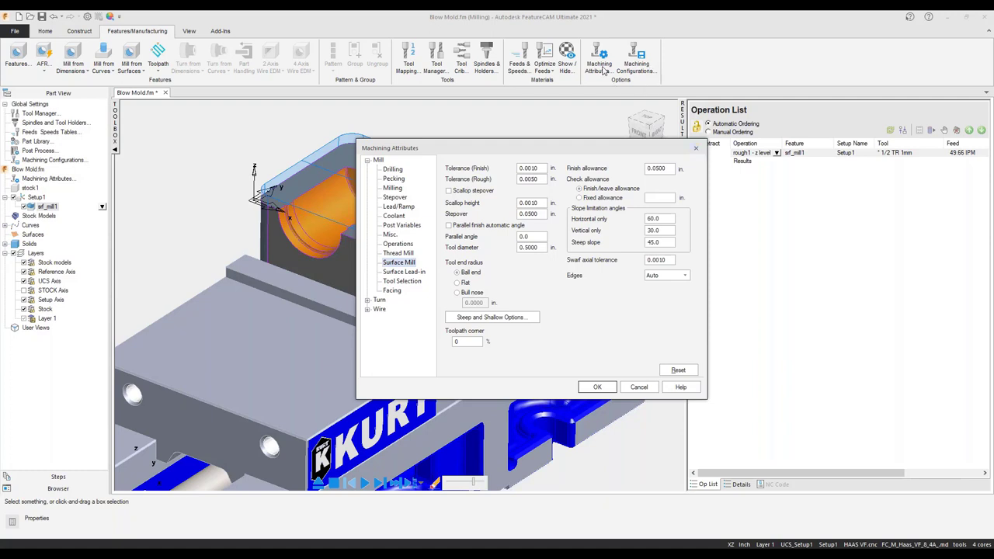
{"action": "left_click", "coordinate": [696, 147]}
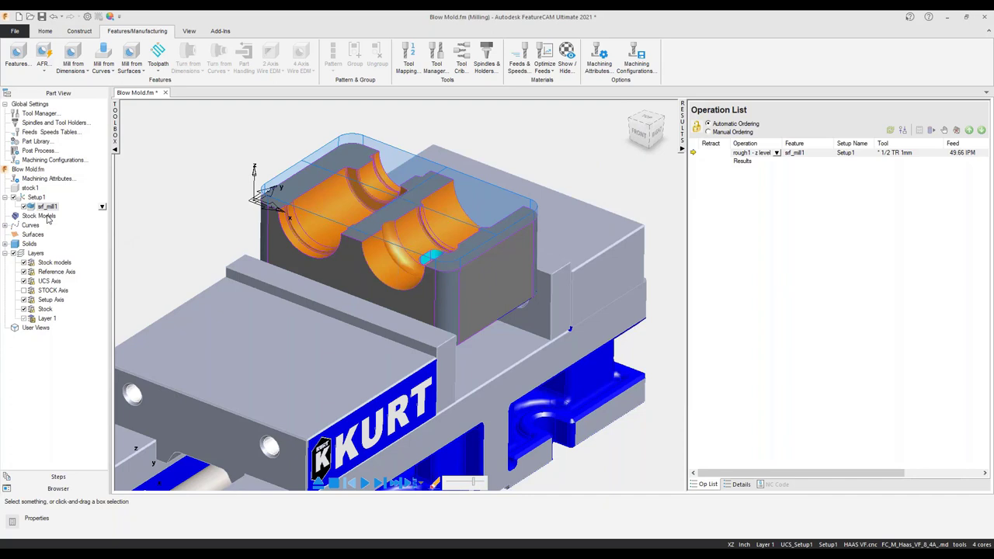
Open the properties of srf_mill1 and review the milling attributes, tool, and speed and feed of rough1.
{"action": "right_click", "coordinate": [102, 209]}
{"action": "left_click", "coordinate": [128, 216]}
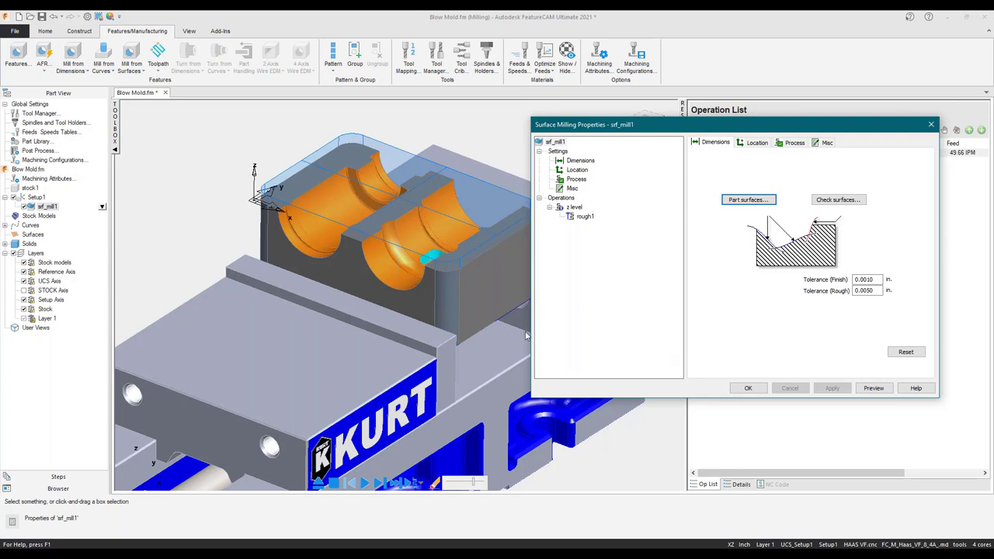
{"action": "left_click", "coordinate": [584, 217]}
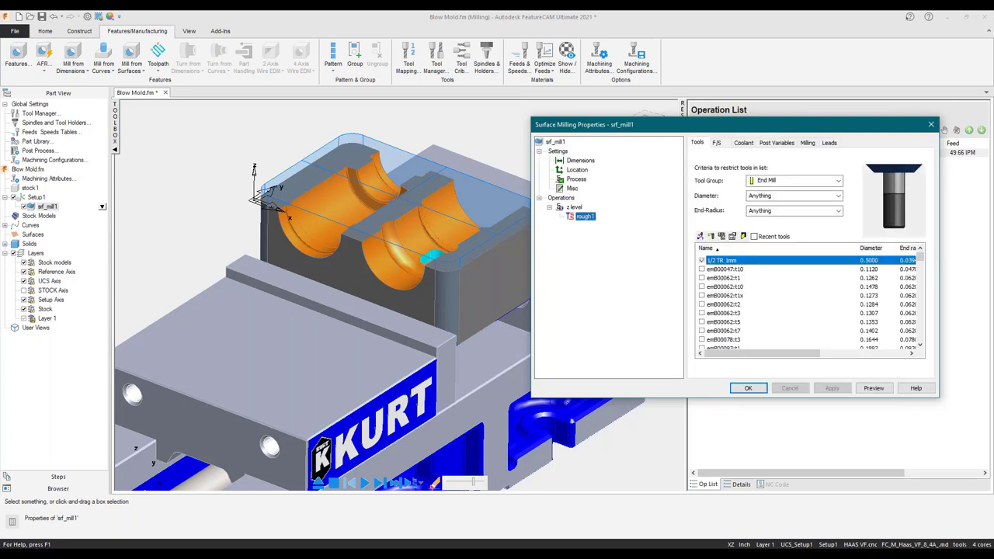
{"action": "left_click", "coordinate": [808, 142]}
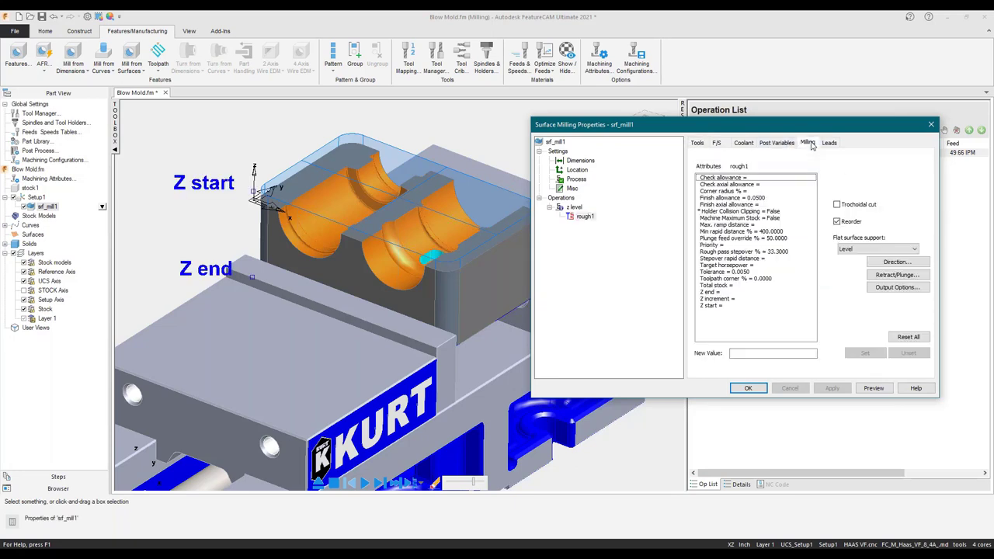
{"action": "left_click_drag", "start_coordinate": [785, 126], "coordinate": [680, 123]}
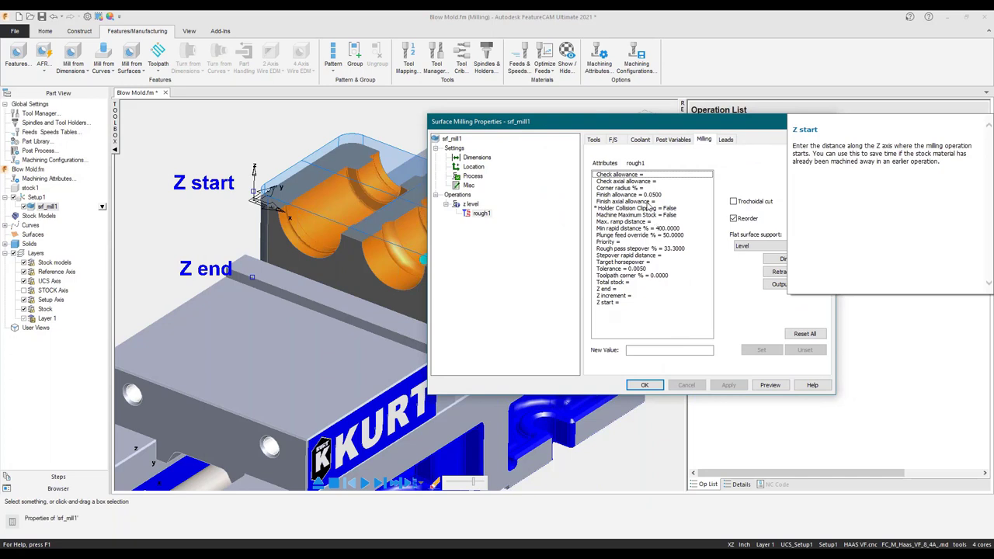
{"action": "left_click_drag", "start_coordinate": [584, 129], "coordinate": [540, 125]}
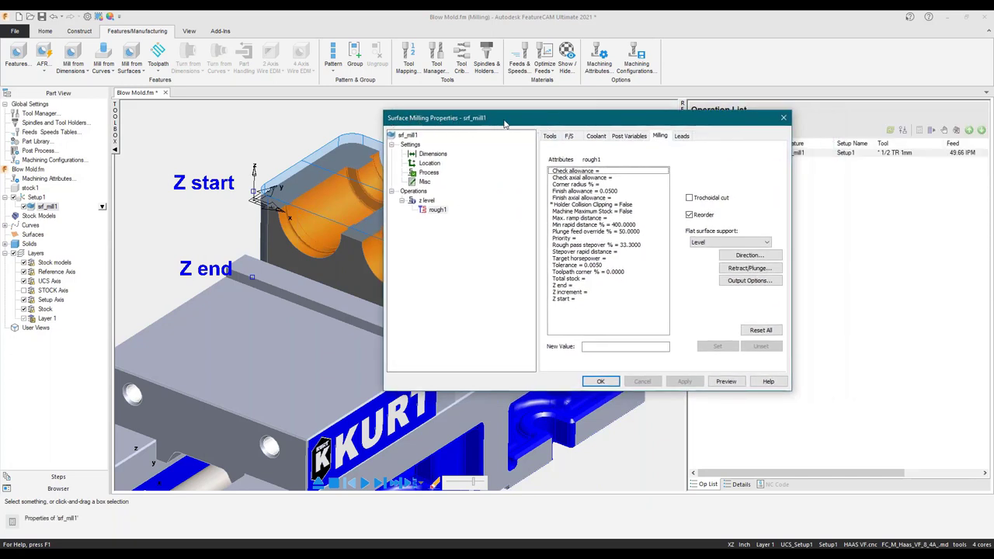
{"action": "mouse_move", "coordinate": [438, 209]}
{"action": "left_mouse_down"}
{"action": "mouse_move", "coordinate": [443, 221]}
{"action": "mouse_move", "coordinate": [434, 216]}
{"action": "left_mouse_up"}
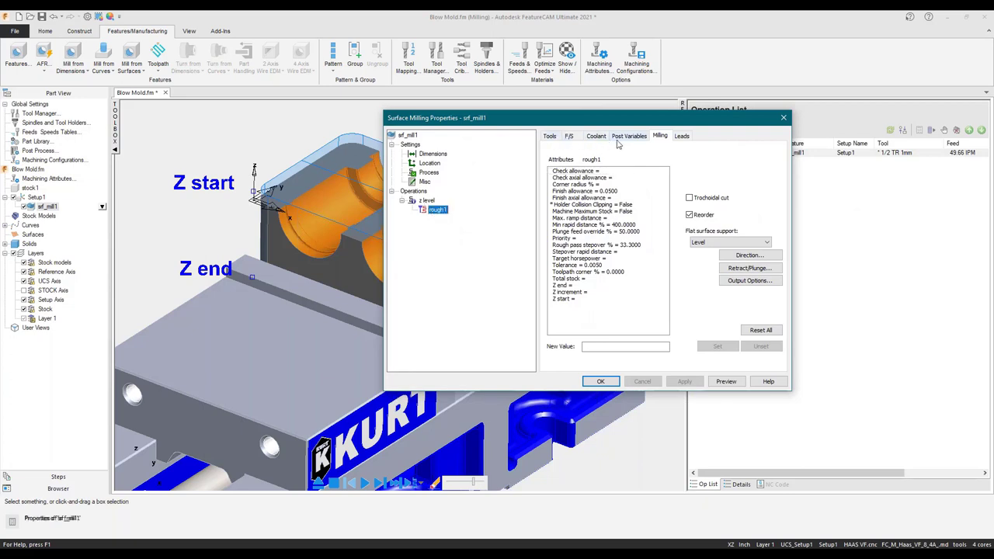
{"action": "left_click", "coordinate": [553, 138]}
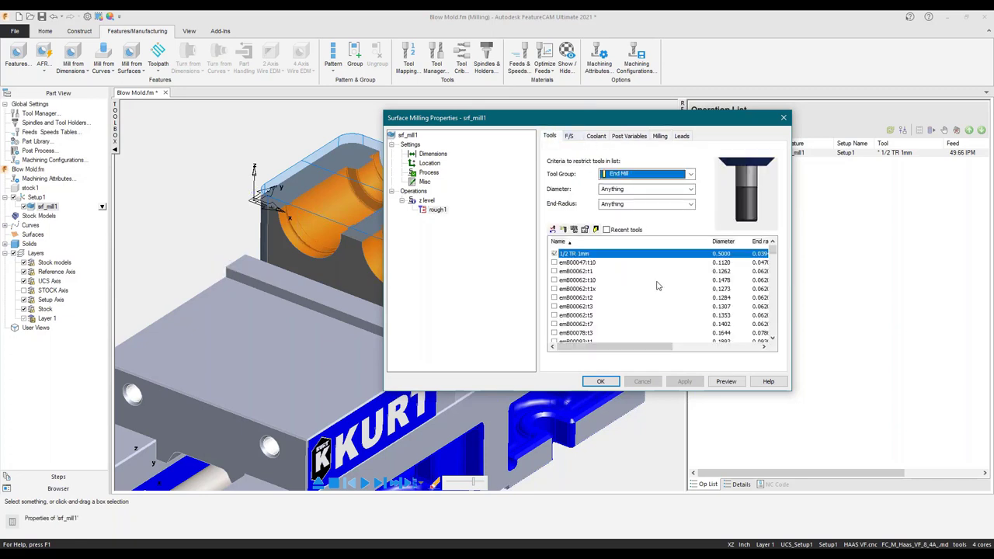
{"action": "left_click", "coordinate": [570, 137]}
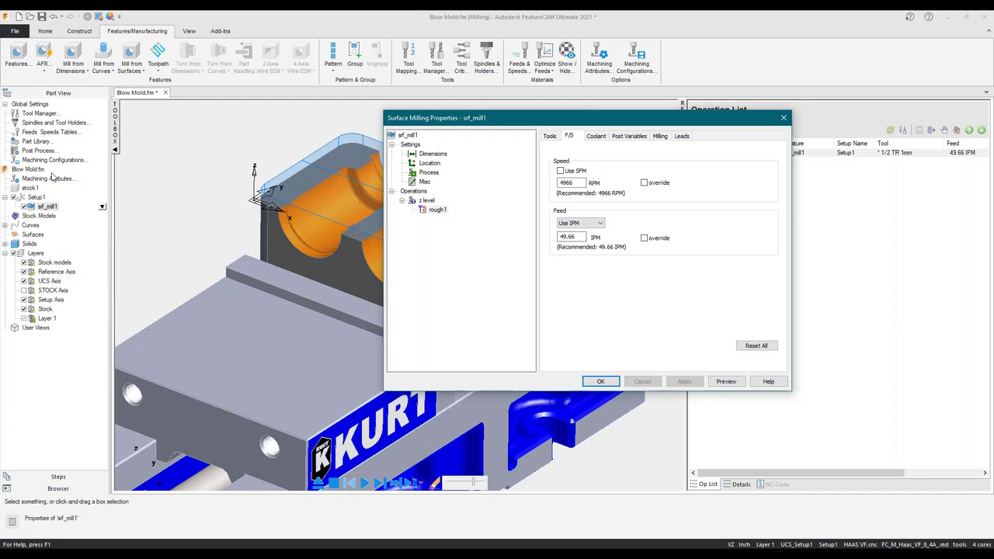
Check the material assigned to stock1 in the stock properties.
{"action": "left_click", "coordinate": [14, 188]}
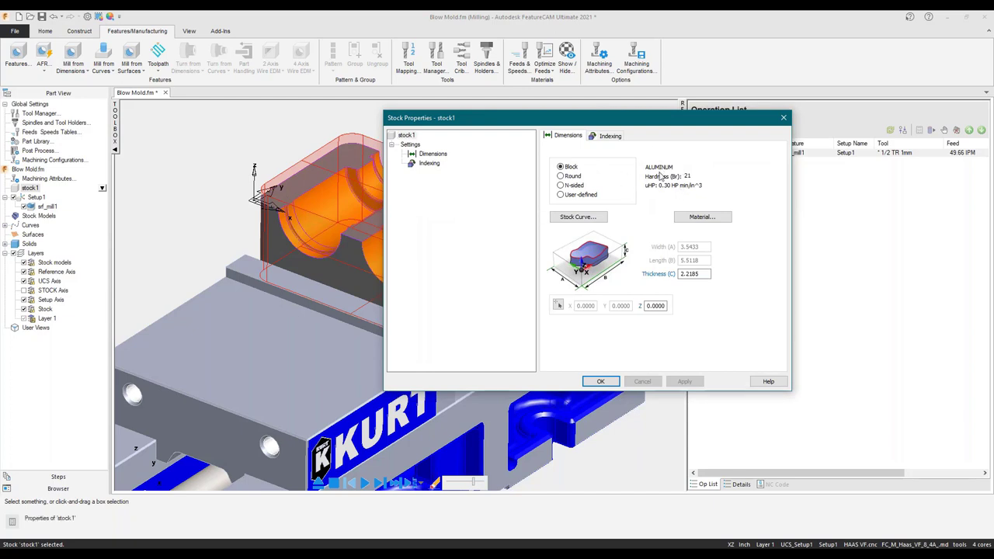
{"action": "left_click", "coordinate": [708, 221]}
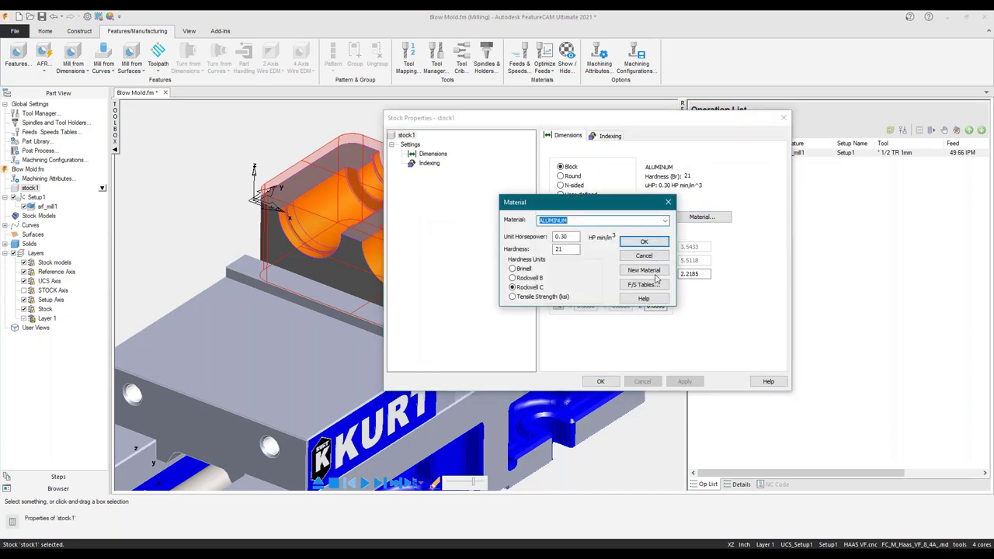
{"action": "left_click", "coordinate": [668, 202]}
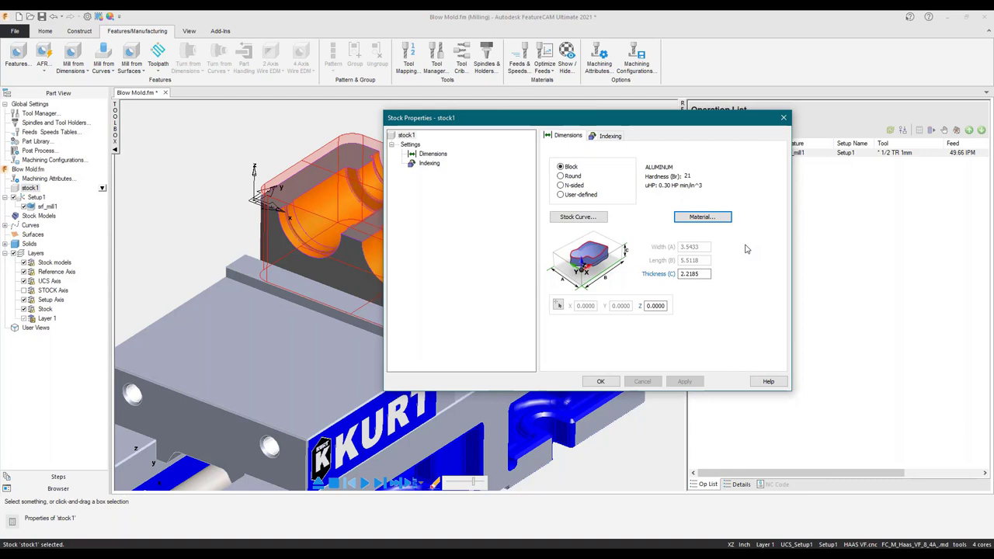
{"action": "left_click", "coordinate": [783, 118]}
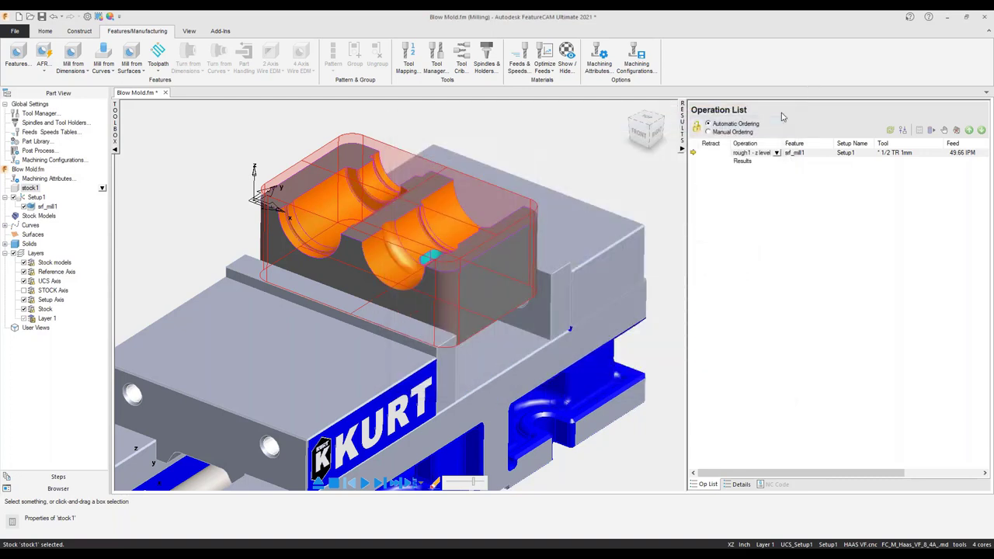
Reopen the properties of srf_mill1 and review the coolant, post variables and milling attributes of rough1.
{"action": "left_click", "coordinate": [48, 207]}
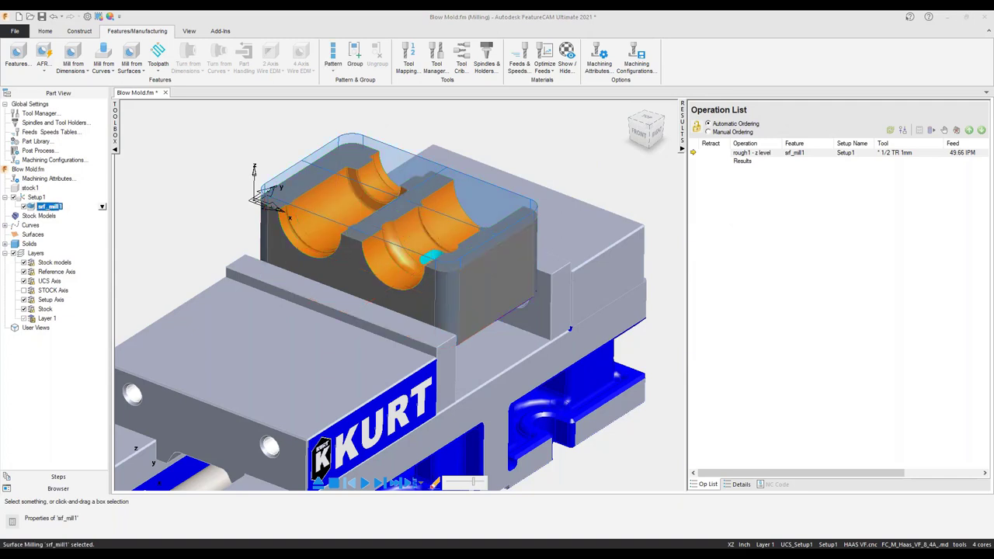
{"action": "double_click", "coordinate": [48, 206]}
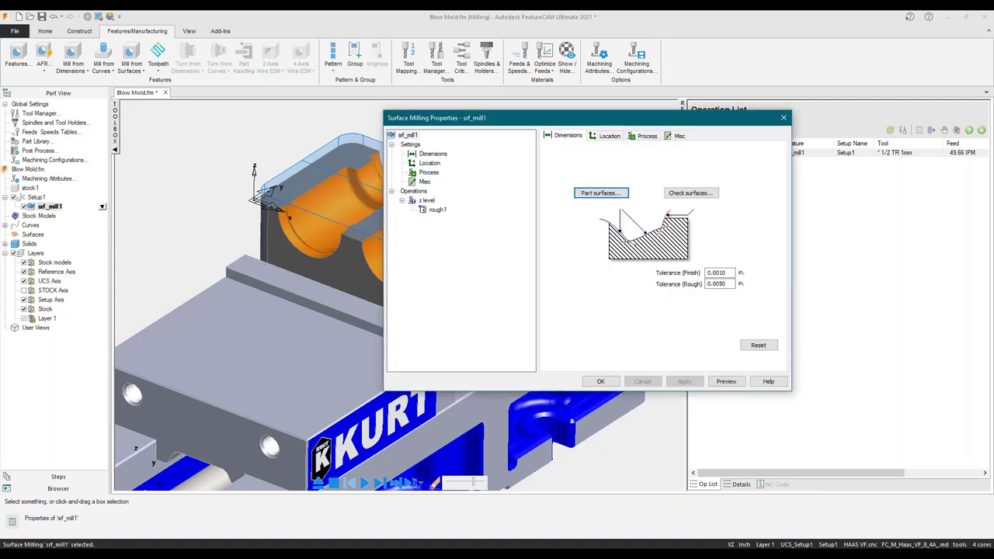
{"action": "left_click", "coordinate": [438, 210]}
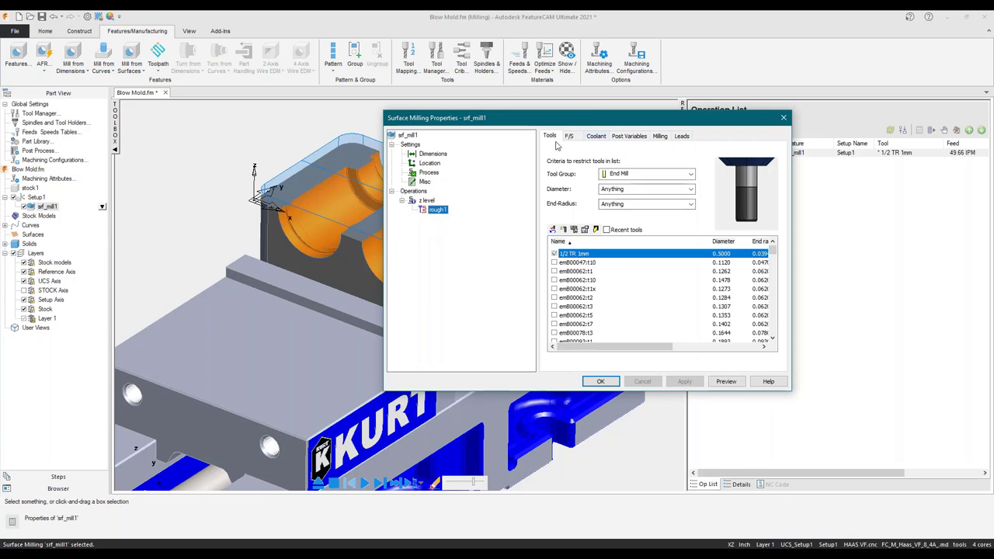
{"action": "left_click", "coordinate": [596, 137]}
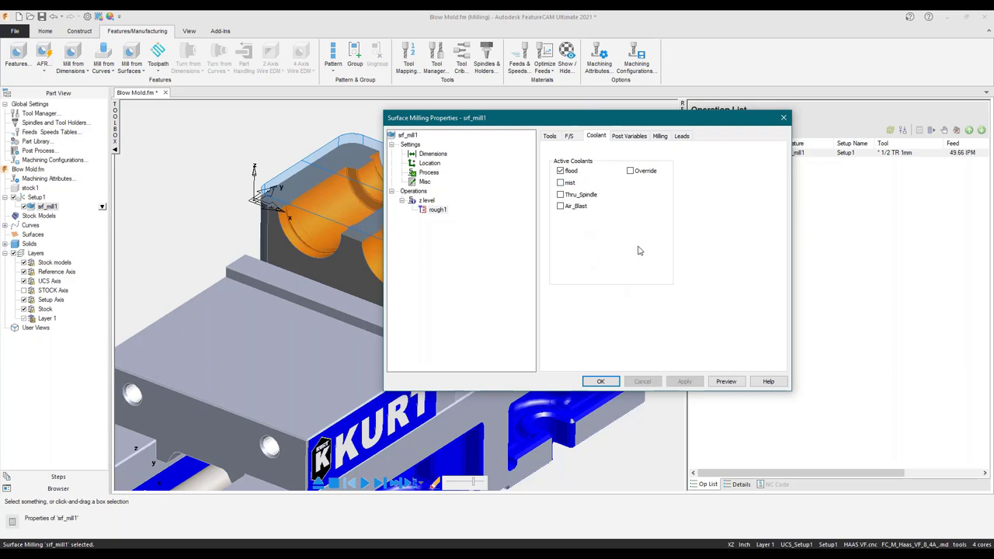
{"action": "left_click", "coordinate": [629, 136]}
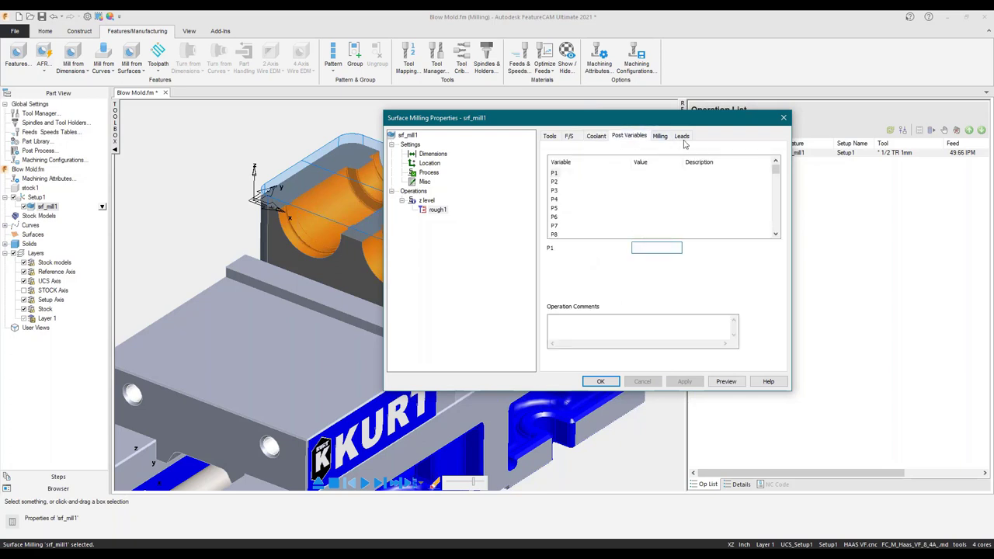
{"action": "left_click", "coordinate": [660, 137]}
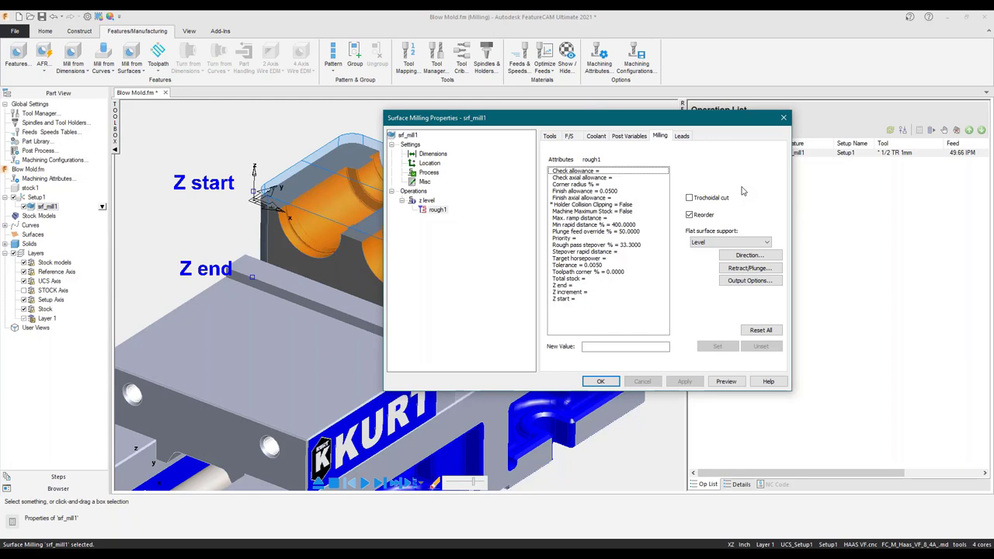
Try the helical option for the ramp-to-depth lead-in of rough1.
{"action": "left_click", "coordinate": [682, 136]}
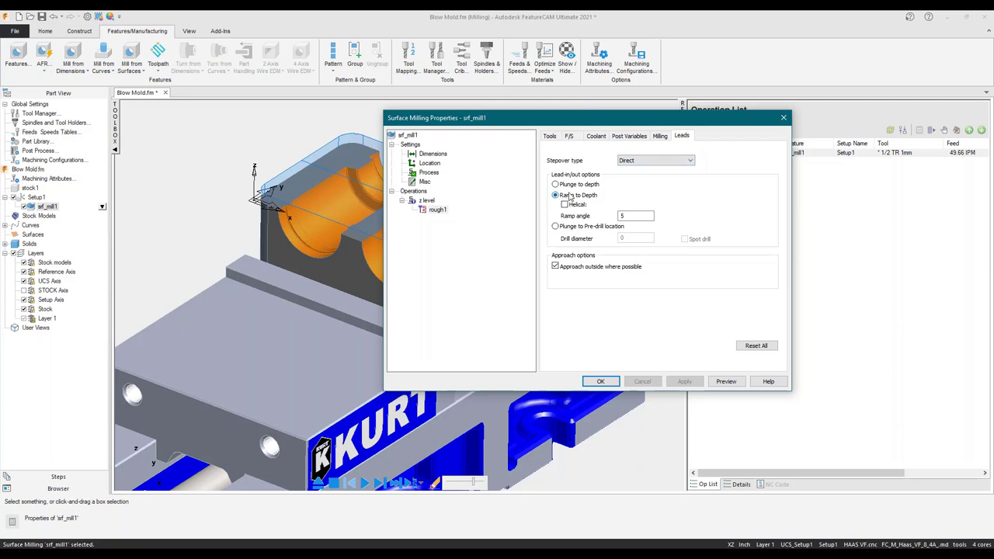
{"action": "double_click", "coordinate": [631, 216]}
{"action": "left_click", "coordinate": [566, 205]}
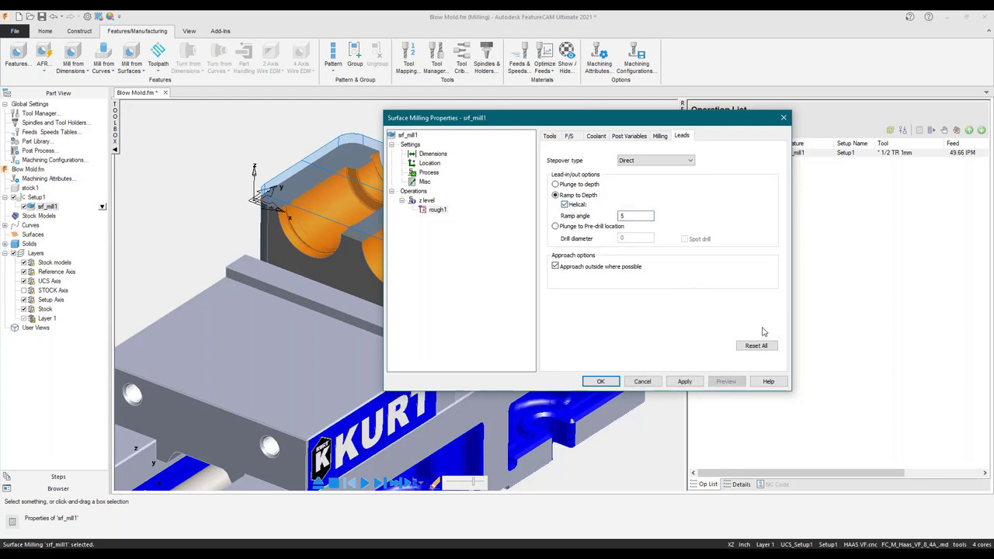
{"action": "left_click", "coordinate": [565, 205]}
Set the Z increment of rough1 to 0.125 in the milling attributes.
{"action": "left_click", "coordinate": [660, 136]}
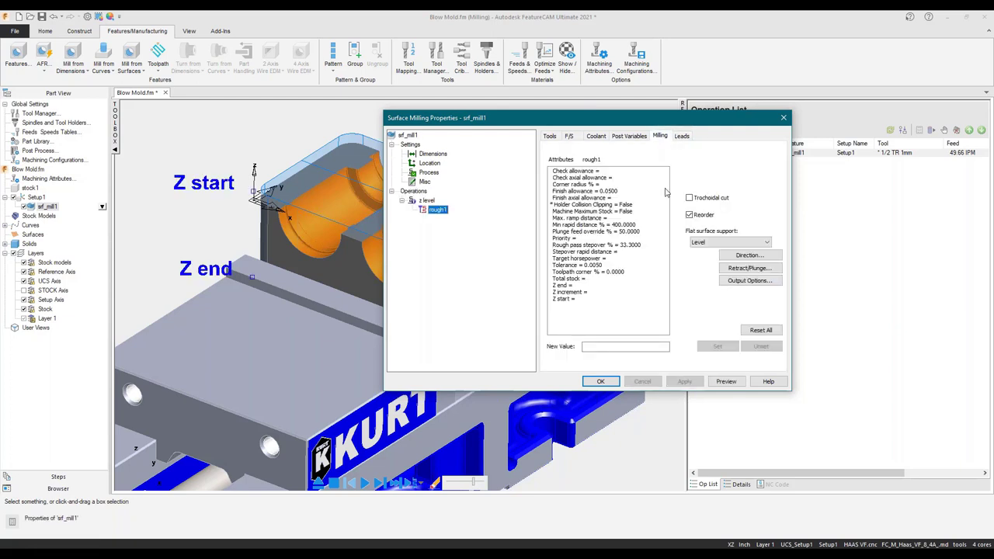
{"action": "left_click", "coordinate": [573, 293]}
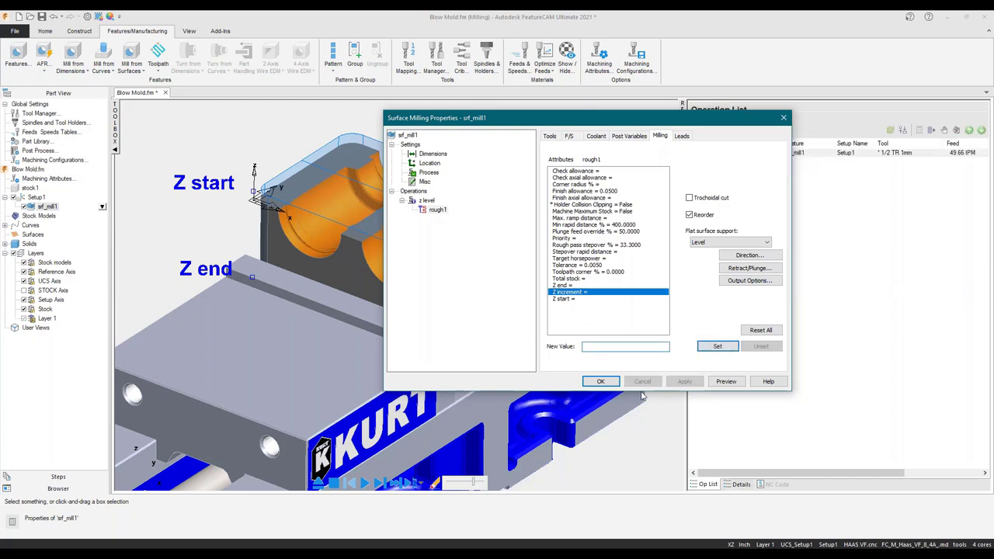
{"action": "type", "text": "0.125"}
{"action": "left_click", "coordinate": [719, 349]}
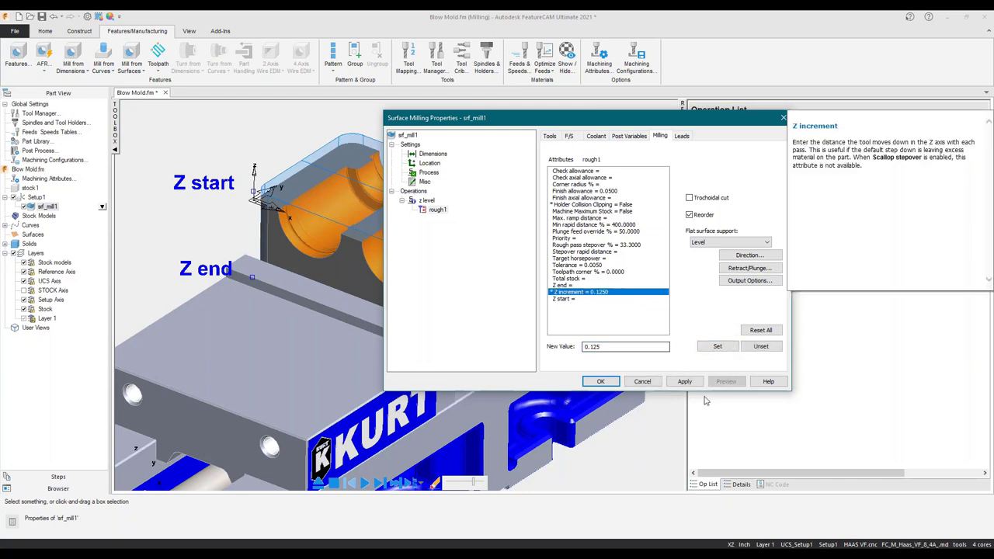
Apply the srf_mill1 property changes and run a solid simulation of the roughing toolpath.
{"action": "left_click", "coordinate": [684, 381]}
{"action": "left_click", "coordinate": [601, 381]}
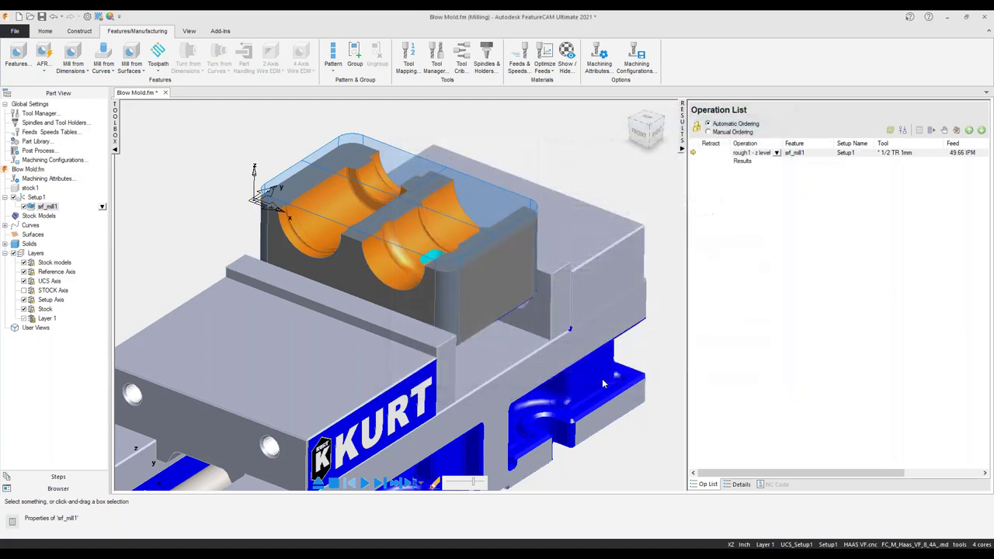
{"action": "left_click", "coordinate": [45, 31]}
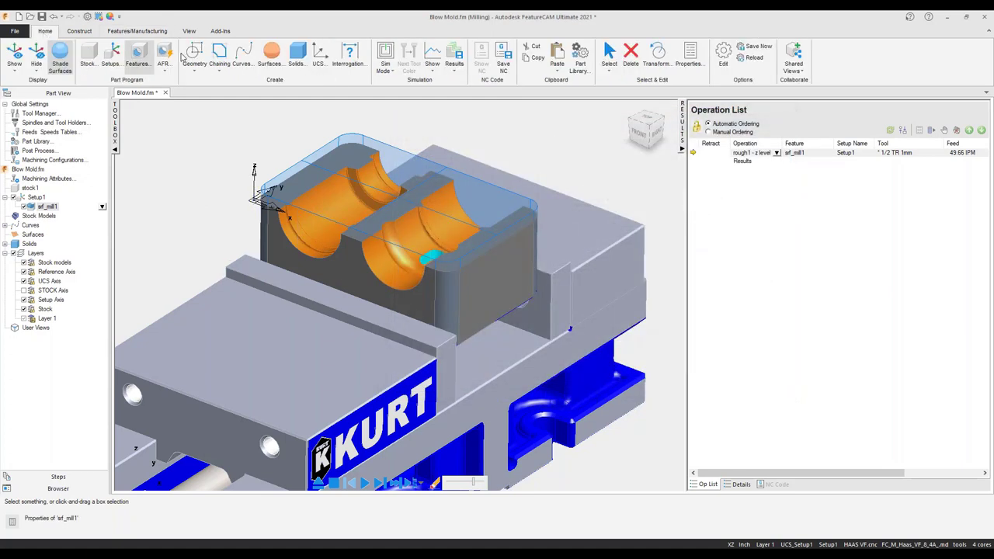
{"action": "left_click", "coordinate": [392, 71]}
{"action": "left_click", "coordinate": [397, 134]}
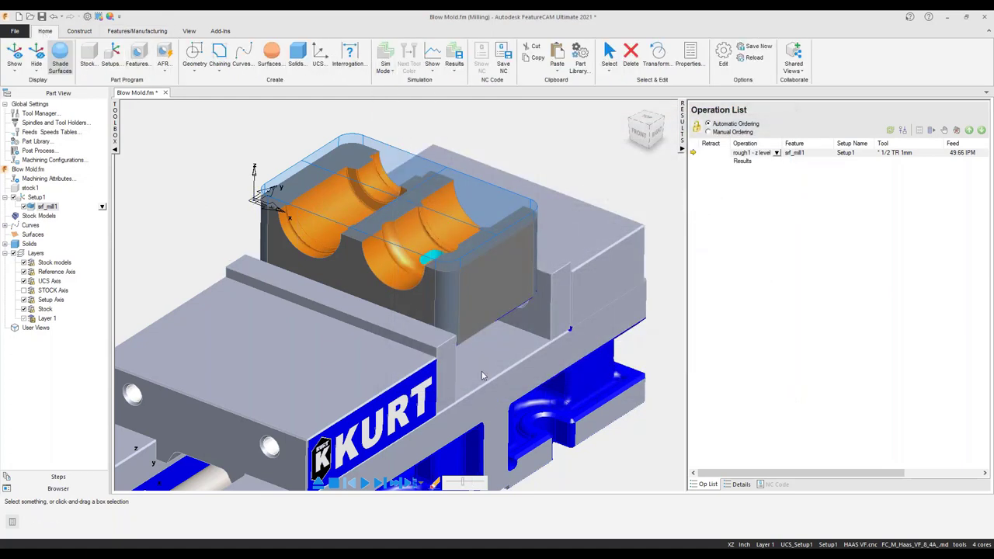
{"action": "left_click", "coordinate": [364, 483]}
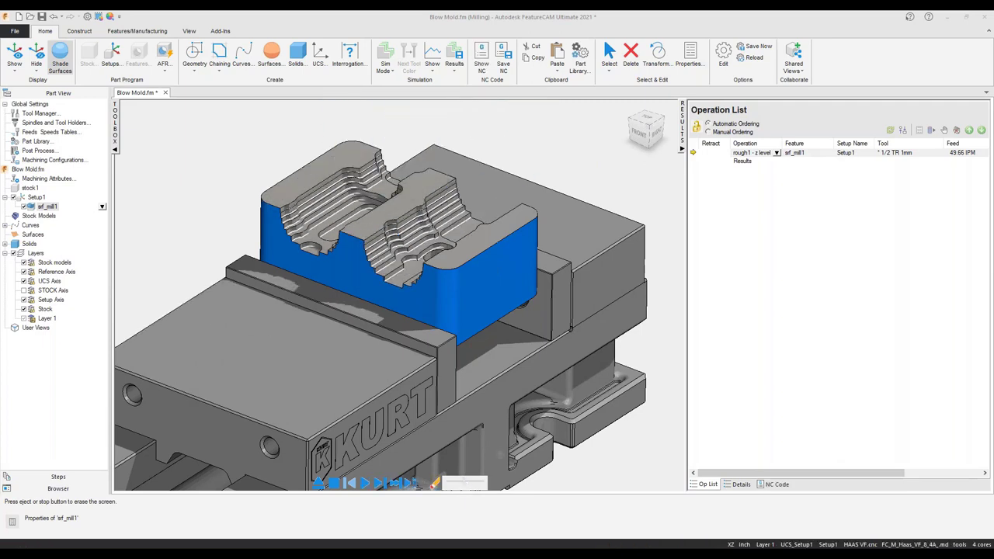
Inspect the steps left in both mold cavities from several angles and clear the simulation.
{"action": "middle_click_drag", "start_coordinate": [356, 334], "coordinate": [403, 359]}
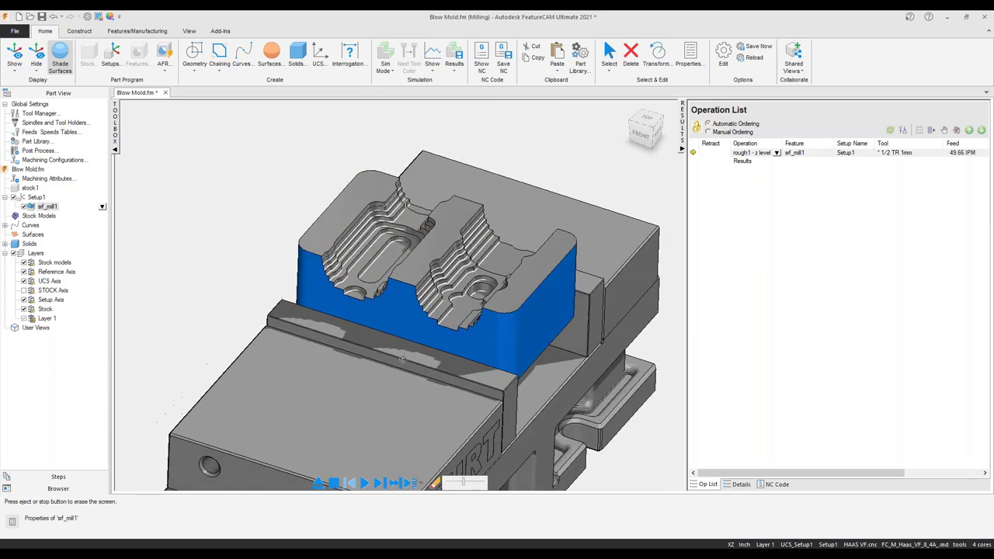
{"action": "scroll", "coordinate": [339, 226], "scroll_direction": "up", "scroll_amount": 3}
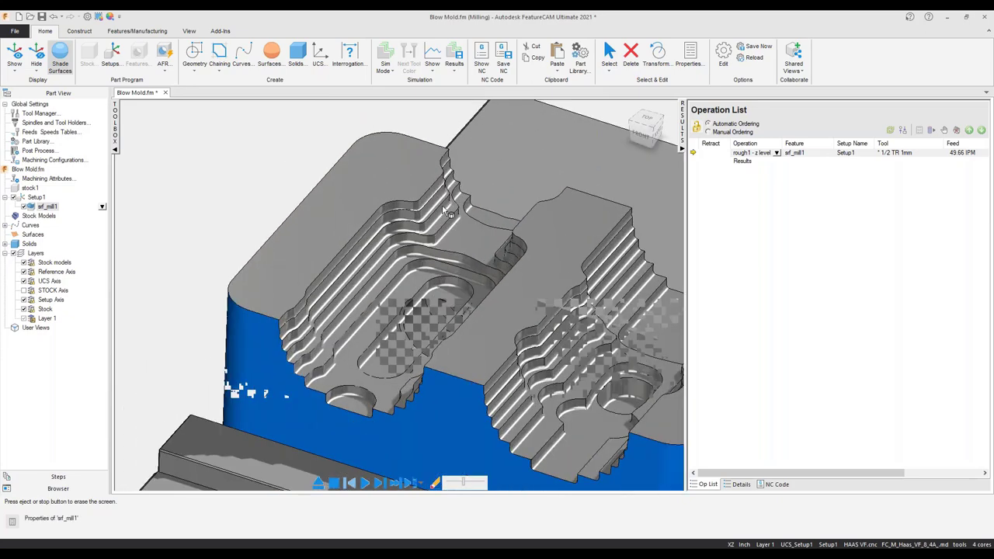
{"action": "scroll", "coordinate": [516, 268], "scroll_direction": "down", "scroll_amount": 3}
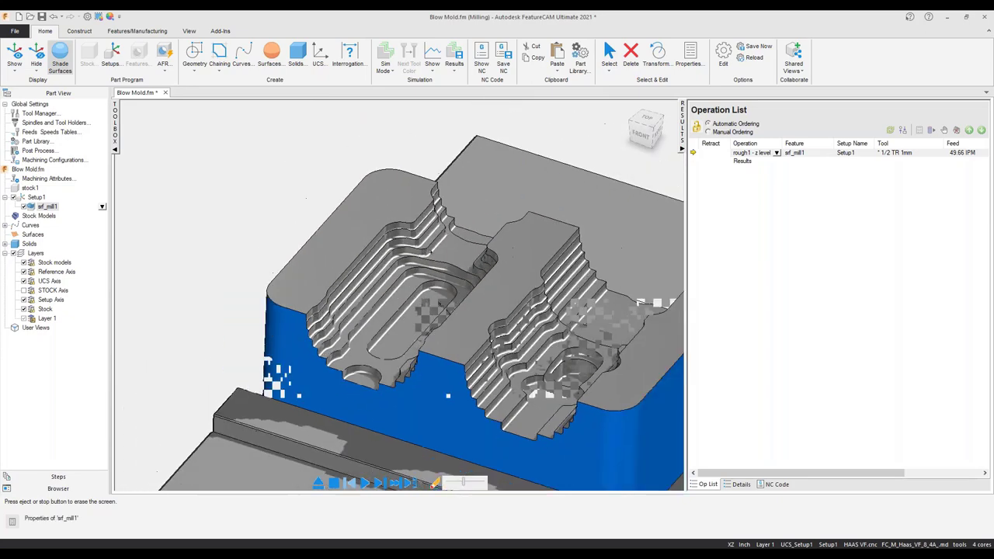
{"action": "middle_click_drag", "start_coordinate": [516, 268], "coordinate": [427, 242]}
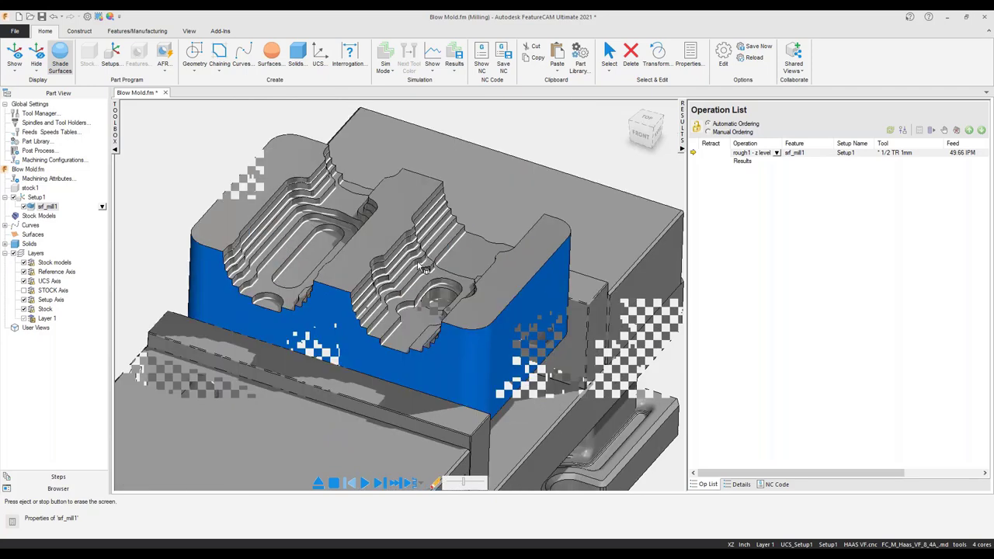
{"action": "scroll", "coordinate": [531, 367], "scroll_direction": "up", "scroll_amount": 3}
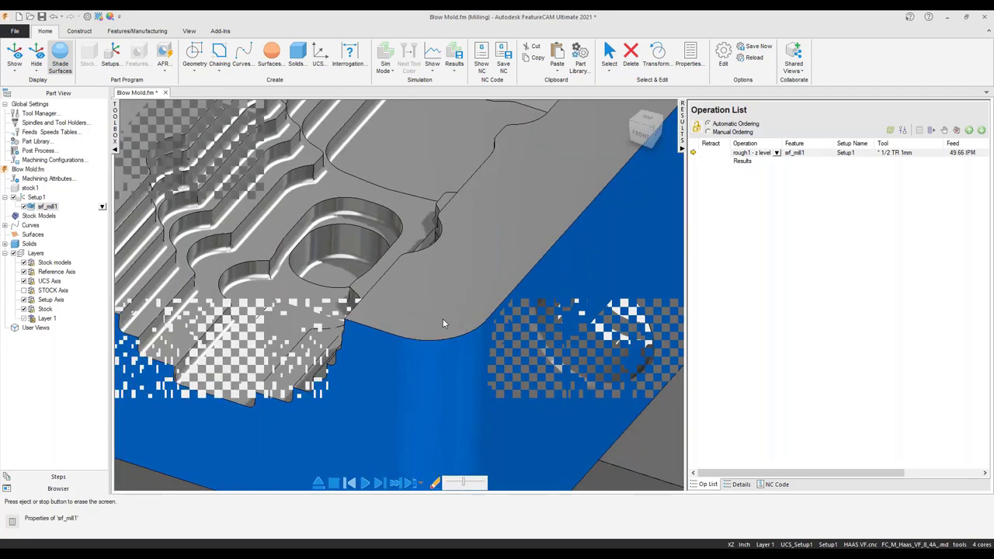
{"action": "scroll", "coordinate": [444, 323], "scroll_direction": "down", "scroll_amount": 5}
{"action": "middle_click_drag", "start_coordinate": [533, 297], "coordinate": [508, 262]}
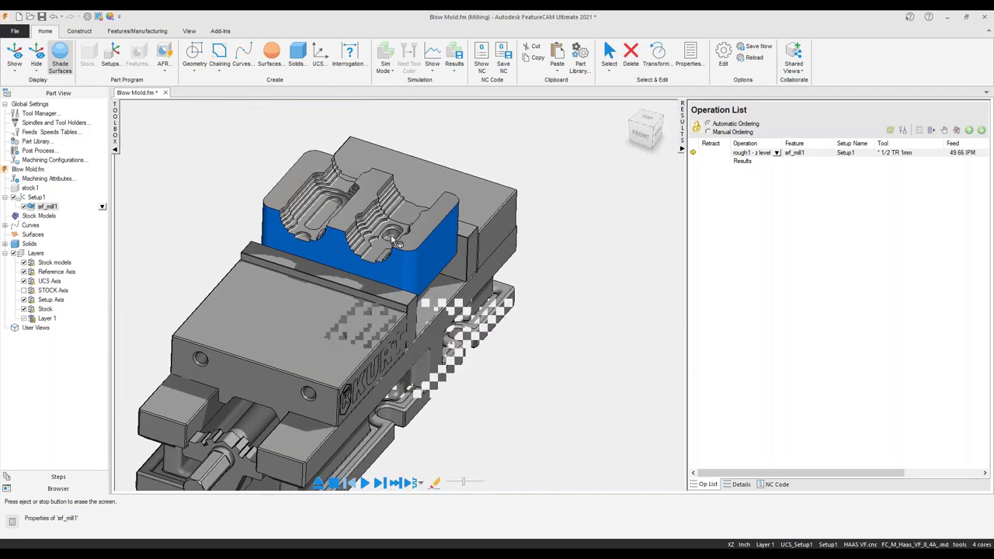
{"action": "scroll", "coordinate": [394, 242], "scroll_direction": "up", "scroll_amount": 2}
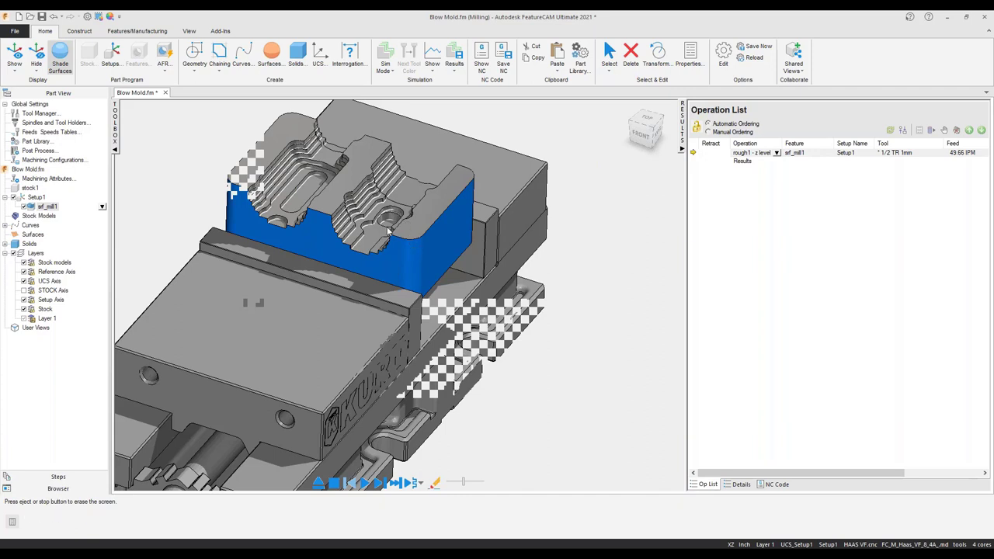
{"action": "left_click", "coordinate": [320, 485]}
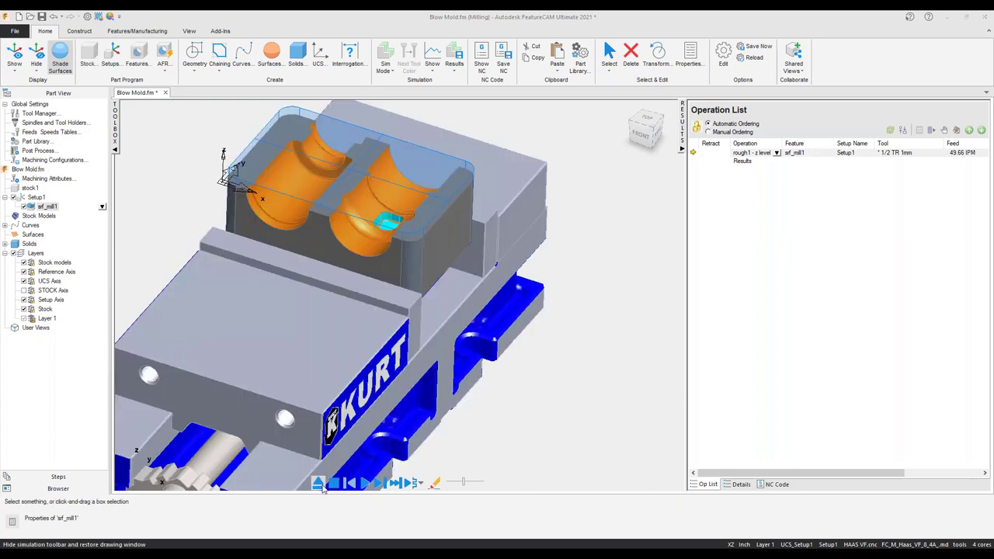
{"action": "scroll", "coordinate": [445, 439], "scroll_direction": "up", "scroll_amount": 5}
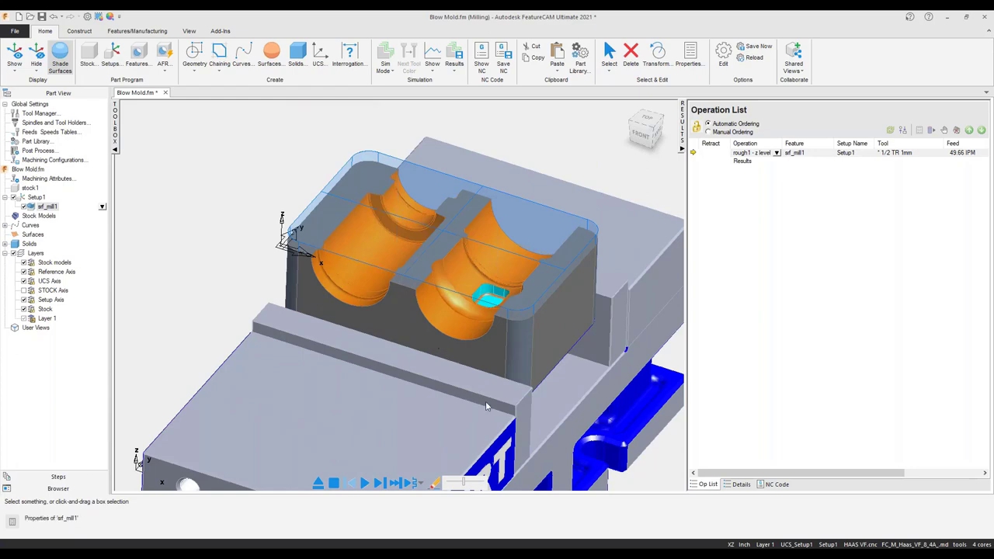
Switch to the FeatureCAM Surface Milling presentation in PowerPoint and show the slide "Z Level – Other Factors to Consider".
{"action": "key", "text": "alt+Tab"}
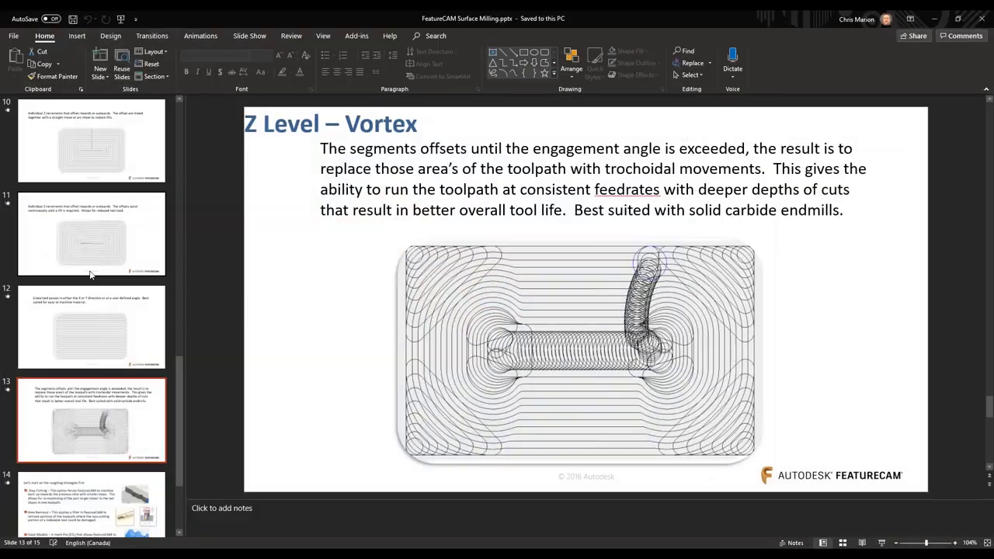
{"action": "left_click", "coordinate": [109, 506]}
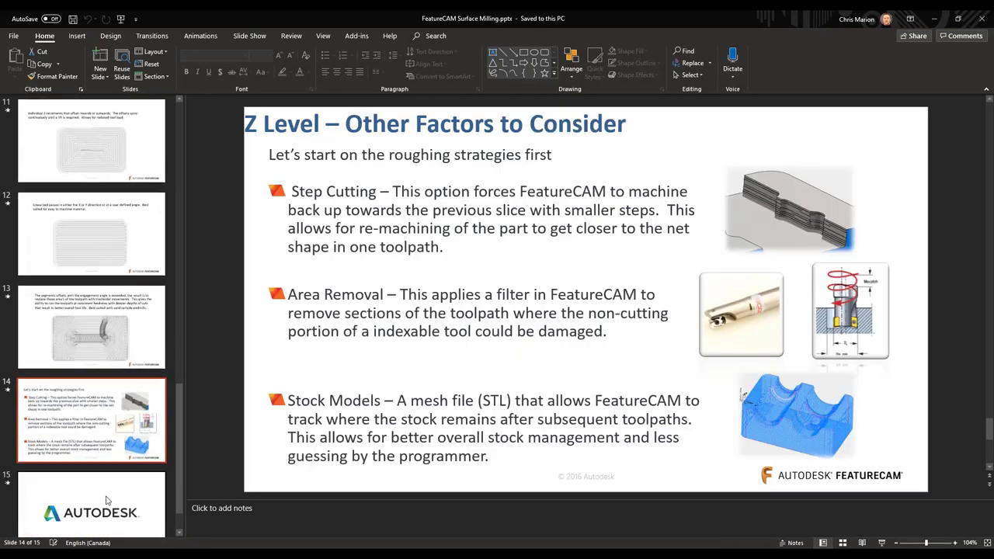
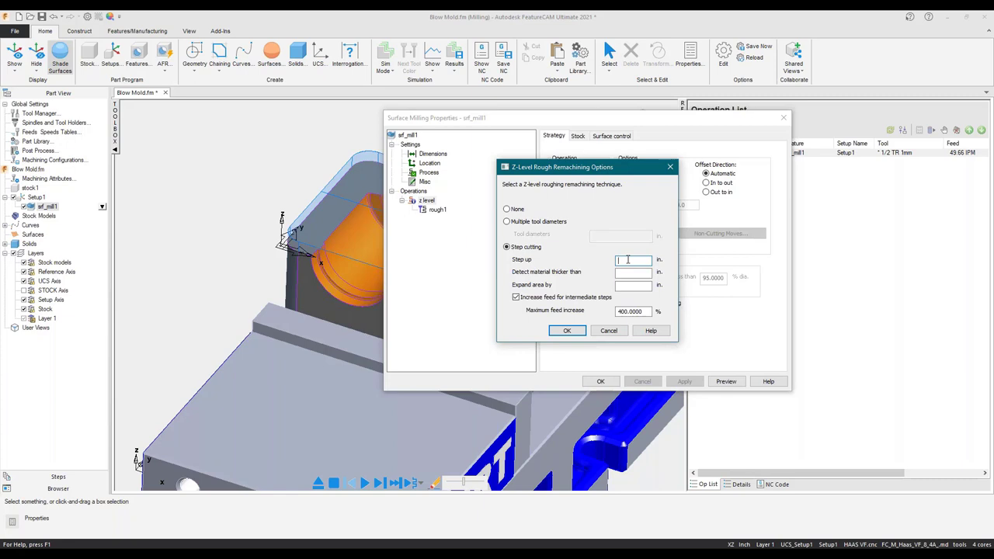
Set the step-cutting step up to 0.03125 in. in the Z-level rough remachining options and apply it to srf_mill1.
{"action": "type", "text": "0.03125"}
{"action": "left_click", "coordinate": [567, 333]}
{"action": "left_click", "coordinate": [684, 382]}
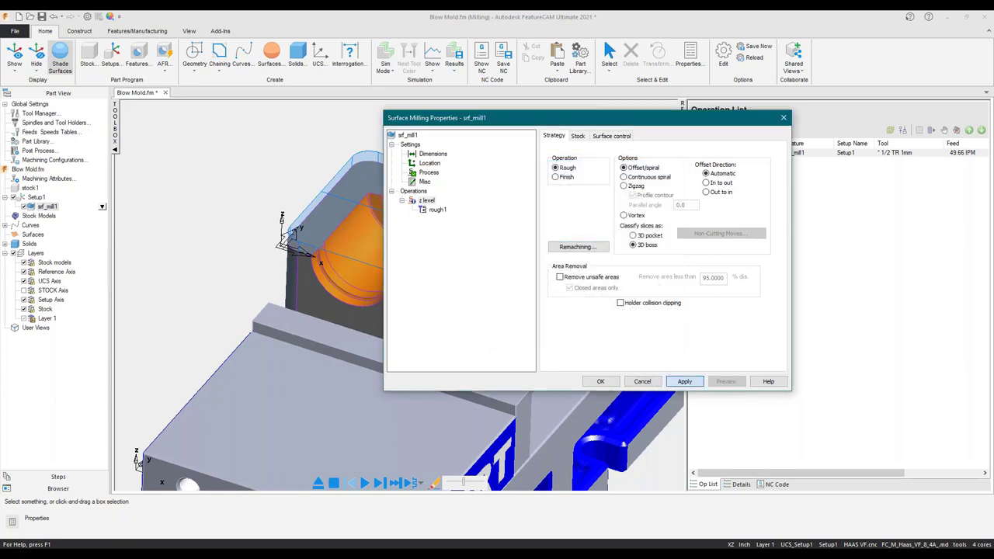
{"action": "left_click", "coordinate": [606, 385]}
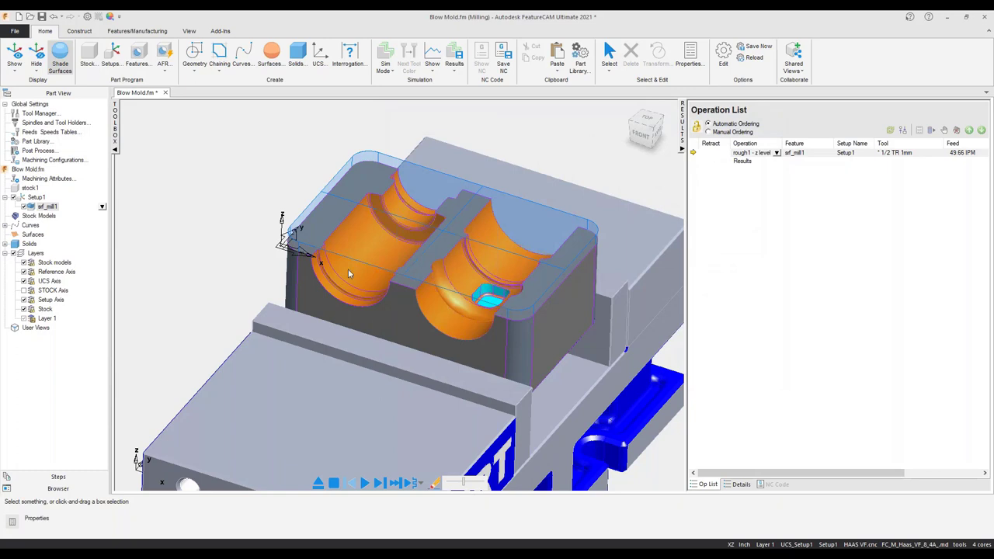
Simulate the step-cutting roughing toolpath and pause it while the first cavity is being cut.
{"action": "left_click", "coordinate": [366, 484]}
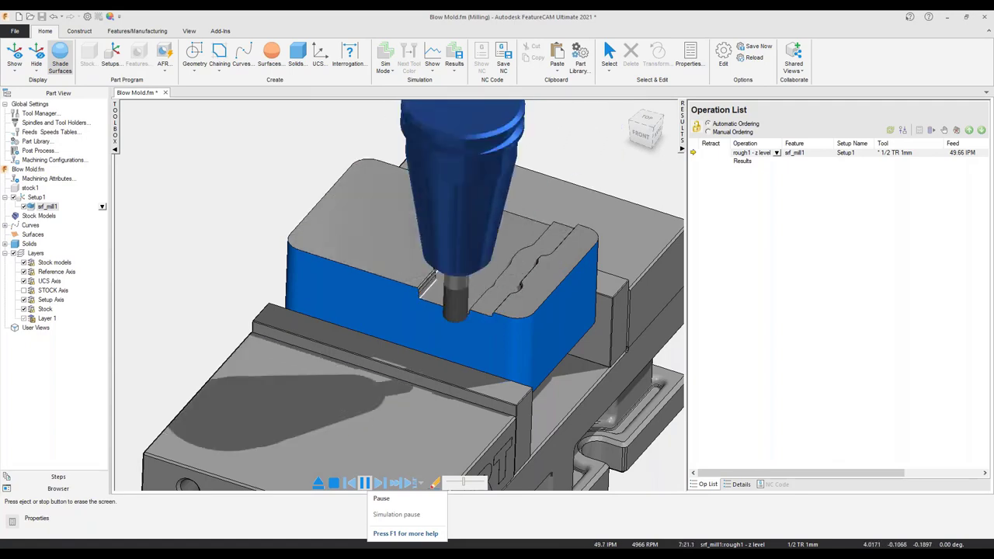
{"action": "scroll", "coordinate": [489, 450], "scroll_direction": "up", "scroll_amount": 3}
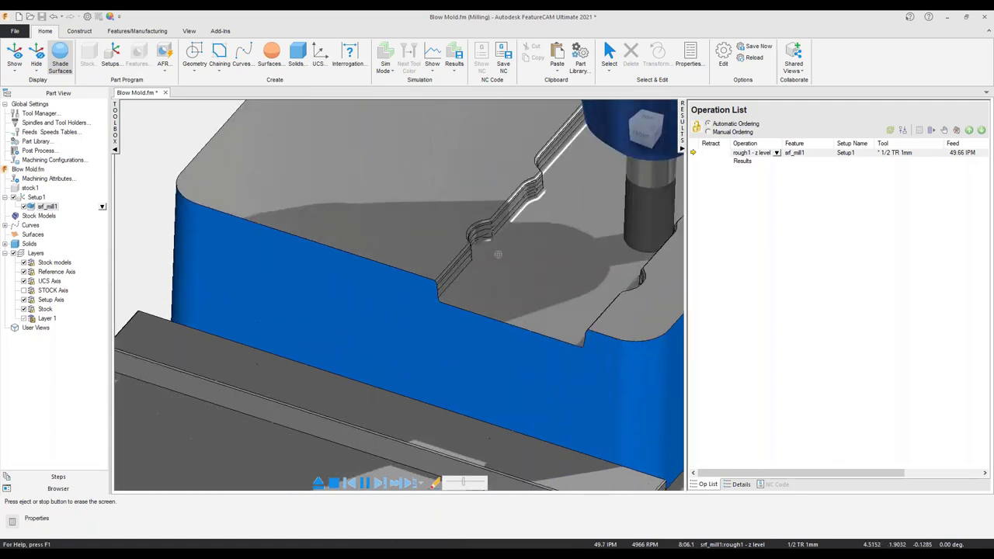
{"action": "scroll", "coordinate": [474, 350], "scroll_direction": "down", "scroll_amount": 2}
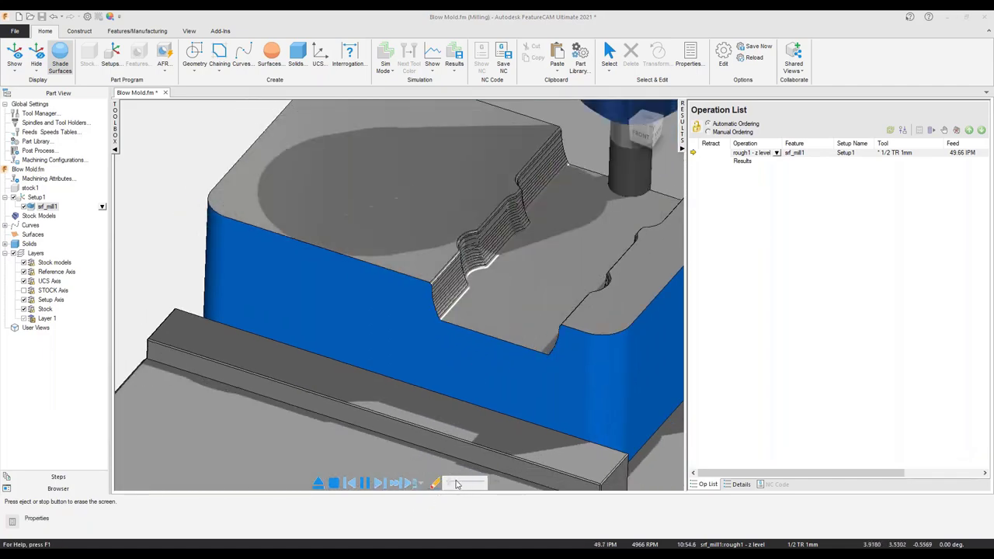
{"action": "left_click", "coordinate": [365, 484]}
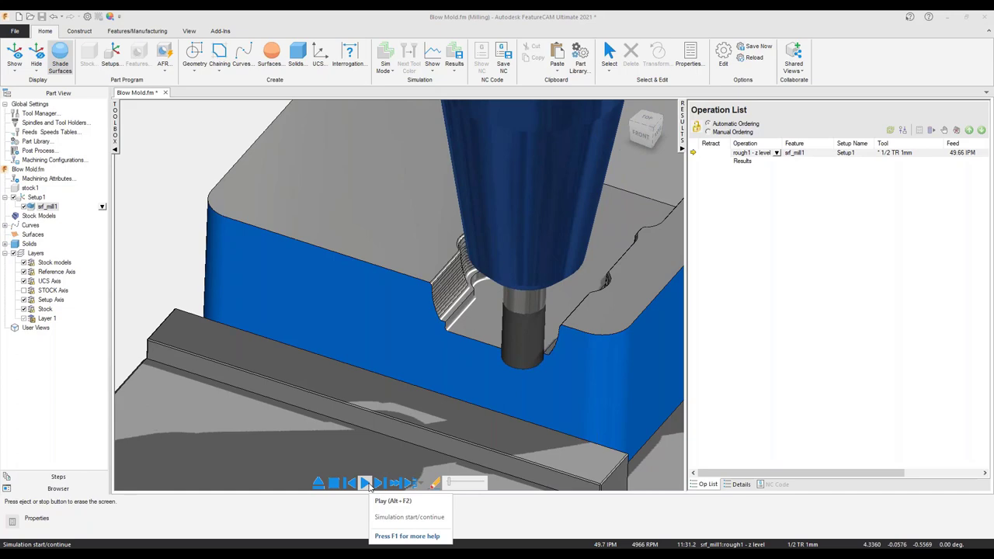
Examine the end mill's tip and the partly cut cavity up close, and resume the simulation.
{"action": "middle_click_drag", "start_coordinate": [479, 408], "coordinate": [591, 268]}
{"action": "scroll", "coordinate": [550, 328], "scroll_direction": "up", "scroll_amount": 5}
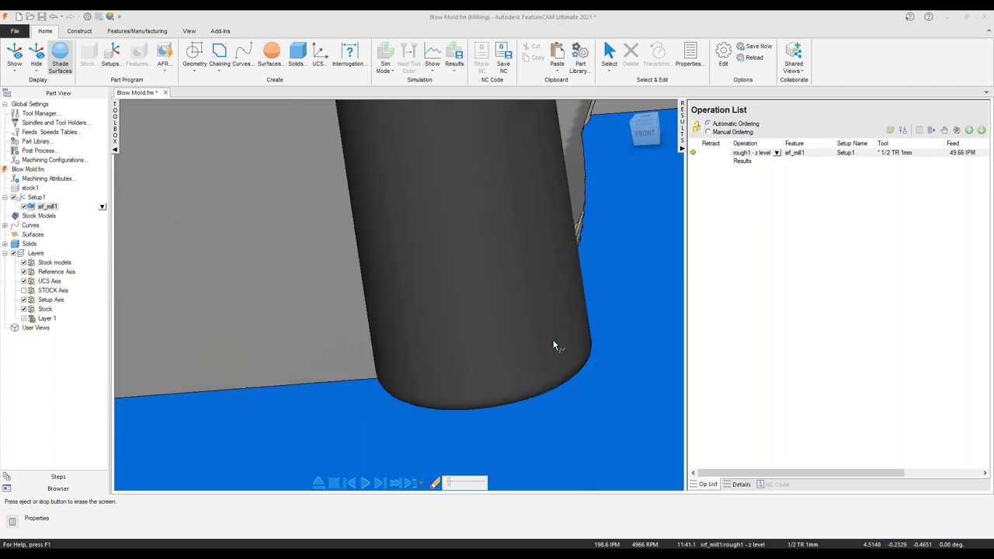
{"action": "scroll", "coordinate": [520, 333], "scroll_direction": "down", "scroll_amount": 5}
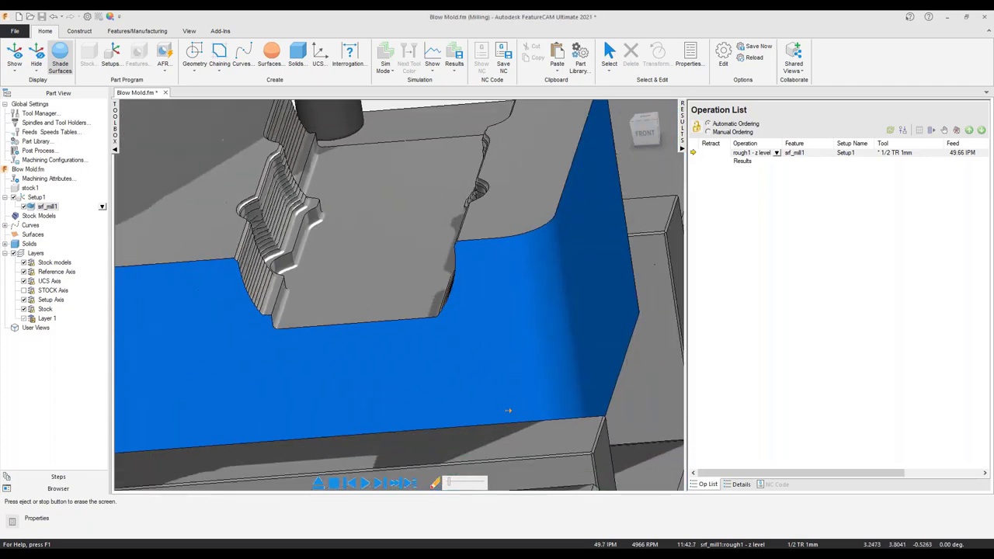
{"action": "middle_click_drag", "start_coordinate": [506, 304], "coordinate": [335, 455]}
{"action": "left_click", "coordinate": [363, 483]}
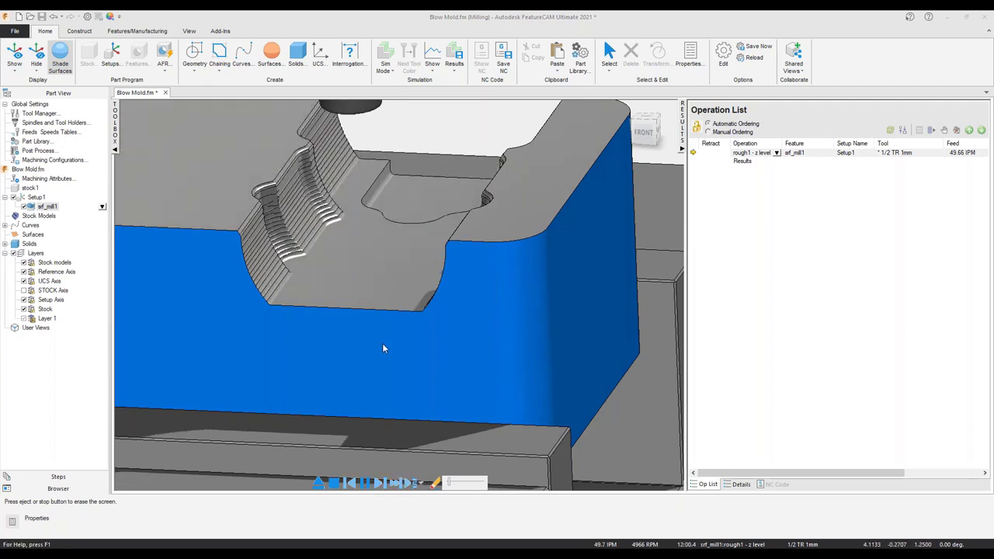
Inspect the fully simulated cavities and the small pocket for the material left after step cutting.
{"action": "scroll", "coordinate": [382, 329], "scroll_direction": "down", "scroll_amount": 3}
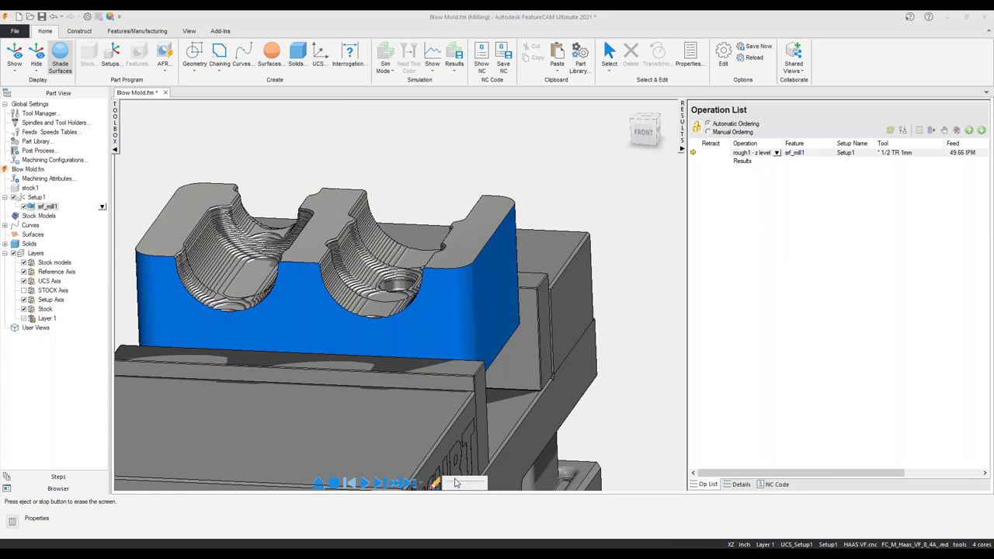
{"action": "middle_click_drag", "start_coordinate": [360, 246], "coordinate": [360, 299]}
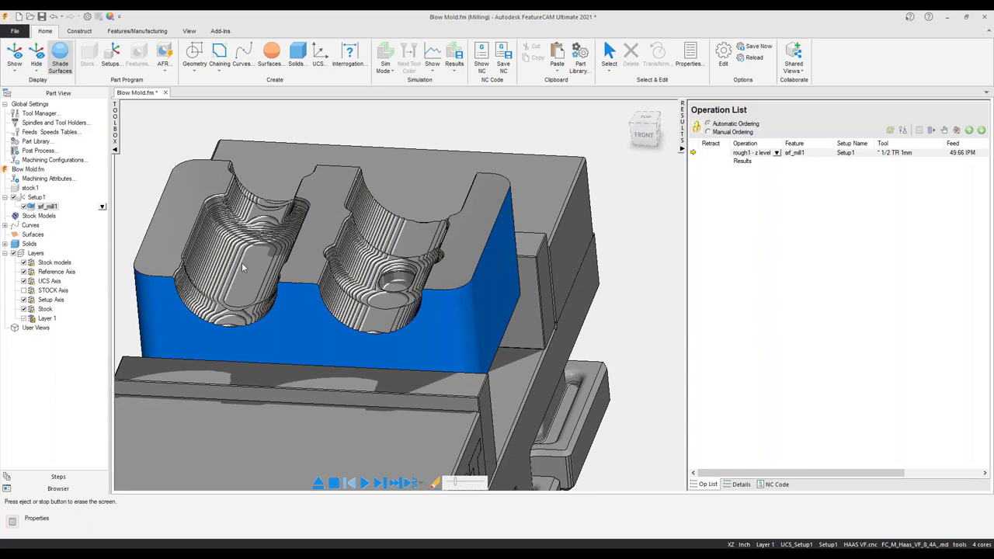
{"action": "middle_click_drag", "start_coordinate": [242, 263], "coordinate": [372, 331]}
{"action": "scroll", "coordinate": [389, 295], "scroll_direction": "up", "scroll_amount": 4}
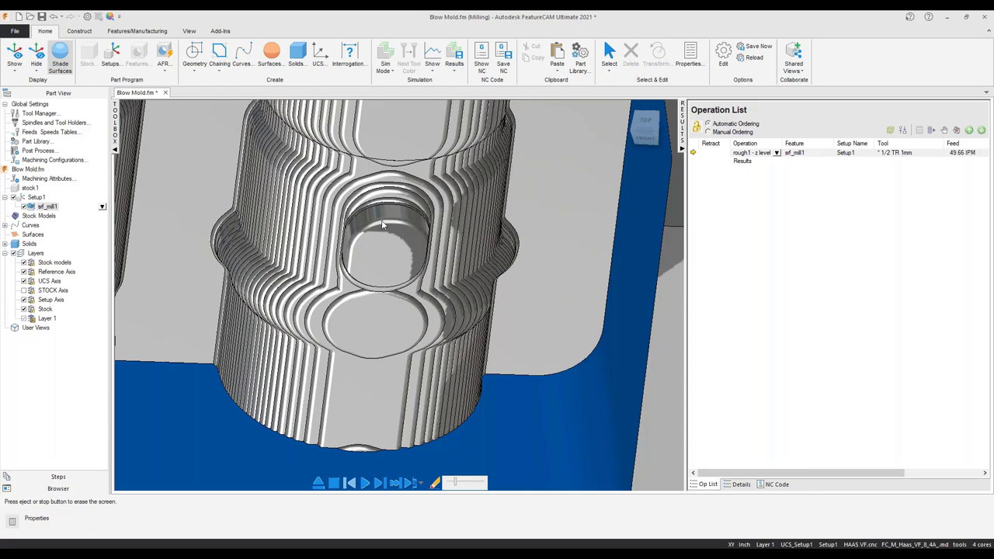
{"action": "scroll", "coordinate": [381, 278], "scroll_direction": "down", "scroll_amount": 5}
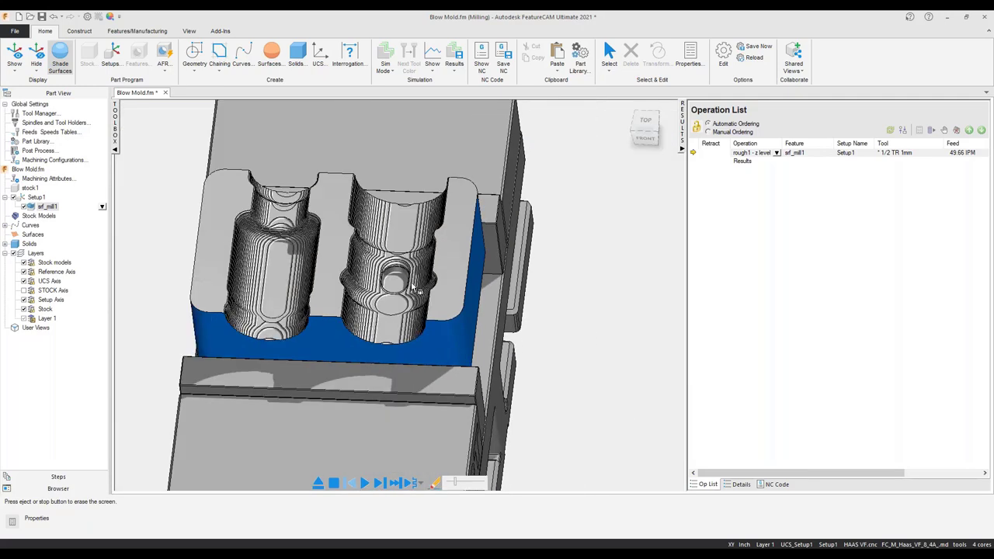
Switch to PowerPoint to review the Area Removal notes on the current slide, and return to FeatureCAM.
{"action": "key", "text": "alt+Tab"}
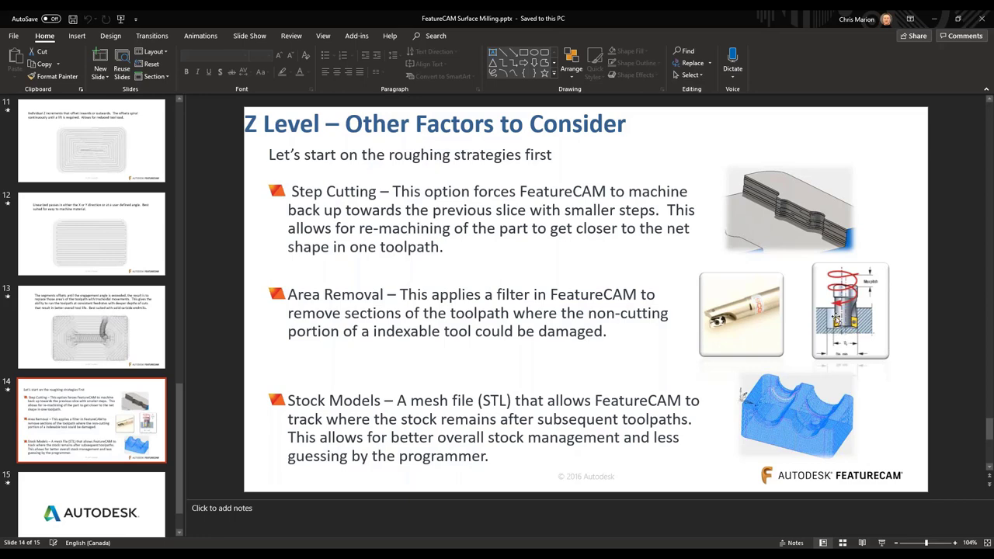
{"action": "left_click", "coordinate": [934, 19]}
Clear the simulation, enable Remove unsafe areas in the z level strategy of srf_mill1, and open its area threshold for editing.
{"action": "left_click", "coordinate": [318, 483]}
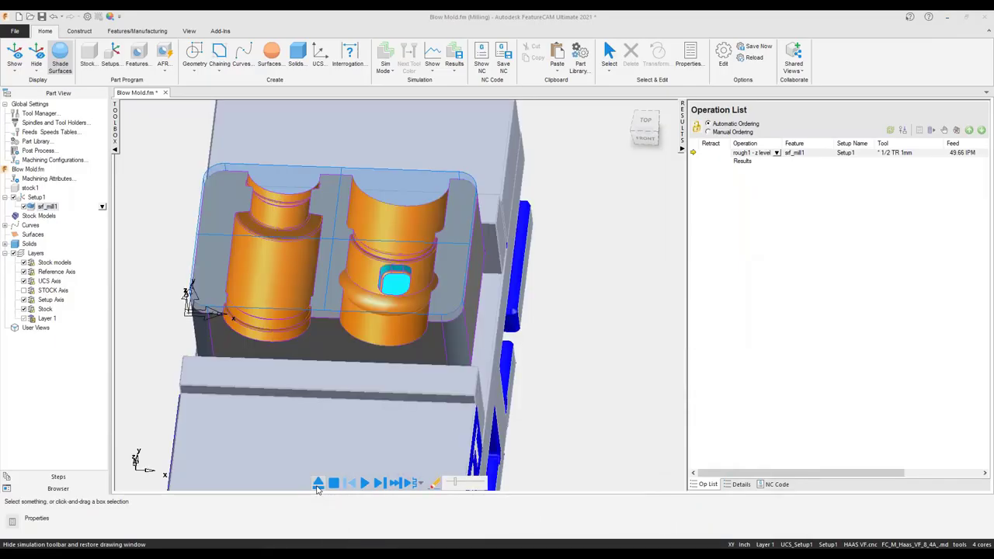
{"action": "left_click", "coordinate": [102, 207]}
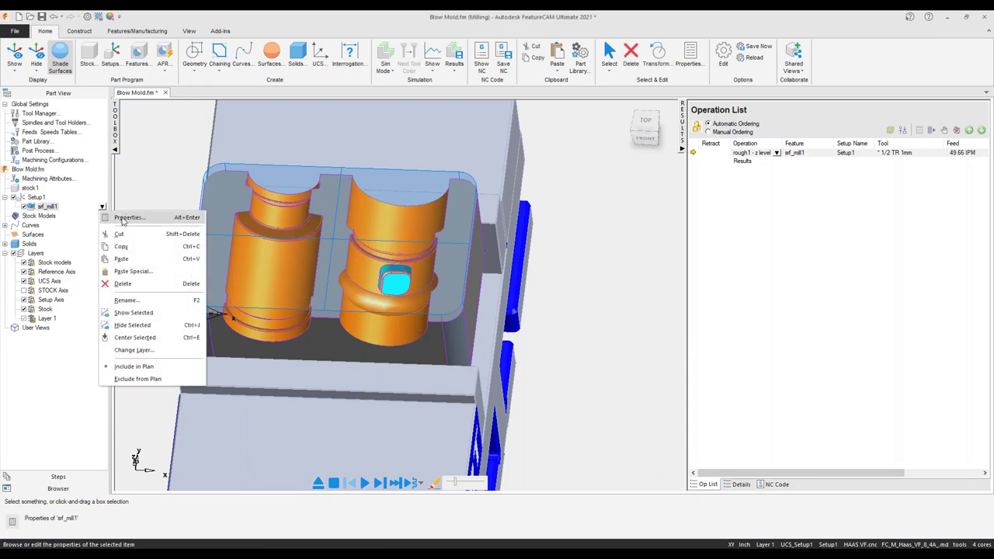
{"action": "left_click", "coordinate": [121, 215]}
{"action": "left_click", "coordinate": [427, 200]}
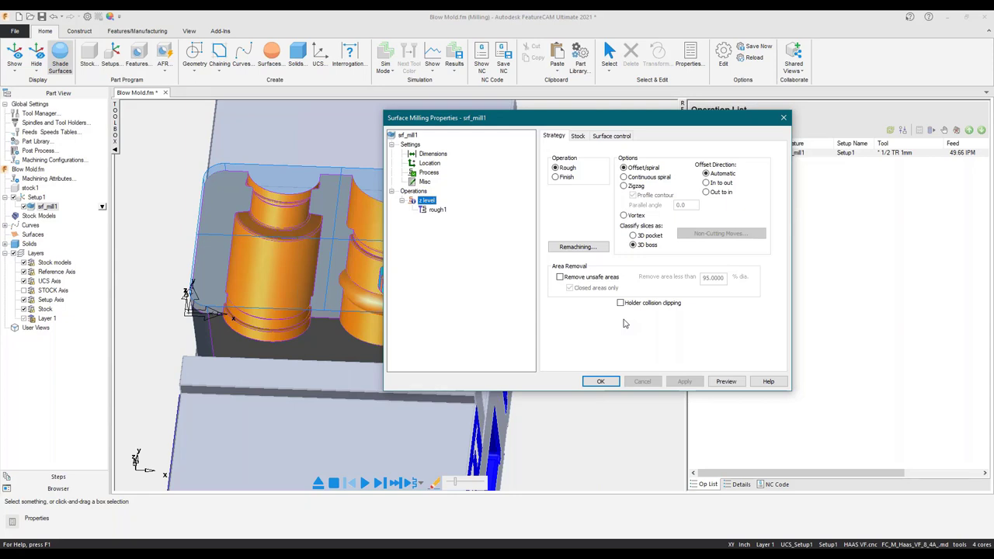
{"action": "left_click", "coordinate": [560, 278]}
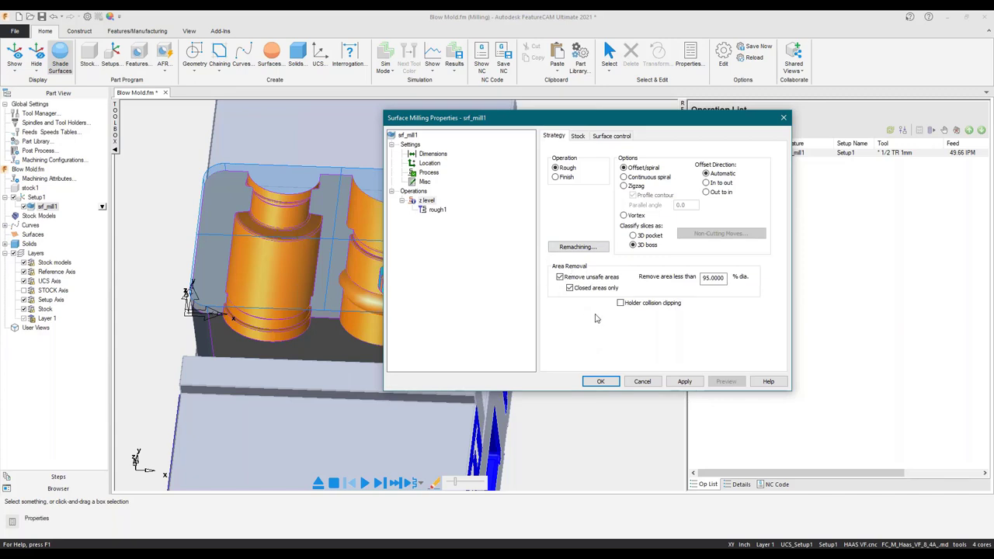
{"action": "double_click", "coordinate": [702, 277]}
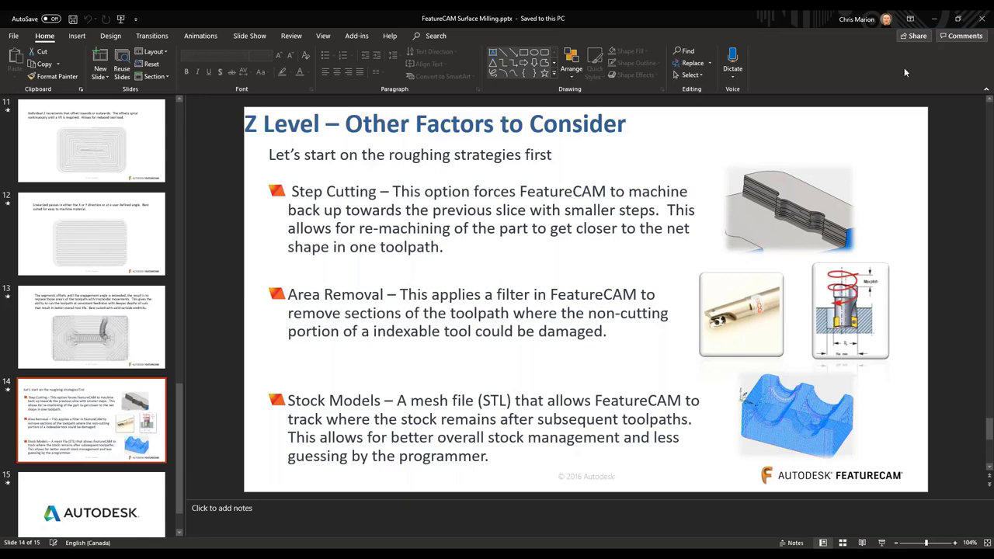
Switch from the slides to FeatureCAM and accept srf_mill1's area-removal settings for closed areas only, below 95% of tool diameter.
{"action": "left_click", "coordinate": [935, 19]}
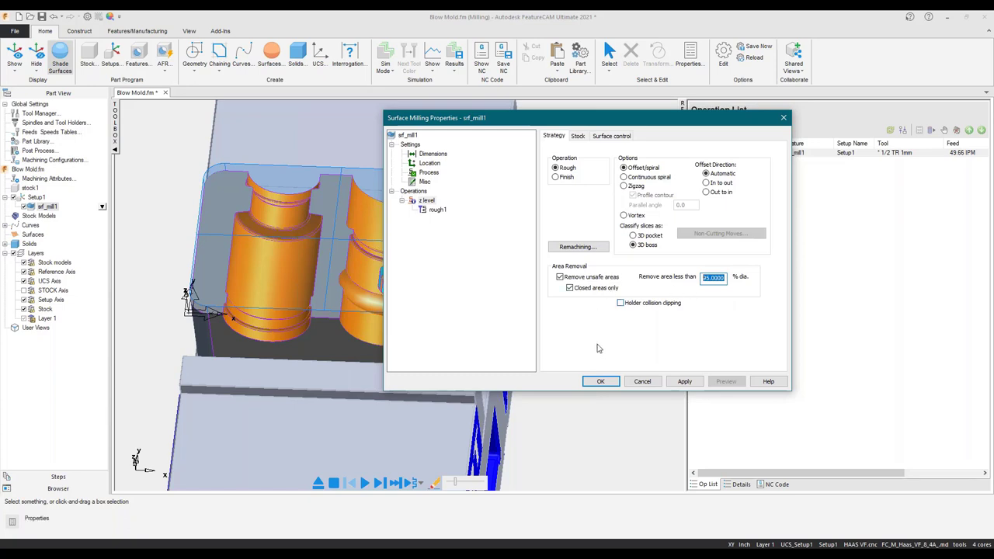
{"action": "left_click", "coordinate": [685, 381]}
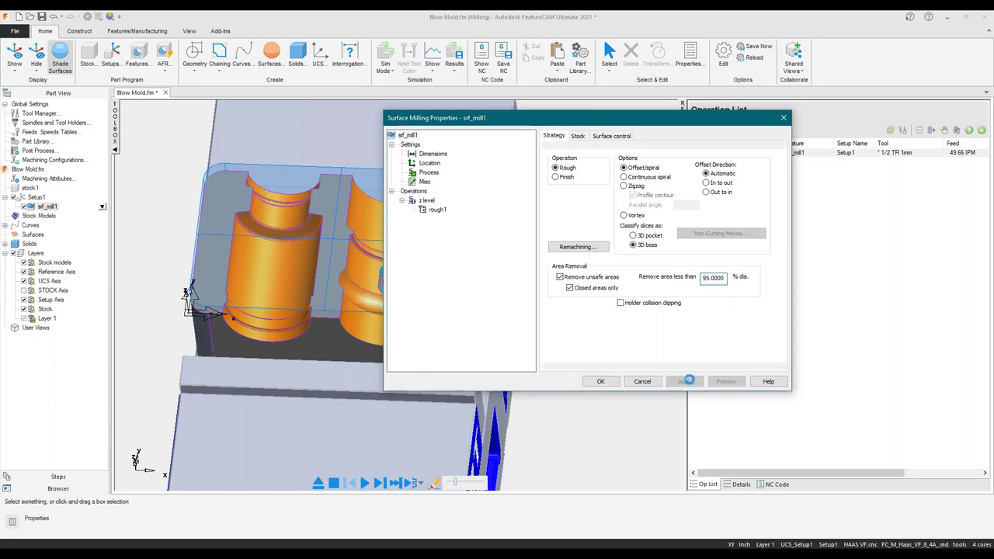
{"action": "left_click", "coordinate": [600, 382]}
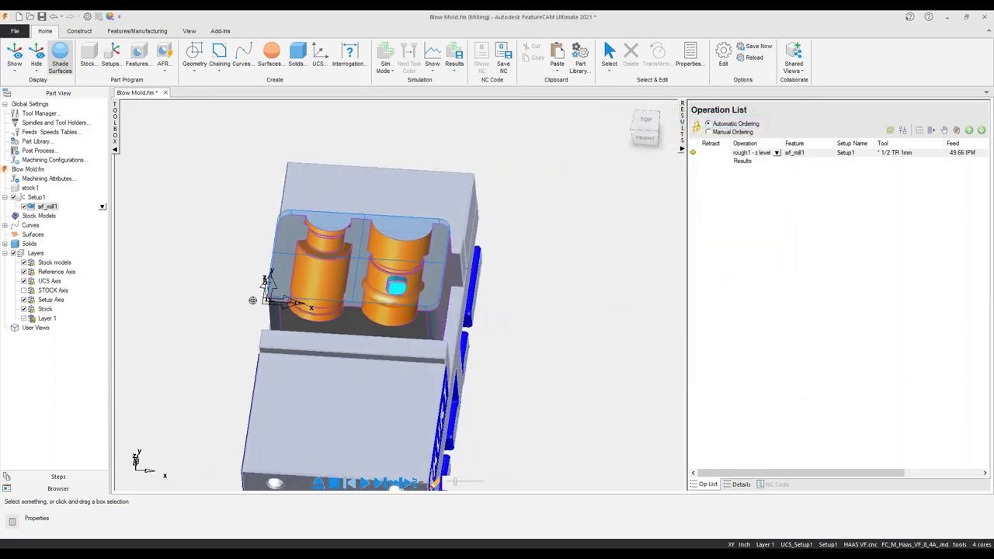
Run the machining simulation of the z-level roughing operation and inspect the stepped material left in both mold cavities.
{"action": "left_click", "coordinate": [365, 483]}
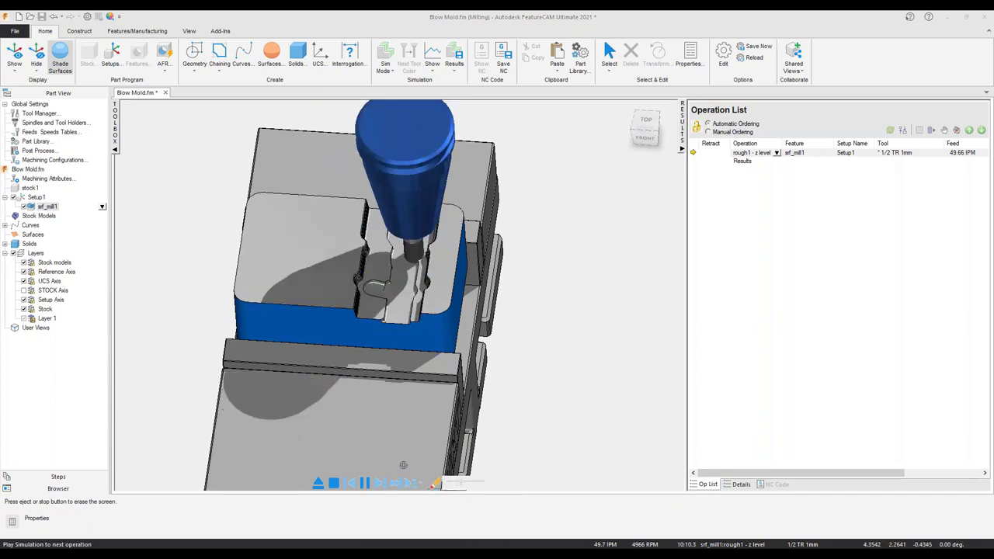
{"action": "middle_click_drag", "start_coordinate": [346, 403], "coordinate": [344, 349]}
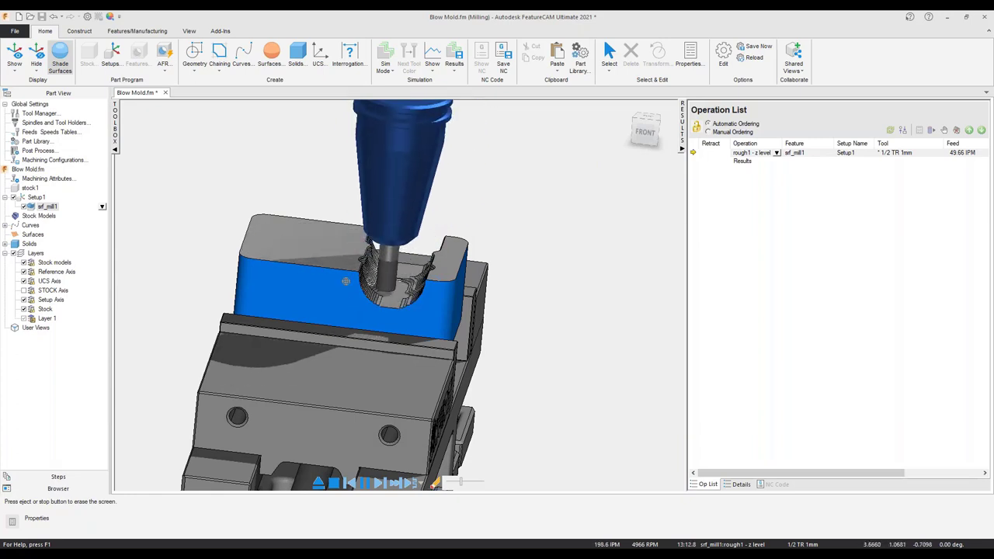
{"action": "scroll", "coordinate": [346, 347], "scroll_direction": "up", "scroll_amount": 4}
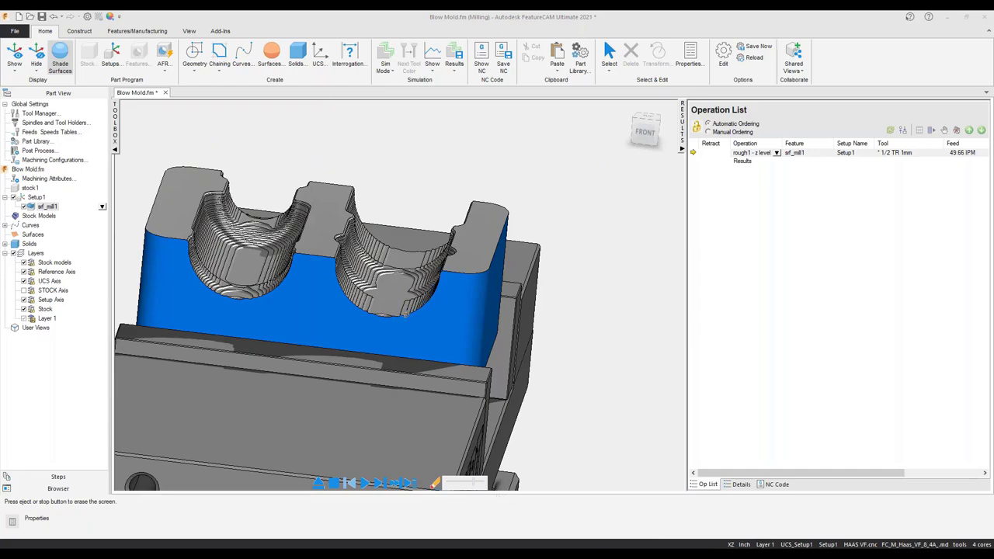
{"action": "middle_click_drag", "start_coordinate": [404, 313], "coordinate": [331, 285]}
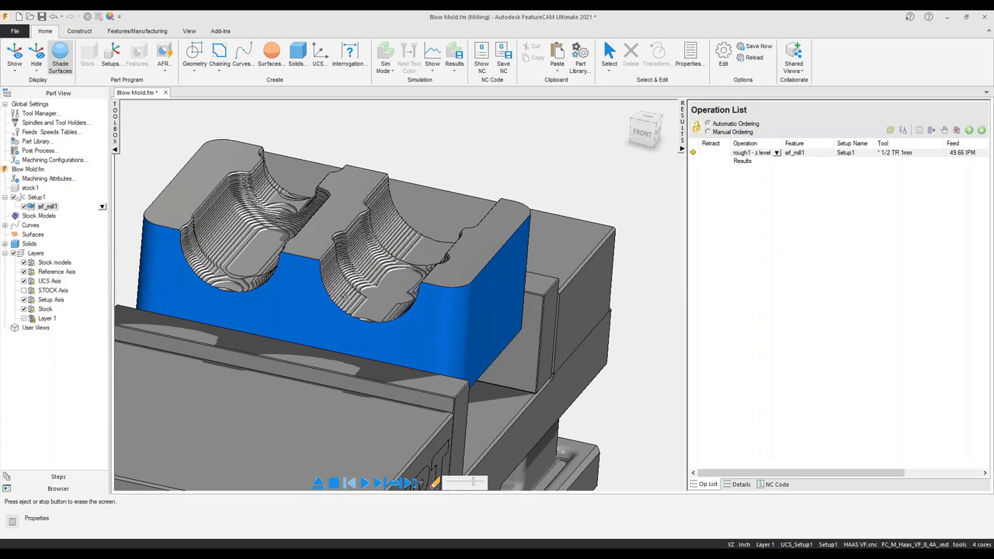
Use the simulation results as the starting point and exit the simulation.
{"action": "left_click", "coordinate": [454, 70]}
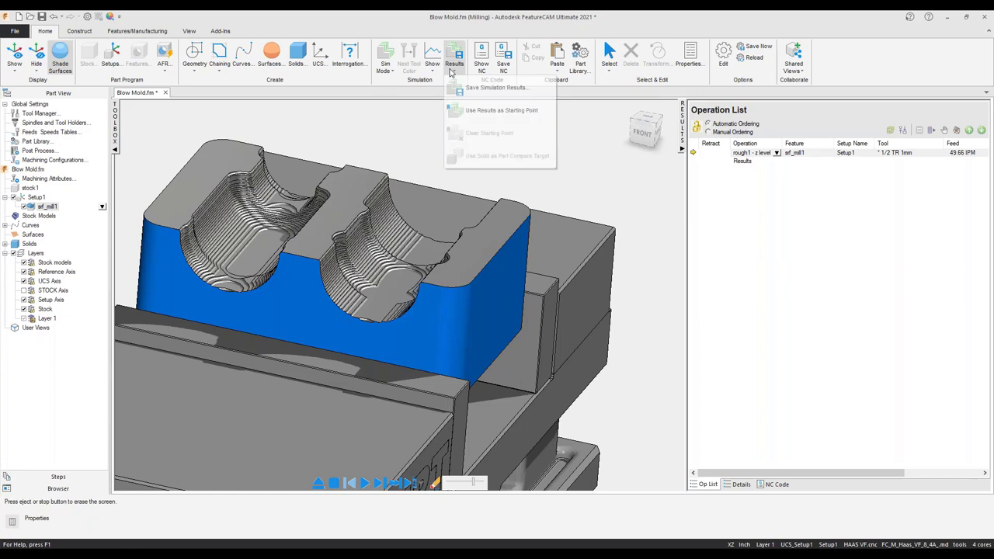
{"action": "left_click", "coordinate": [496, 111]}
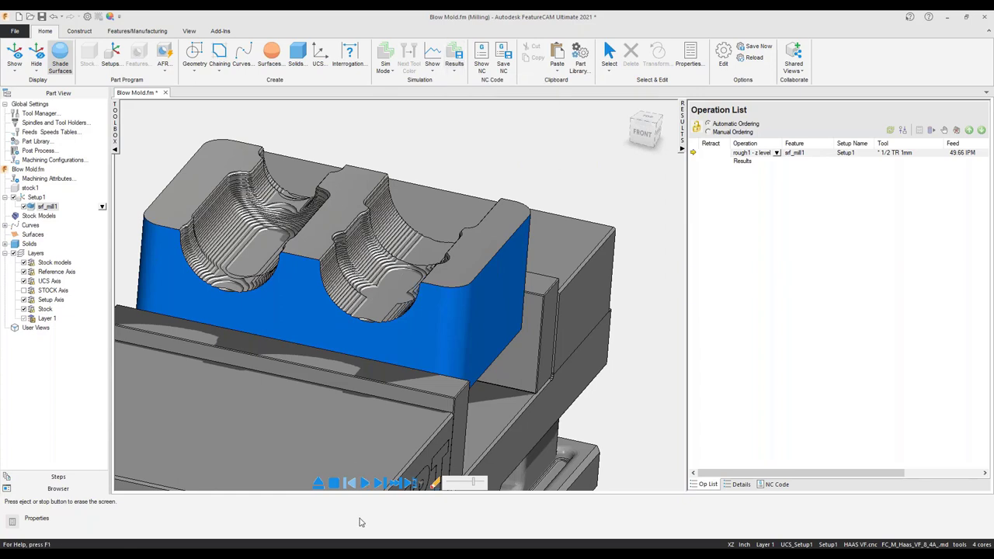
{"action": "left_click", "coordinate": [319, 484]}
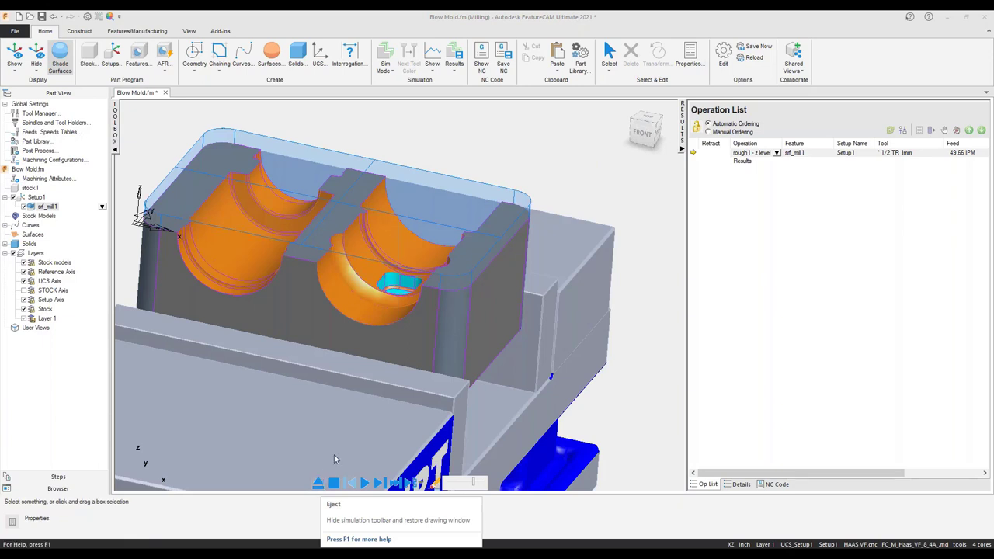
Set the Z end of srf_mill1's rough1 operation to 0 by picking a point on the mold's top face near the setup origin.
{"action": "right_click", "coordinate": [102, 212]}
{"action": "left_click", "coordinate": [122, 219]}
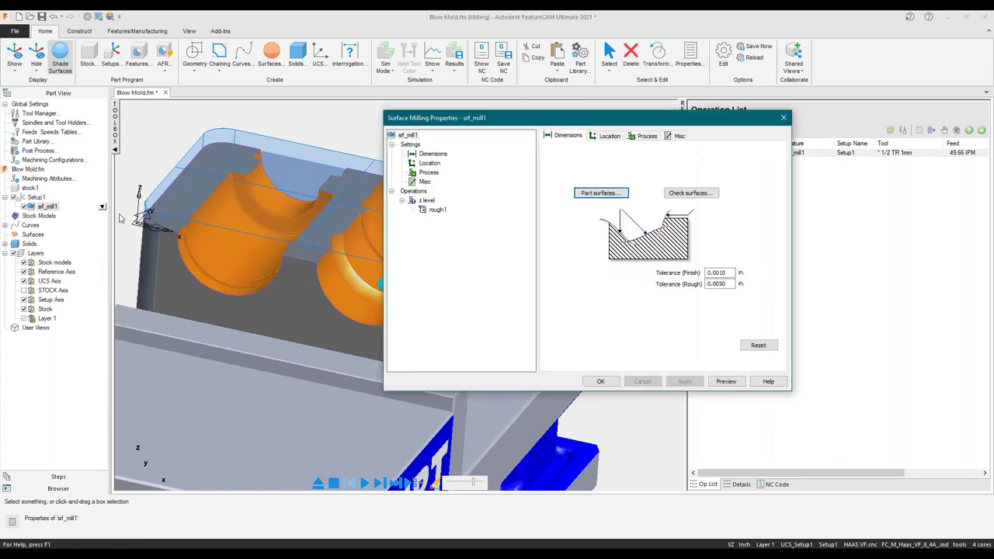
{"action": "left_click", "coordinate": [432, 211]}
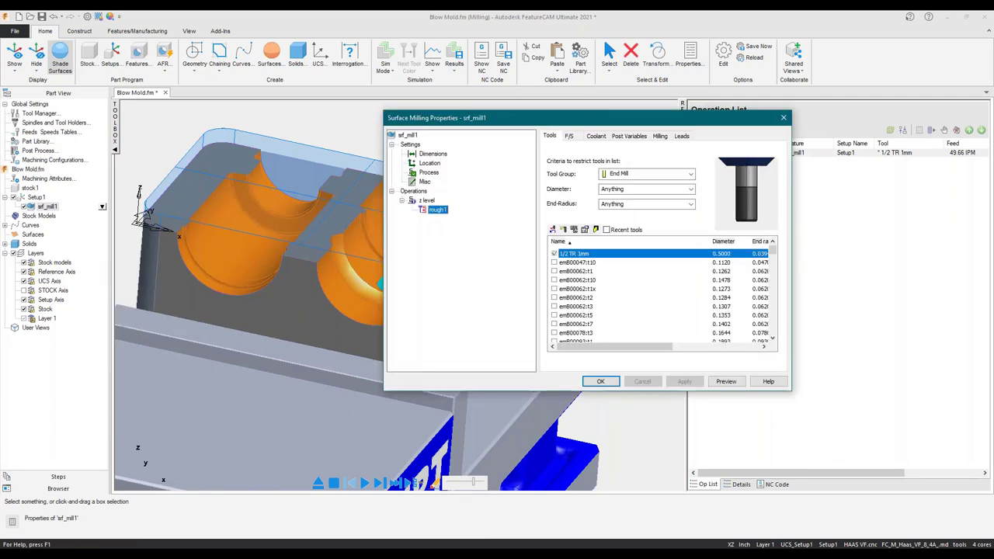
{"action": "left_click", "coordinate": [662, 139]}
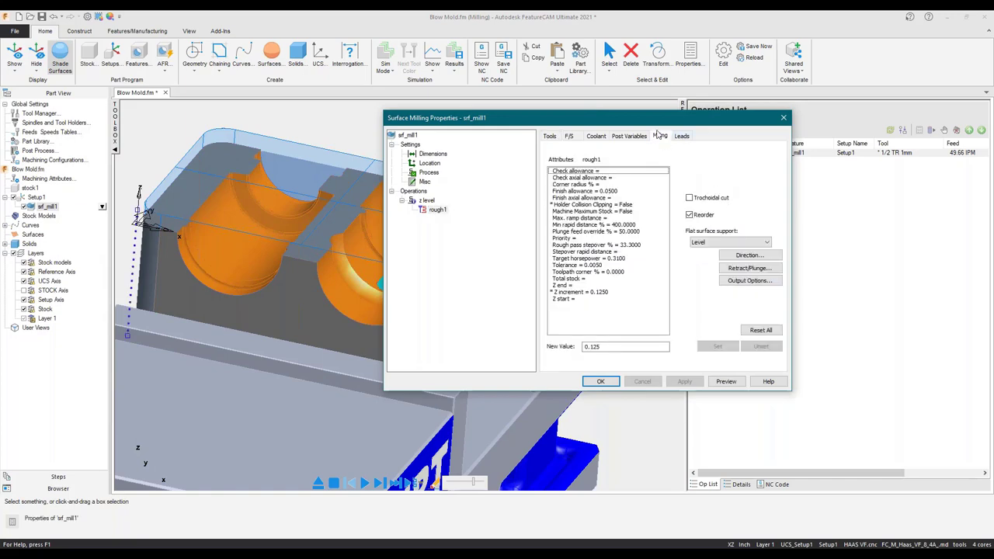
{"action": "left_click_drag", "start_coordinate": [643, 117], "coordinate": [507, 90]}
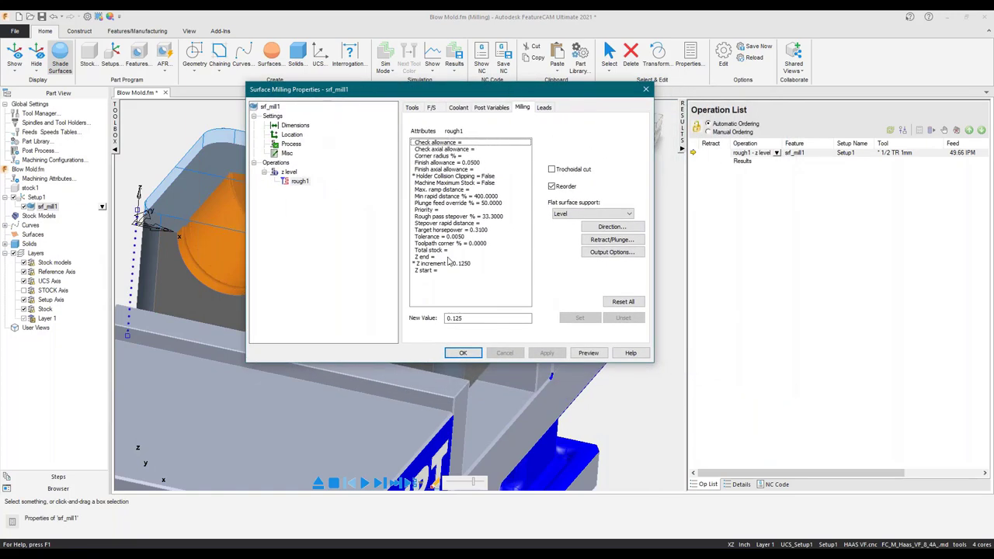
{"action": "mouse_move", "coordinate": [448, 296]}
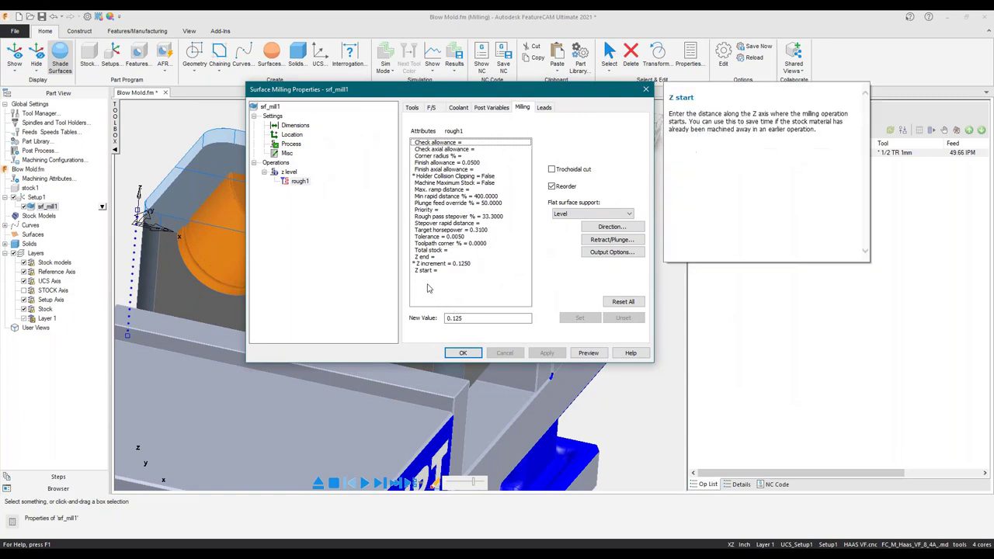
{"action": "left_click_drag", "start_coordinate": [429, 90], "coordinate": [653, 93]}
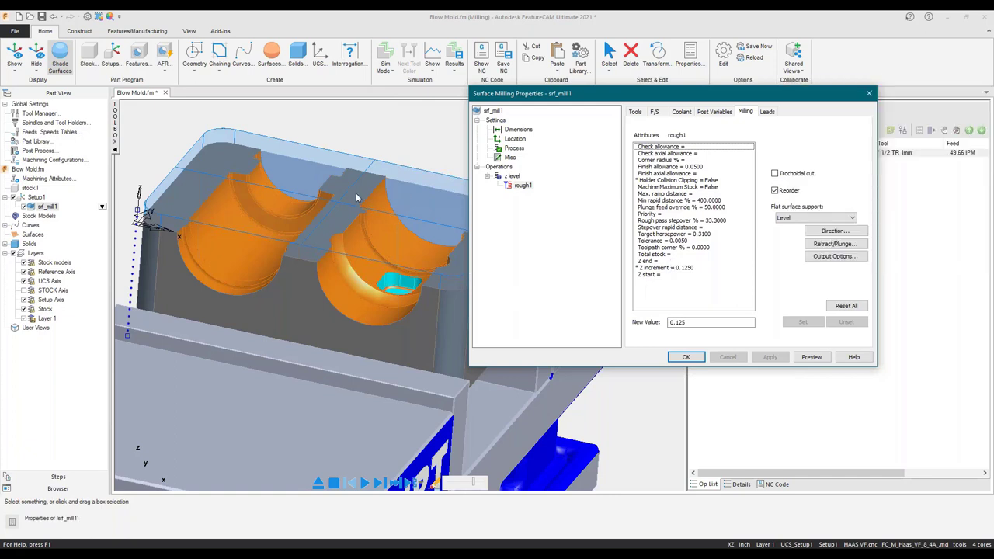
{"action": "left_click", "coordinate": [672, 248]}
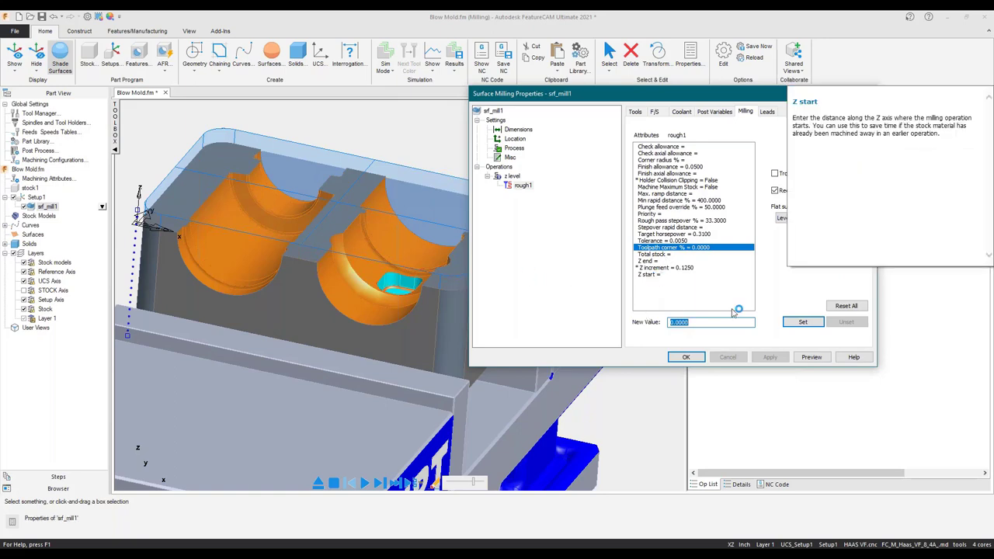
{"action": "left_click", "coordinate": [659, 261]}
{"action": "left_click", "coordinate": [764, 322]}
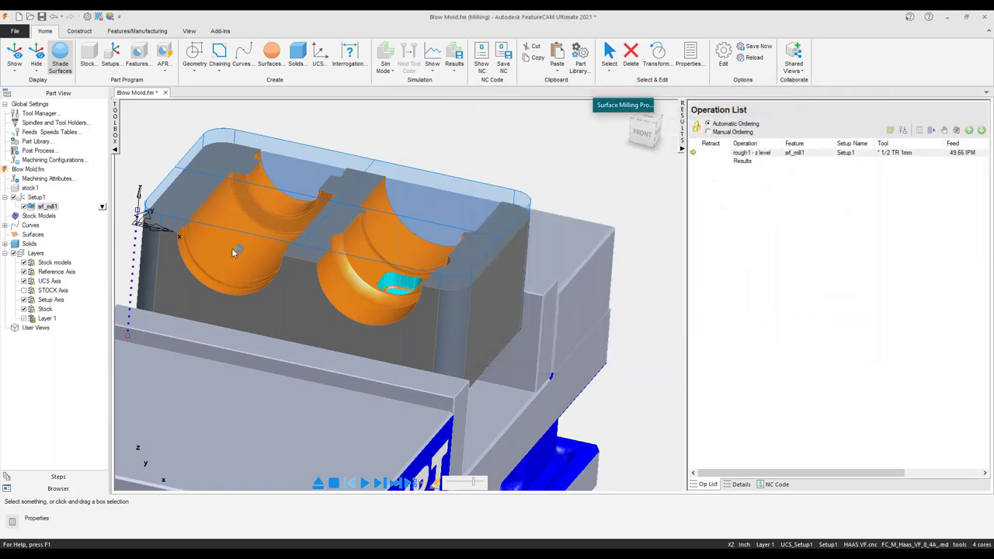
{"action": "left_click", "coordinate": [138, 215]}
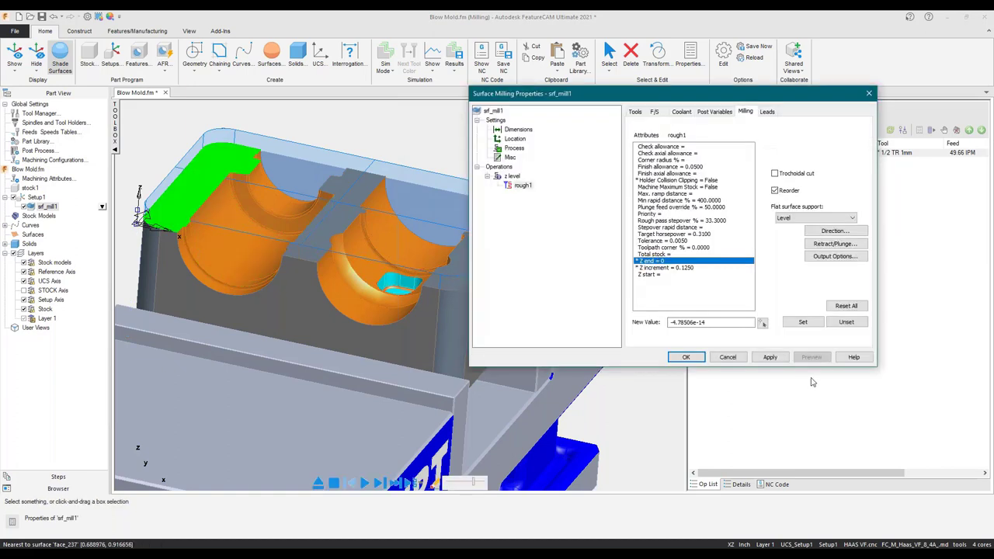
Preview the rough1 operation and accept the srf_mill1 surface milling properties.
{"action": "left_click", "coordinate": [812, 358]}
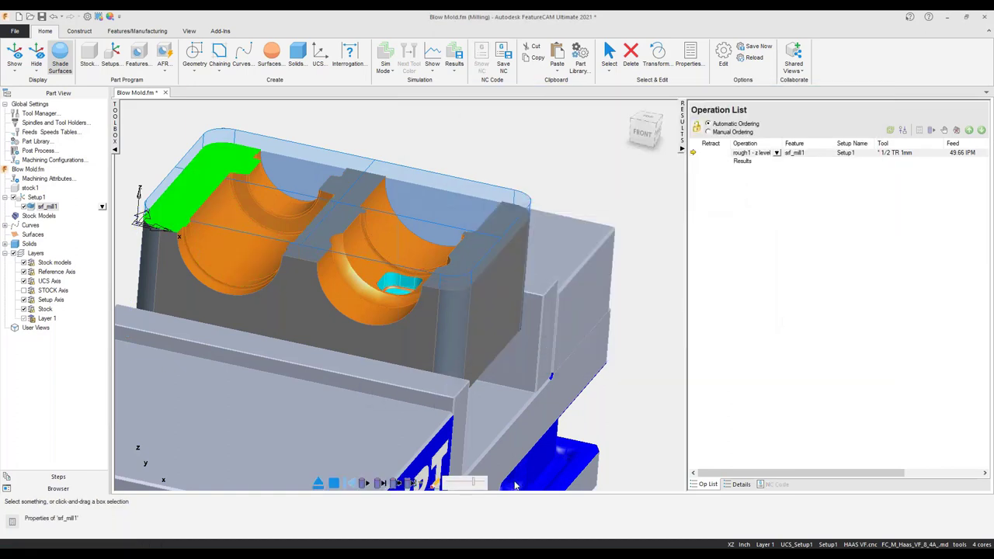
{"action": "left_click", "coordinate": [385, 66]}
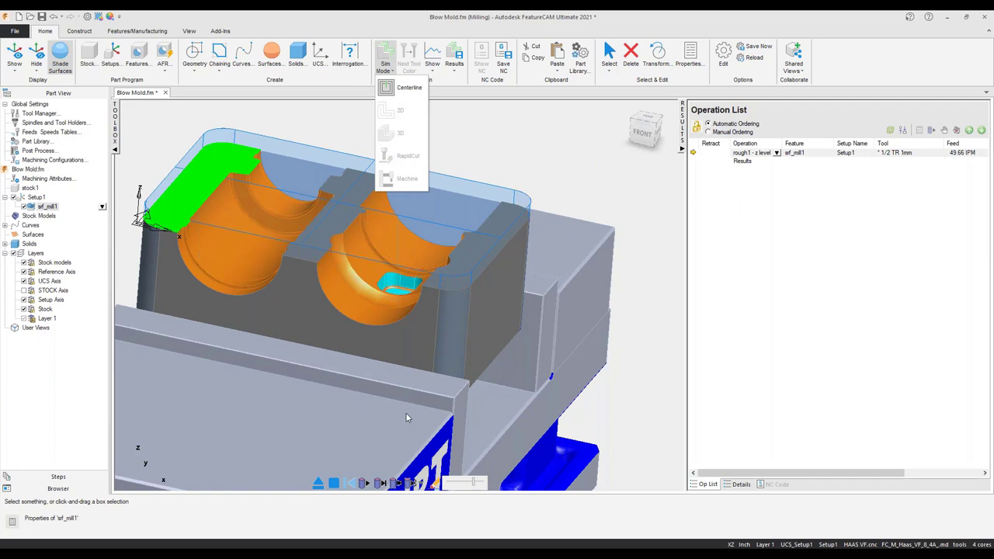
{"action": "double_click", "coordinate": [752, 153]}
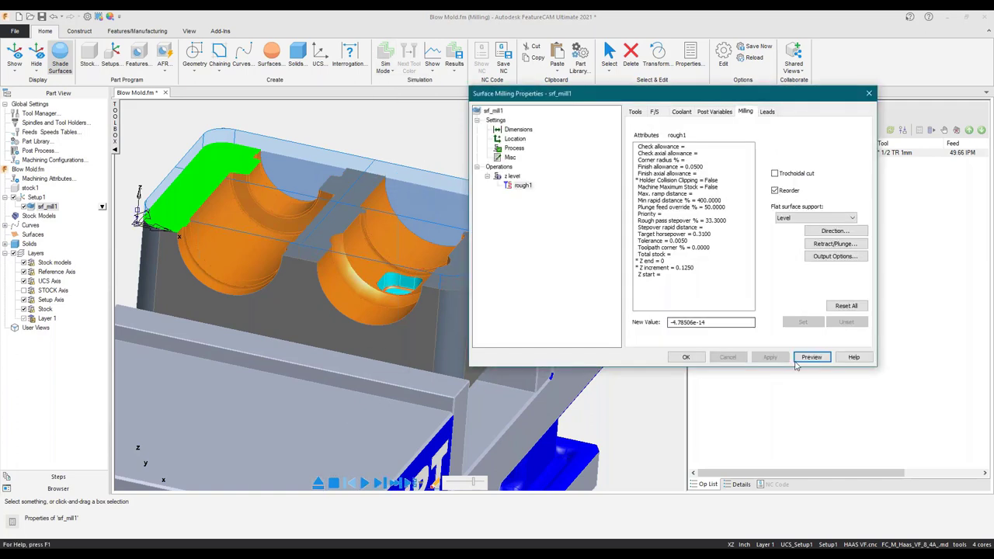
{"action": "left_click", "coordinate": [686, 358]}
Simulate the roughing toolpath in Centerline mode, examine its corners beside the right-hand cavity, and exit the simulation.
{"action": "left_click", "coordinate": [386, 67]}
{"action": "left_click", "coordinate": [415, 188]}
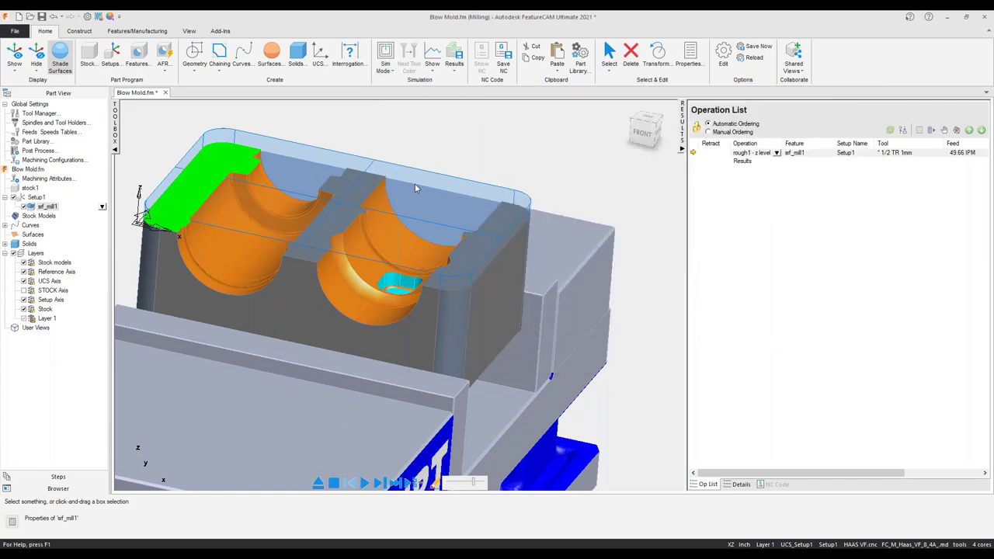
{"action": "left_click", "coordinate": [365, 483]}
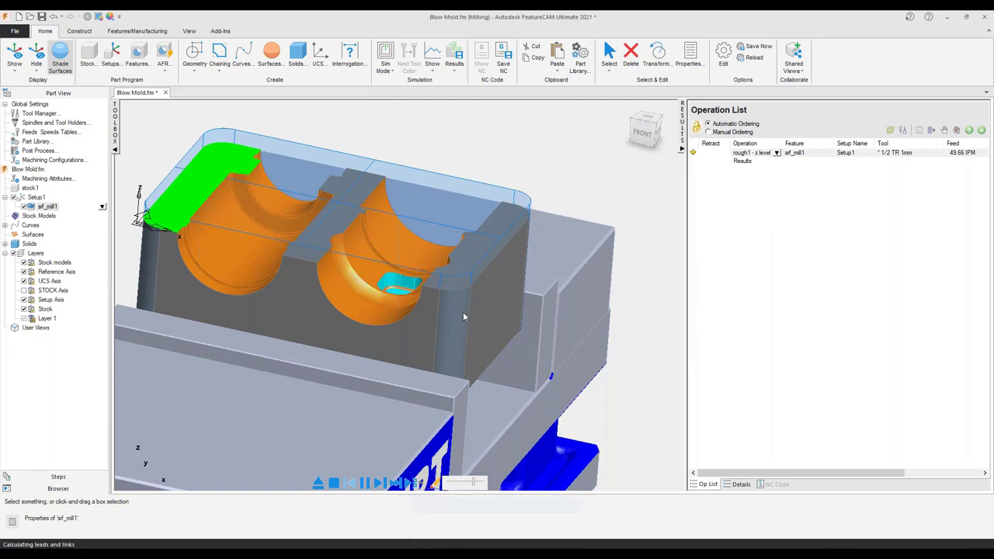
{"action": "middle_click_drag", "start_coordinate": [435, 354], "coordinate": [472, 358]}
{"action": "scroll", "coordinate": [483, 303], "scroll_direction": "up", "scroll_amount": 5}
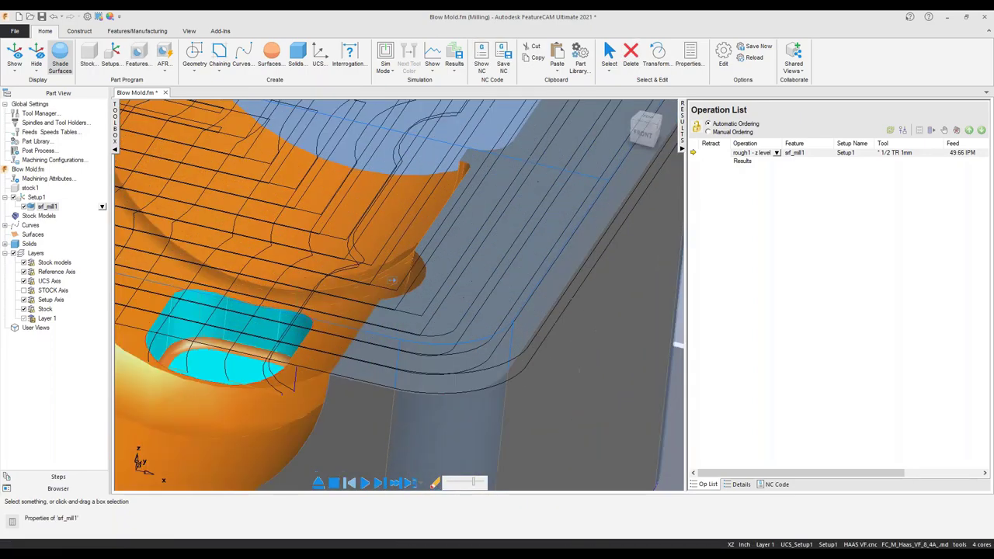
{"action": "left_click_drag", "start_coordinate": [238, 223], "coordinate": [403, 323]}
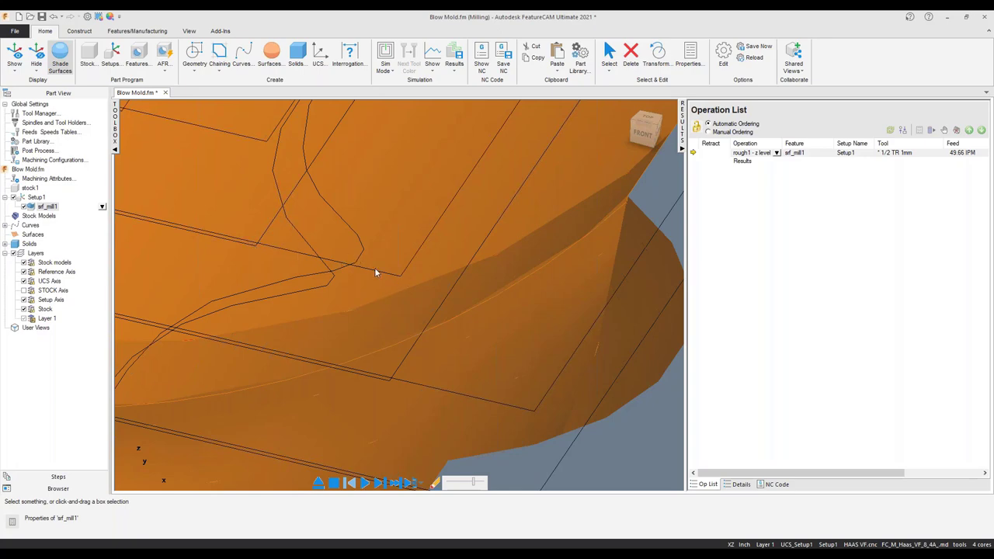
{"action": "scroll", "coordinate": [401, 279], "scroll_direction": "down", "scroll_amount": 5}
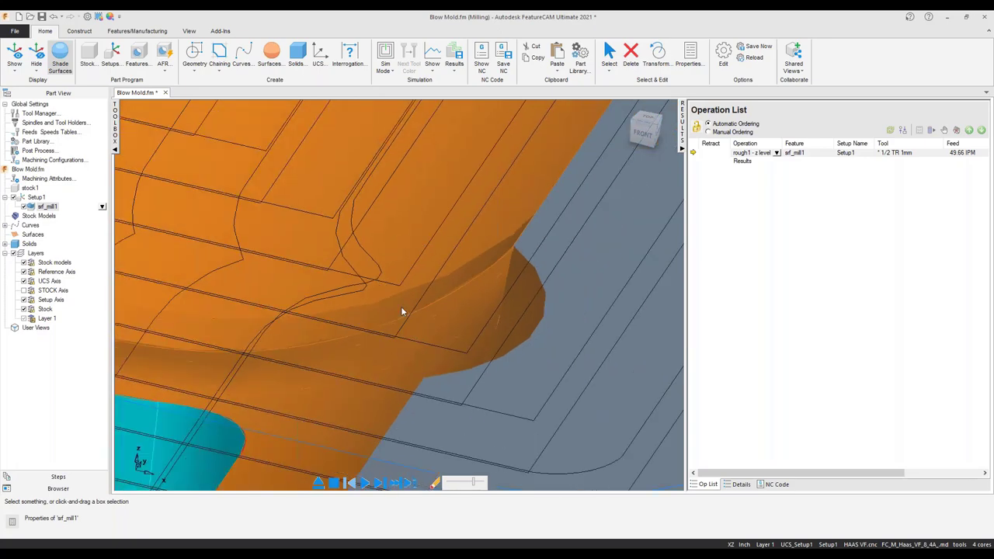
{"action": "left_click", "coordinate": [317, 483]}
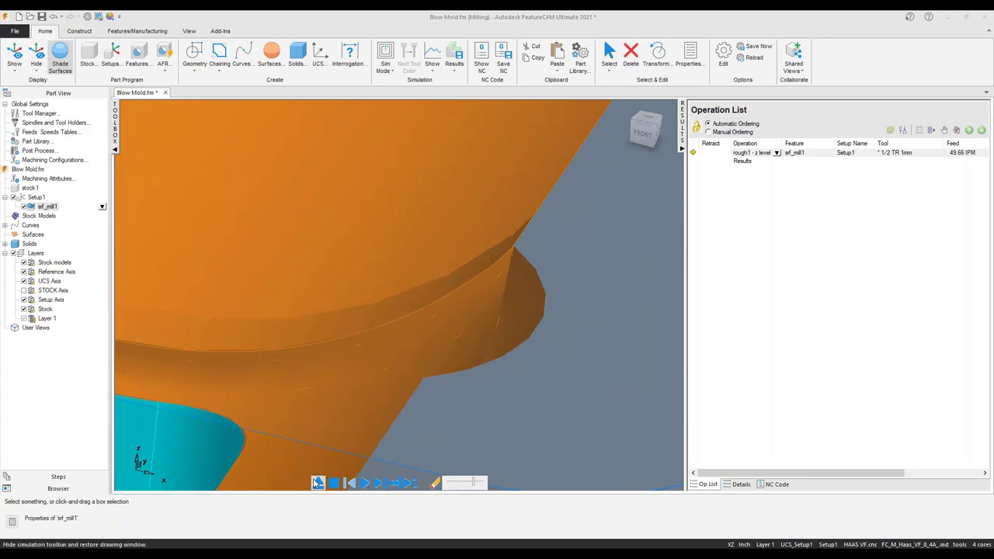
Set the Corner radius % of srf_mill1's rough1 operation to 10 and rerun the centerline simulation.
{"action": "left_click", "coordinate": [102, 207]}
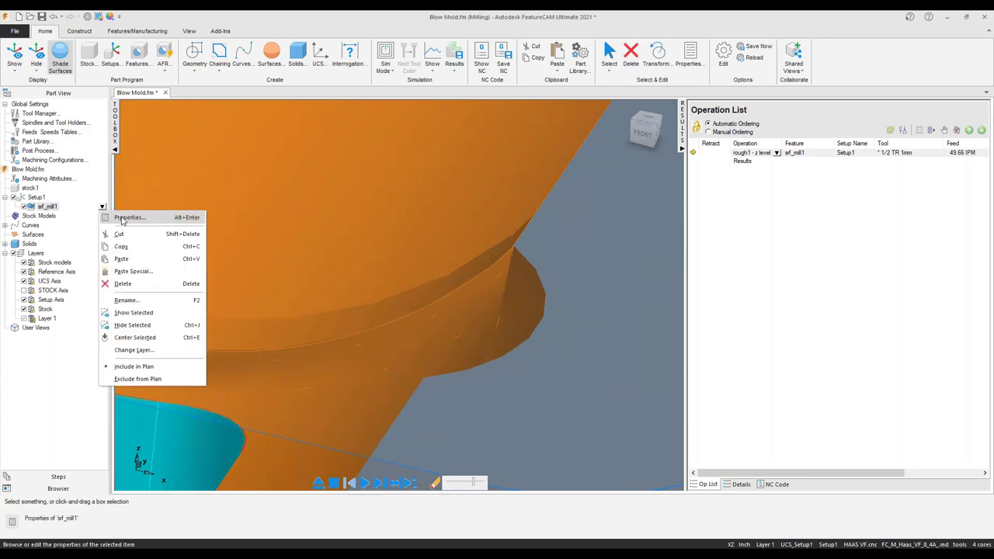
{"action": "left_click", "coordinate": [124, 217]}
{"action": "left_click", "coordinate": [522, 185]}
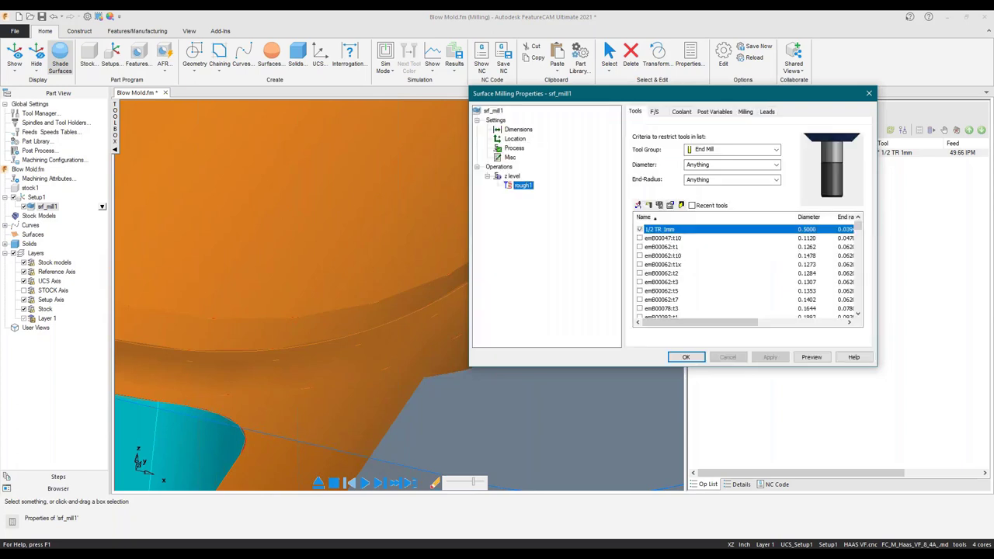
{"action": "left_click", "coordinate": [745, 111]}
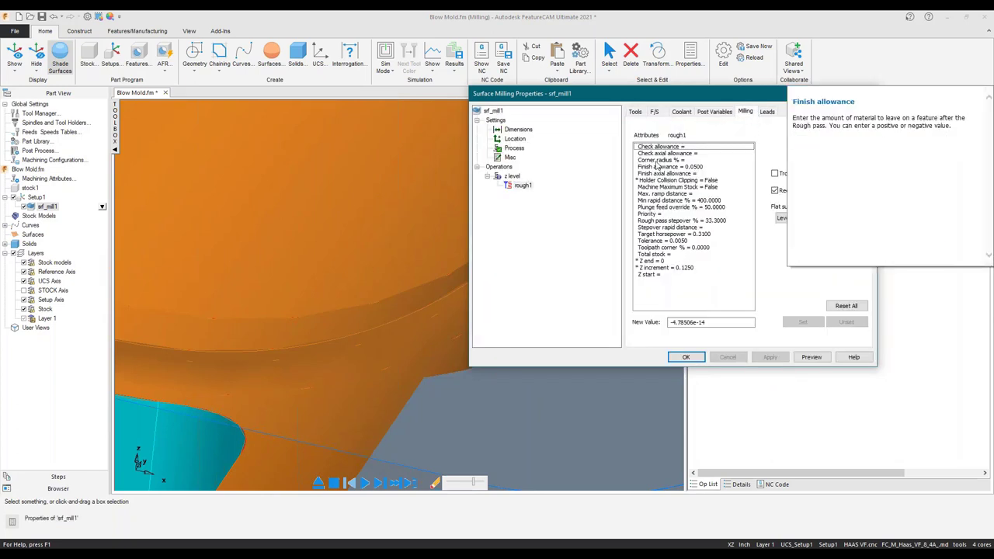
{"action": "left_click", "coordinate": [657, 160]}
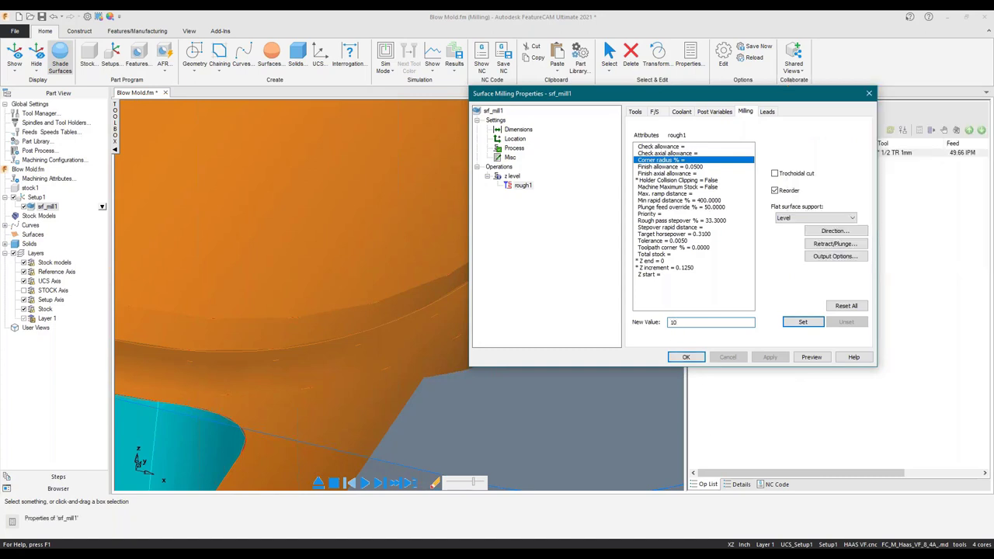
{"action": "type", "text": "10"}
{"action": "left_click", "coordinate": [801, 322]}
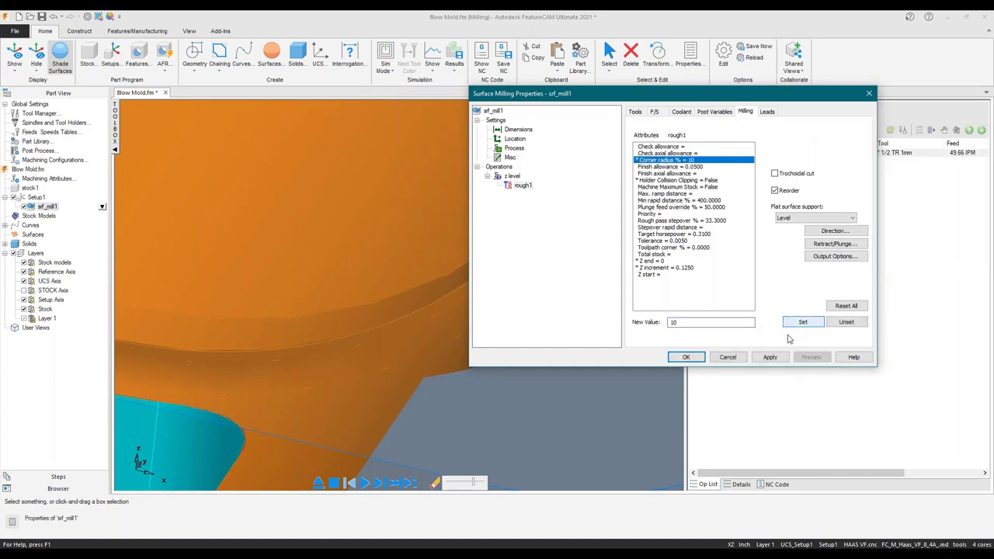
{"action": "left_click", "coordinate": [770, 357]}
{"action": "key", "text": "Return"}
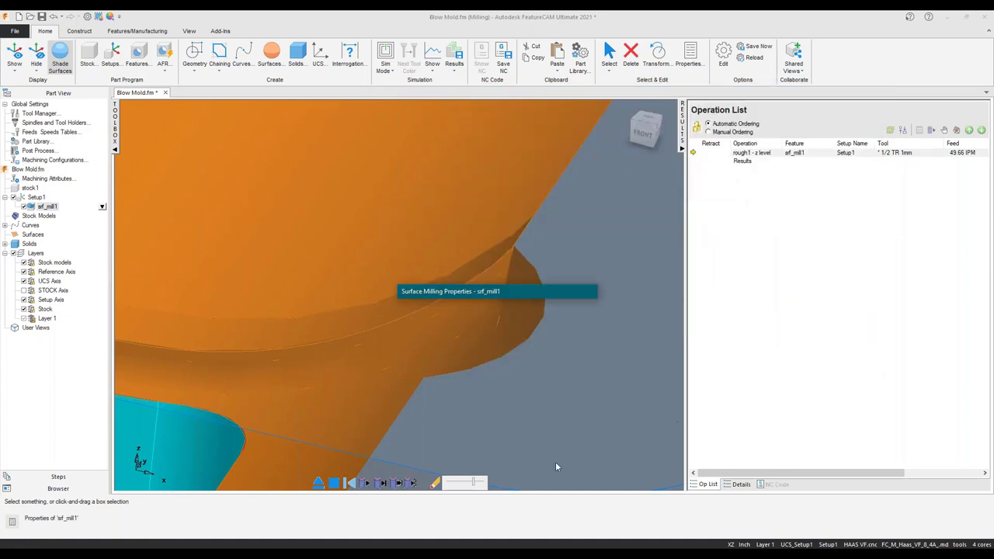
{"action": "left_click", "coordinate": [365, 484]}
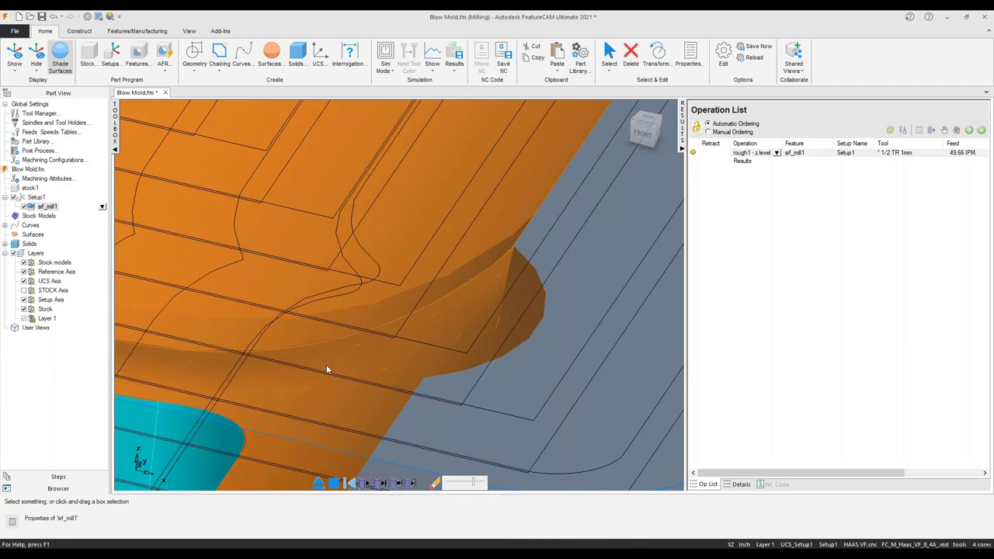
Clear the Corner radius % of srf_mill1's rough1 operation, set its Toolpath corner % to 10, and preview the toolpath.
{"action": "double_click", "coordinate": [562, 370]}
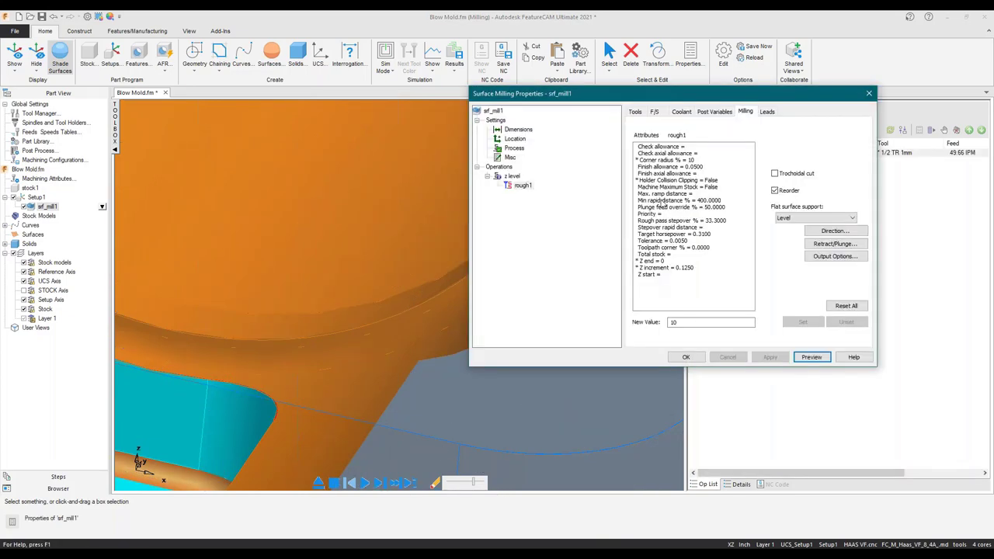
{"action": "left_click", "coordinate": [668, 154]}
{"action": "left_click", "coordinate": [673, 160]}
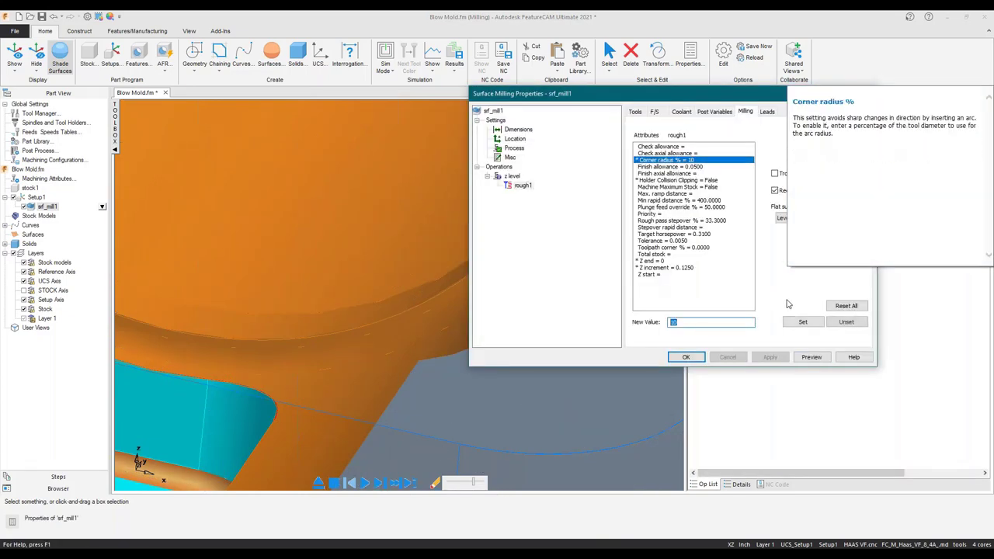
{"action": "left_click", "coordinate": [847, 323]}
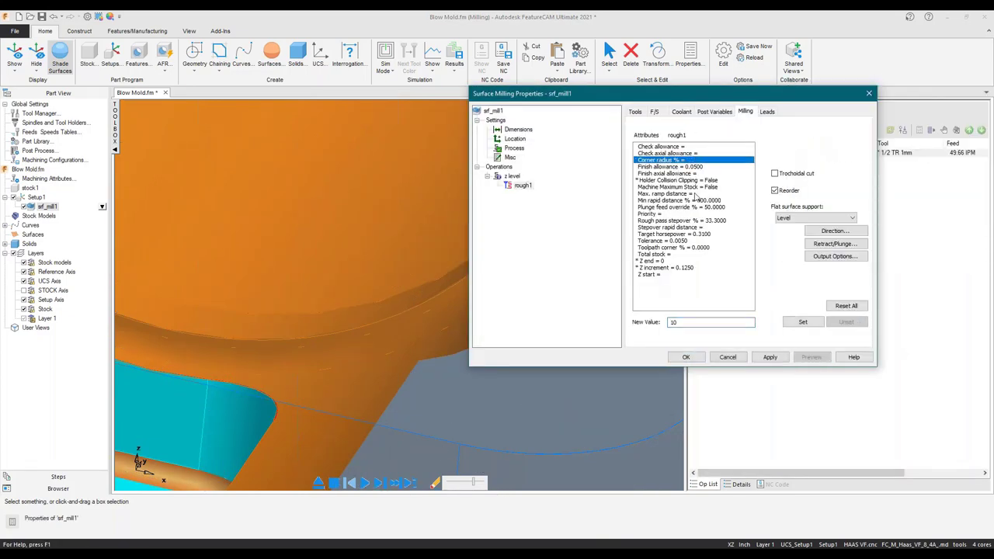
{"action": "left_click", "coordinate": [668, 247]}
{"action": "type", "text": "1"}
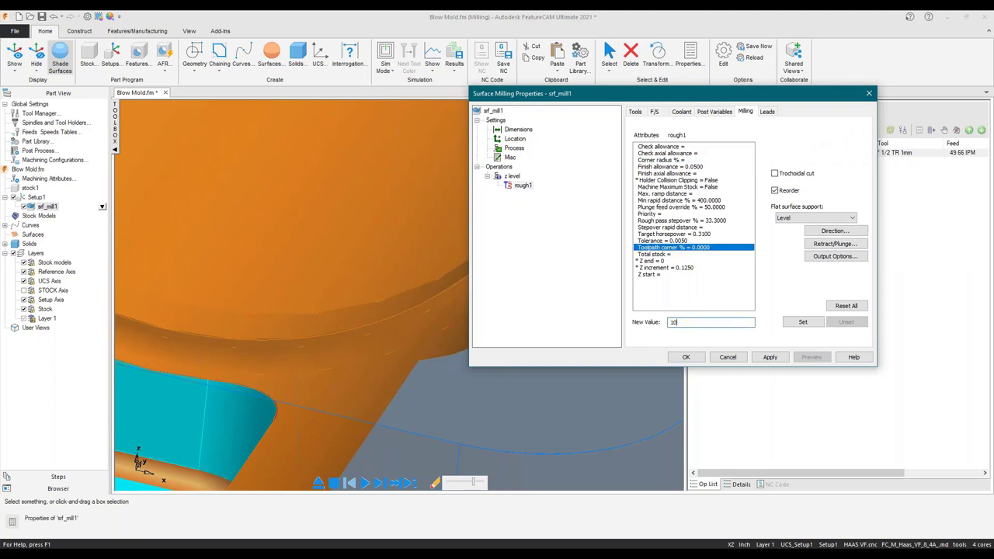
{"action": "left_click", "coordinate": [804, 323]}
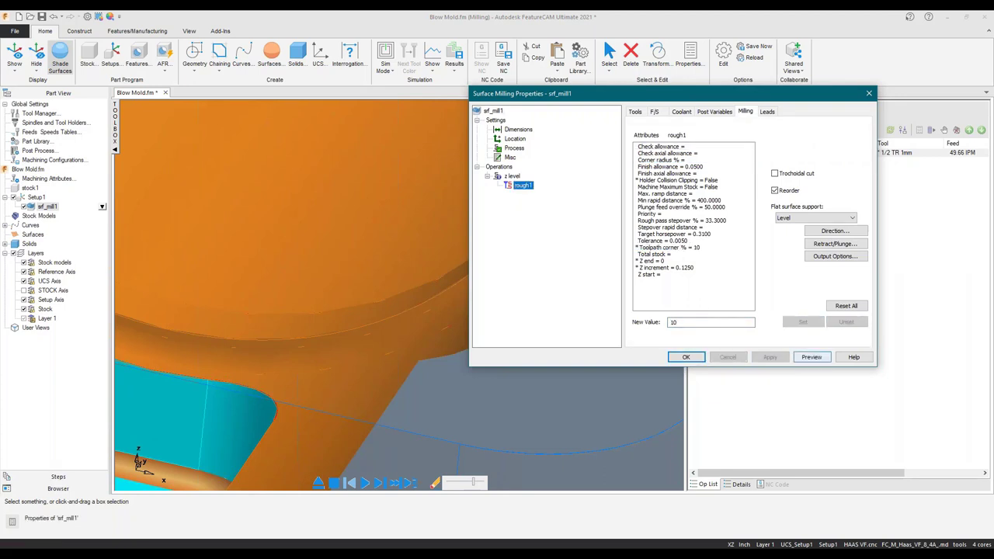
{"action": "left_click", "coordinate": [812, 357]}
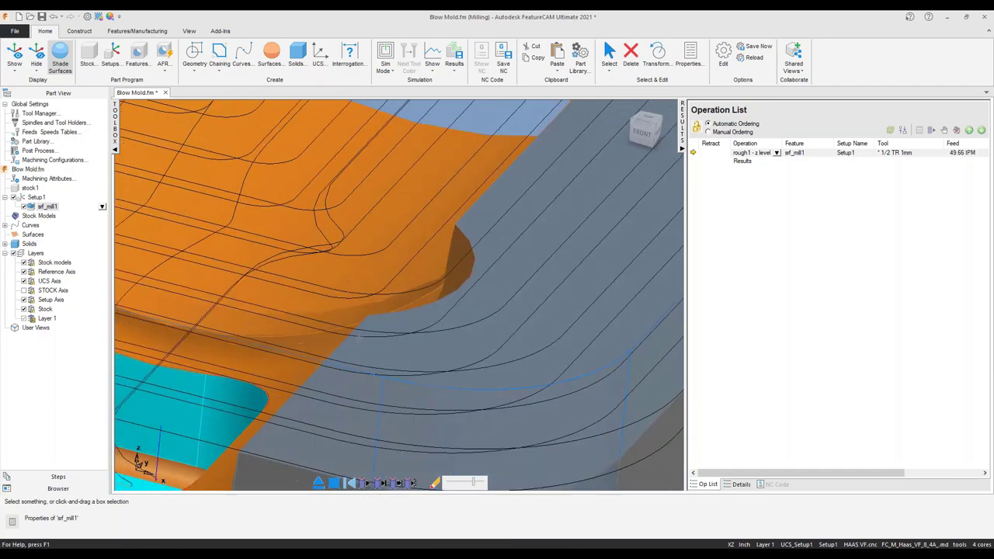
Examine how the roughing passes round their corners around the mold cavities, and stop the simulation.
{"action": "middle_click_drag", "start_coordinate": [360, 339], "coordinate": [321, 289]}
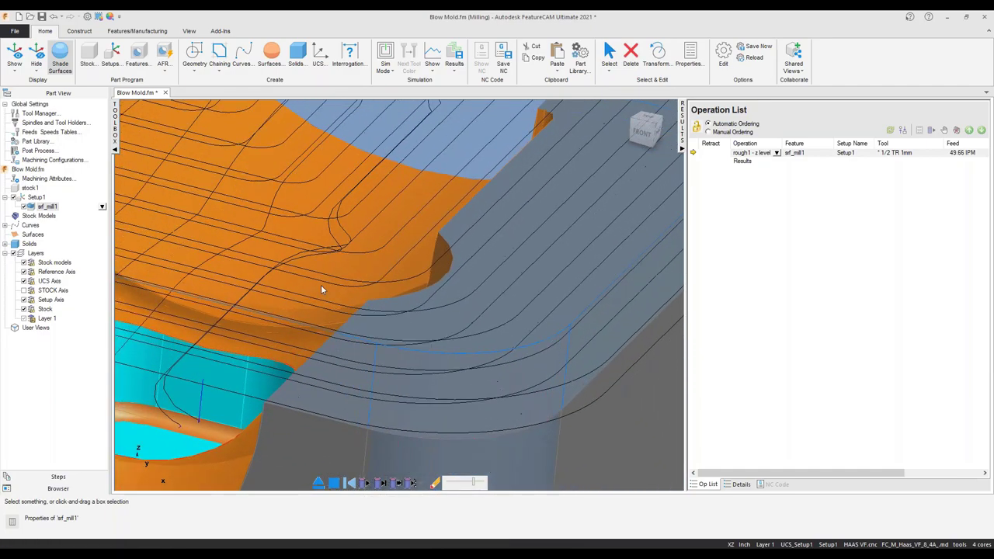
{"action": "scroll", "coordinate": [354, 290], "scroll_direction": "up", "scroll_amount": 2}
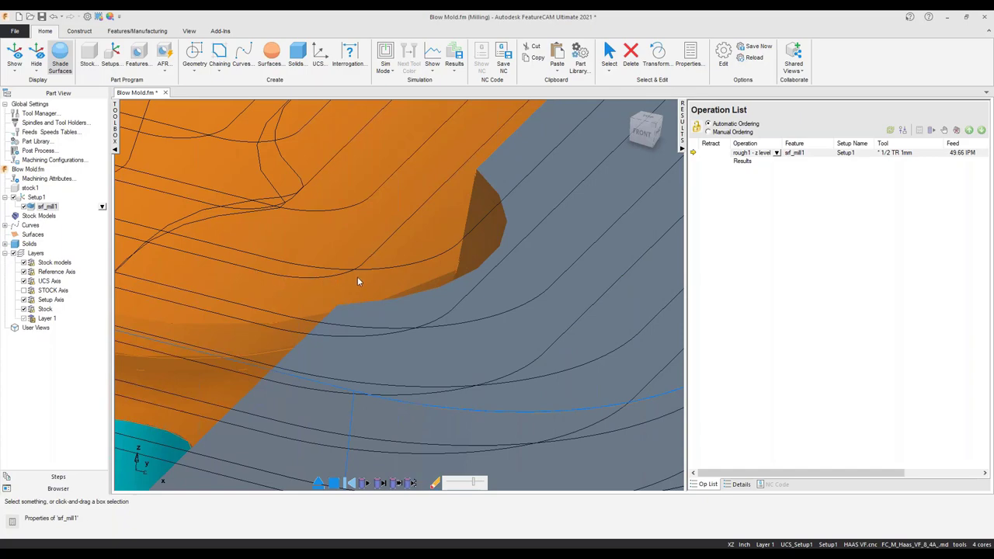
{"action": "scroll", "coordinate": [357, 276], "scroll_direction": "down", "scroll_amount": 3}
{"action": "middle_click_drag", "start_coordinate": [396, 357], "coordinate": [312, 262]}
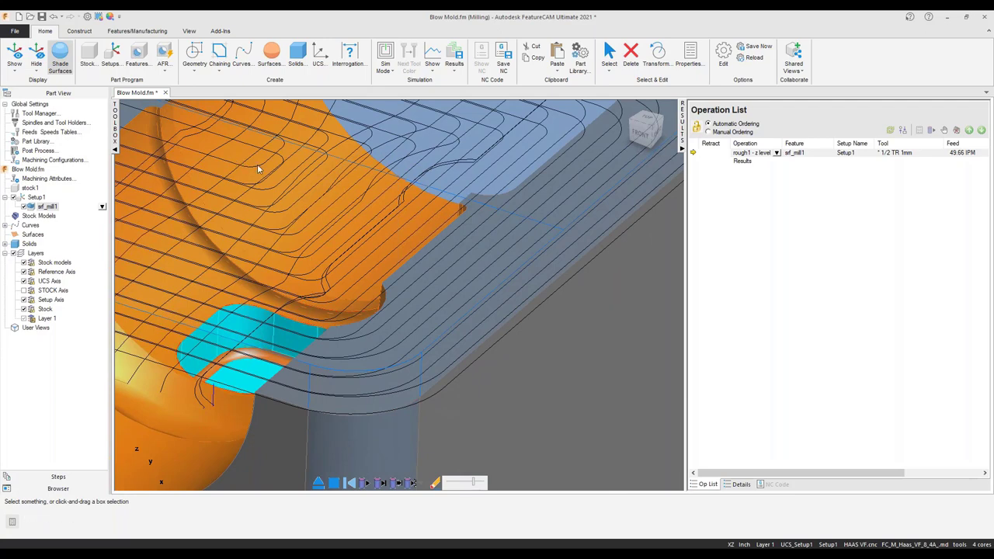
{"action": "scroll", "coordinate": [285, 174], "scroll_direction": "down", "scroll_amount": 3}
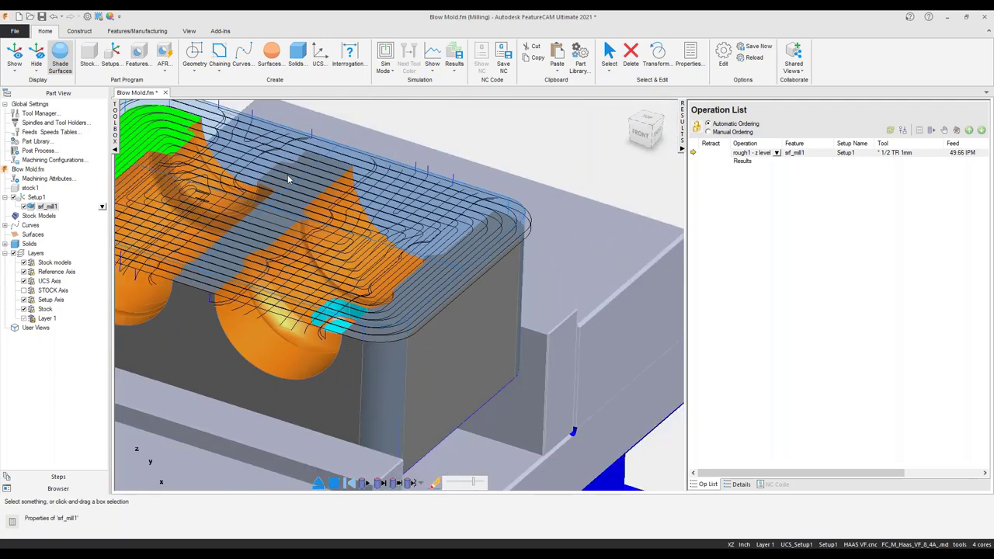
{"action": "middle_click_drag", "start_coordinate": [398, 338], "coordinate": [588, 354]}
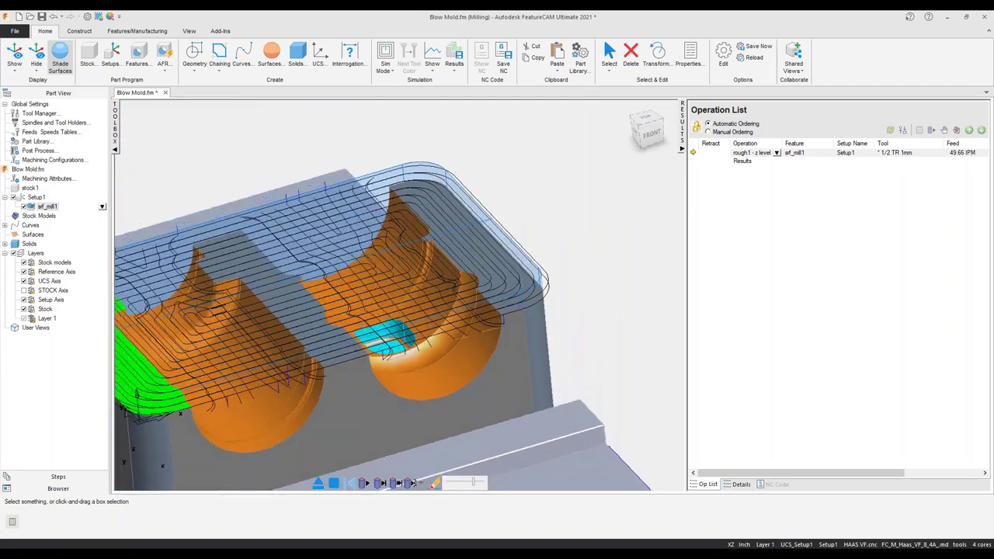
{"action": "scroll", "coordinate": [485, 307], "scroll_direction": "up", "scroll_amount": 3}
{"action": "scroll", "coordinate": [485, 307], "scroll_direction": "up", "scroll_amount": 3}
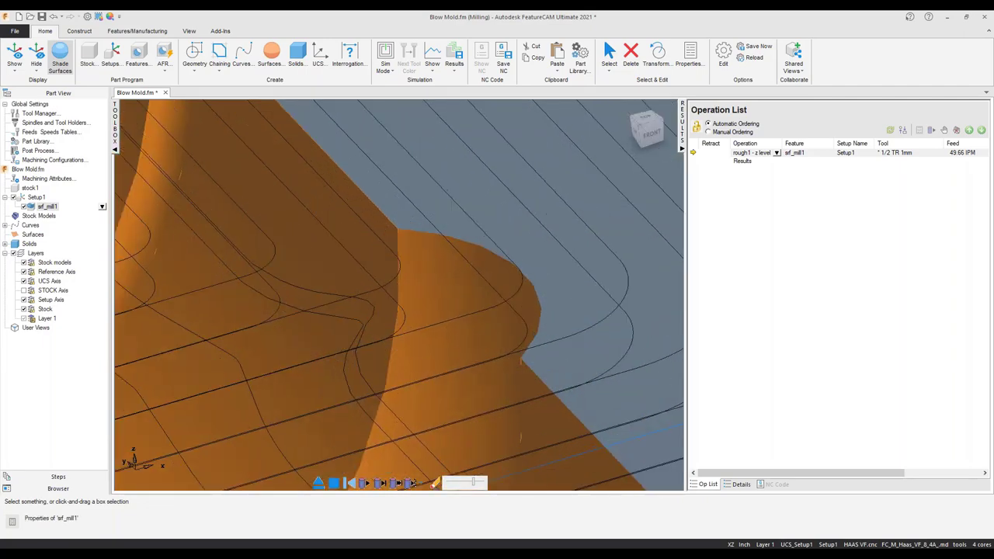
{"action": "left_click_drag", "start_coordinate": [287, 247], "coordinate": [506, 374]}
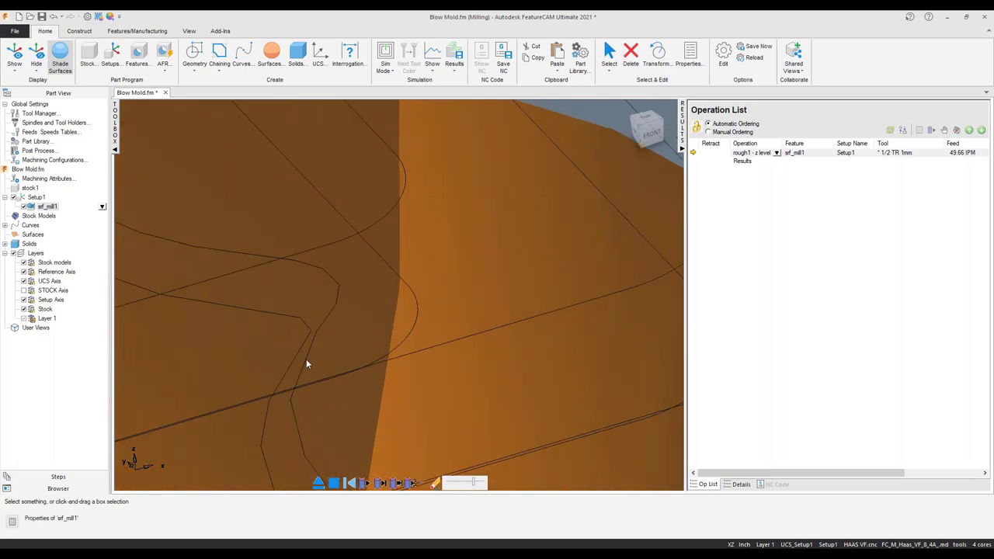
{"action": "middle_click_drag", "start_coordinate": [416, 348], "coordinate": [336, 278]}
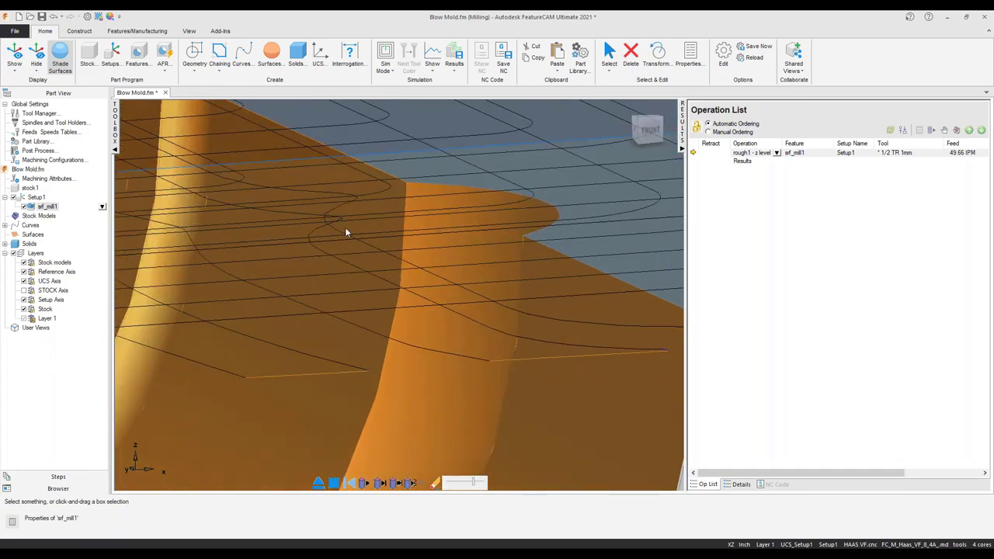
{"action": "left_click", "coordinate": [334, 483]}
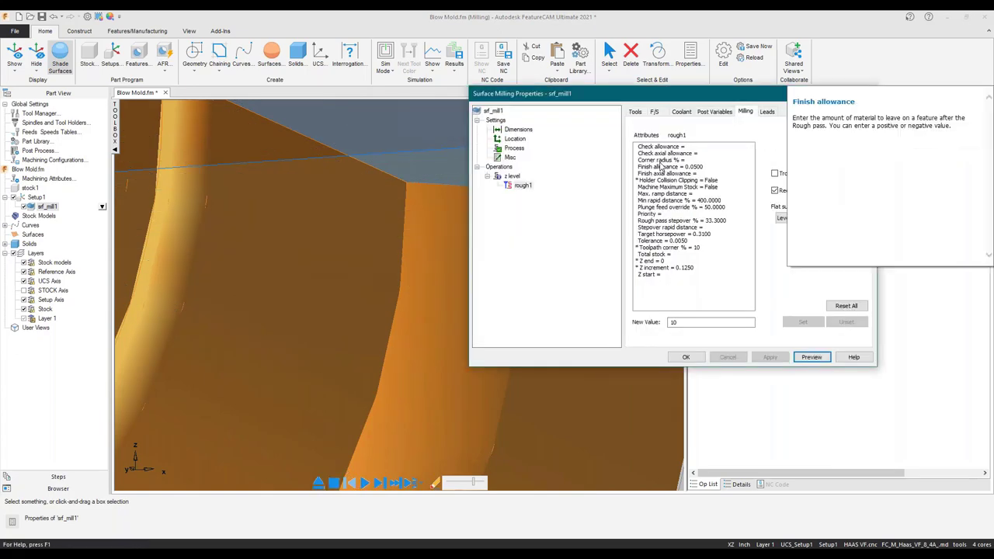
Set the Corner radius % of rough1 to 5, apply it, and rerun the toolpath simulation of srf_mill1.
{"action": "left_click", "coordinate": [659, 160]}
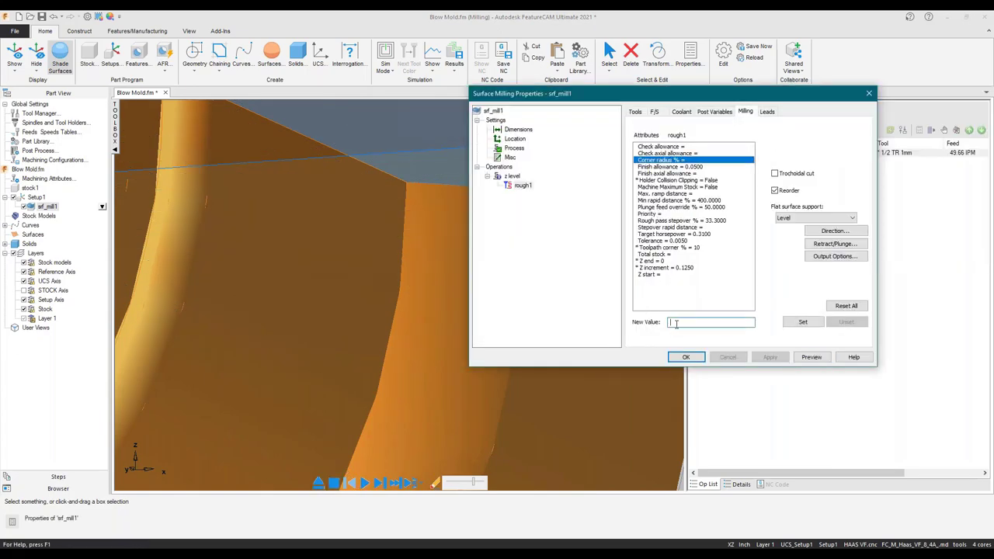
{"action": "left_click", "coordinate": [803, 323]}
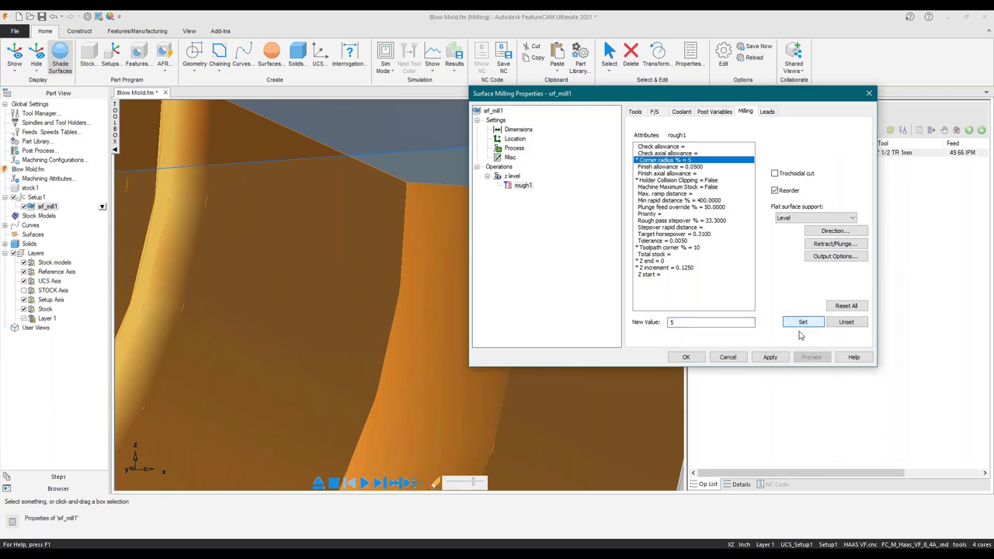
{"action": "left_click", "coordinate": [770, 357]}
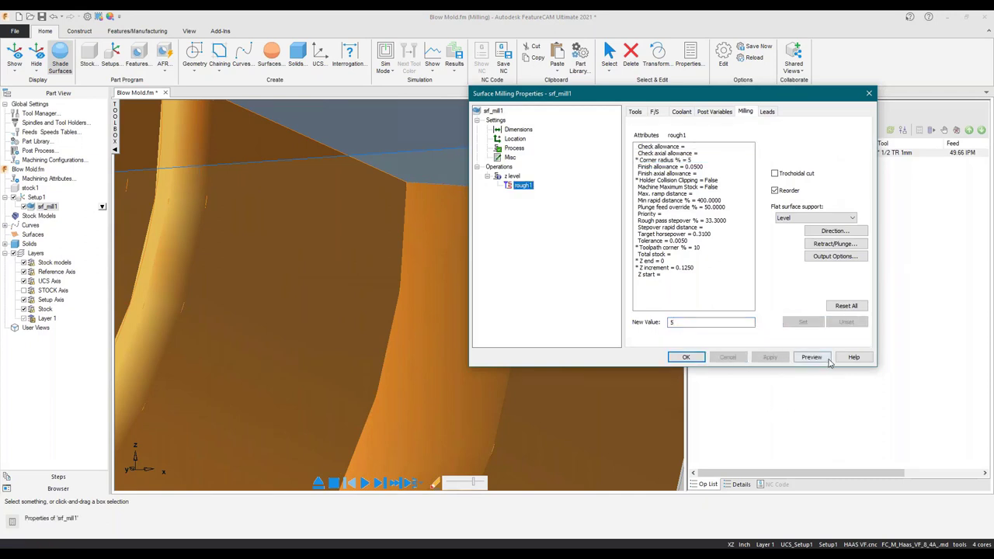
{"action": "left_click", "coordinate": [812, 357]}
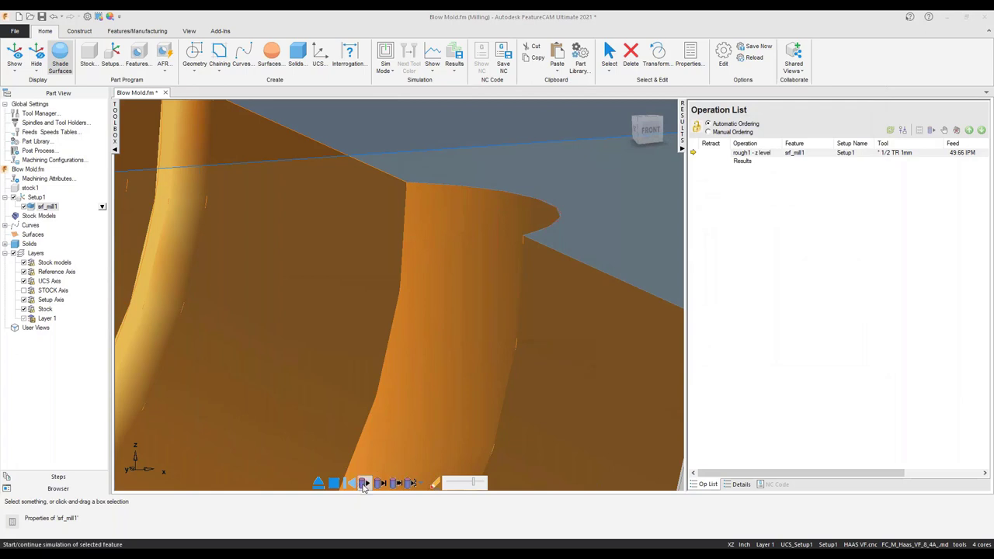
{"action": "left_click", "coordinate": [365, 483]}
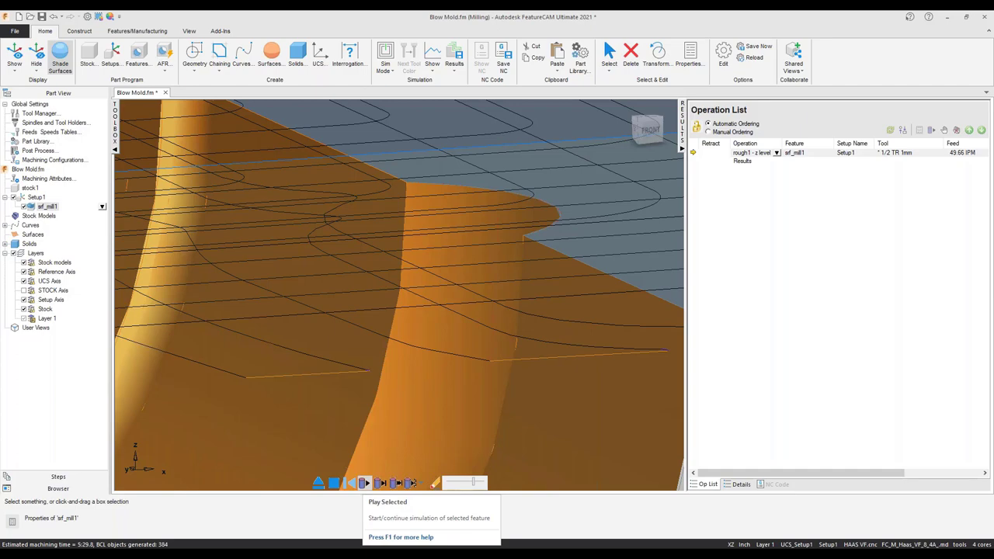
Inspect the simulated toolpath corners along the cavity wall and over the whole cavity, and exit the simulation.
{"action": "middle_click_drag", "start_coordinate": [373, 420], "coordinate": [439, 334]}
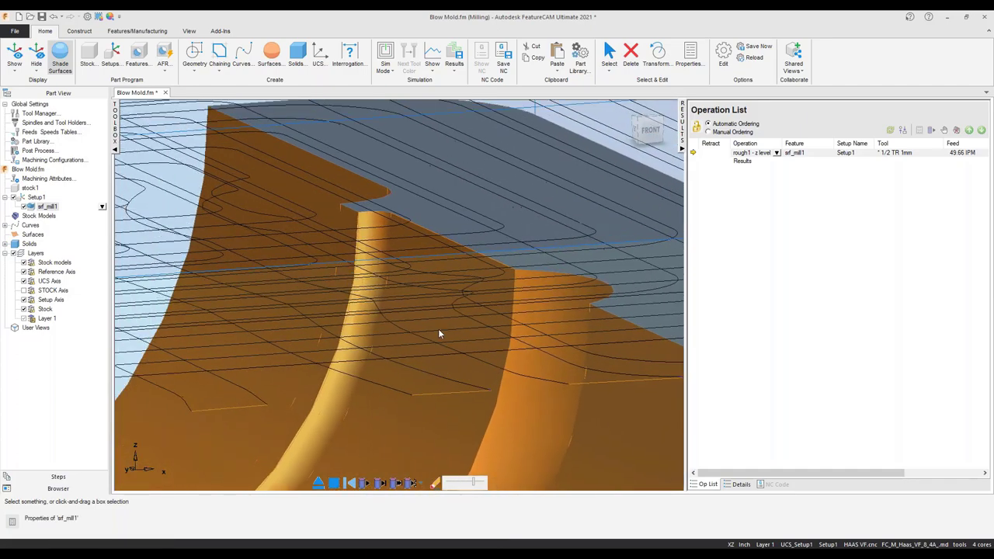
{"action": "scroll", "coordinate": [466, 360], "scroll_direction": "up", "scroll_amount": 5}
{"action": "middle_click_drag", "start_coordinate": [499, 290], "coordinate": [538, 469]}
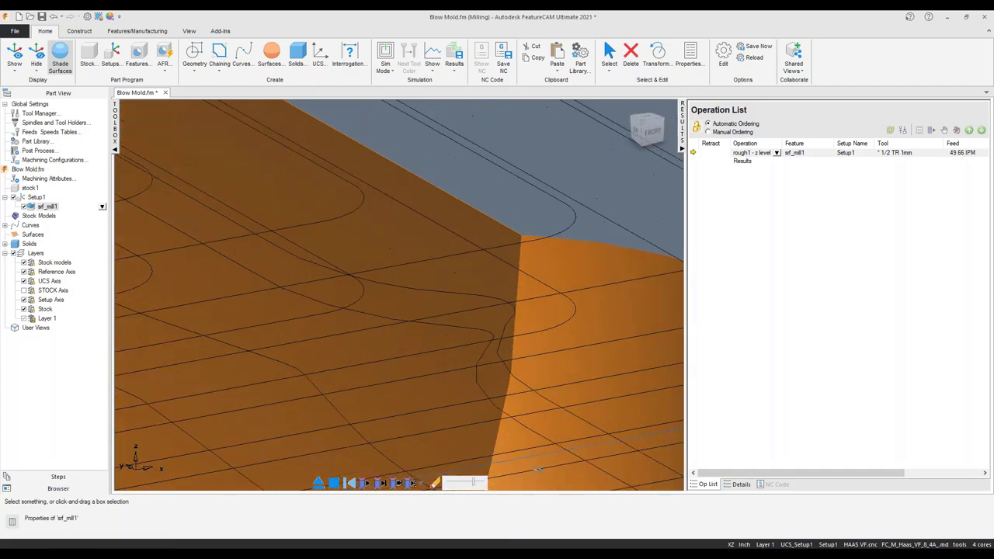
{"action": "scroll", "coordinate": [538, 469], "scroll_direction": "up", "scroll_amount": 3}
{"action": "scroll", "coordinate": [467, 311], "scroll_direction": "down", "scroll_amount": 6}
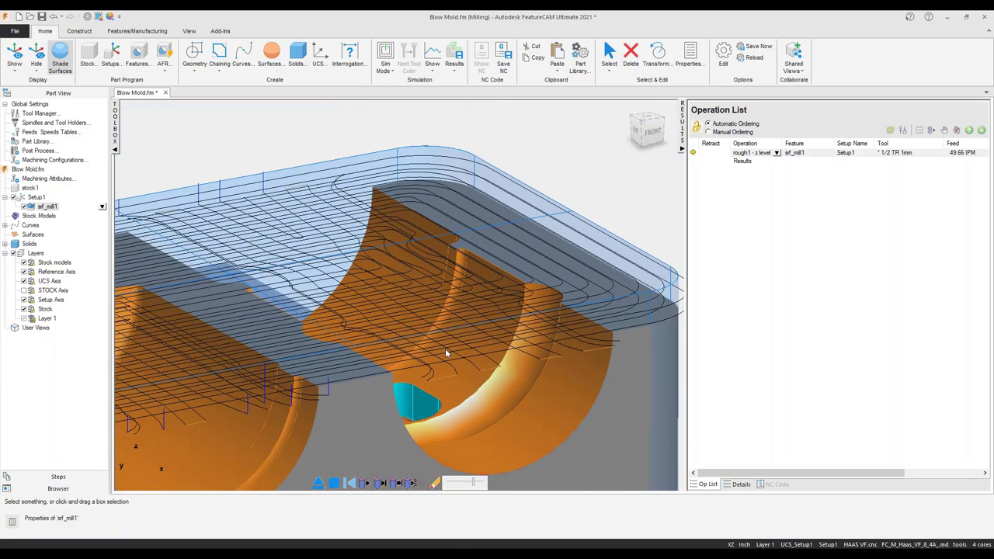
{"action": "left_click", "coordinate": [318, 483]}
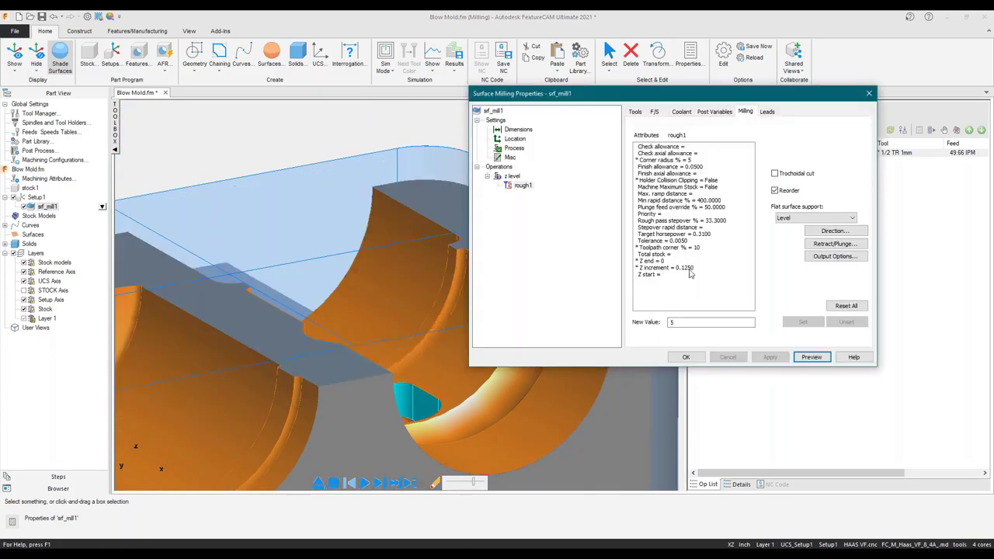
Unset the Z end attribute of srf_mill1's rough1 operation and inspect the cavity from the other side.
{"action": "left_click", "coordinate": [655, 262]}
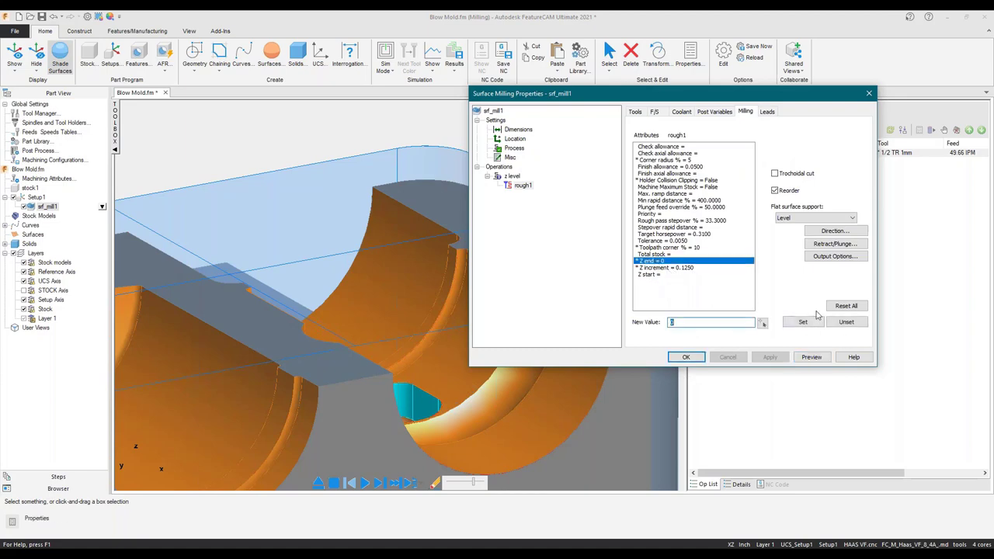
{"action": "left_click", "coordinate": [846, 322]}
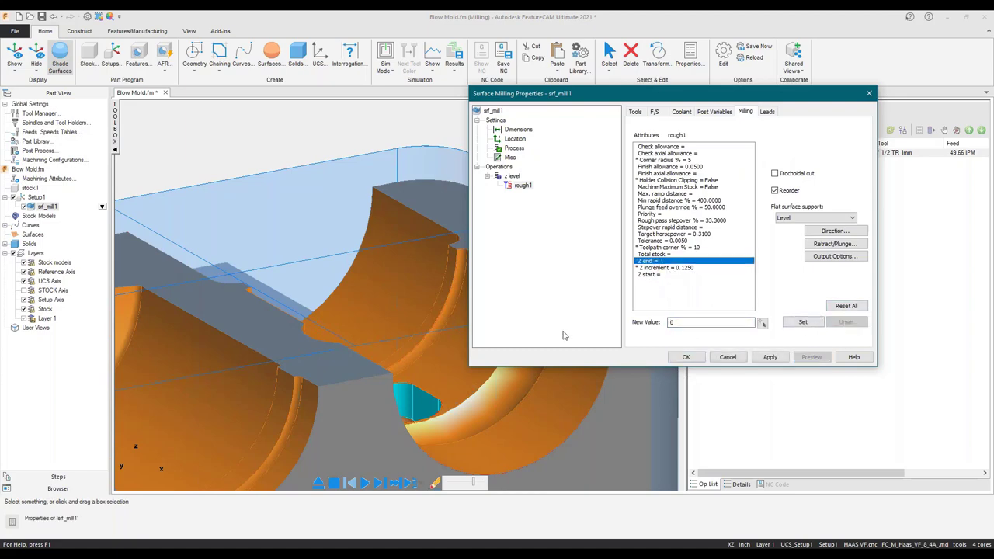
{"action": "middle_click_drag", "start_coordinate": [350, 431], "coordinate": [404, 431]}
{"action": "middle_click_drag", "start_coordinate": [230, 292], "coordinate": [244, 274]}
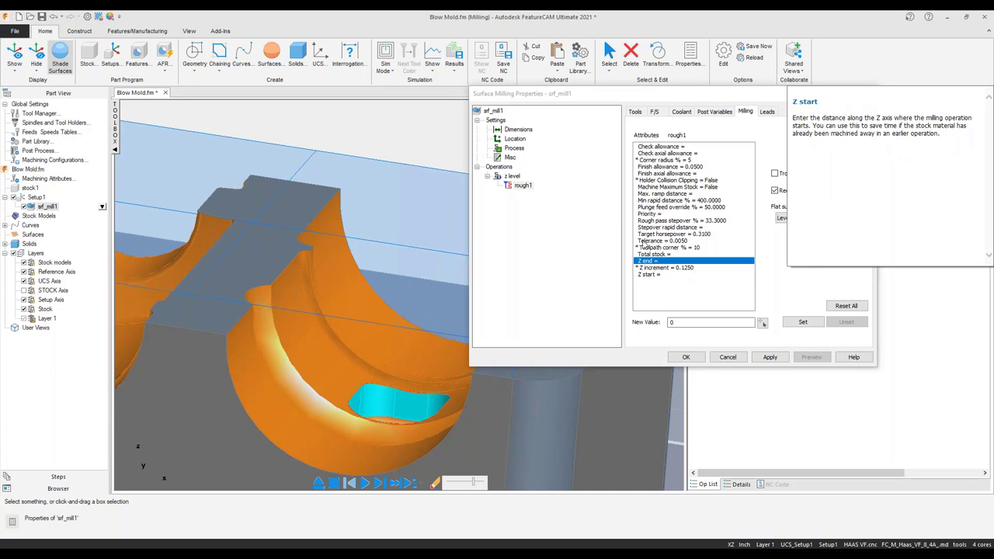
Review rough1's Tolerance, Stepover rapid distance, Rough pass stepover % and Max. ramp distance attributes with their help descriptions.
{"action": "left_click", "coordinate": [645, 241]}
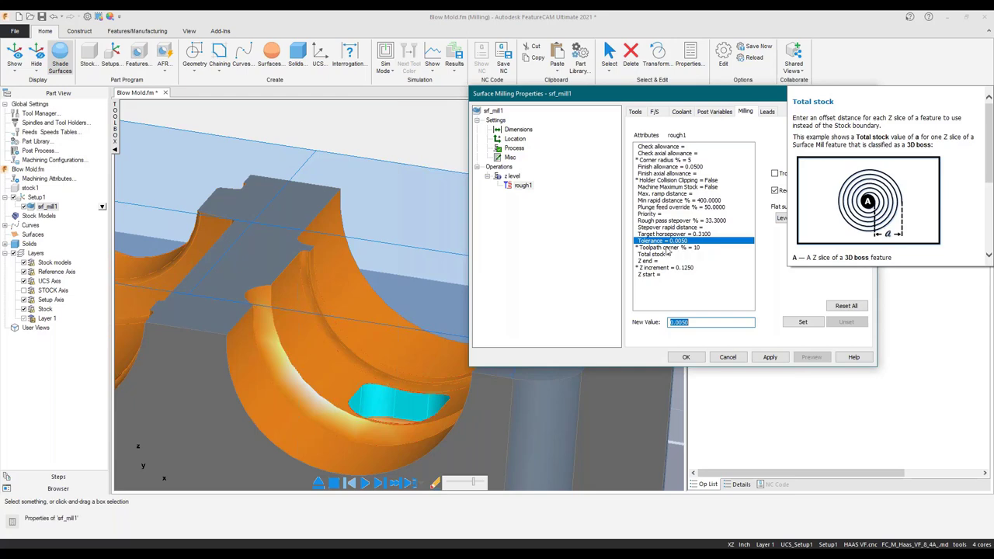
{"action": "mouse_move", "coordinate": [653, 243]}
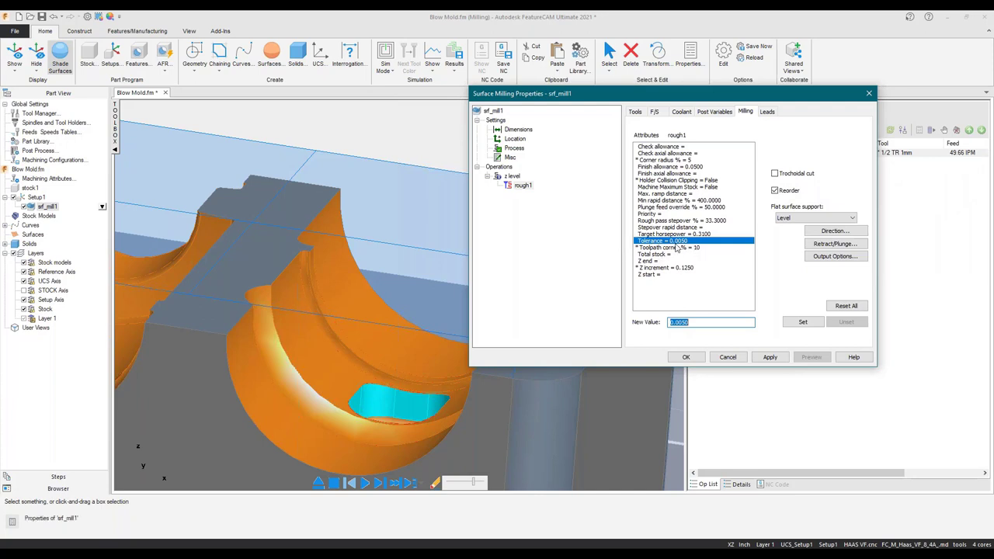
{"action": "mouse_move", "coordinate": [684, 247]}
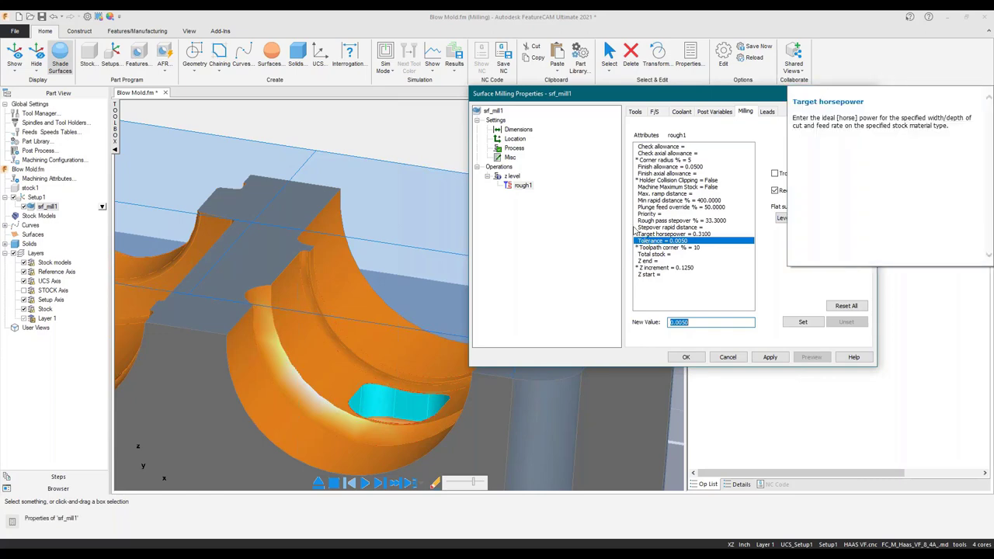
{"action": "left_click", "coordinate": [648, 228]}
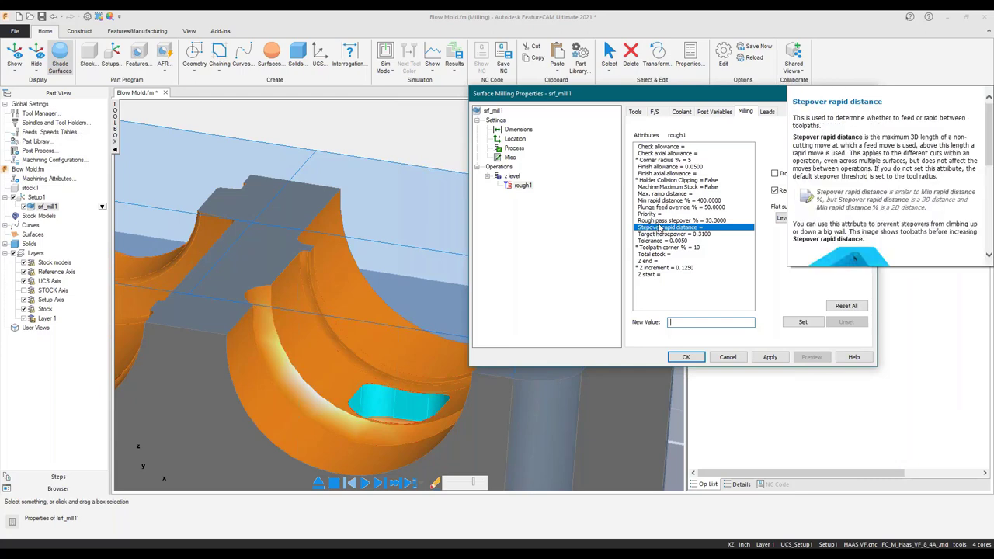
{"action": "left_click", "coordinate": [657, 221]}
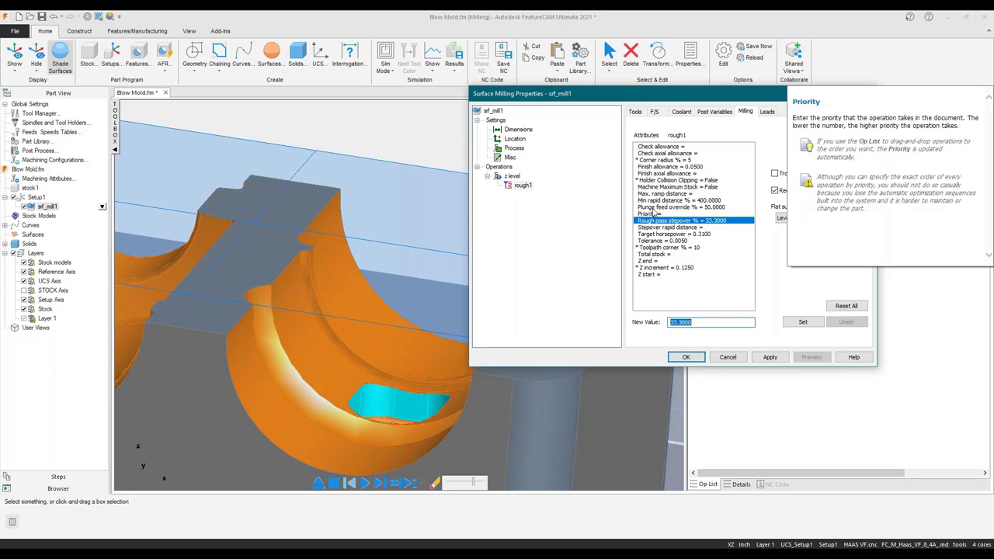
{"action": "left_click", "coordinate": [662, 193]}
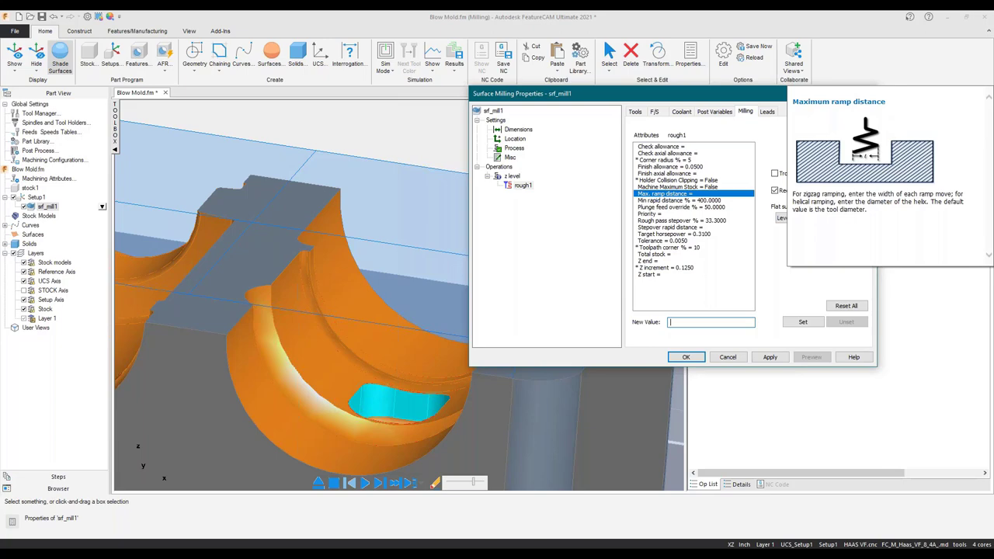
Set rough1's Holder Collision Clipping and Machine Maximum Stock to True, apply them, and check the Holder clearance attribute.
{"action": "left_click", "coordinate": [661, 180]}
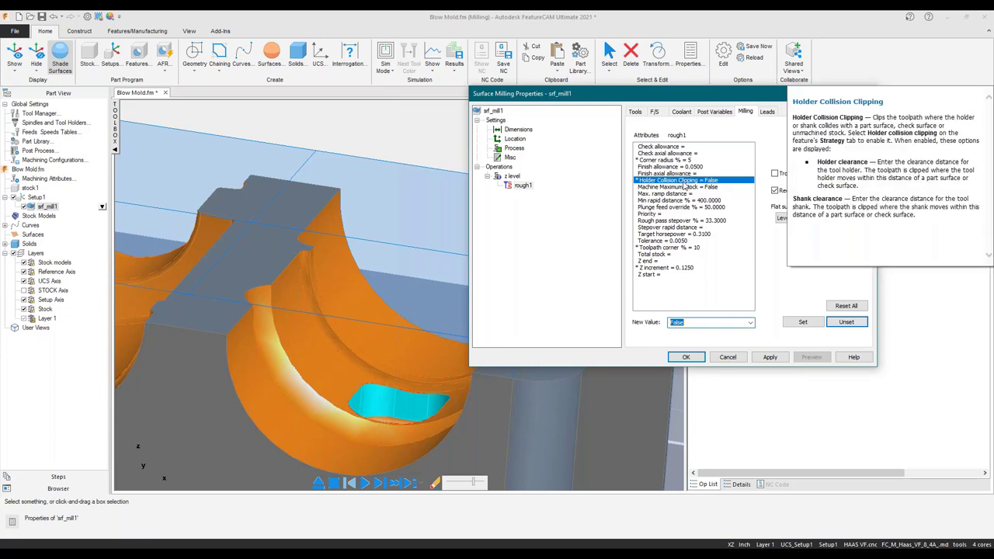
{"action": "left_click", "coordinate": [750, 322]}
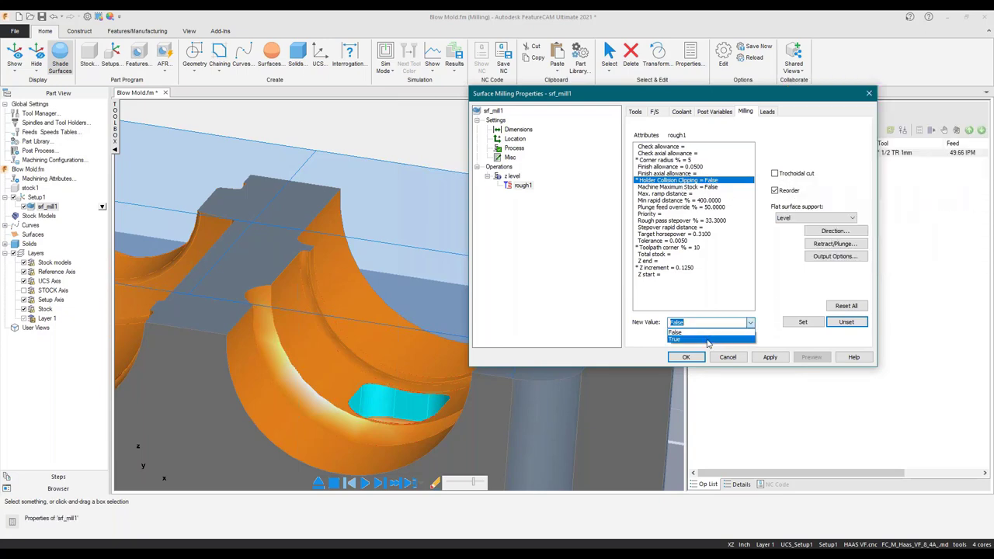
{"action": "left_click", "coordinate": [707, 343]}
{"action": "left_click", "coordinate": [803, 321]}
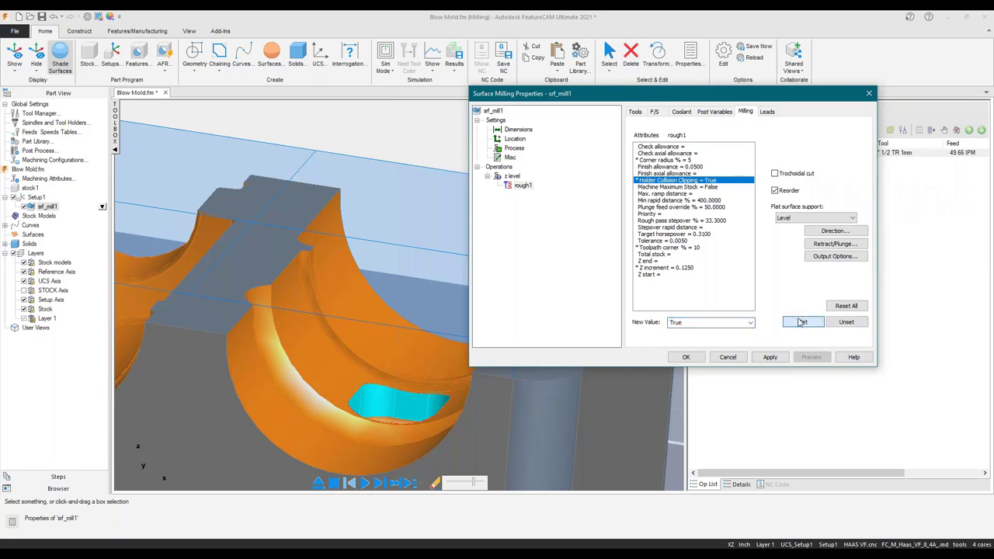
{"action": "left_click", "coordinate": [677, 188]}
{"action": "left_click", "coordinate": [751, 322]}
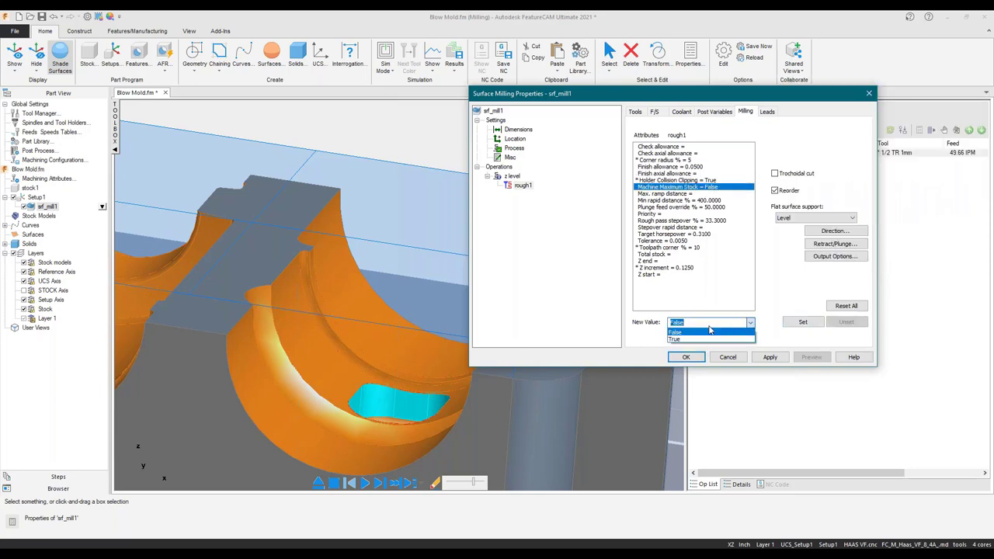
{"action": "left_click", "coordinate": [707, 340]}
{"action": "left_click", "coordinate": [803, 322]}
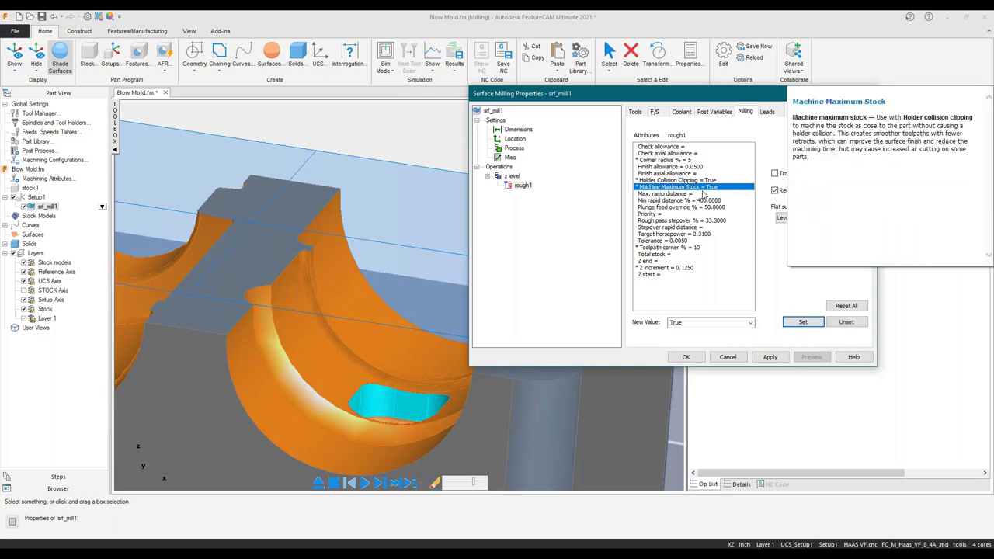
{"action": "mouse_move", "coordinate": [712, 192]}
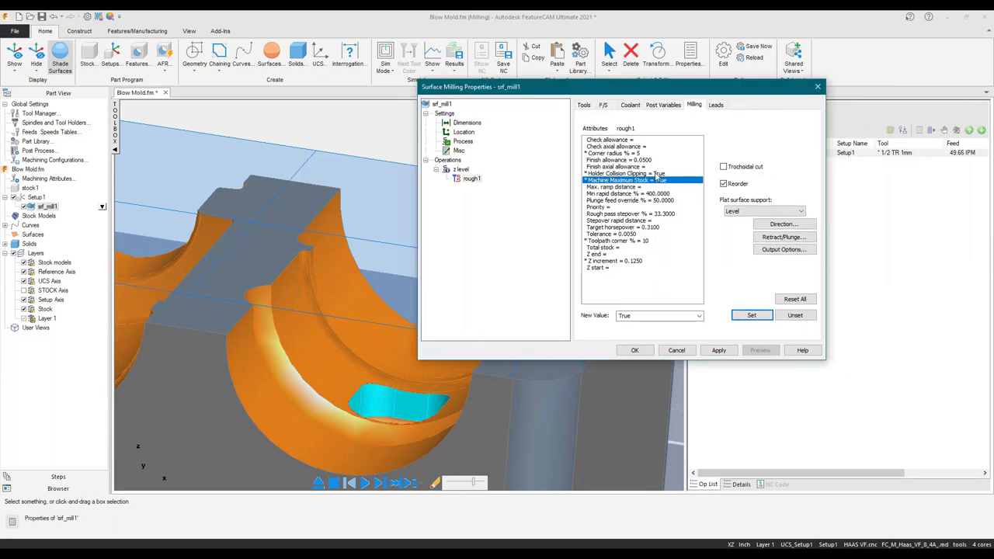
{"action": "left_click", "coordinate": [719, 350]}
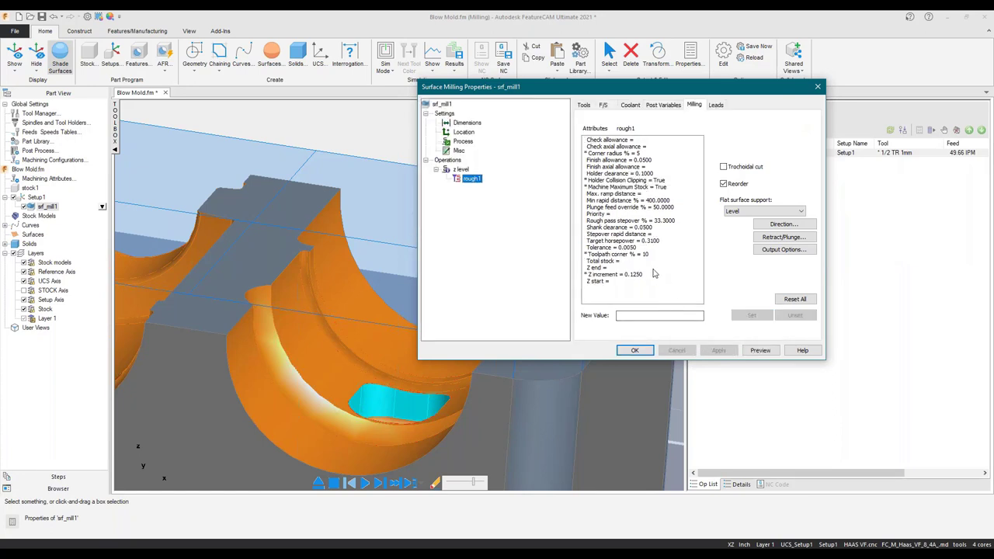
{"action": "left_click", "coordinate": [607, 174]}
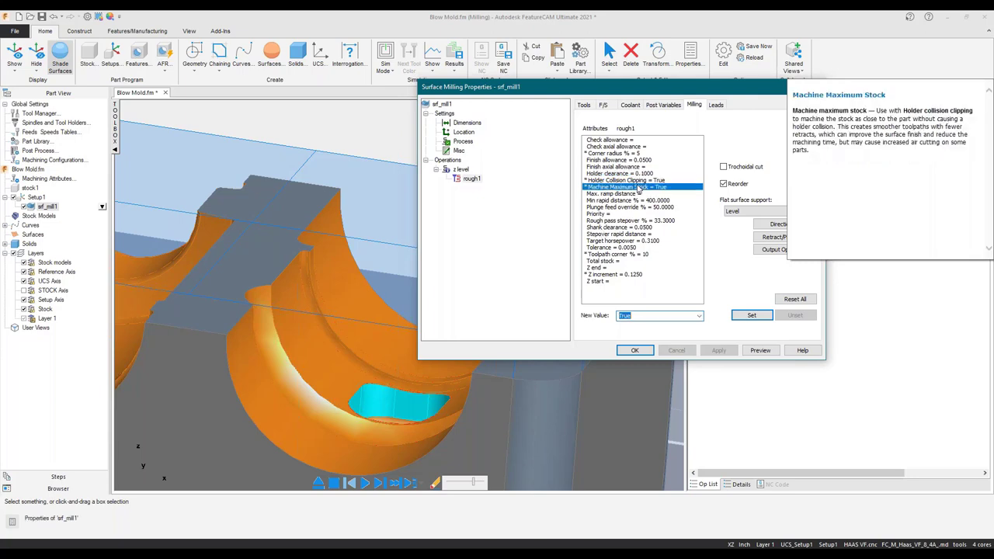
Unset the Machine Maximum Stock and Holder Collision Clipping attributes of rough1, applying each change.
{"action": "left_click", "coordinate": [633, 188]}
{"action": "left_click", "coordinate": [794, 316]}
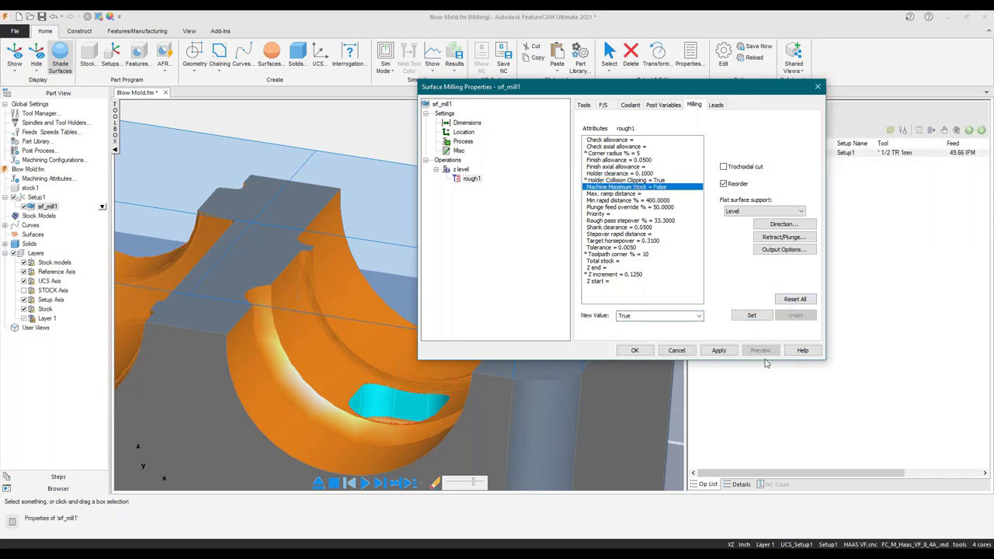
{"action": "left_click", "coordinate": [720, 350]}
{"action": "left_click", "coordinate": [625, 180]}
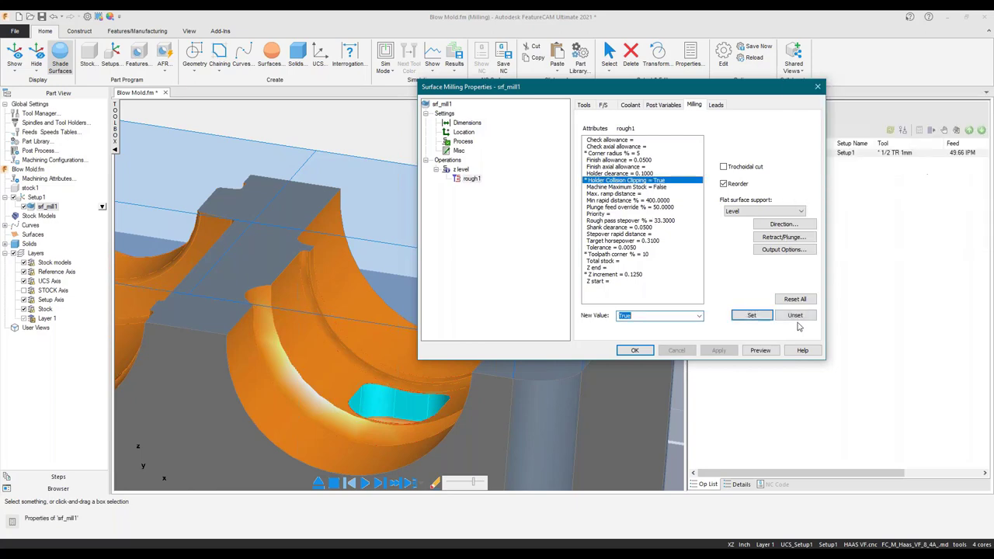
{"action": "left_click", "coordinate": [794, 316]}
{"action": "left_click", "coordinate": [719, 350]}
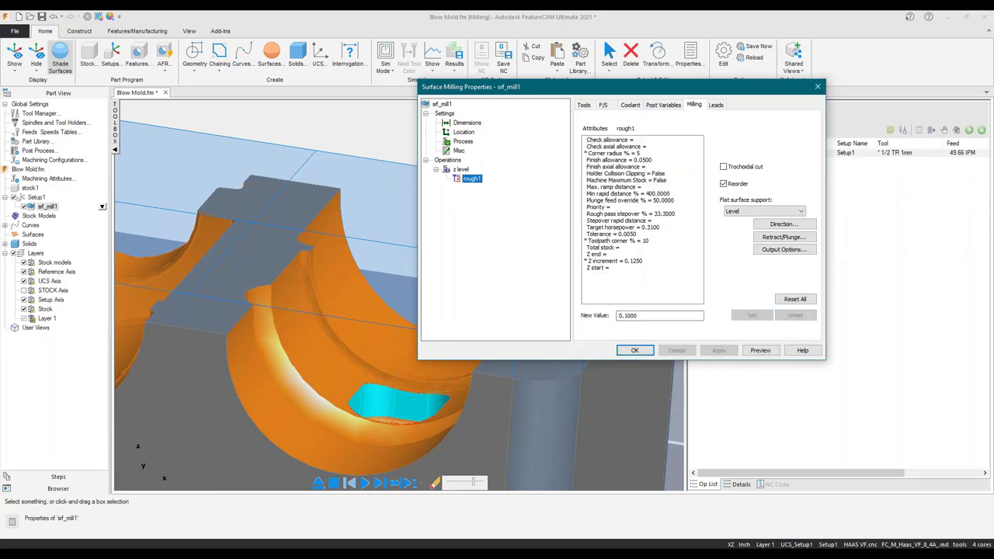
Review rough1's Finish allowance and Finish axial allowance attributes, keeping the mold cavities in view.
{"action": "mouse_move", "coordinate": [640, 209]}
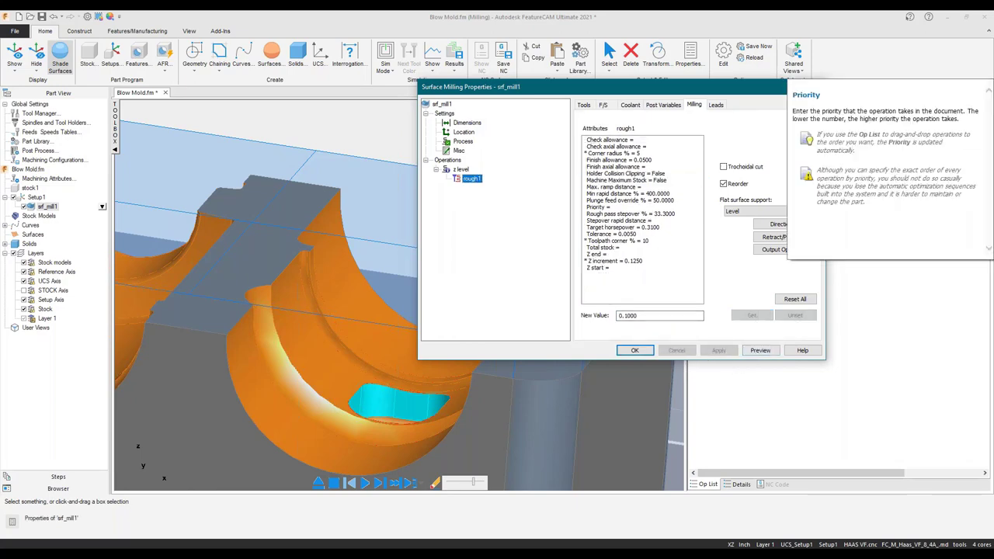
{"action": "left_click", "coordinate": [598, 161]}
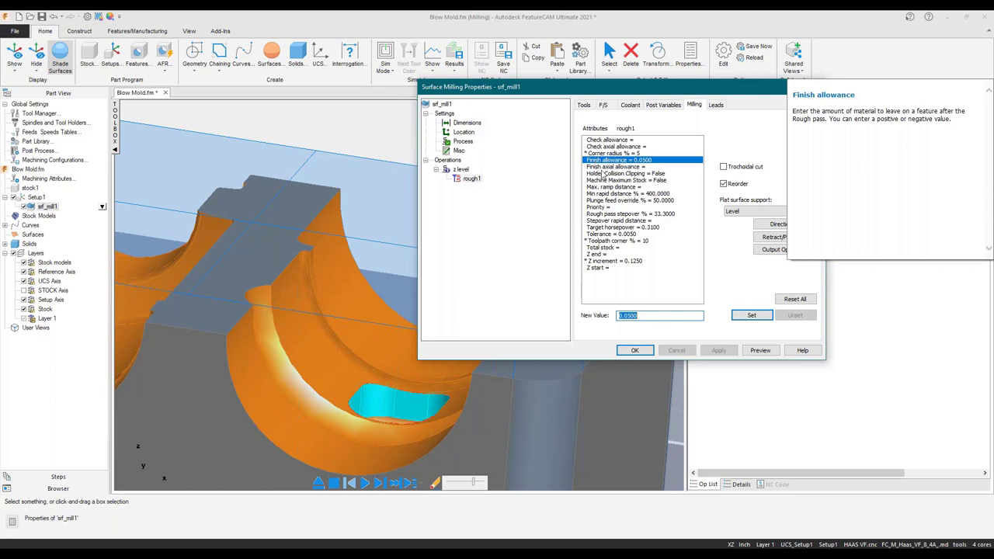
{"action": "left_click", "coordinate": [633, 168]}
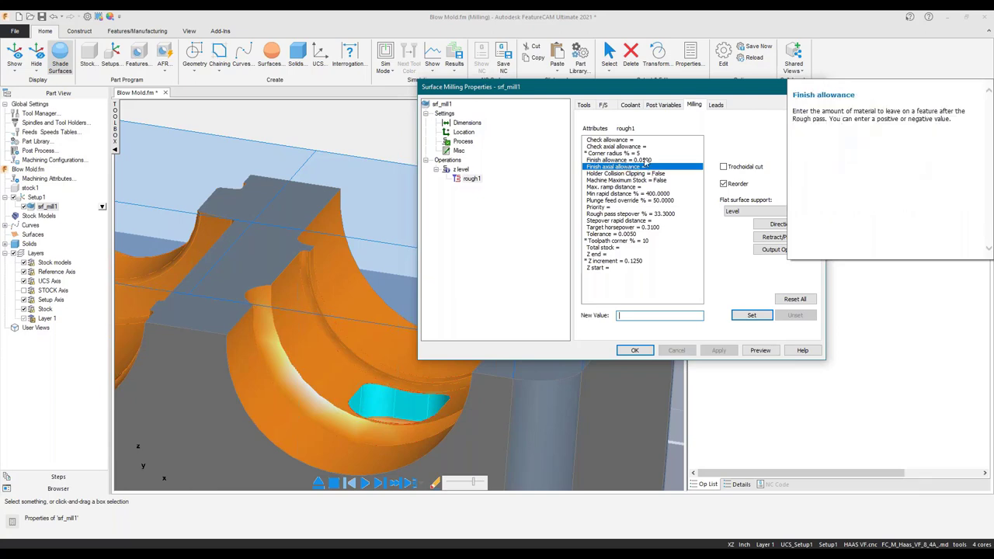
{"action": "left_click", "coordinate": [645, 160]}
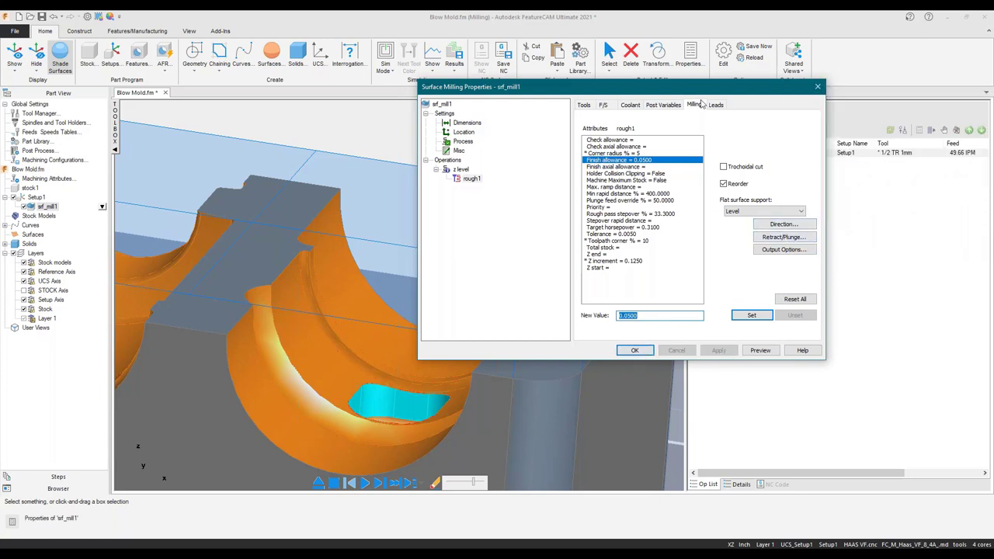
{"action": "left_click_drag", "start_coordinate": [694, 86], "coordinate": [764, 91]}
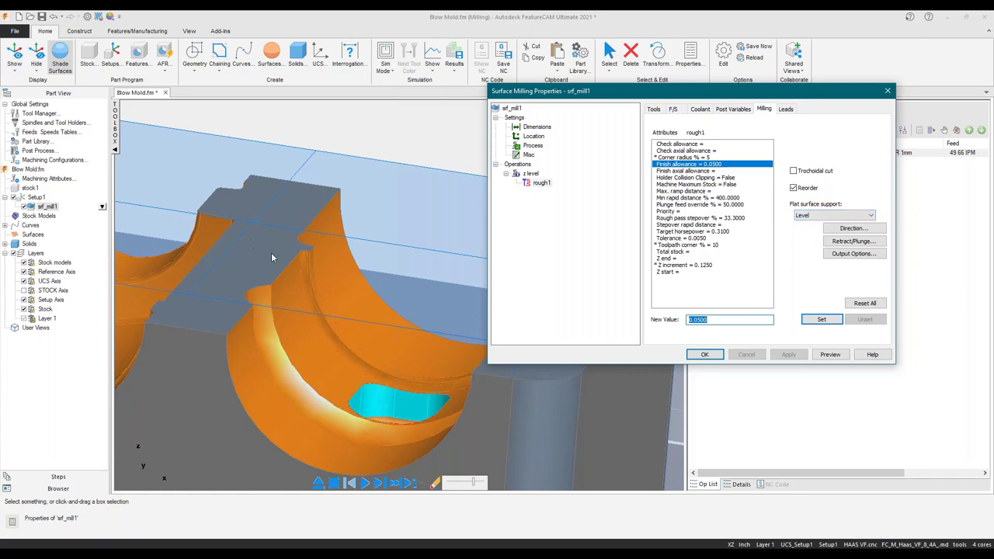
{"action": "left_click_drag", "start_coordinate": [667, 91], "coordinate": [708, 40]}
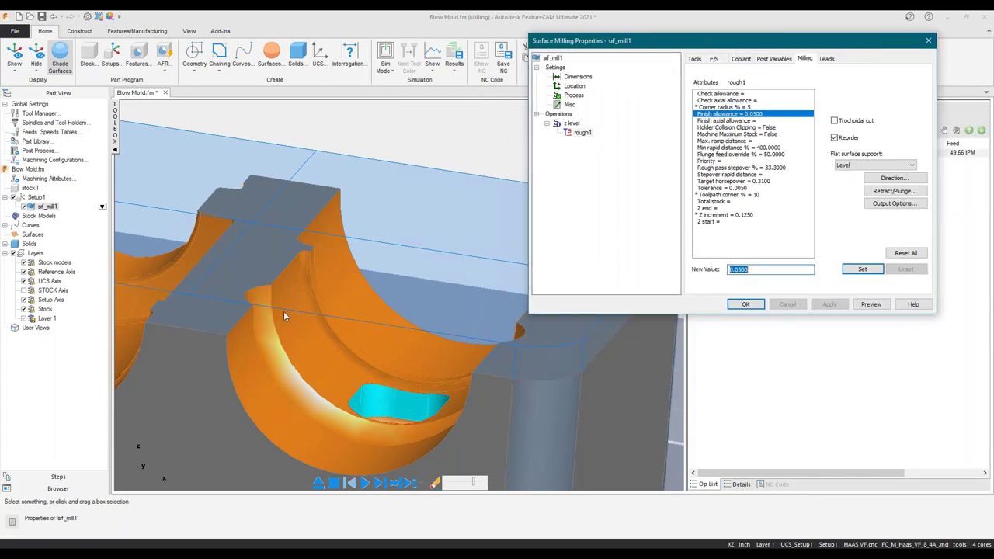
Review the flat surface support options for rough1 and keep Level selected.
{"action": "left_click", "coordinate": [891, 168]}
{"action": "left_click", "coordinate": [853, 181]}
{"action": "left_click", "coordinate": [898, 166]}
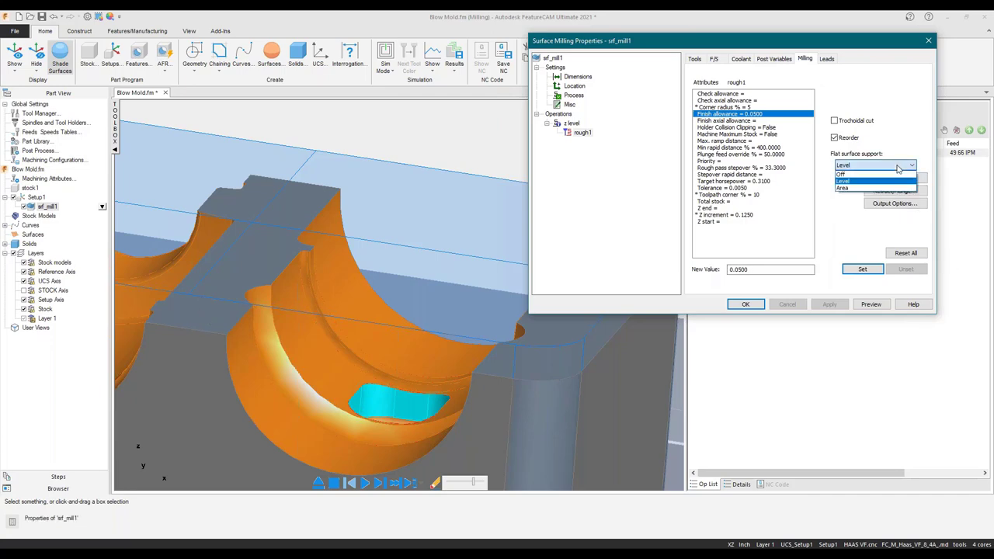
{"action": "left_click", "coordinate": [843, 181]}
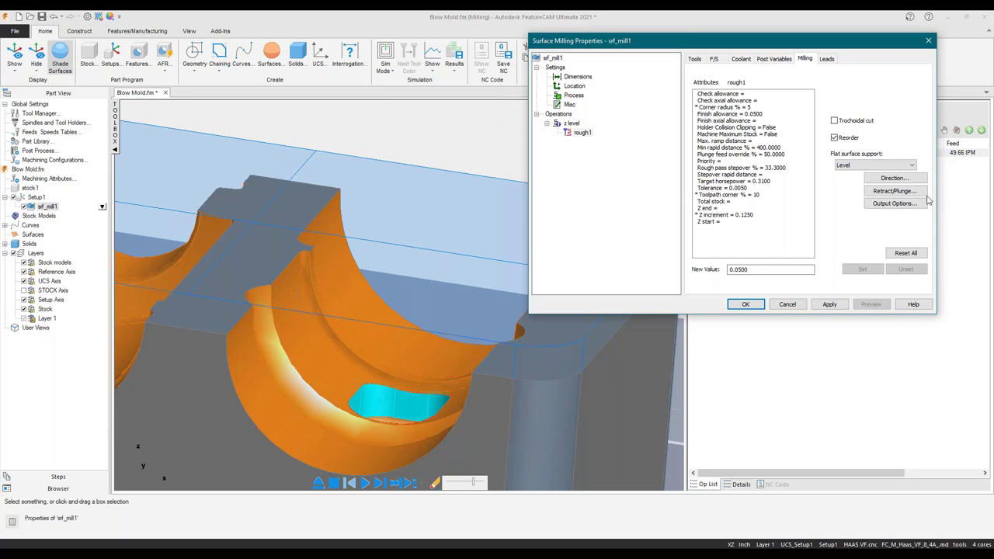
Review rough1's cut direction, retract and plunge, and output options, and accept the surface milling properties.
{"action": "left_click", "coordinate": [897, 179]}
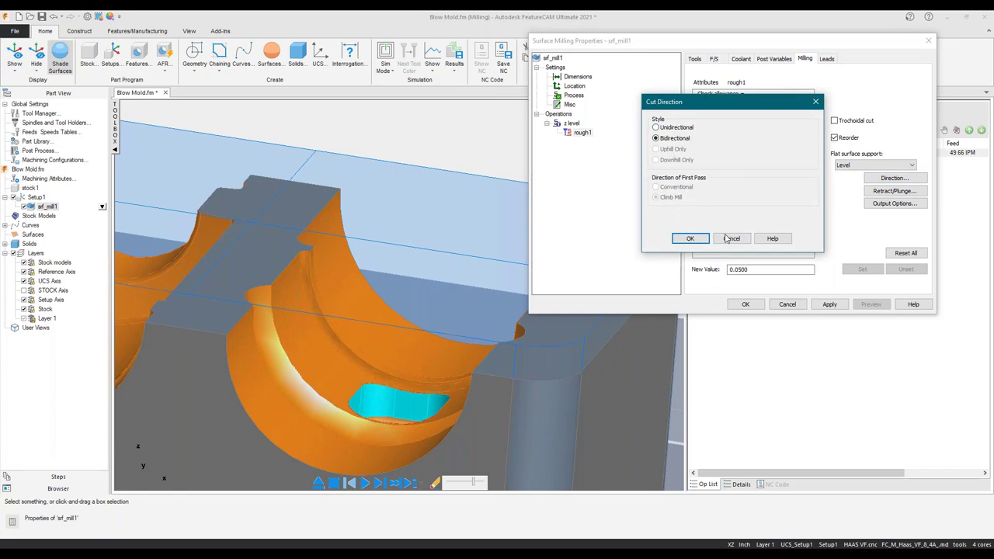
{"action": "left_click", "coordinate": [816, 102]}
{"action": "left_click", "coordinate": [902, 191]}
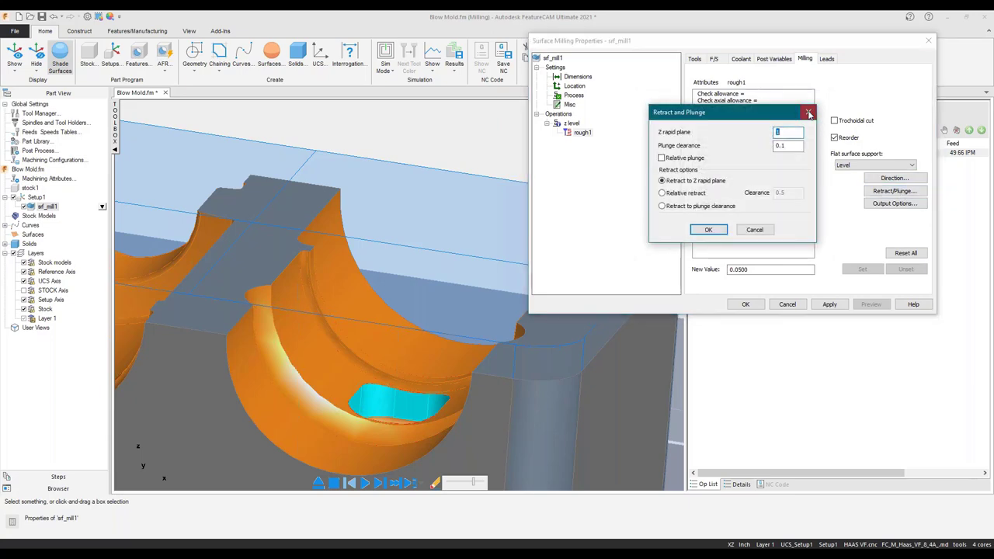
{"action": "left_click", "coordinate": [808, 112]}
{"action": "left_click", "coordinate": [897, 204]}
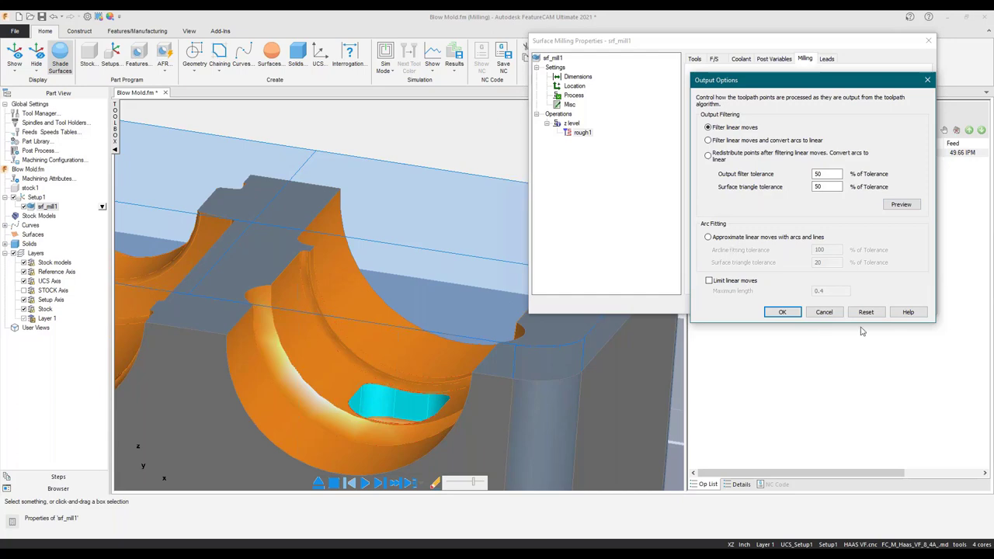
{"action": "left_click", "coordinate": [783, 312]}
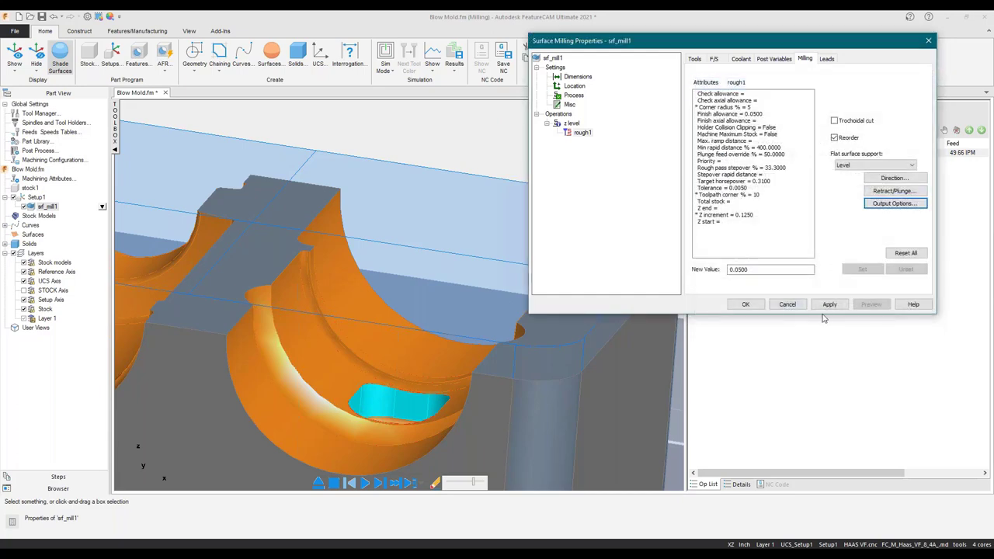
{"action": "left_click", "coordinate": [746, 305]}
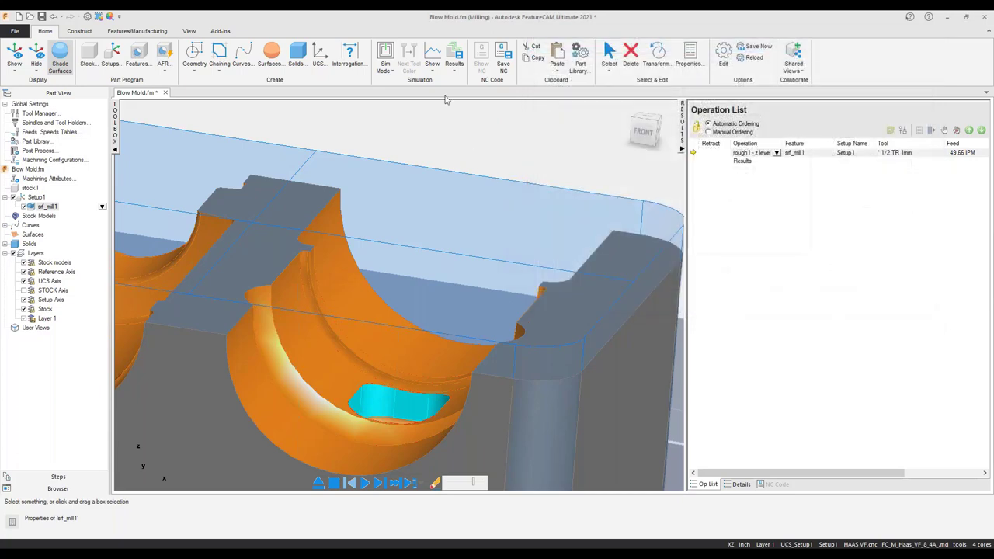
Run a solid material-removal simulation of srf_mill1's roughing, inspect the machined cavities, and exit the simulation.
{"action": "left_click", "coordinate": [384, 66]}
{"action": "left_click", "coordinate": [393, 128]}
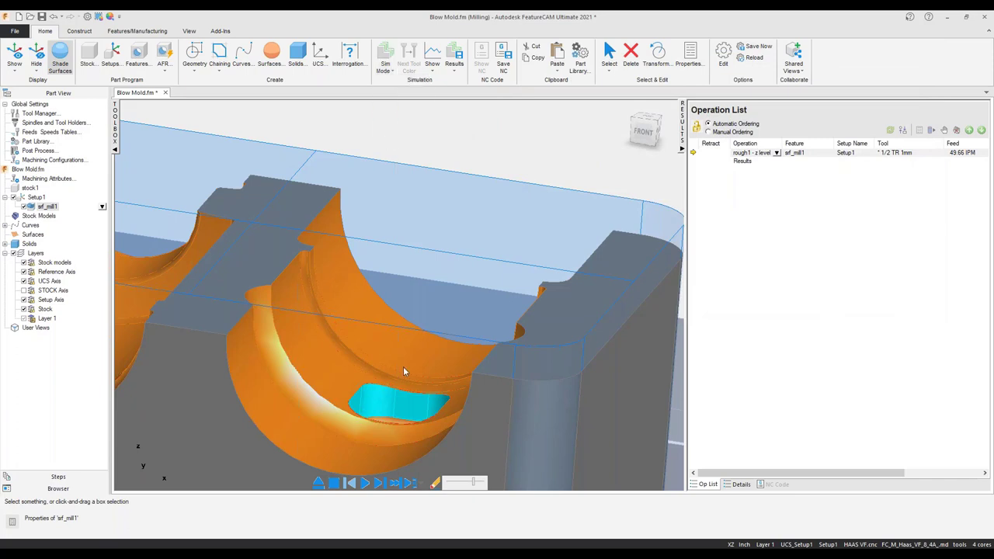
{"action": "left_click", "coordinate": [364, 483]}
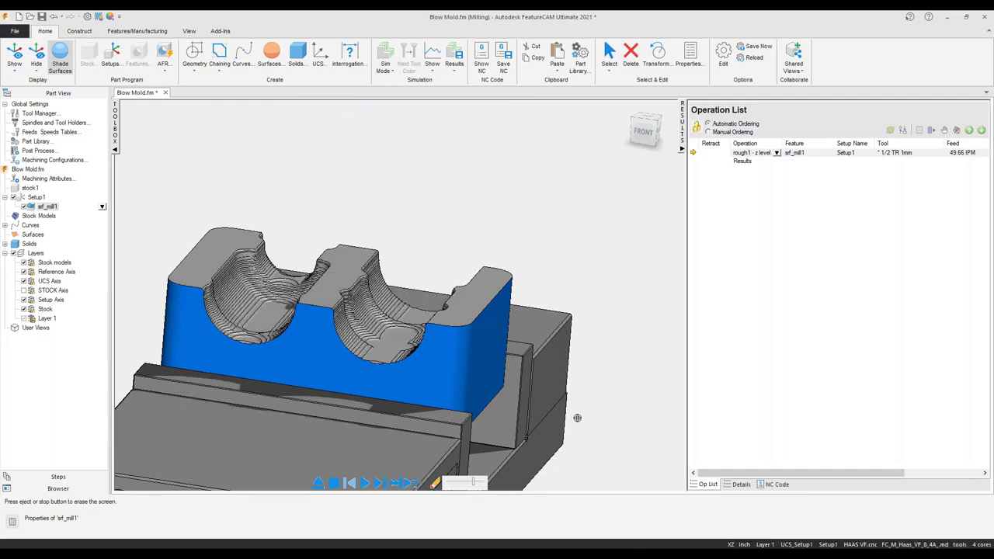
{"action": "middle_click_drag", "start_coordinate": [448, 252], "coordinate": [311, 377]}
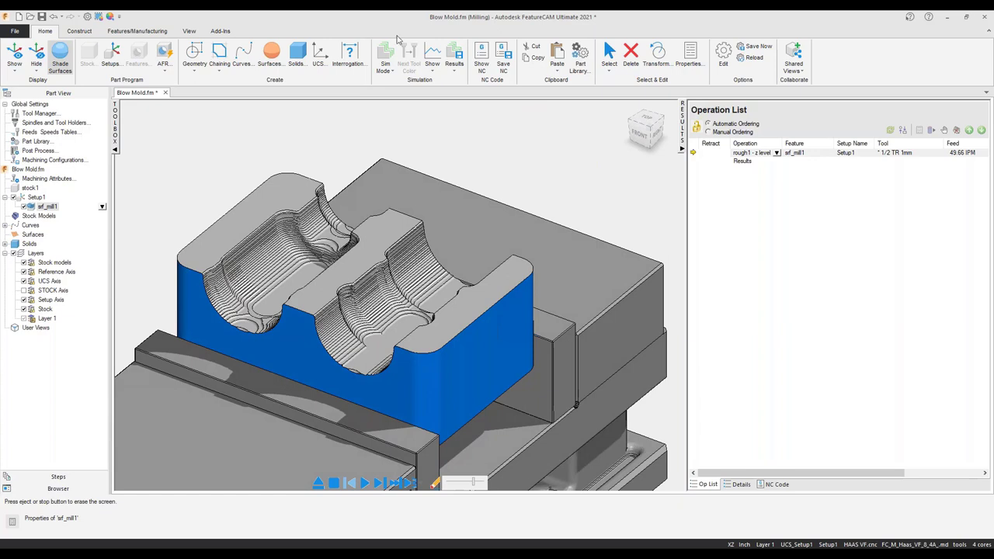
{"action": "left_click", "coordinate": [455, 69]}
{"action": "left_click", "coordinate": [464, 114]}
{"action": "left_click", "coordinate": [319, 483]}
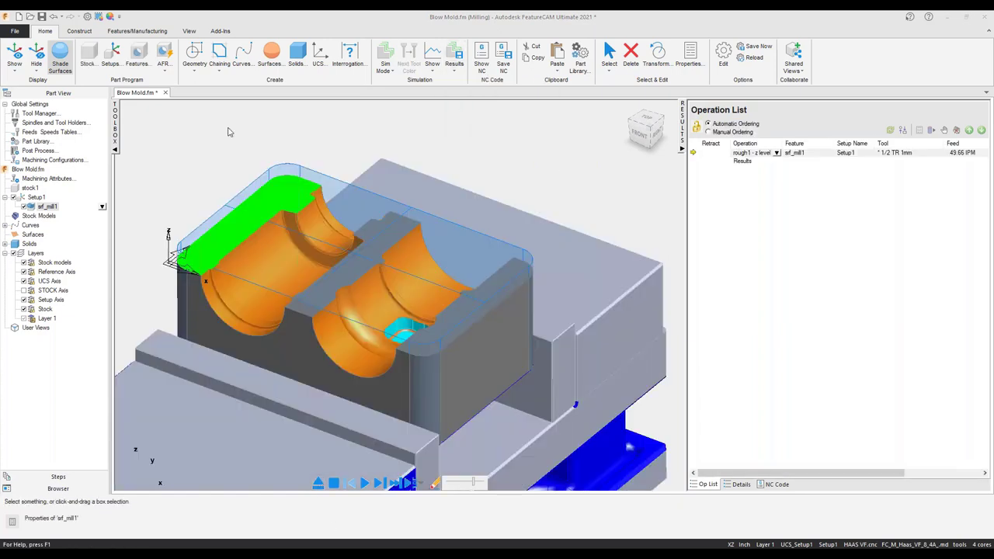
{"action": "middle_click_drag", "start_coordinate": [373, 288], "coordinate": [482, 341]}
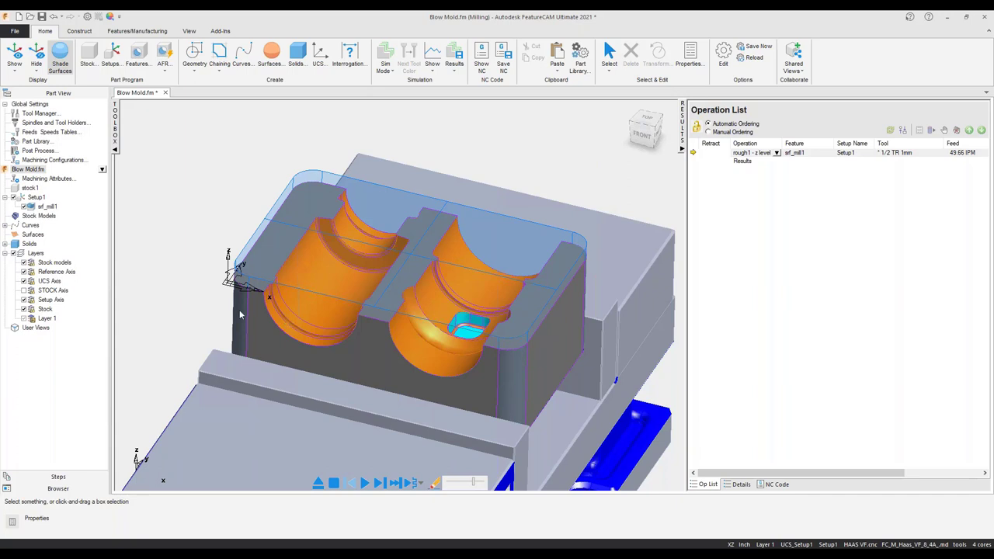
Rename the surface milling feature srf_mill1 as main rough.
{"action": "left_click", "coordinate": [34, 207]}
{"action": "left_click", "coordinate": [34, 207]}
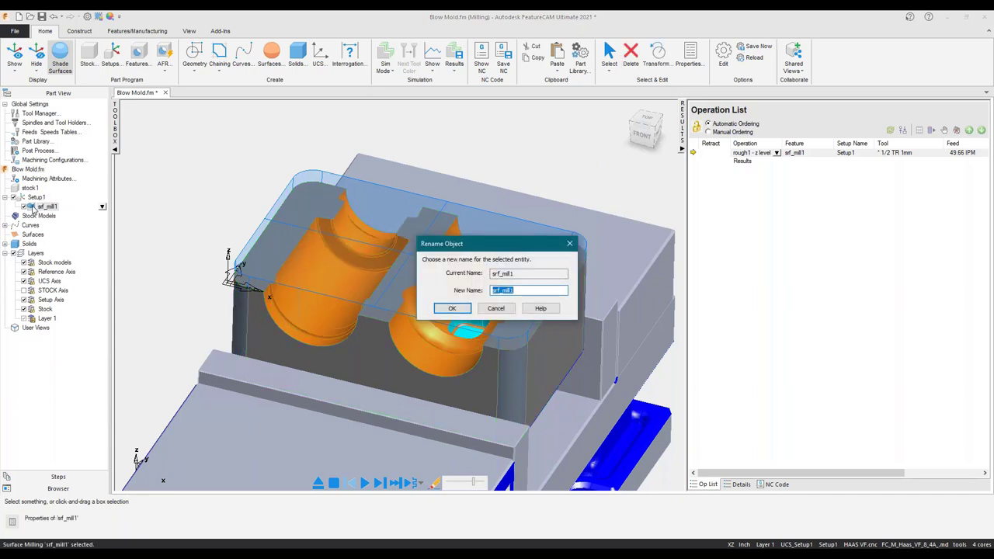
{"action": "type", "text": "Main Rough"}
{"action": "left_click", "coordinate": [452, 309]}
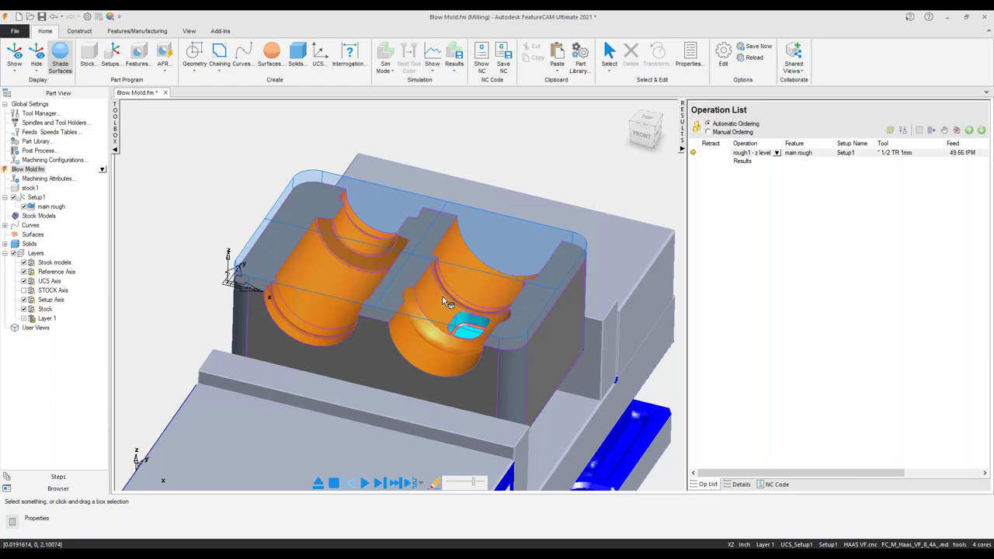
Start a new Surface Milling feature from the mold solid, using all of its faces as part surfaces.
{"action": "middle_click_drag", "start_coordinate": [476, 338], "coordinate": [513, 365]}
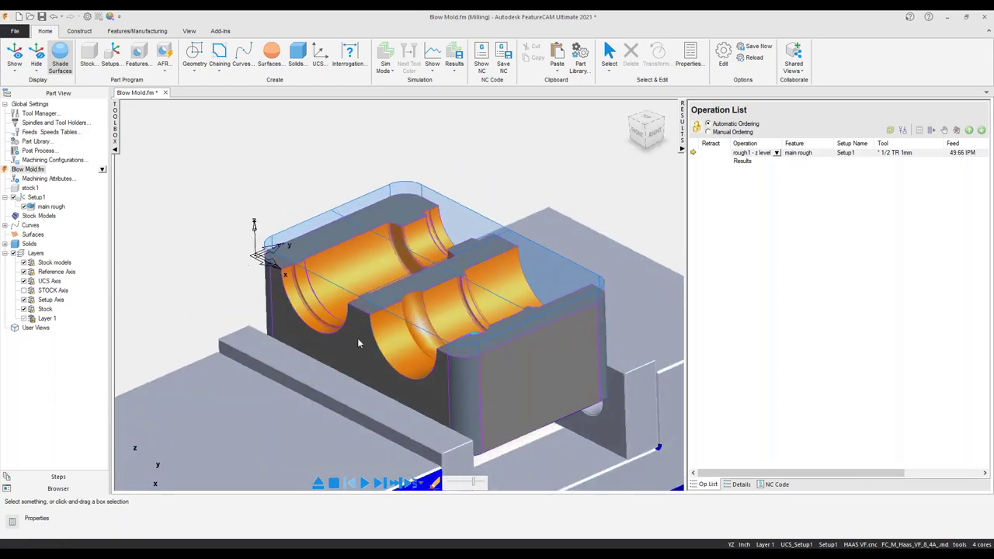
{"action": "left_click", "coordinate": [504, 378]}
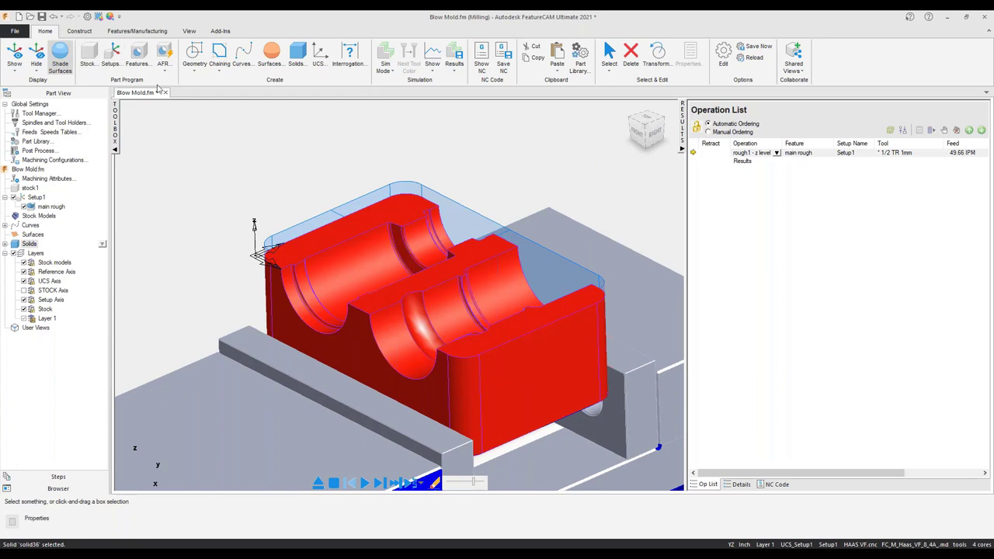
{"action": "left_click", "coordinate": [138, 55]}
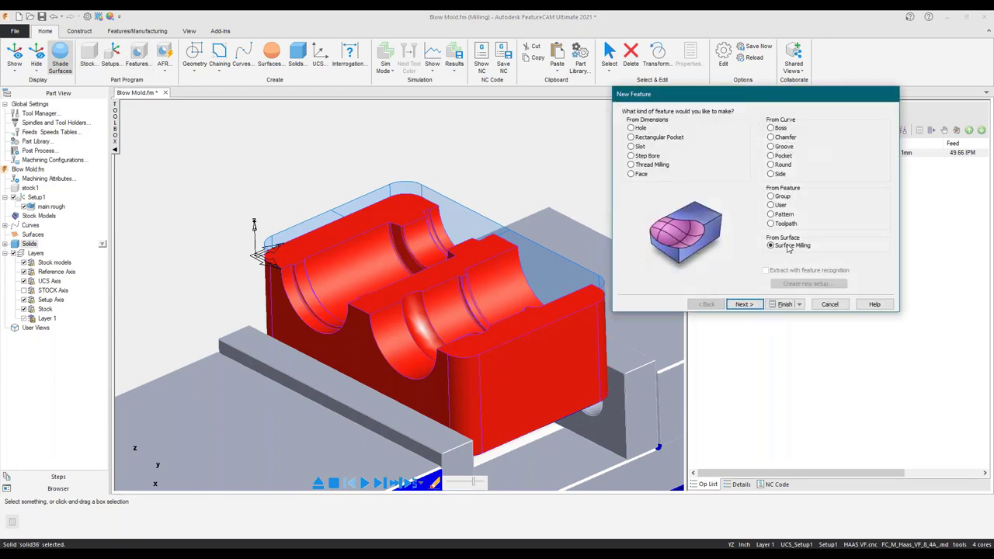
{"action": "left_click", "coordinate": [730, 304]}
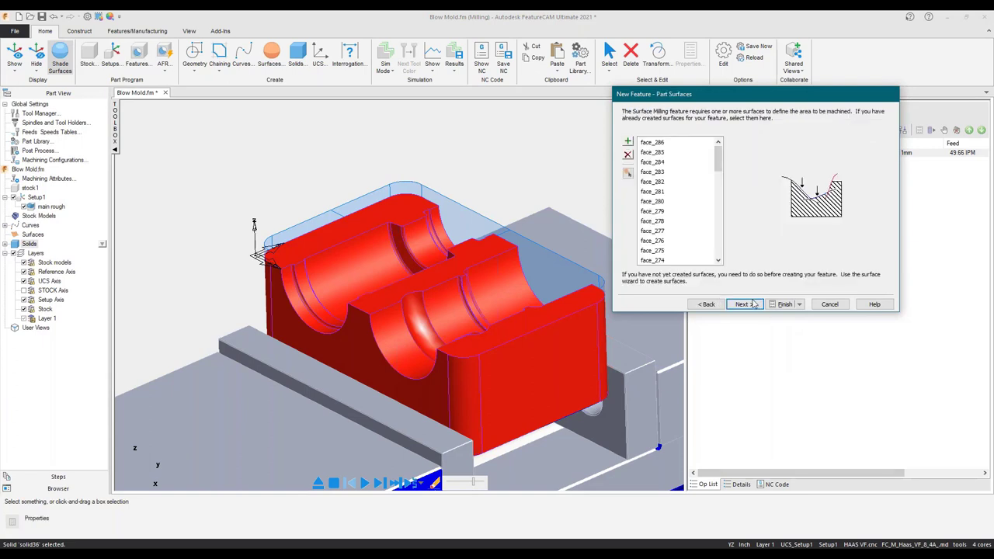
{"action": "left_click", "coordinate": [738, 304]}
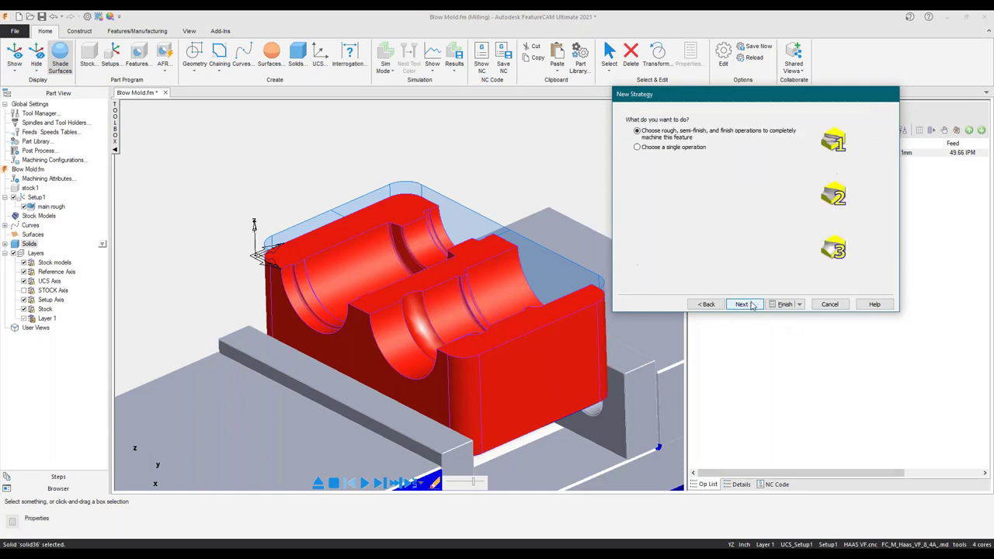
Choose a single Z Level roughing operation for the new feature and keep the Offset/spiral rough strategy with slices classified as 3D boss.
{"action": "left_click", "coordinate": [650, 148]}
{"action": "left_click", "coordinate": [744, 304]}
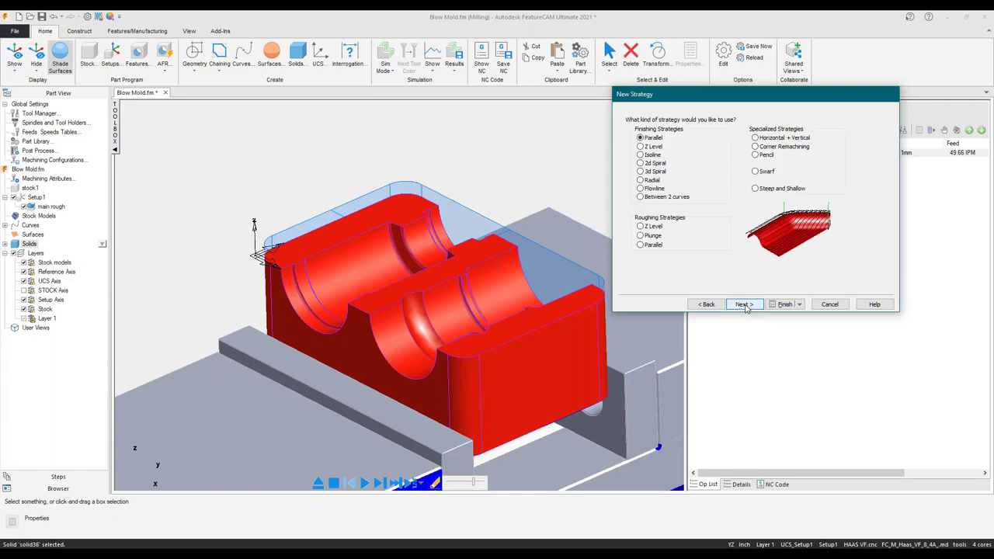
{"action": "left_click", "coordinate": [645, 227]}
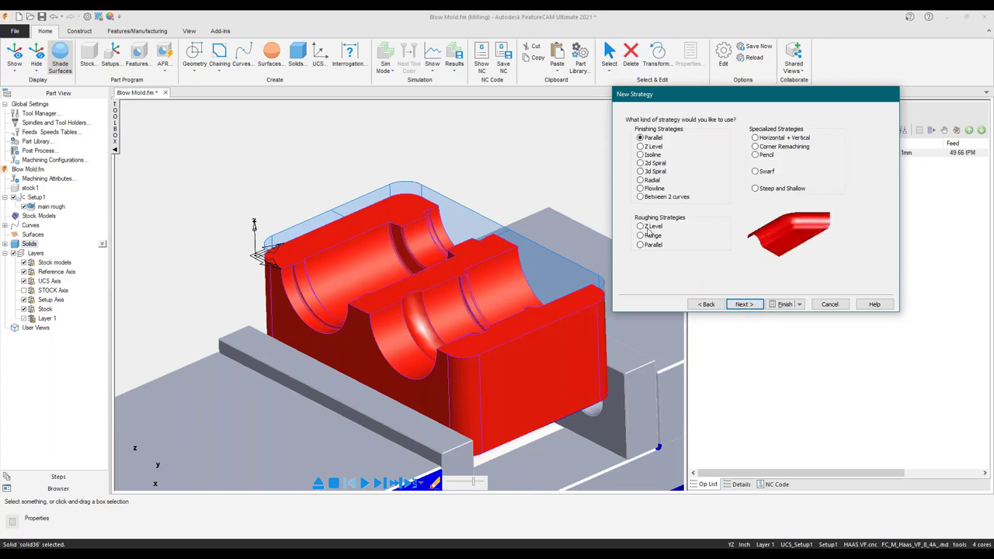
{"action": "left_click", "coordinate": [744, 304]}
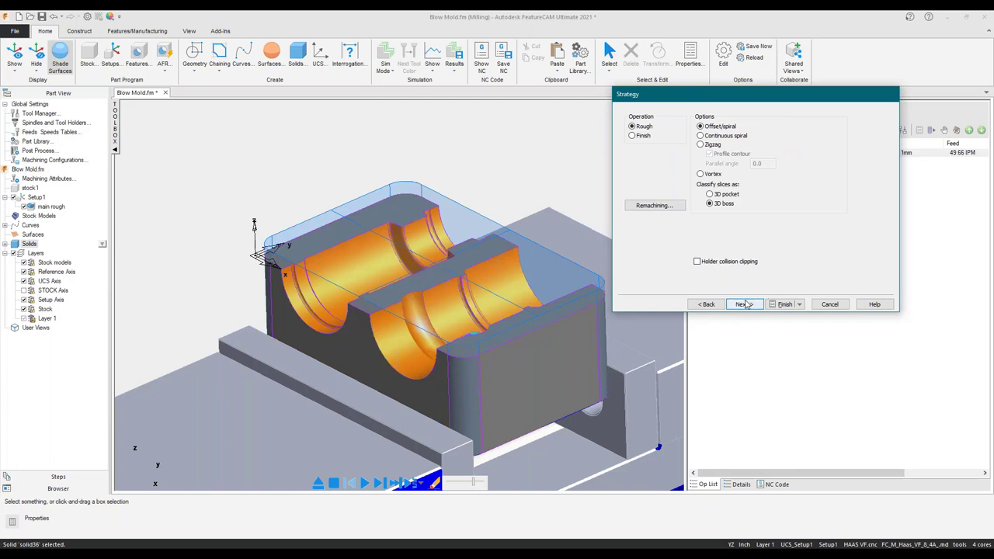
{"action": "left_click", "coordinate": [745, 305]}
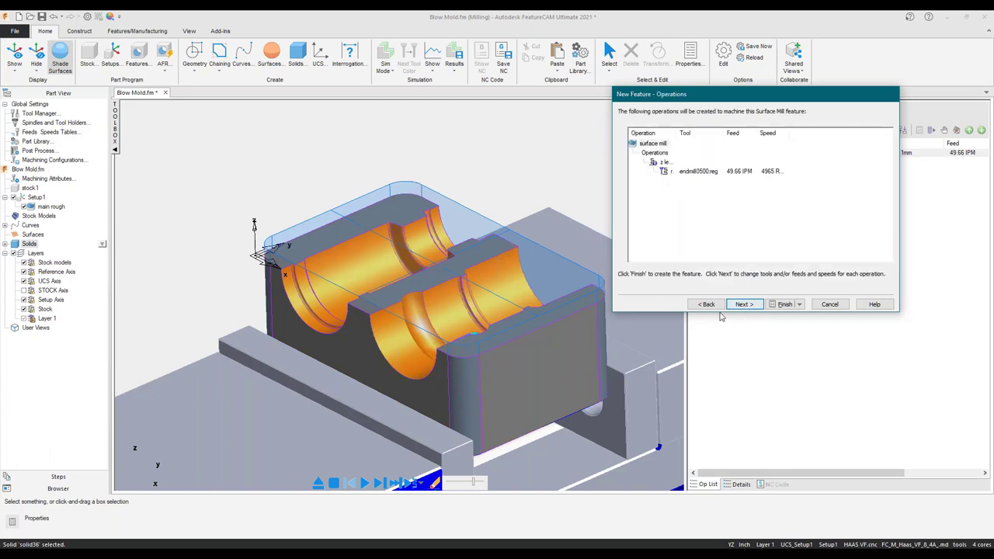
Search for another roughing tool with a 0.25 diameter among the flat end mills and select endmill0250:high+.
{"action": "left_click", "coordinate": [749, 306]}
{"action": "left_click", "coordinate": [763, 279]}
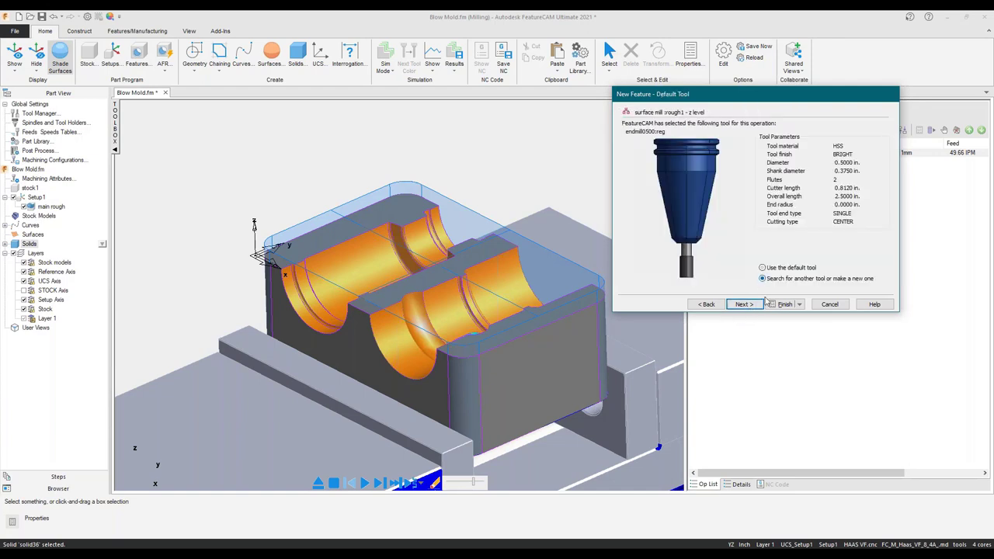
{"action": "left_click", "coordinate": [745, 305]}
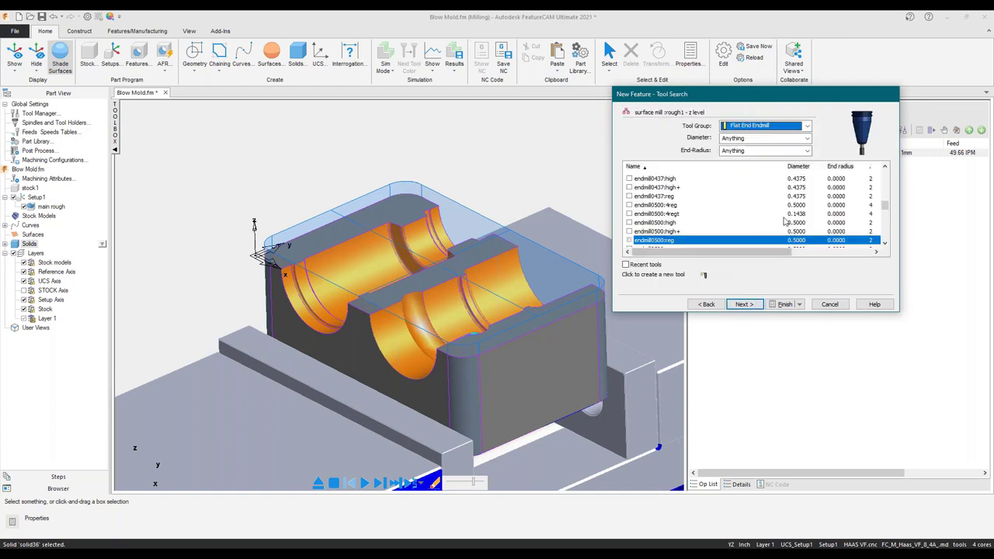
{"action": "left_click", "coordinate": [767, 139]}
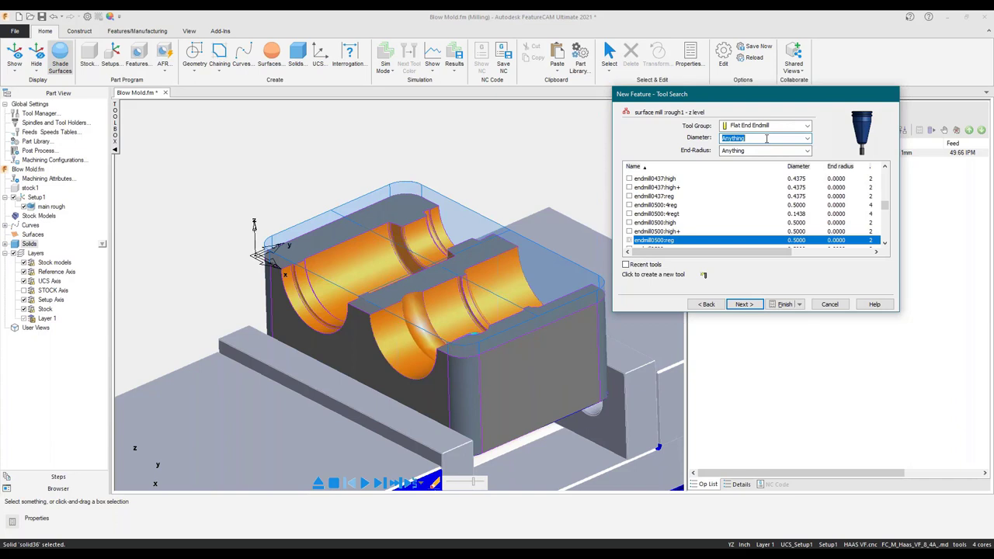
{"action": "type", "text": "0.25"}
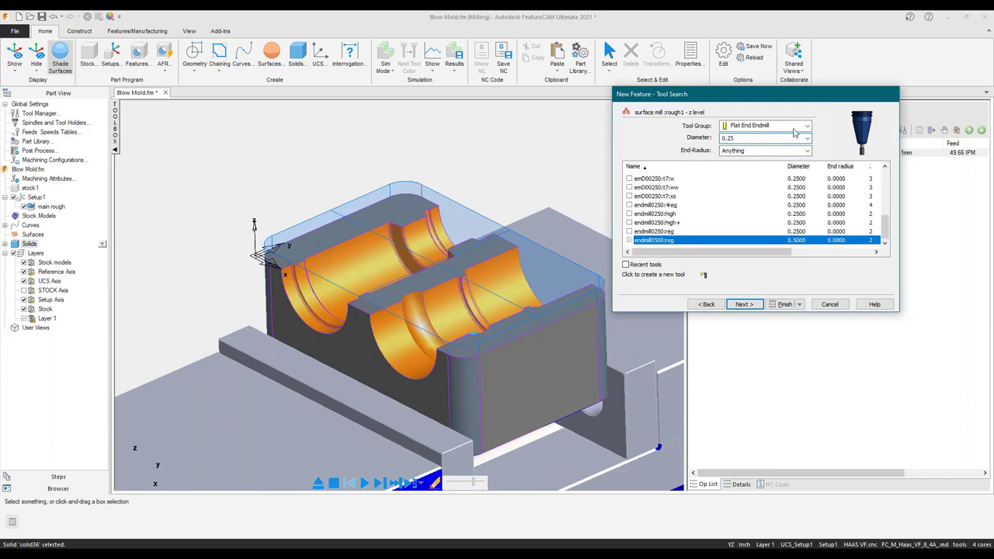
{"action": "left_click", "coordinate": [659, 231]}
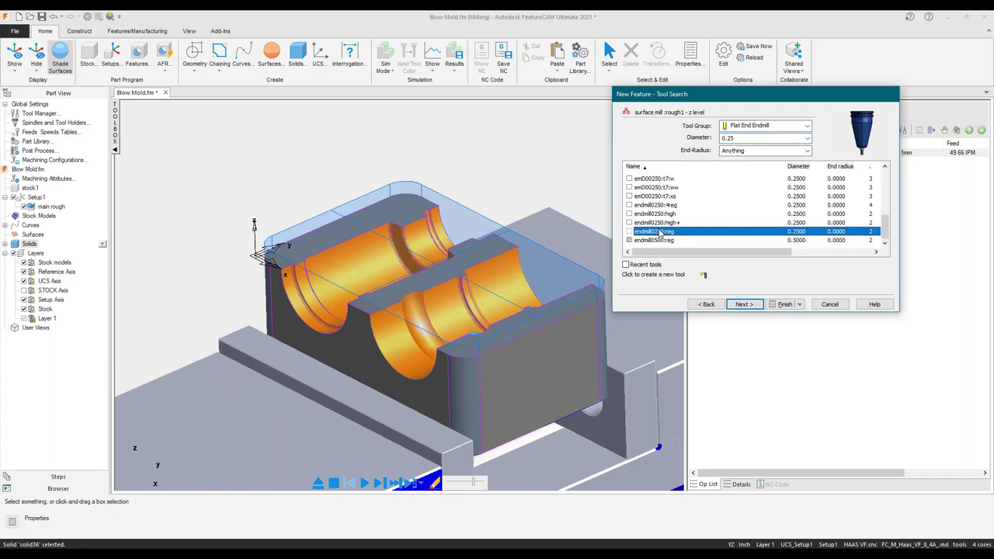
{"action": "left_click", "coordinate": [658, 223]}
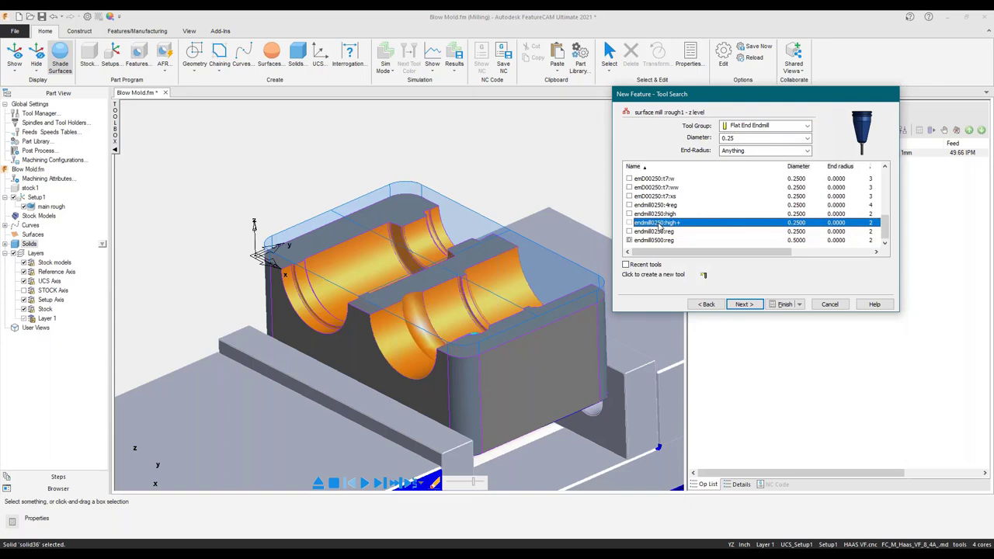
{"action": "left_click", "coordinate": [662, 215]}
{"action": "left_click", "coordinate": [667, 233]}
{"action": "left_click", "coordinate": [665, 224]}
Edit the endmill0250:high+ tool's properties and set its end radius to 0.02 in.
{"action": "double_click", "coordinate": [645, 227]}
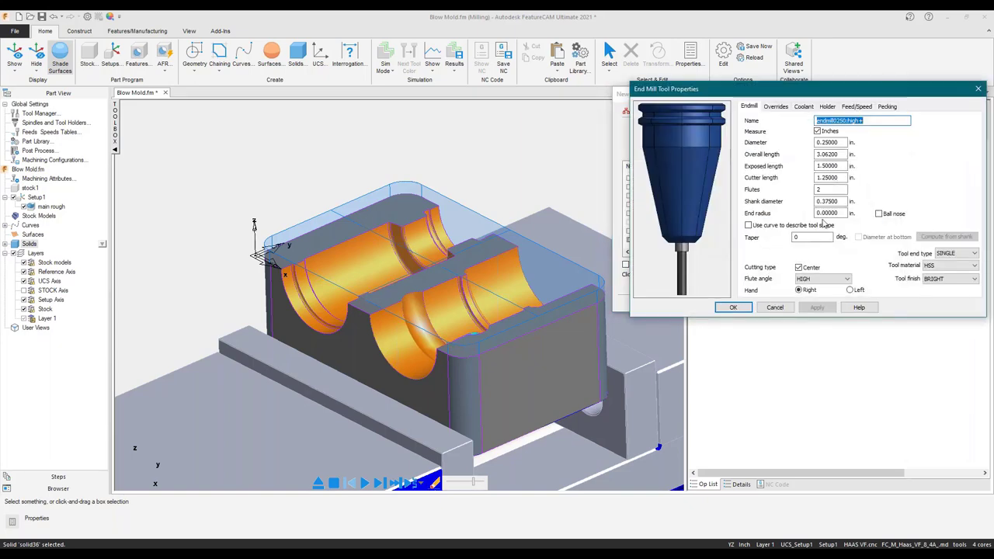
{"action": "double_click", "coordinate": [840, 212]}
{"action": "type", "text": "0.2"}
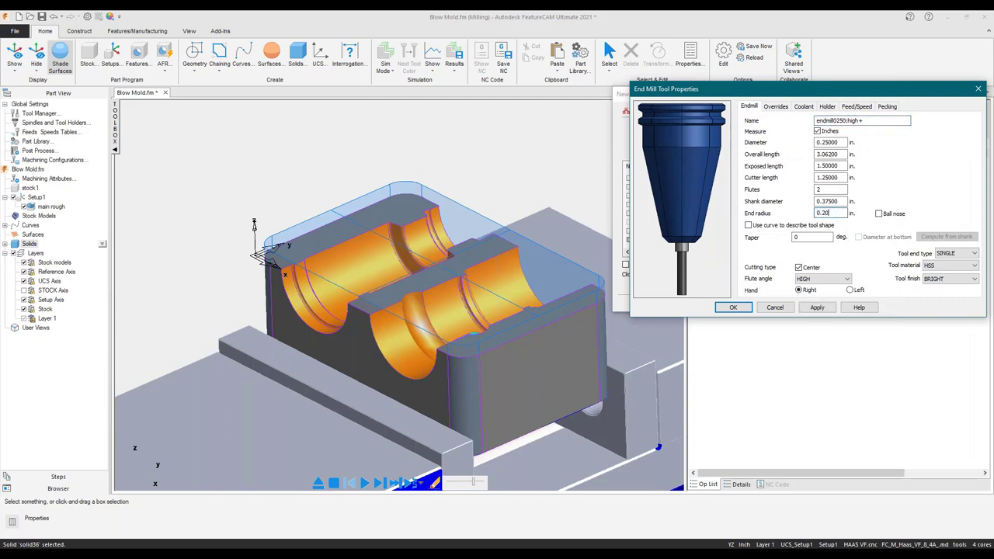
{"action": "left_click", "coordinate": [815, 307]}
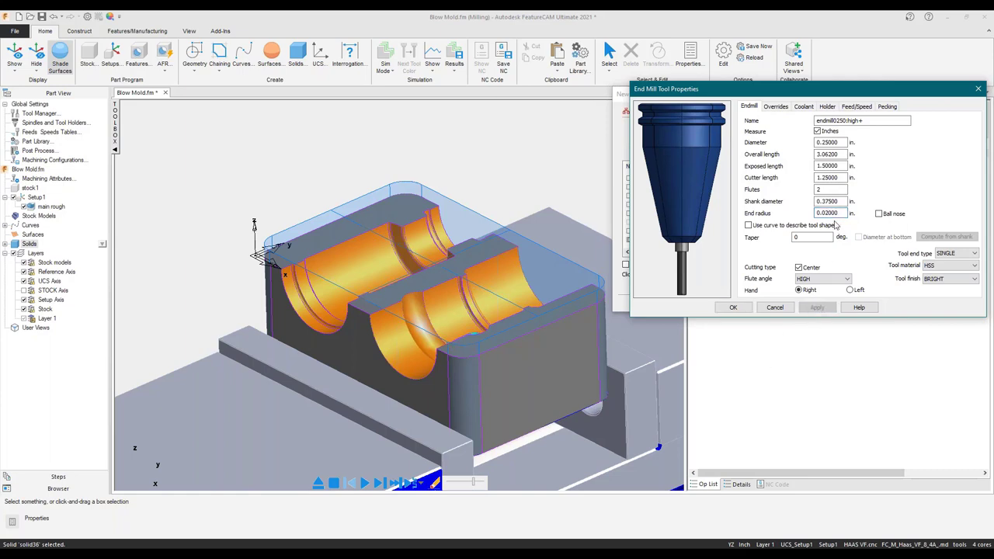
Name the edited end mill 1/4 TR 0.5mm, create it as a new tool, and set it as the operation's override.
{"action": "double_click", "coordinate": [839, 120]}
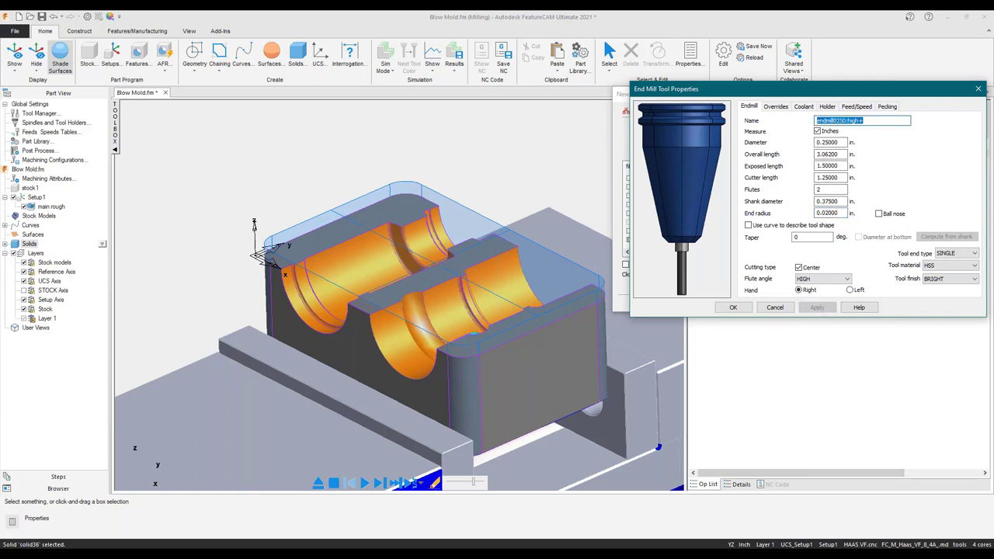
{"action": "type", "text": "1/4 TR 0.5mm"}
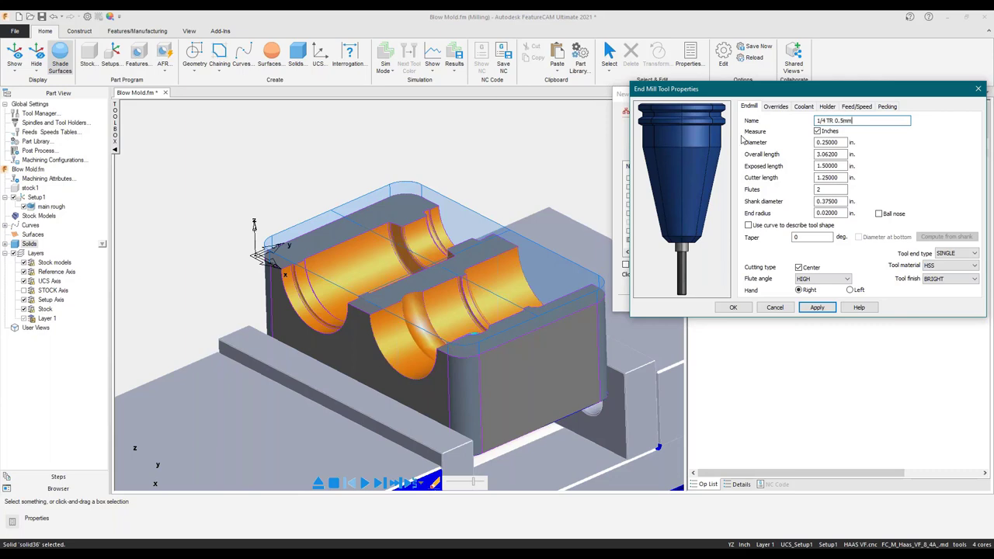
{"action": "left_click", "coordinate": [812, 309]}
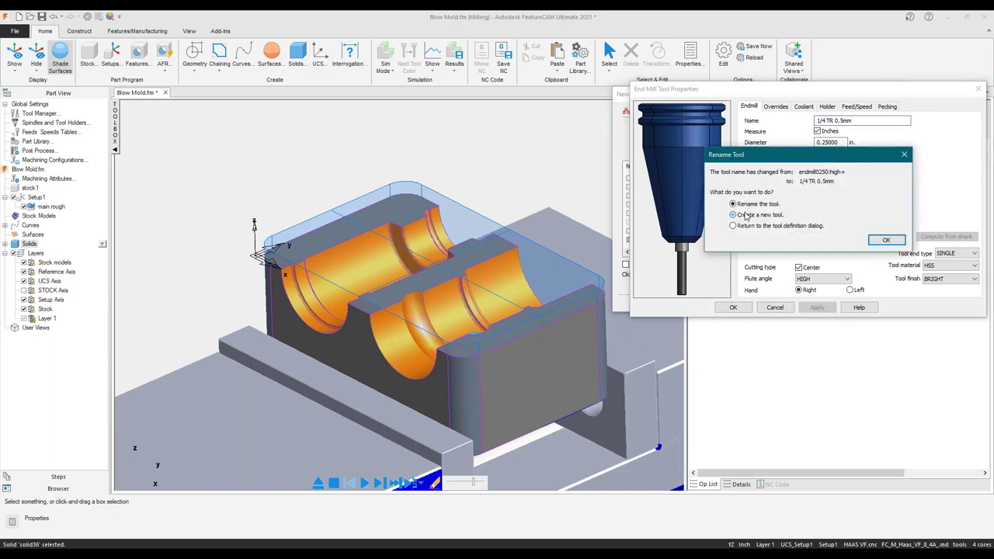
{"action": "left_click", "coordinate": [747, 216]}
{"action": "left_click", "coordinate": [886, 240]}
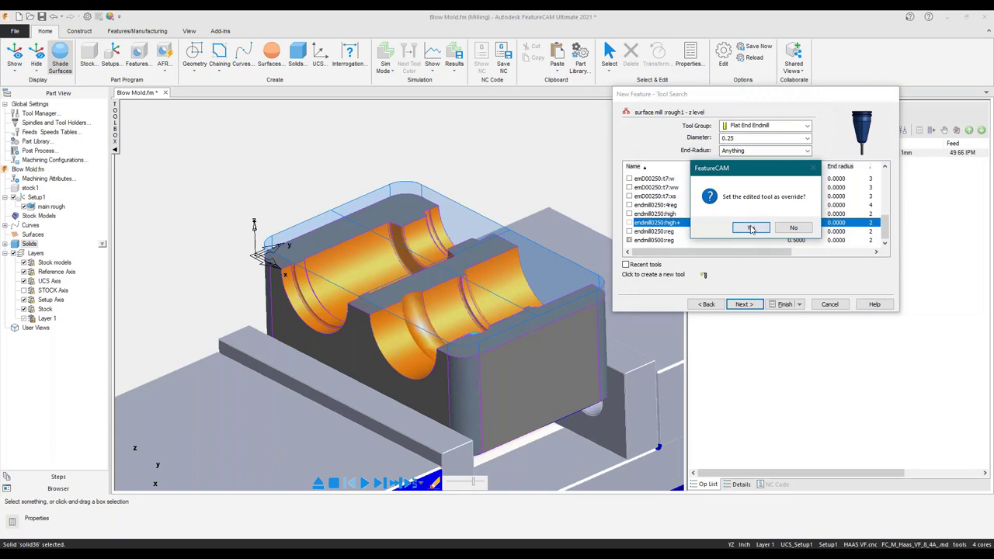
{"action": "left_click", "coordinate": [751, 228]}
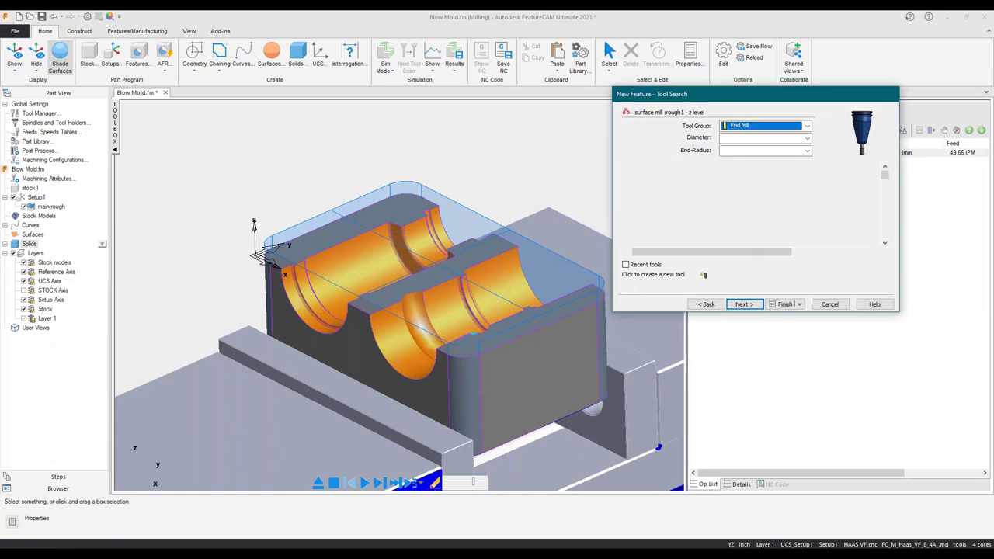
Finish creating the second surface milling feature and accept its properties.
{"action": "left_click", "coordinate": [745, 303]}
{"action": "left_click", "coordinate": [783, 304]}
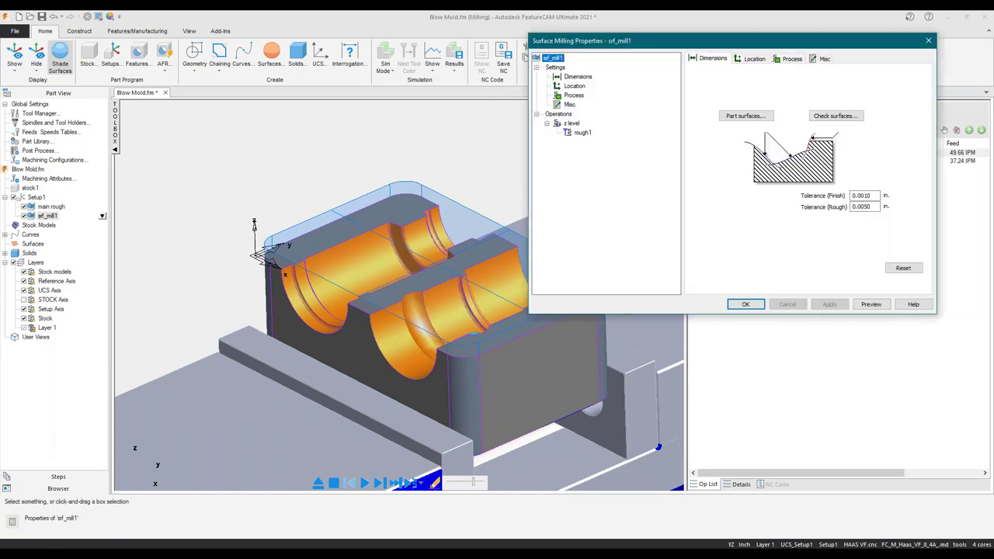
{"action": "left_click_drag", "start_coordinate": [661, 44], "coordinate": [635, 76]}
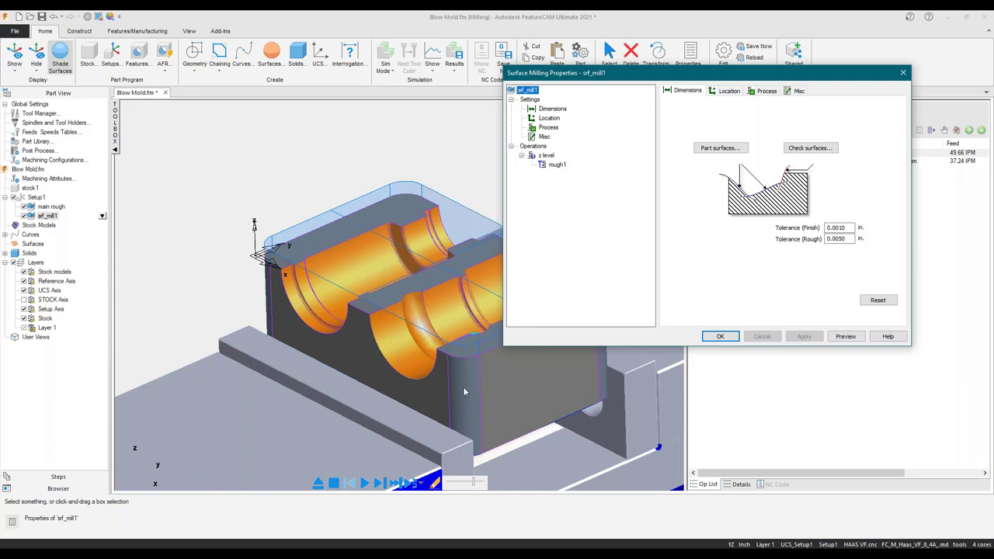
{"action": "left_click", "coordinate": [720, 336]}
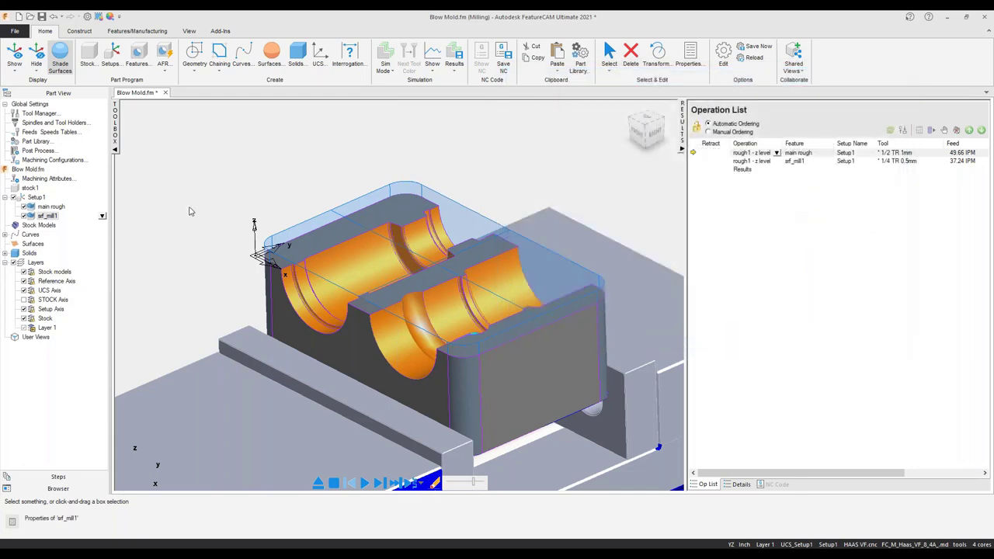
Add a stock model named Stock, created from the operation results of main rough, rough1 - z level.
{"action": "middle_click_drag", "start_coordinate": [265, 284], "coordinate": [369, 291]}
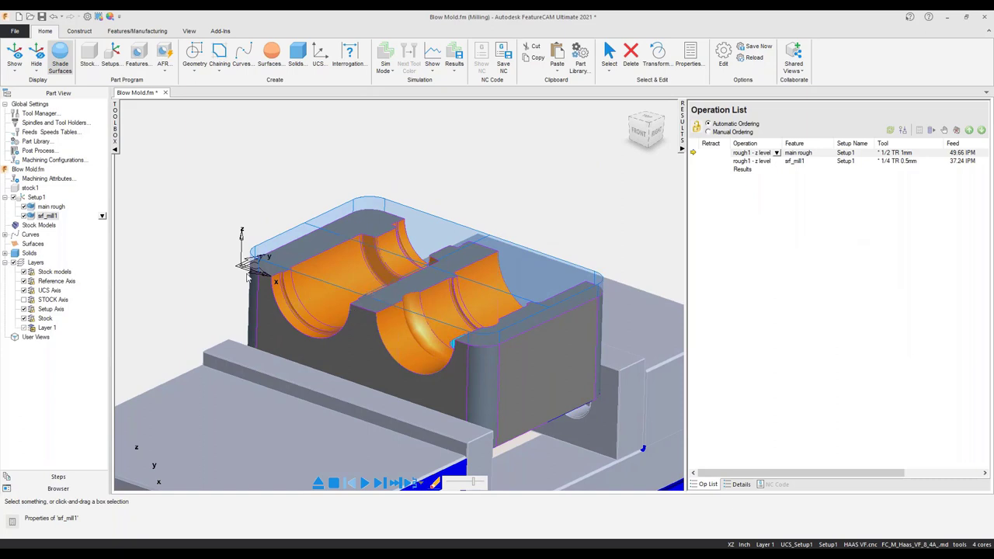
{"action": "left_click", "coordinate": [39, 227]}
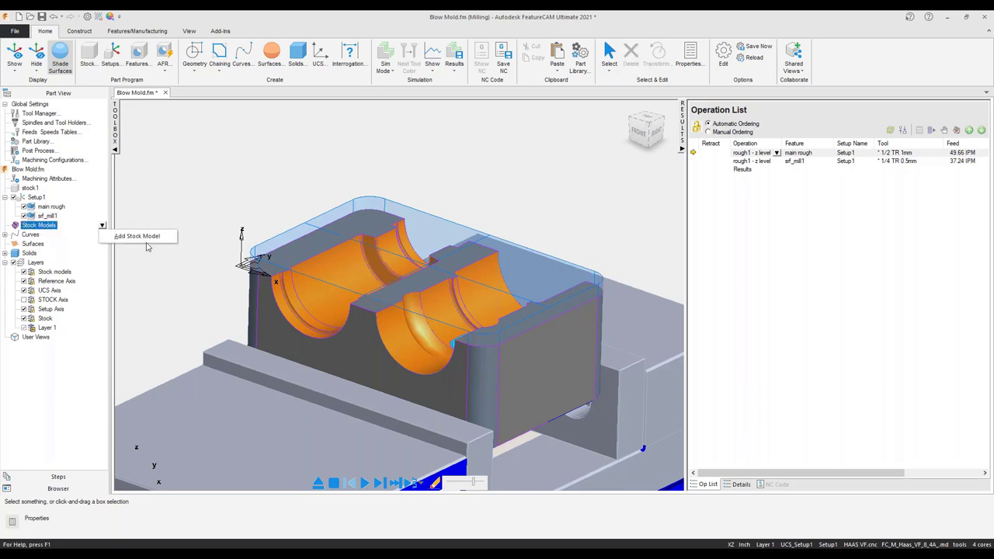
{"action": "left_click", "coordinate": [134, 238]}
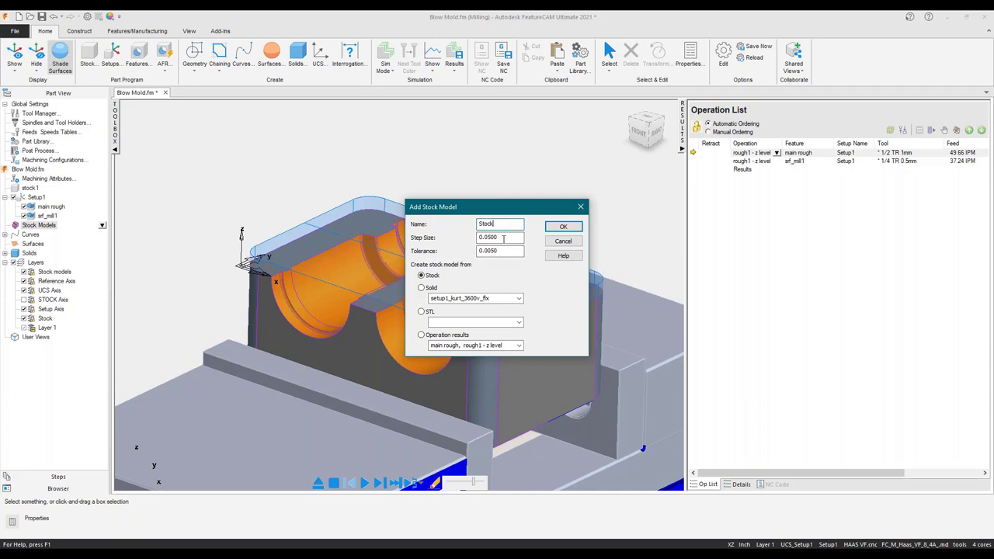
{"action": "key", "text": "Tab"}
{"action": "key", "text": "Tab"}
{"action": "left_click", "coordinate": [422, 335]}
{"action": "left_click", "coordinate": [563, 226]}
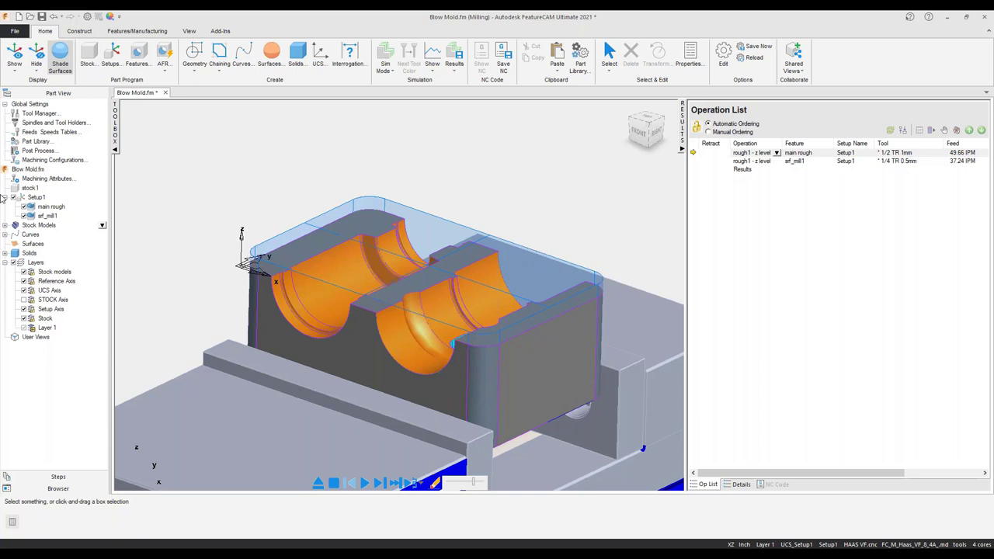
Expand the stock models list and recompute the Stock model.
{"action": "left_click", "coordinate": [43, 207]}
{"action": "left_click", "coordinate": [5, 226]}
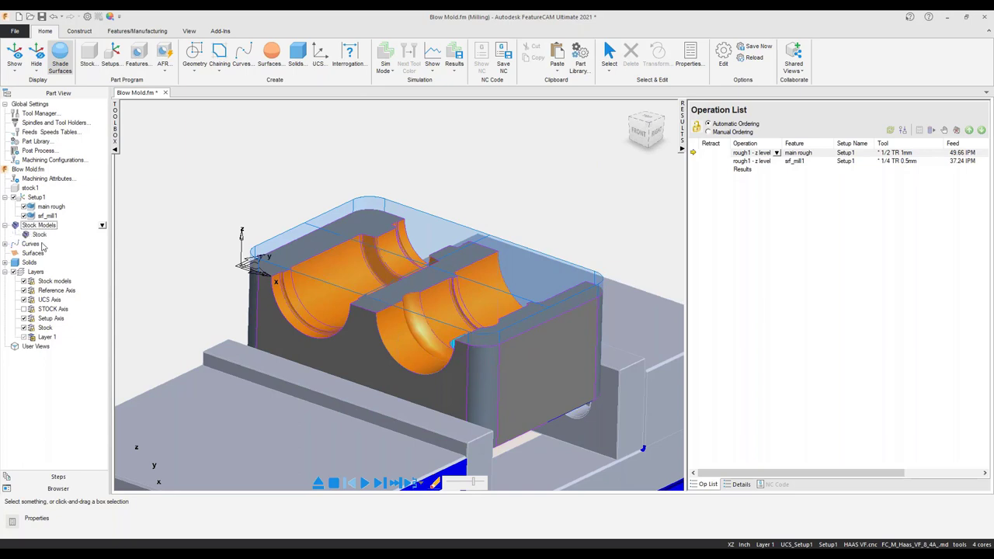
{"action": "right_click", "coordinate": [38, 235]}
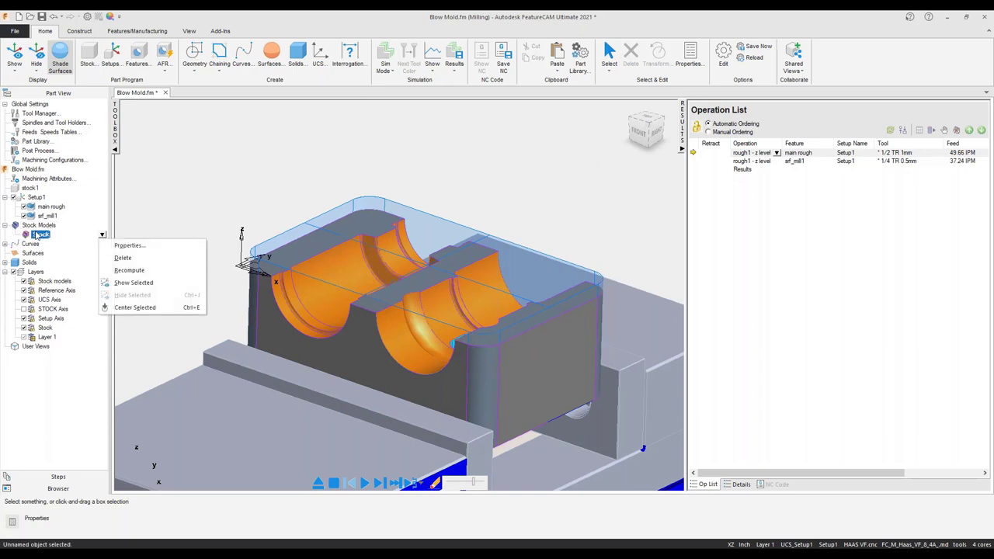
{"action": "left_click", "coordinate": [129, 270]}
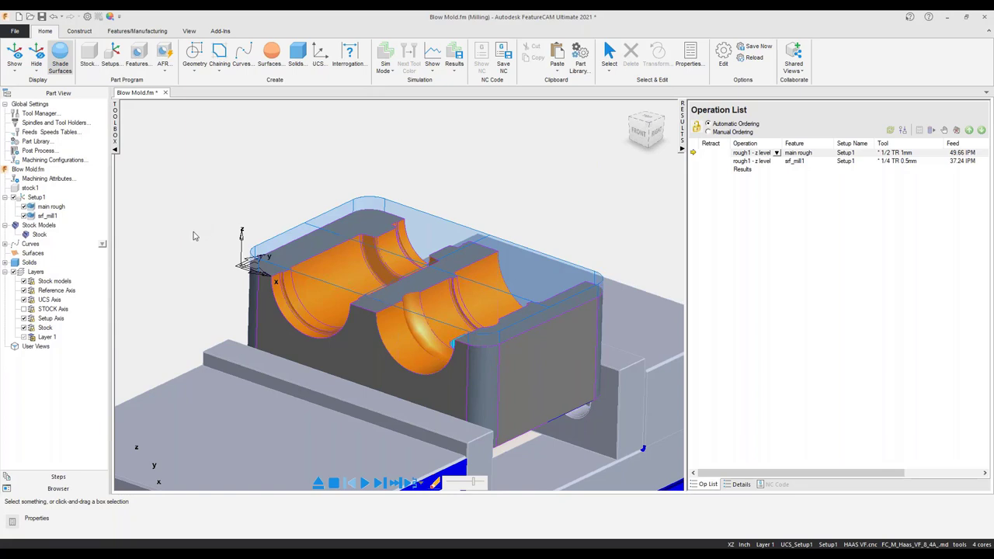
Examine the computed Stock model around both mold cavities and clear its selection.
{"action": "left_click", "coordinate": [37, 237]}
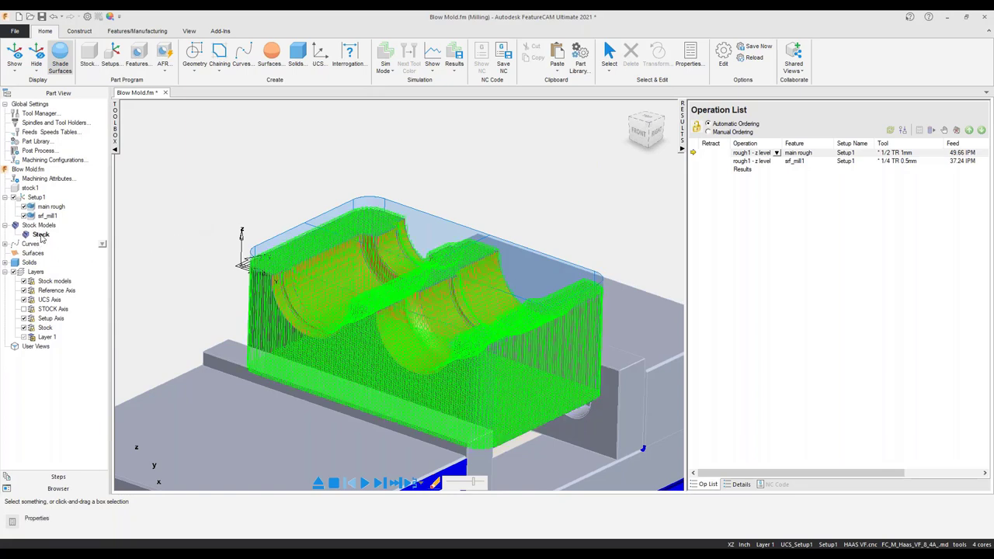
{"action": "left_click", "coordinate": [41, 235]}
{"action": "middle_click_drag", "start_coordinate": [445, 414], "coordinate": [233, 210]}
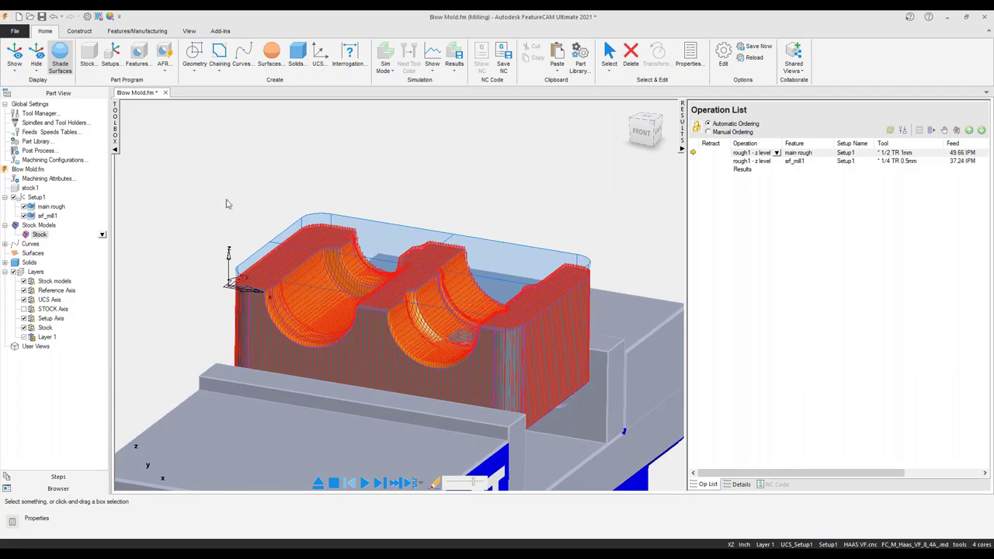
{"action": "left_click_drag", "start_coordinate": [226, 204], "coordinate": [423, 348]}
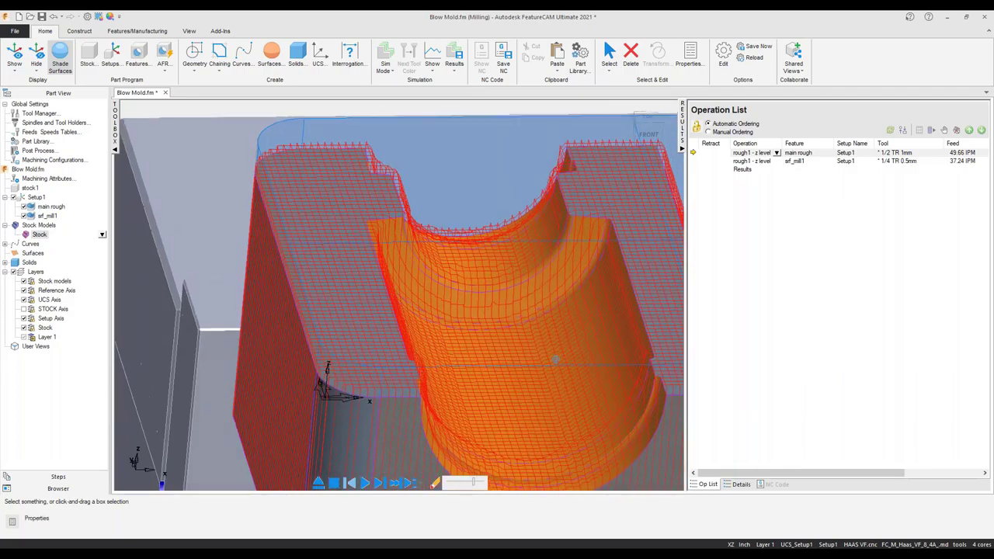
{"action": "middle_click_drag", "start_coordinate": [555, 360], "coordinate": [379, 338]}
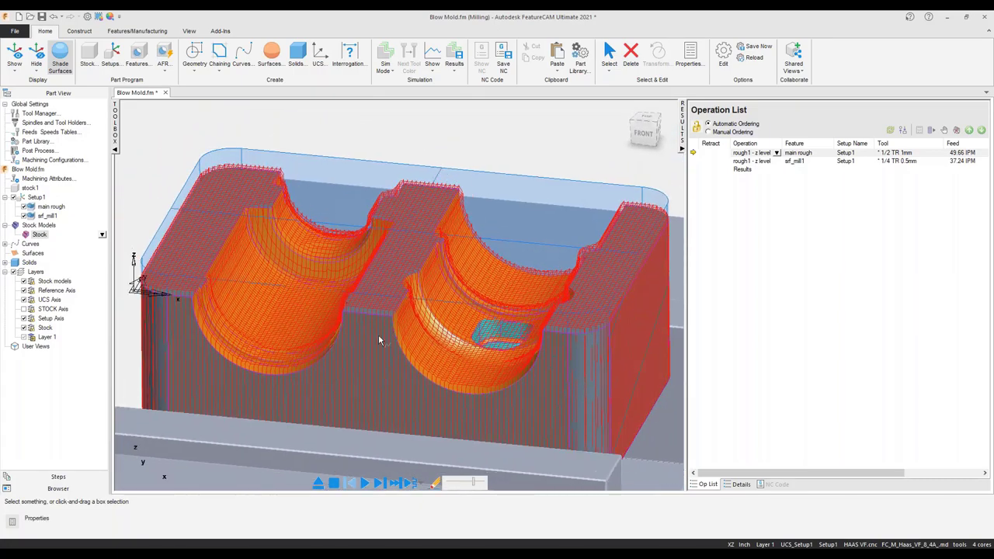
{"action": "left_click", "coordinate": [164, 134]}
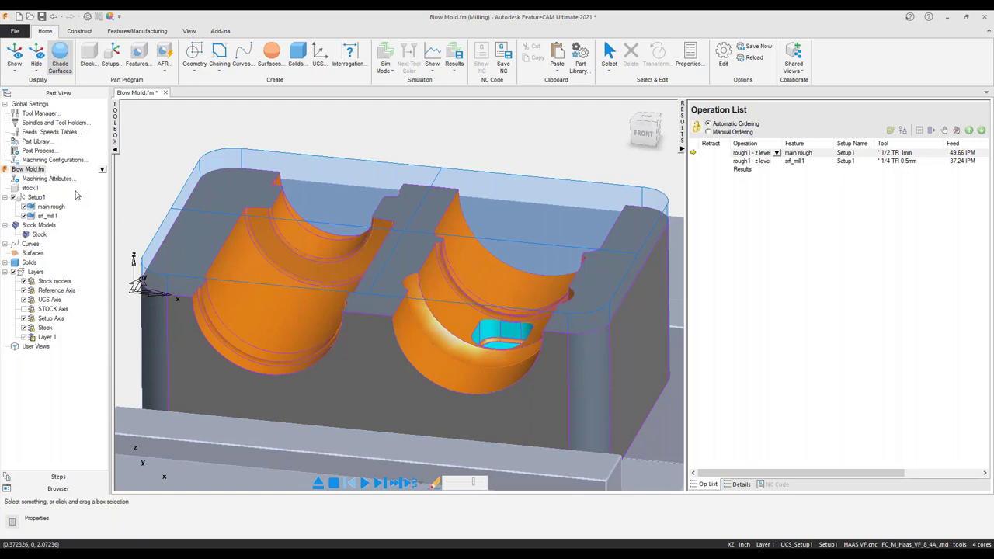
Open the z level settings of srf_mill1 and review its rough remachining options, leaving the technique at None.
{"action": "left_click", "coordinate": [50, 206]}
{"action": "left_click", "coordinate": [53, 216]}
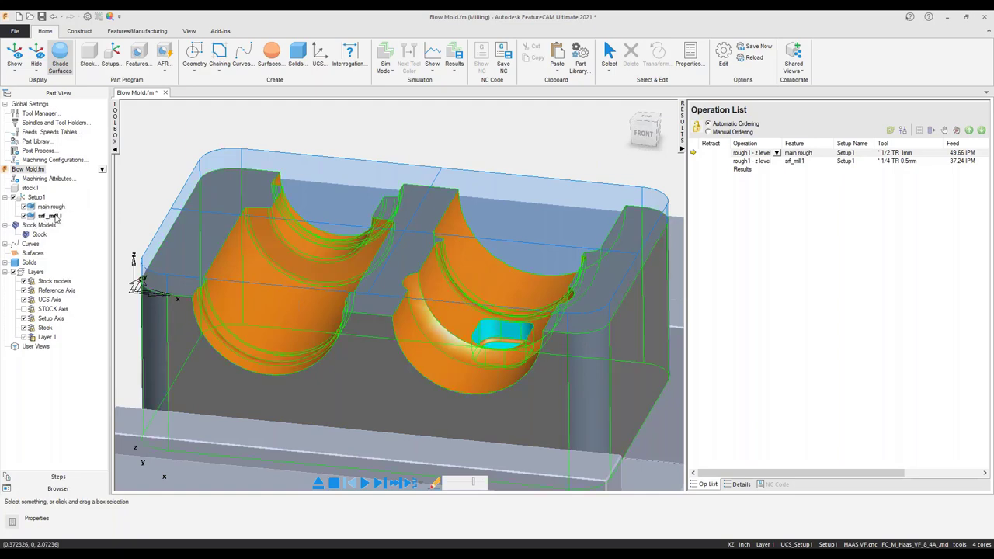
{"action": "right_click", "coordinate": [51, 220]}
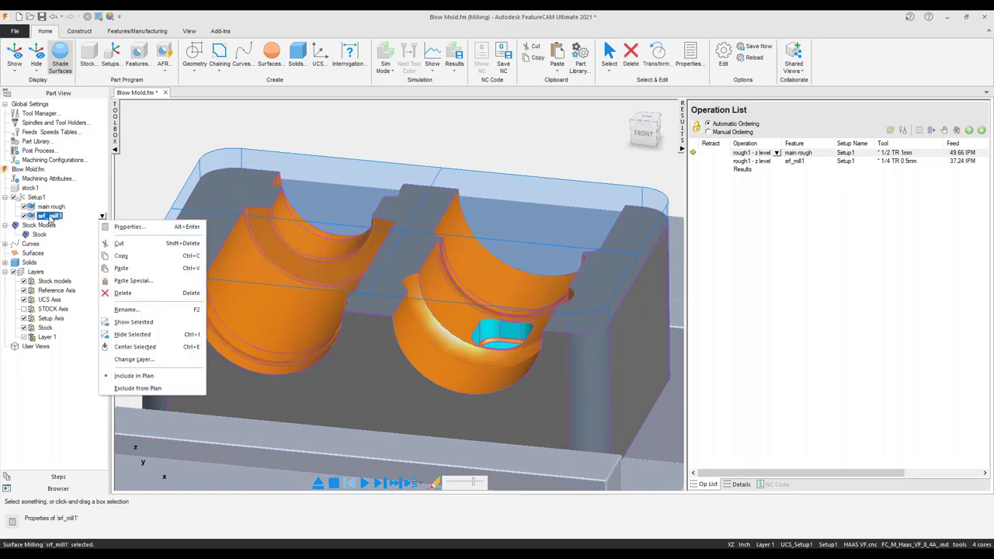
{"action": "left_click", "coordinate": [128, 227]}
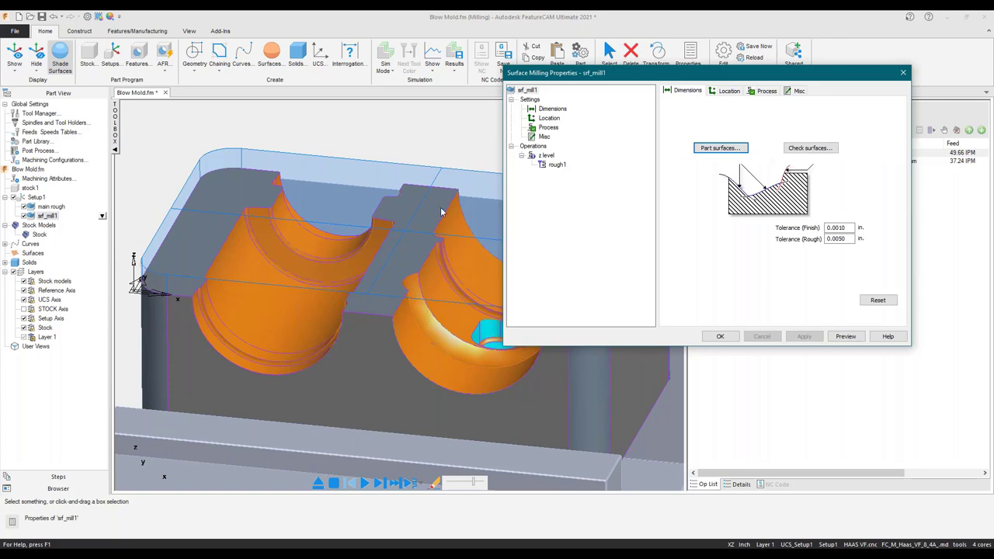
{"action": "left_click", "coordinate": [544, 156]}
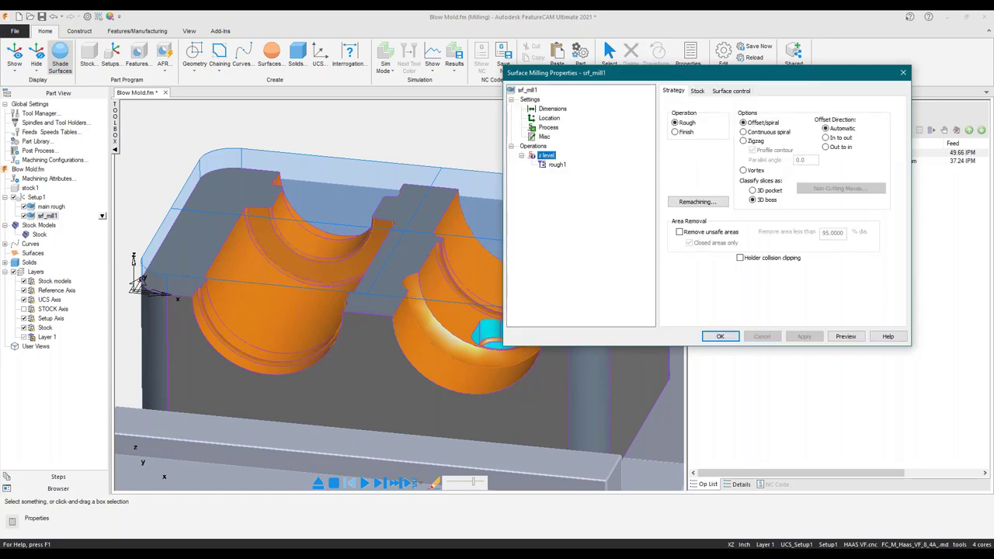
{"action": "left_click", "coordinate": [698, 91]}
{"action": "left_click", "coordinate": [680, 94]}
{"action": "left_click", "coordinate": [676, 203]}
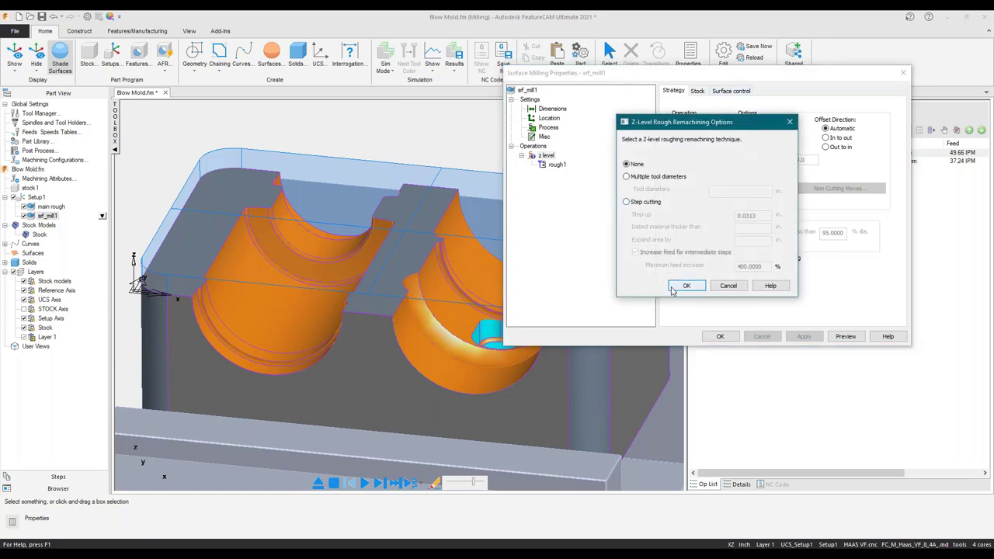
{"action": "left_click", "coordinate": [673, 289]}
Enable the Stock Model for srf_mill1's z level operation, using Stock after main rough, rough1 - z level, and accept the properties.
{"action": "left_click", "coordinate": [698, 92]}
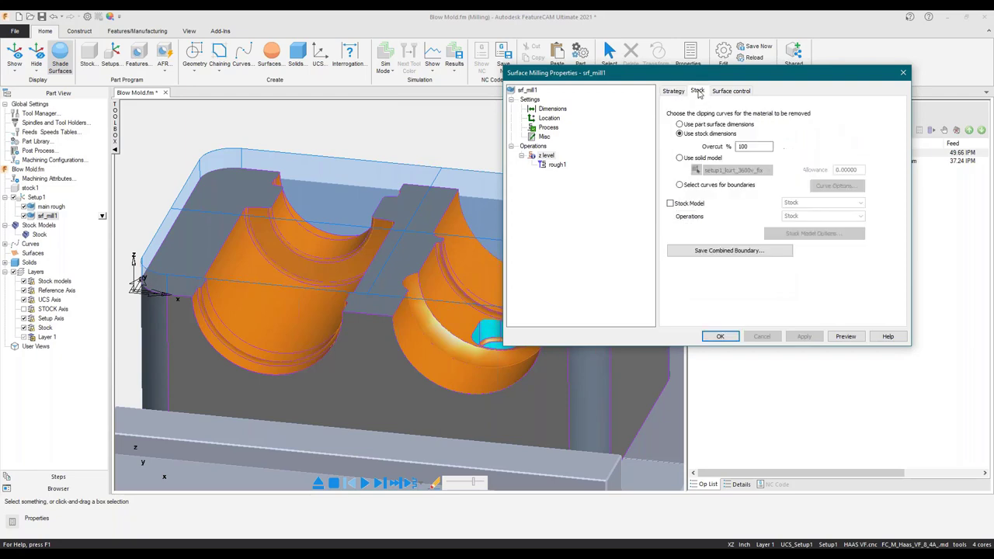
{"action": "left_click", "coordinate": [670, 203]}
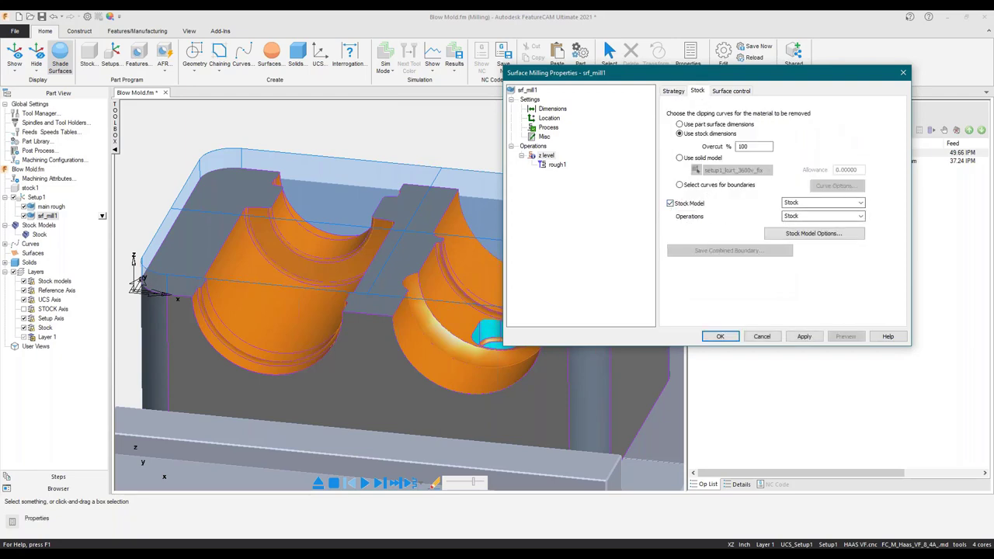
{"action": "left_click", "coordinate": [861, 216]}
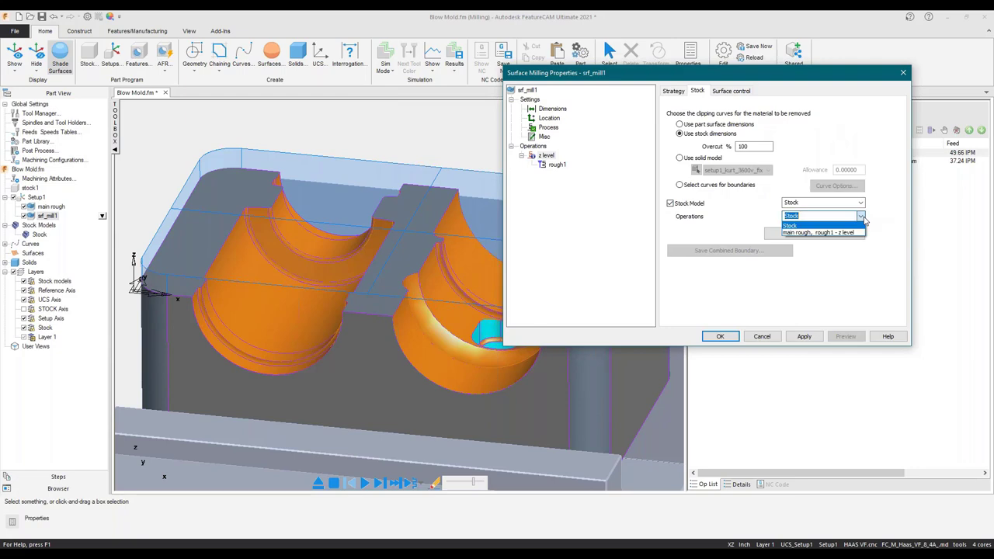
{"action": "left_click", "coordinate": [808, 233]}
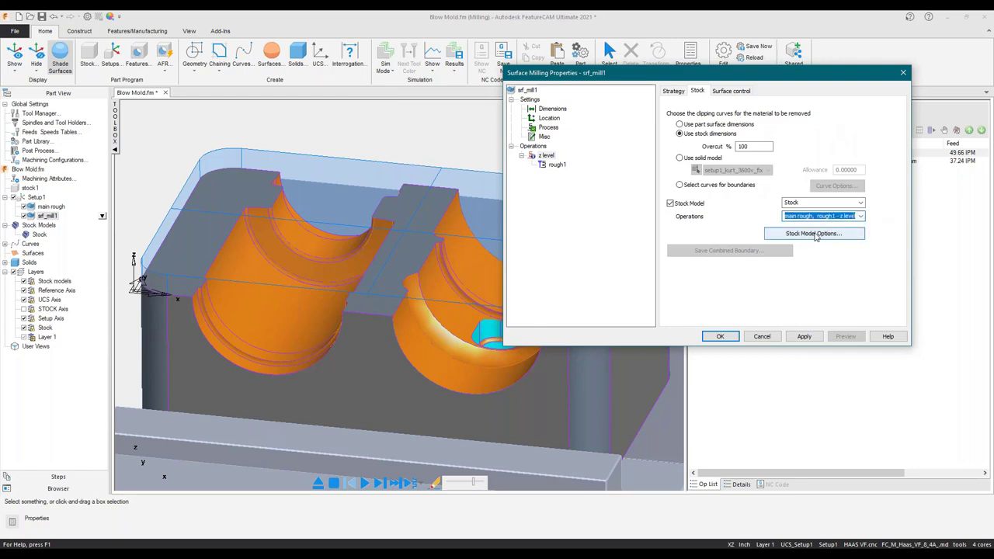
{"action": "left_click", "coordinate": [804, 337]}
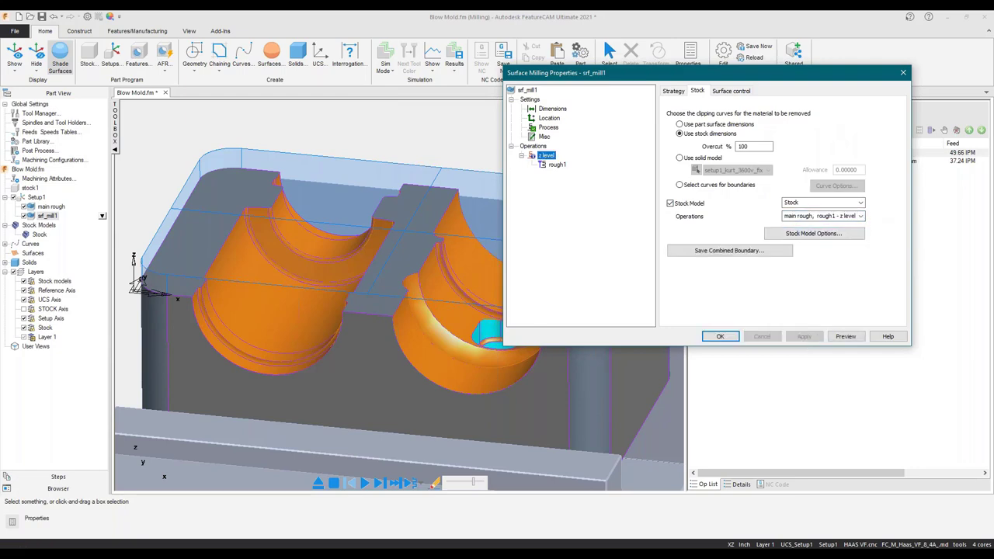
{"action": "left_click", "coordinate": [719, 337]}
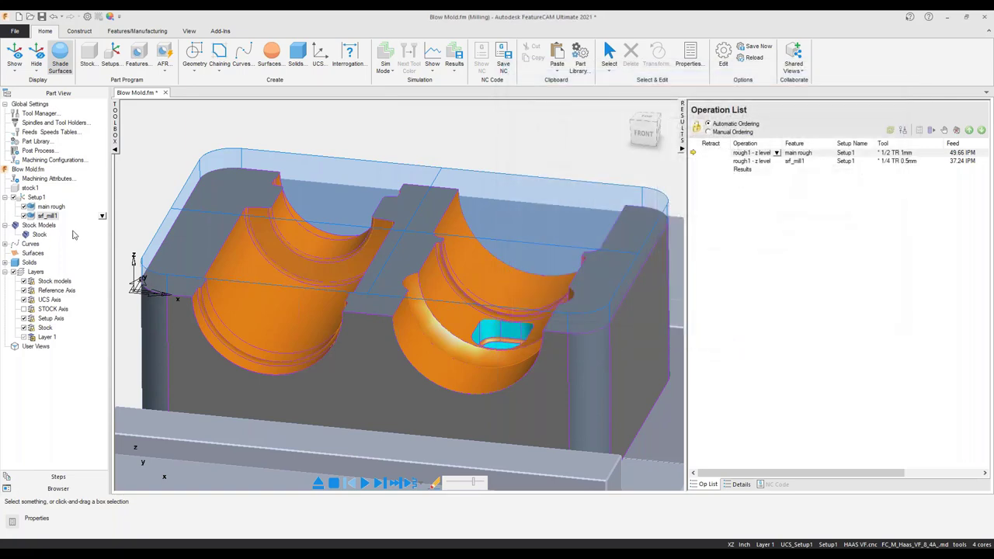
Set the Z increment of srf_mill1's rough1 operation to 0.04 and accept the properties.
{"action": "right_click", "coordinate": [100, 220]}
{"action": "left_click", "coordinate": [121, 226]}
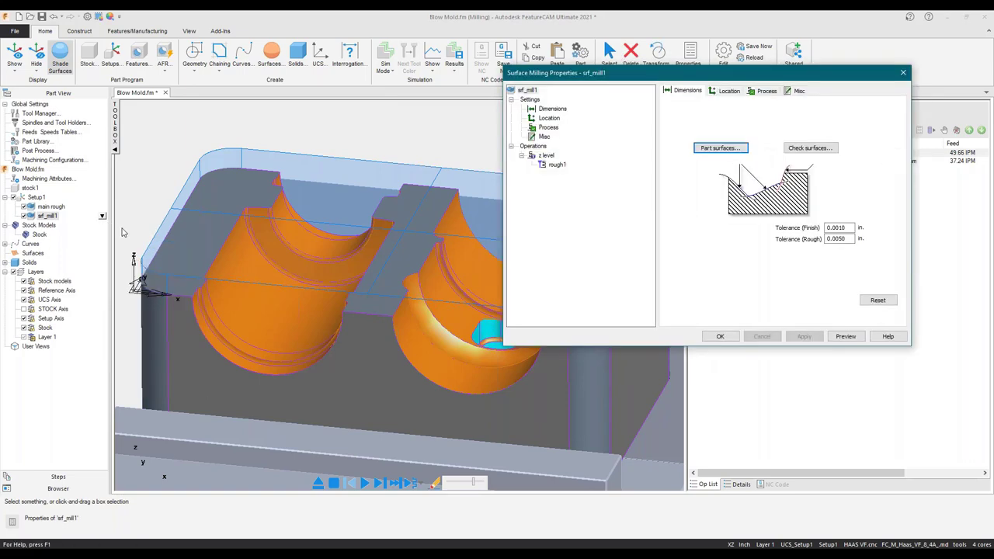
{"action": "left_click", "coordinate": [557, 164]}
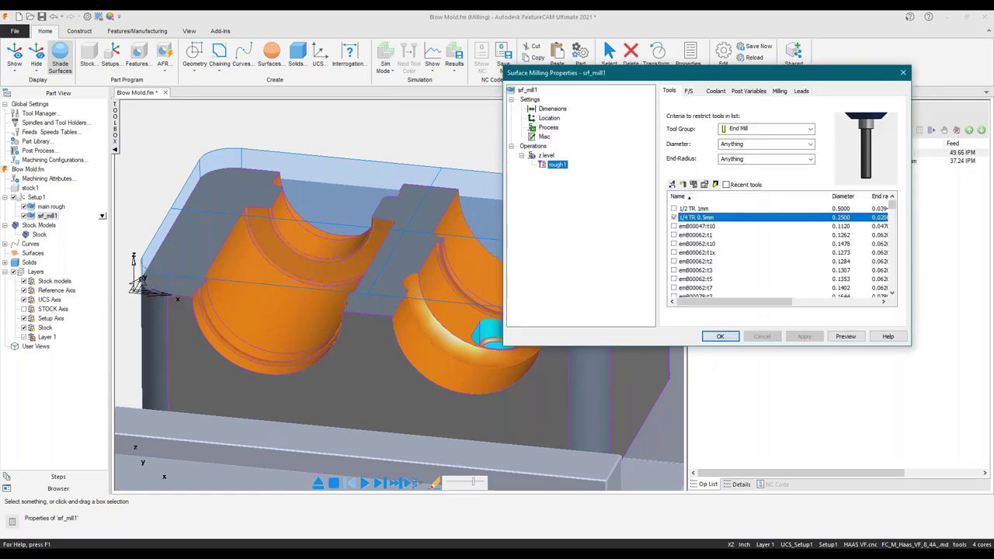
{"action": "left_click", "coordinate": [780, 91]}
{"action": "left_click", "coordinate": [684, 247]}
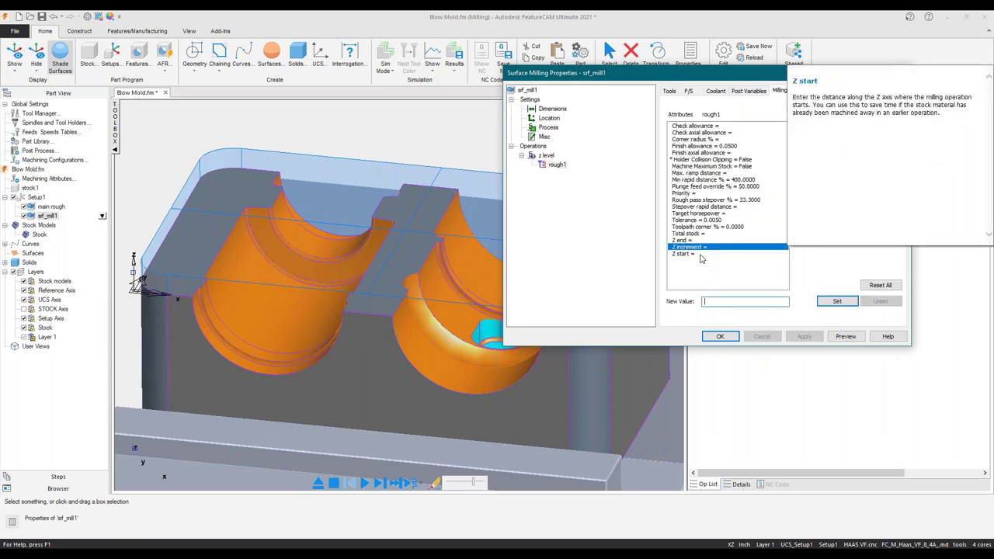
{"action": "type", "text": "0.04"}
{"action": "left_click", "coordinate": [826, 302]}
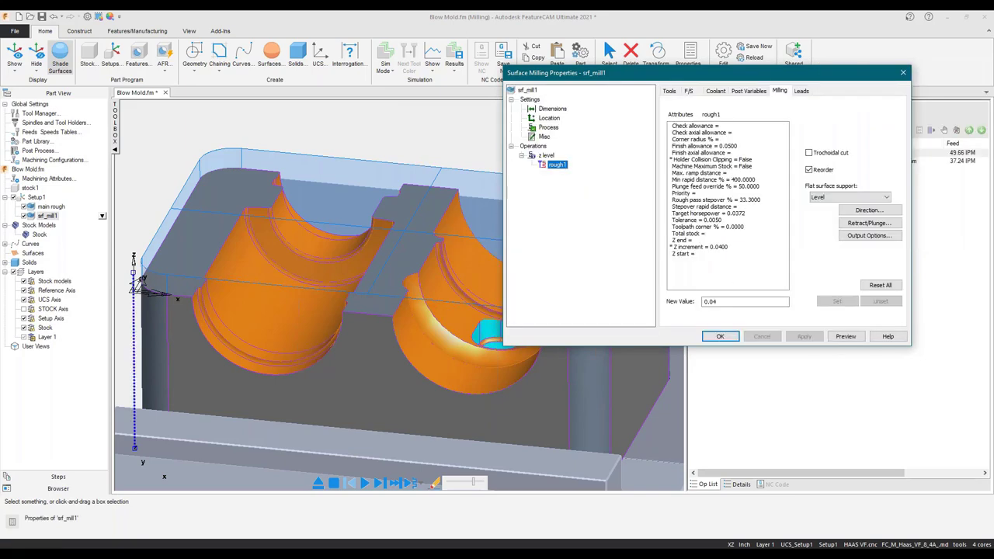
{"action": "left_click", "coordinate": [722, 337]}
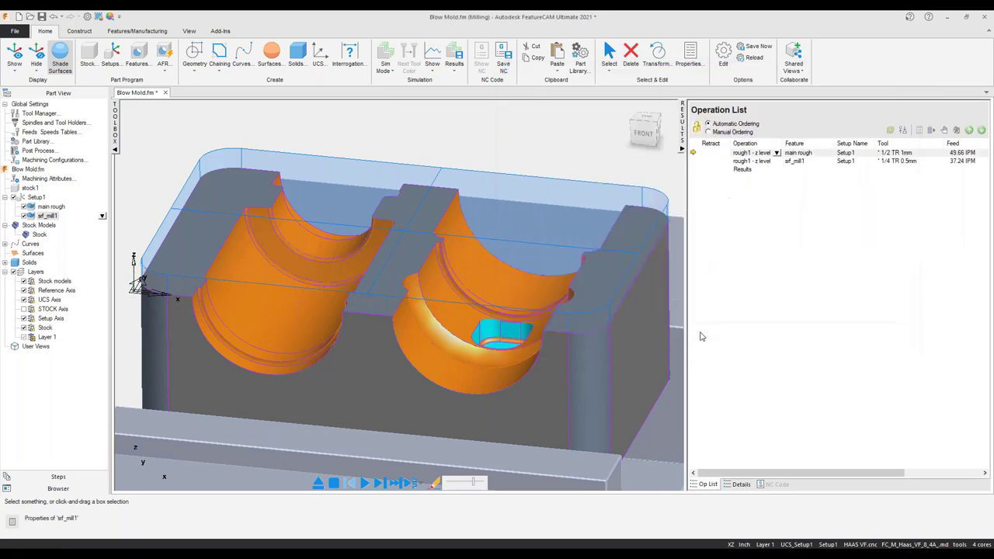
Run a machining simulation of the main rough operation, then close the simulation.
{"action": "left_click", "coordinate": [385, 64]}
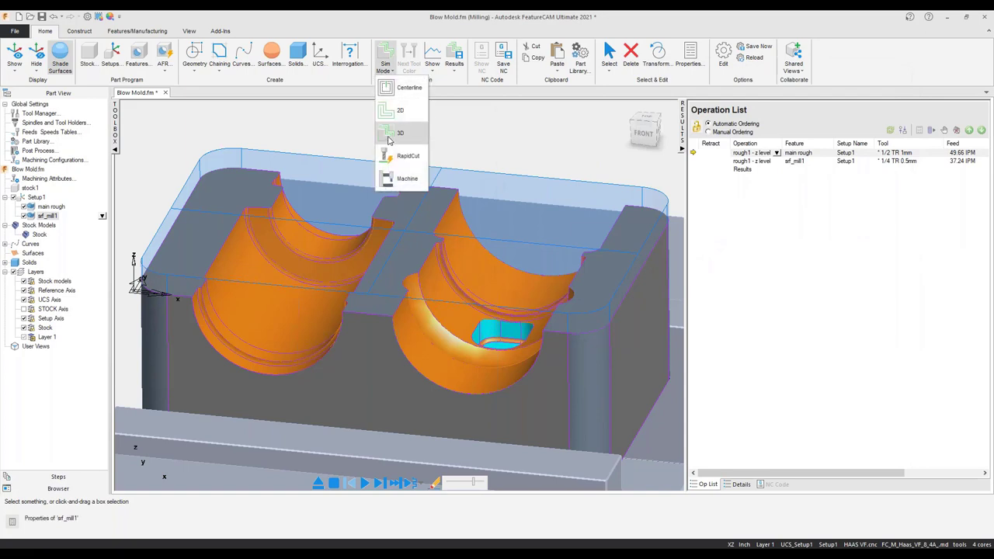
{"action": "left_click", "coordinate": [386, 116]}
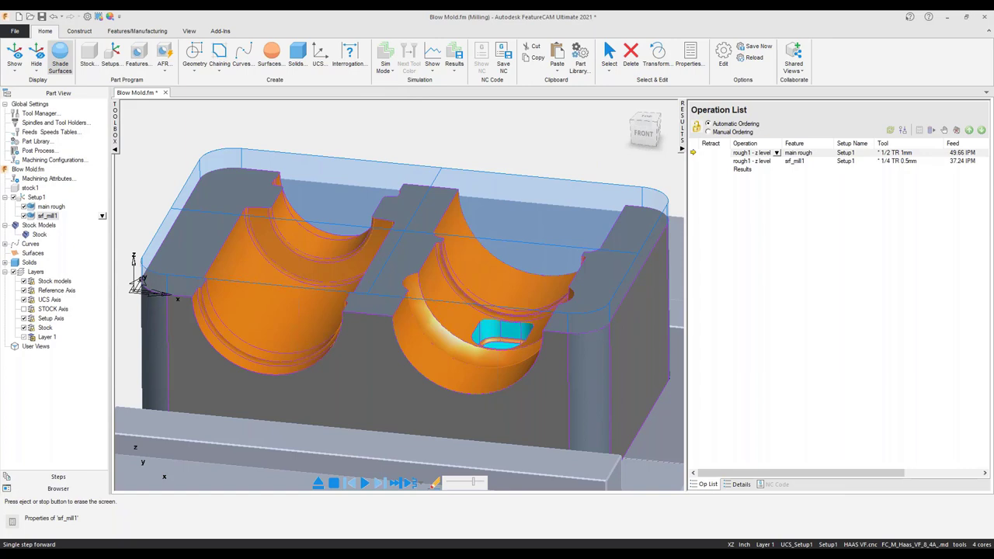
{"action": "left_click", "coordinate": [380, 483]}
{"action": "left_click", "coordinate": [365, 483]}
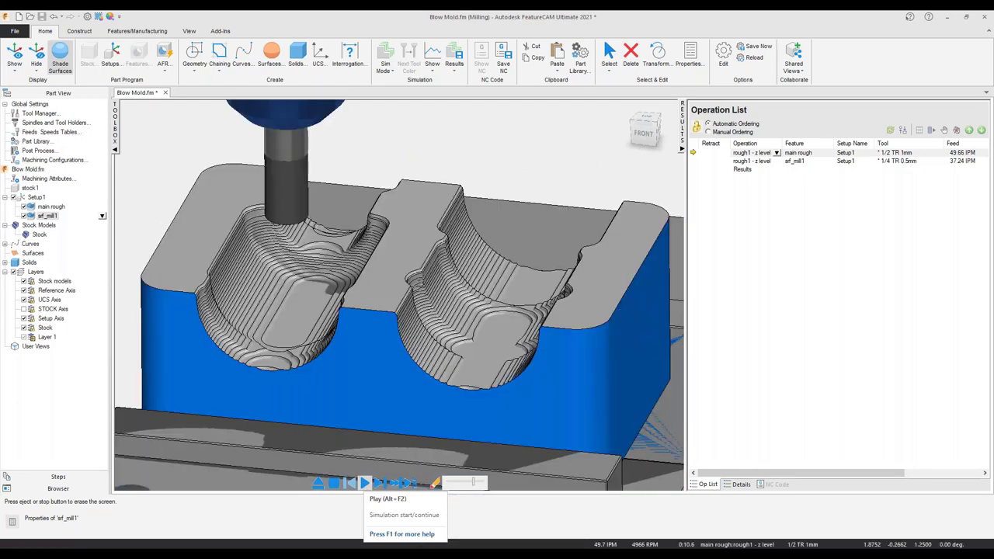
{"action": "left_click", "coordinate": [317, 483]}
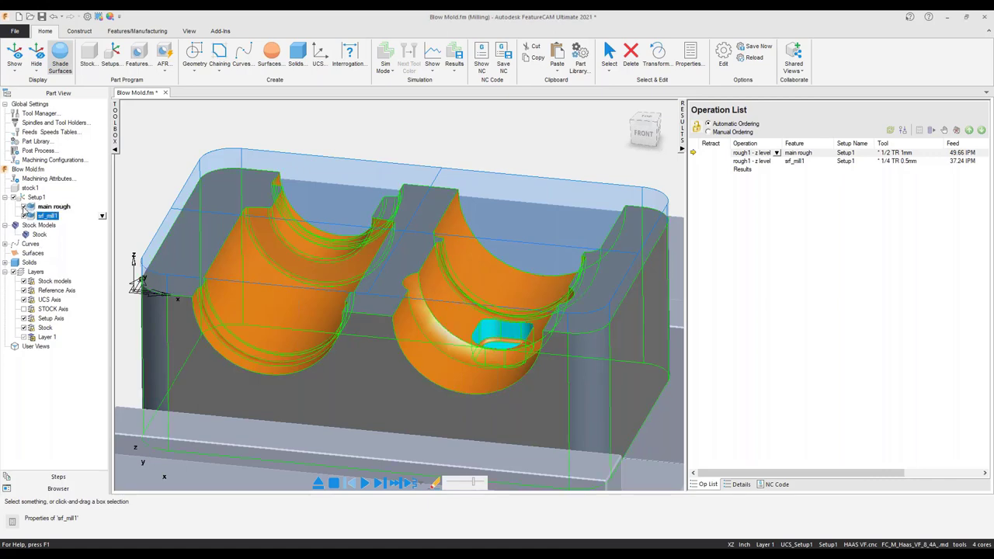
Exclude main rough from the setup, simulate srf_mill1 alone, and inspect the machined cavities from above.
{"action": "left_click", "coordinate": [27, 206]}
{"action": "left_click", "coordinate": [381, 483]}
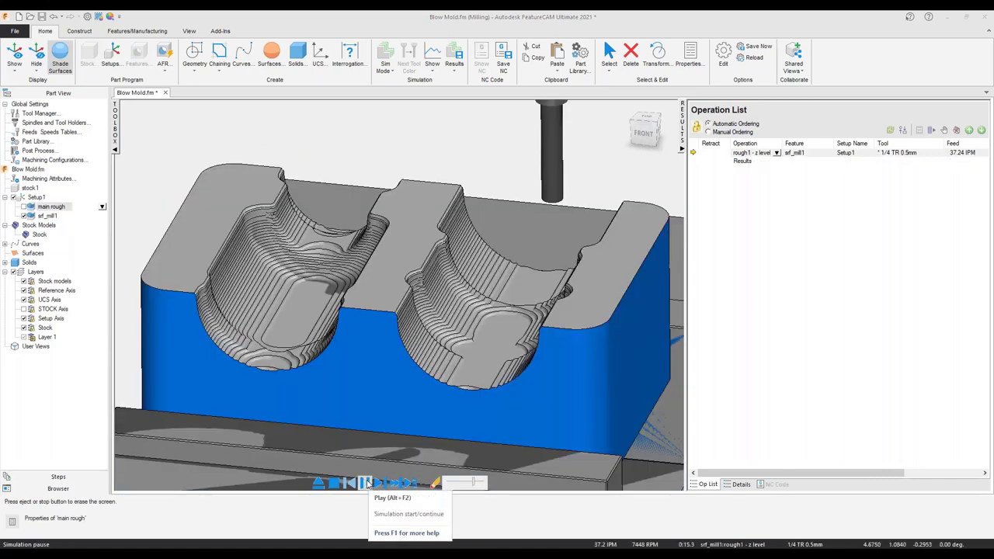
{"action": "left_click", "coordinate": [366, 483]}
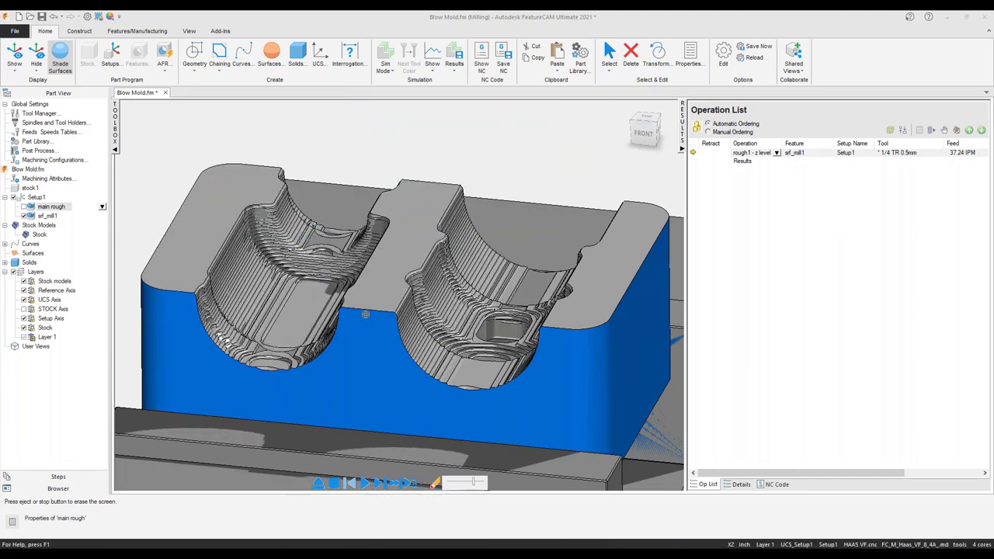
{"action": "middle_click_drag", "start_coordinate": [491, 374], "coordinate": [502, 451]}
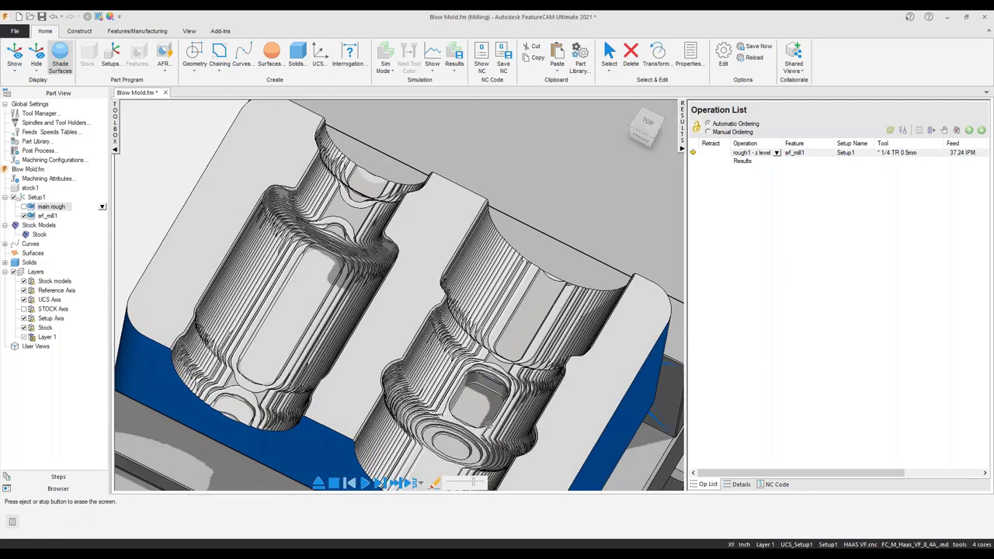
{"action": "middle_click_drag", "start_coordinate": [410, 363], "coordinate": [415, 400]}
Restart the srf_mill1 simulation at a slower speed and examine the material removed in both cavities.
{"action": "left_click", "coordinate": [319, 483]}
{"action": "left_click", "coordinate": [378, 483]}
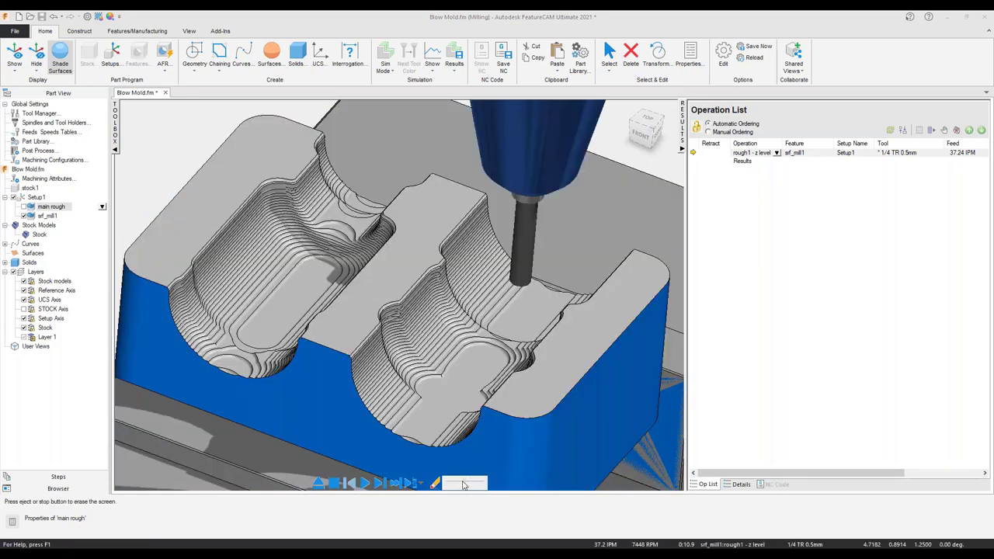
{"action": "left_click", "coordinate": [364, 483]}
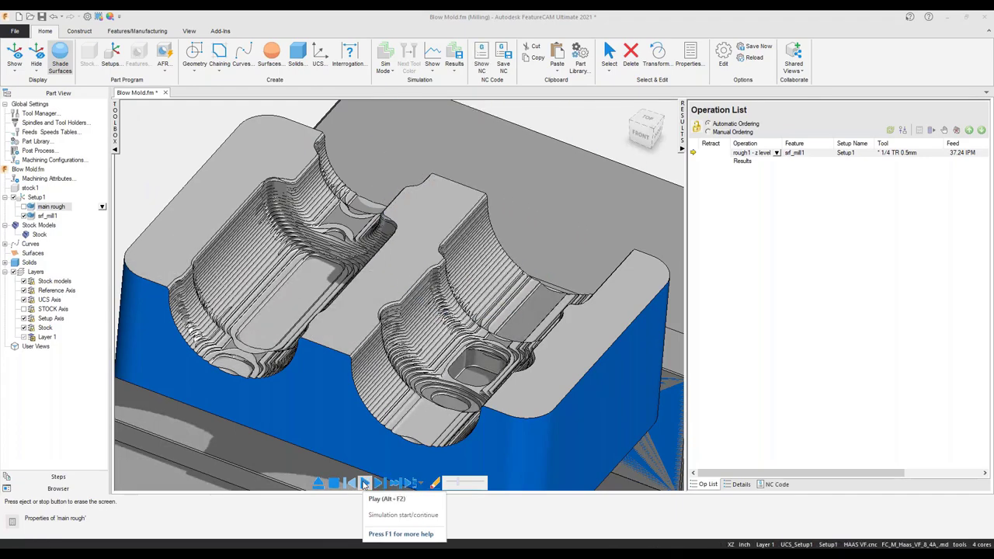
{"action": "mouse_move", "coordinate": [360, 365]}
{"action": "middle_mouse_down"}
{"action": "mouse_move", "coordinate": [360, 326]}
{"action": "mouse_move", "coordinate": [359, 349]}
{"action": "middle_mouse_up"}
{"action": "middle_click_drag", "start_coordinate": [399, 239], "coordinate": [424, 241]}
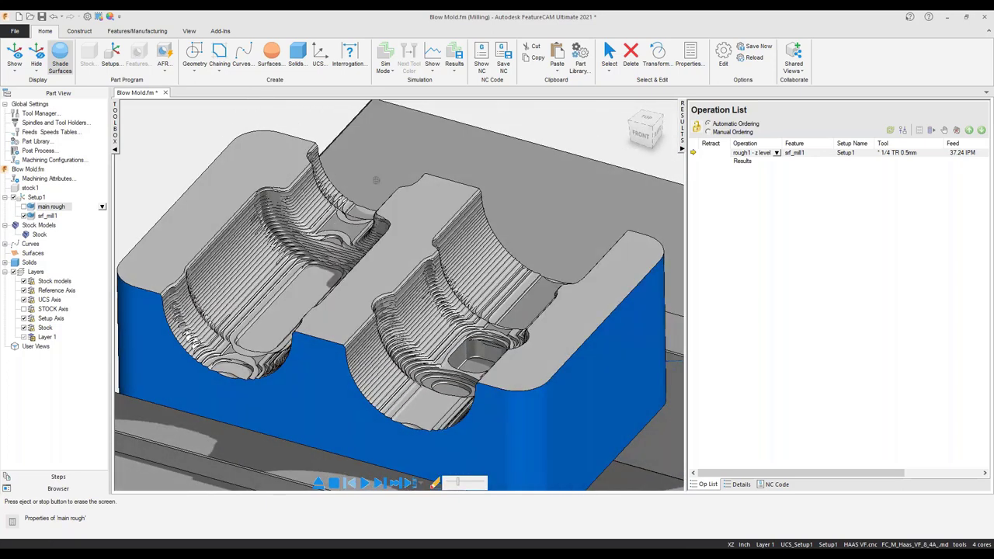
Use the srf_mill1 simulation results as the starting point and close the simulation.
{"action": "left_click", "coordinate": [454, 63]}
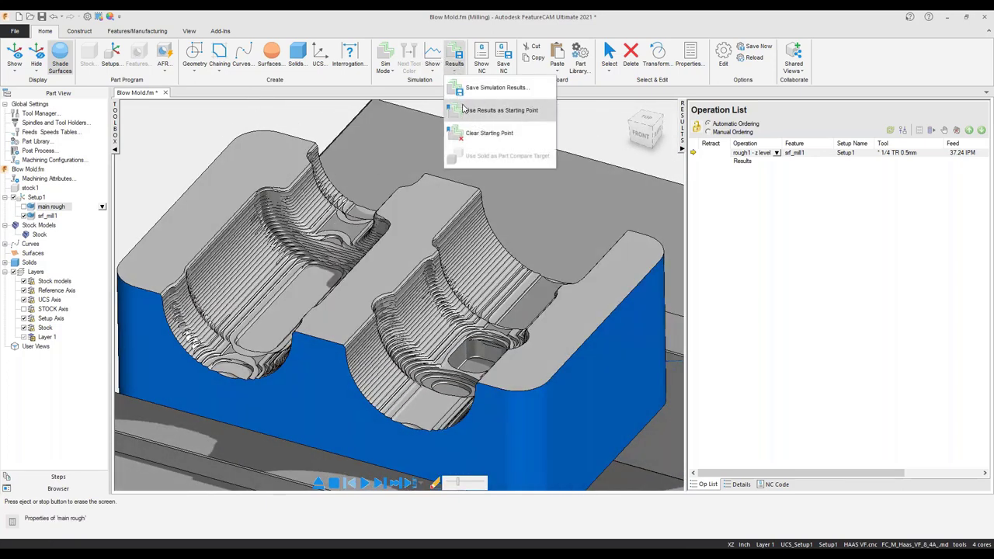
{"action": "left_click", "coordinate": [464, 110]}
{"action": "left_click", "coordinate": [318, 483]}
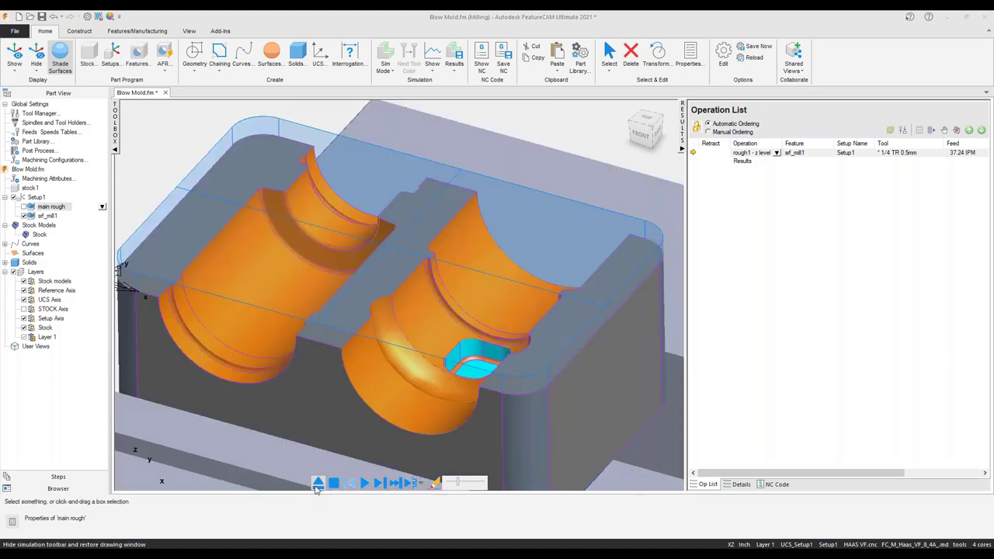
Rename the srf_mill1 feature as "rest machine".
{"action": "left_click", "coordinate": [50, 216]}
{"action": "left_click", "coordinate": [48, 217]}
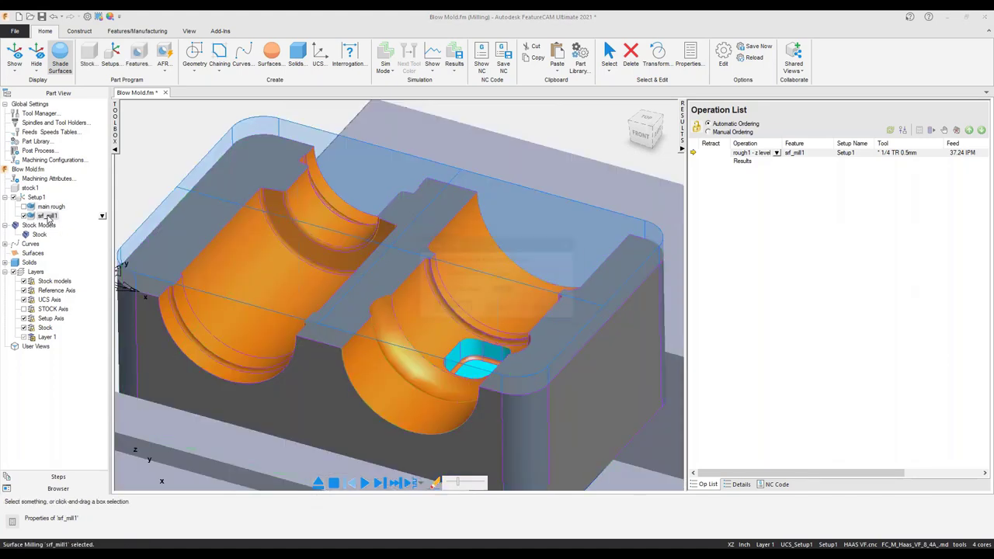
{"action": "type", "text": "rest machine"}
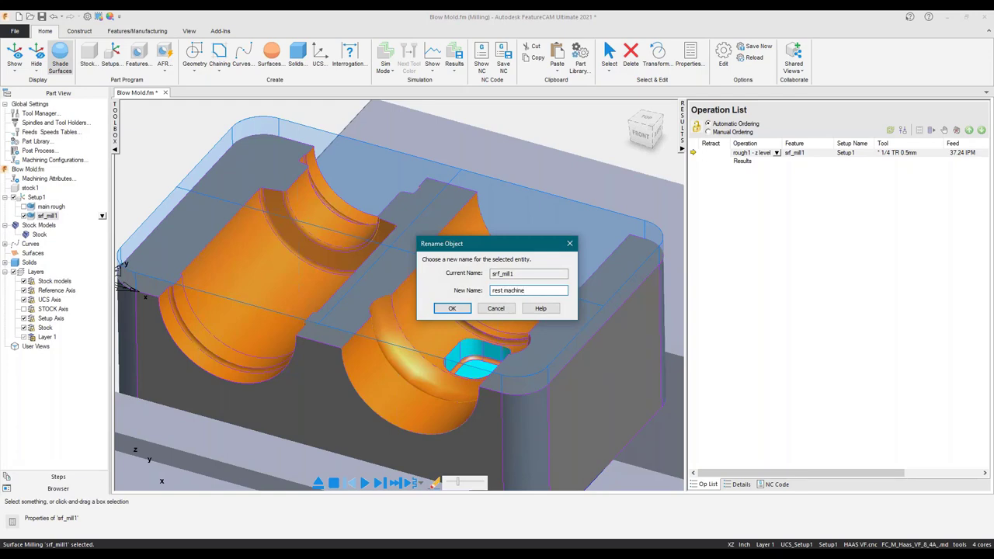
{"action": "key", "text": "Return"}
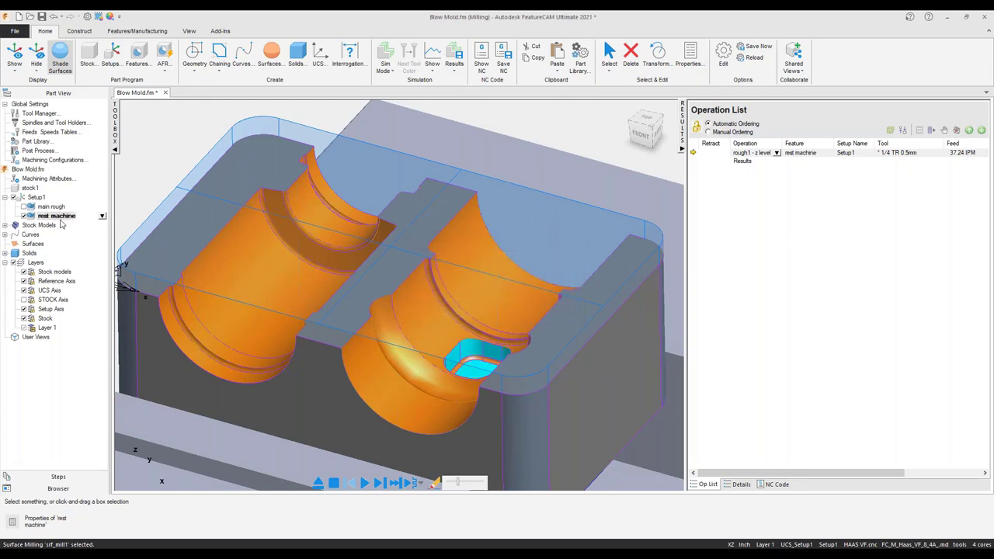
Start a new Surface Milling feature from the mold solid, using all its surfaces.
{"action": "scroll", "coordinate": [490, 135], "scroll_direction": "down", "scroll_amount": 2}
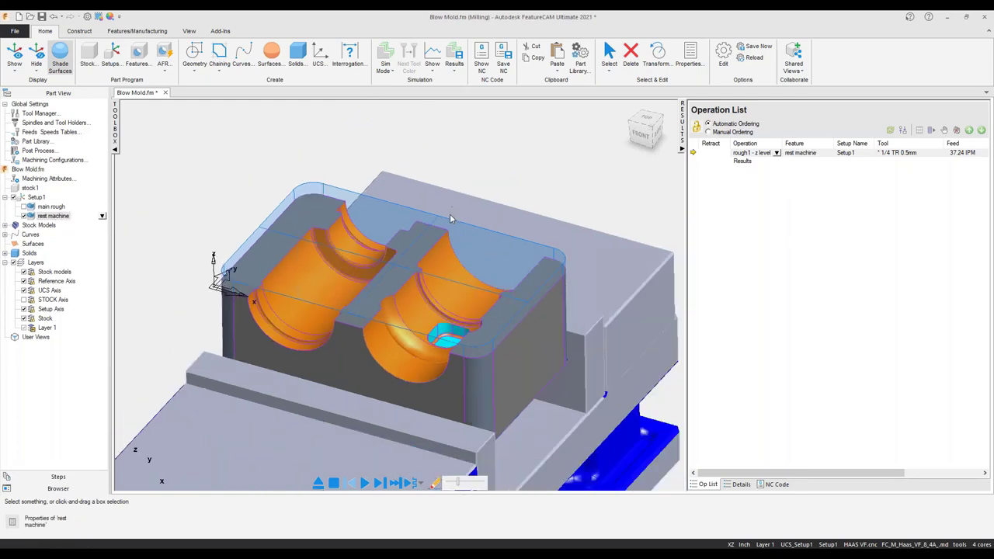
{"action": "middle_click_drag", "start_coordinate": [451, 219], "coordinate": [465, 220]}
{"action": "middle_click_drag", "start_coordinate": [489, 266], "coordinate": [497, 266]}
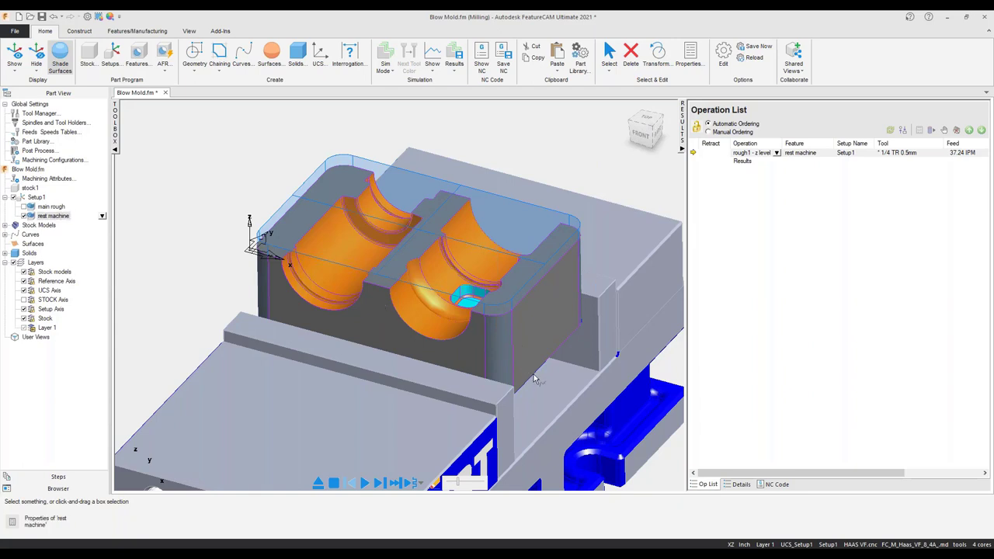
{"action": "left_click", "coordinate": [510, 334]}
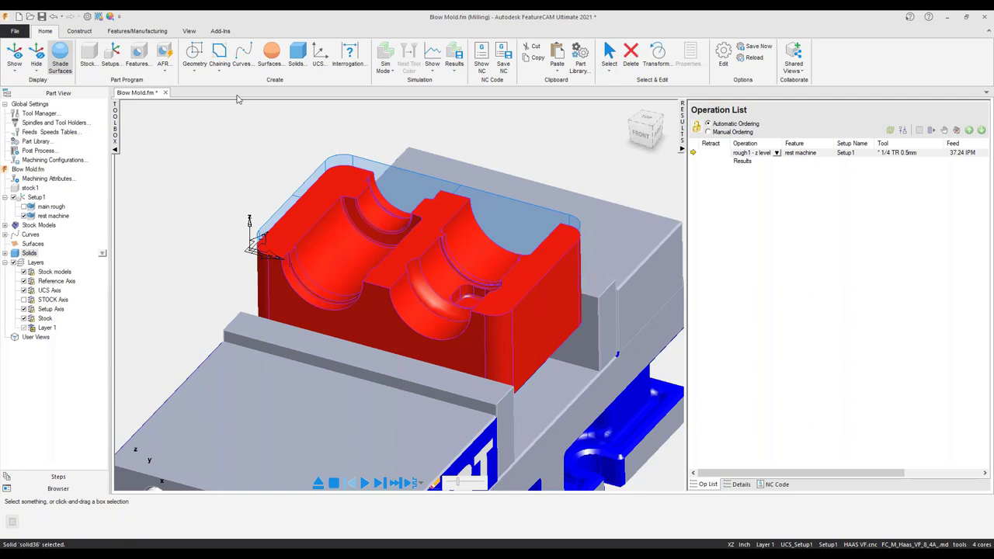
{"action": "left_click", "coordinate": [137, 55]}
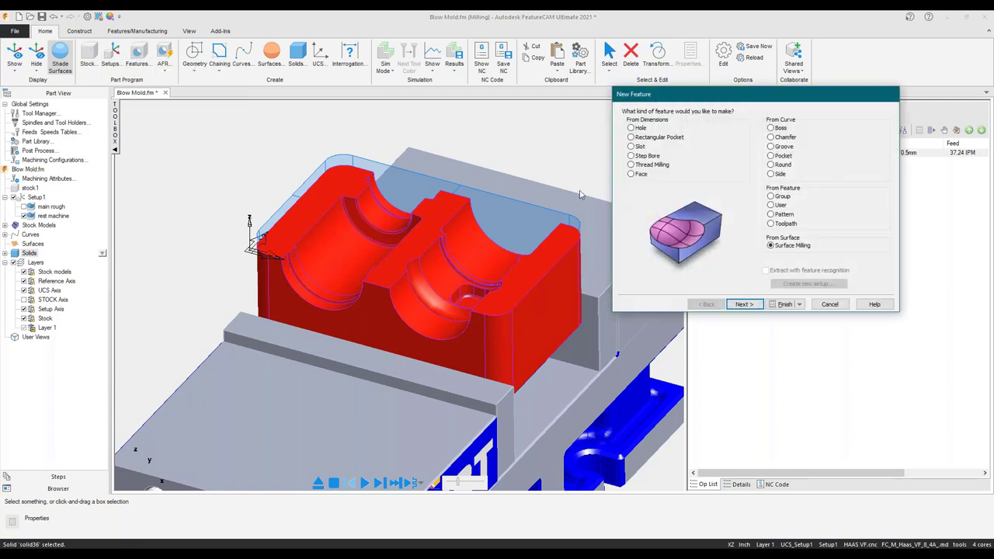
{"action": "left_click", "coordinate": [745, 305]}
{"action": "left_click", "coordinate": [748, 306]}
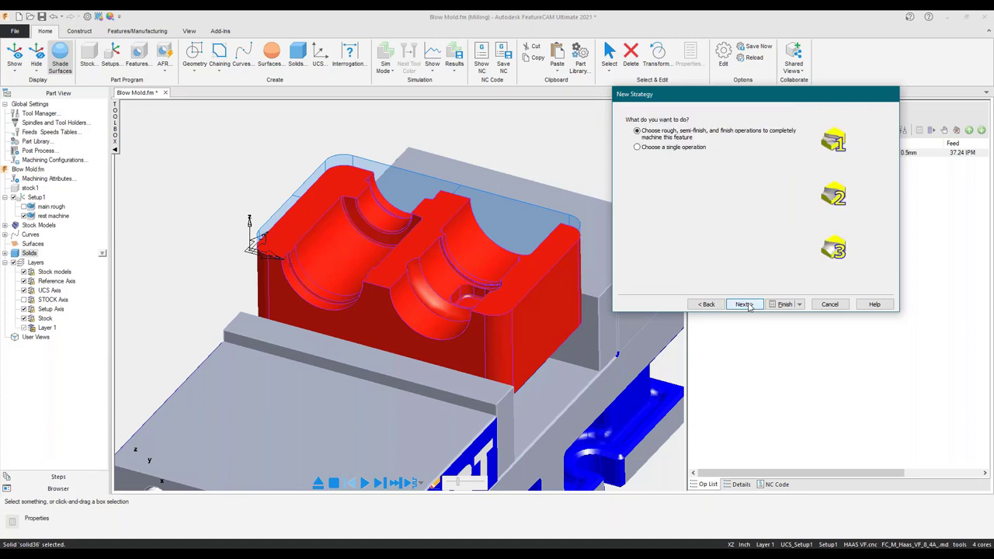
Define the feature as a single Parallel roughing operation along X at angle 0, with automatic edge handling.
{"action": "left_click", "coordinate": [659, 151]}
{"action": "left_click", "coordinate": [742, 307]}
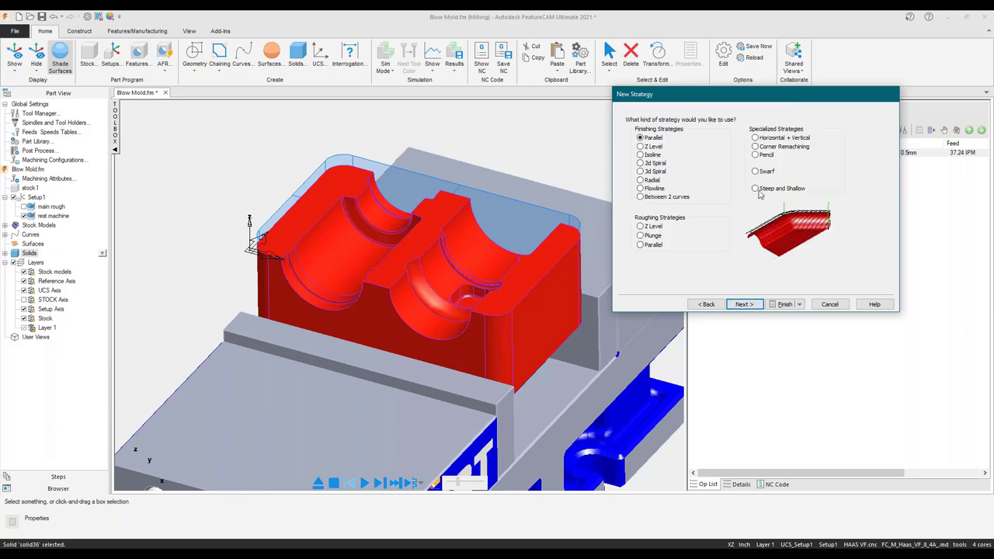
{"action": "left_click", "coordinate": [643, 244]}
{"action": "left_click", "coordinate": [744, 306]}
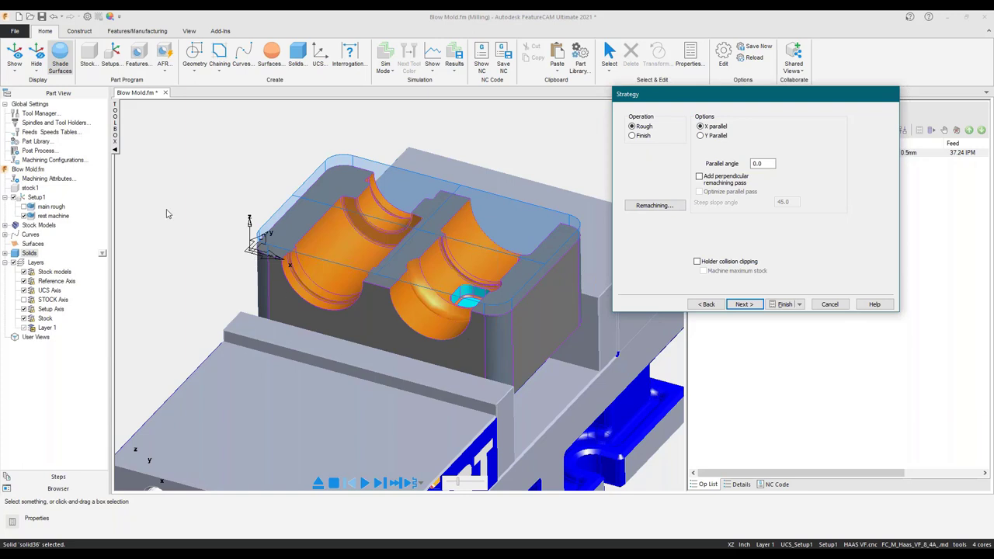
{"action": "left_click", "coordinate": [742, 304]}
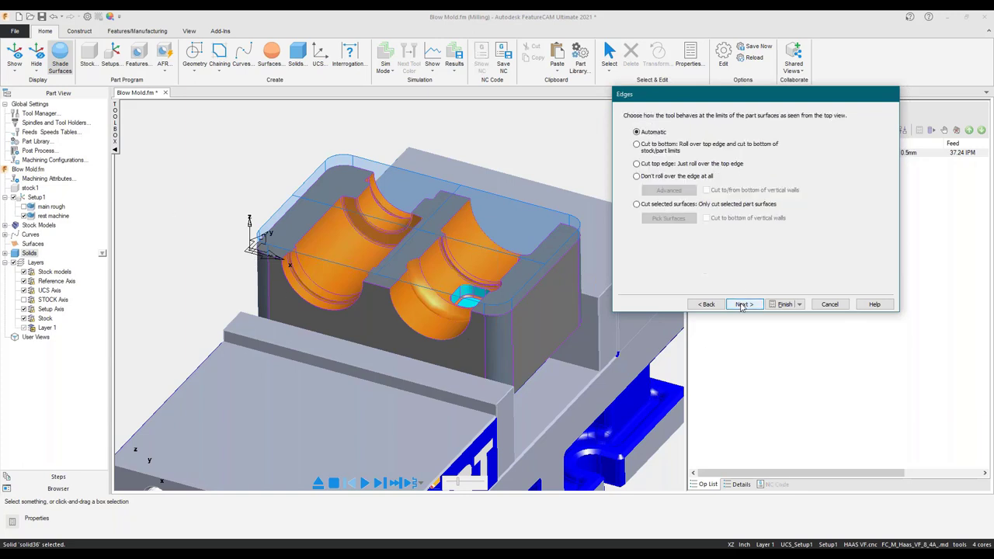
{"action": "left_click", "coordinate": [784, 305]}
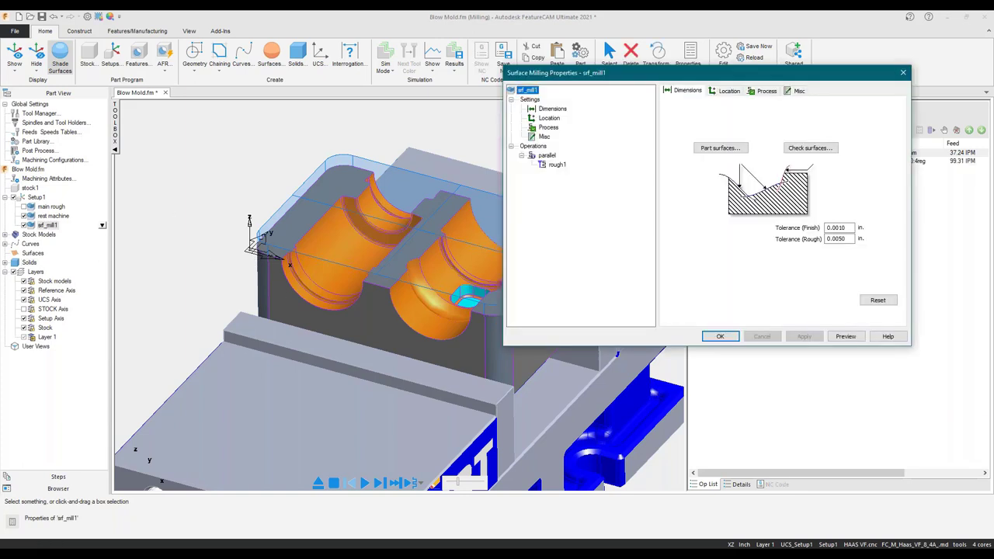
Assign the 0.375 in ball end mill endmillB0375:4reg to the parallel rough1 operation.
{"action": "left_click", "coordinate": [555, 165]}
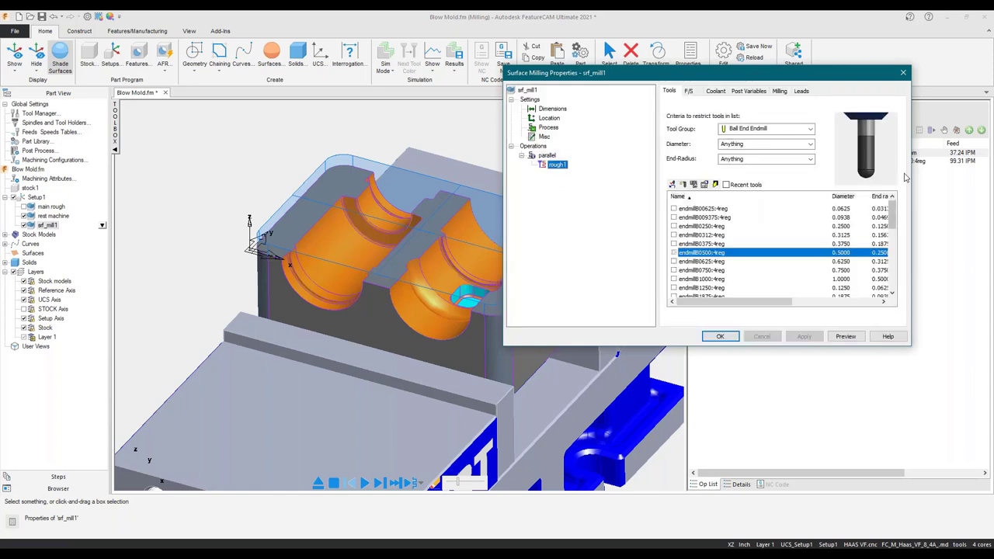
{"action": "left_click", "coordinate": [675, 244]}
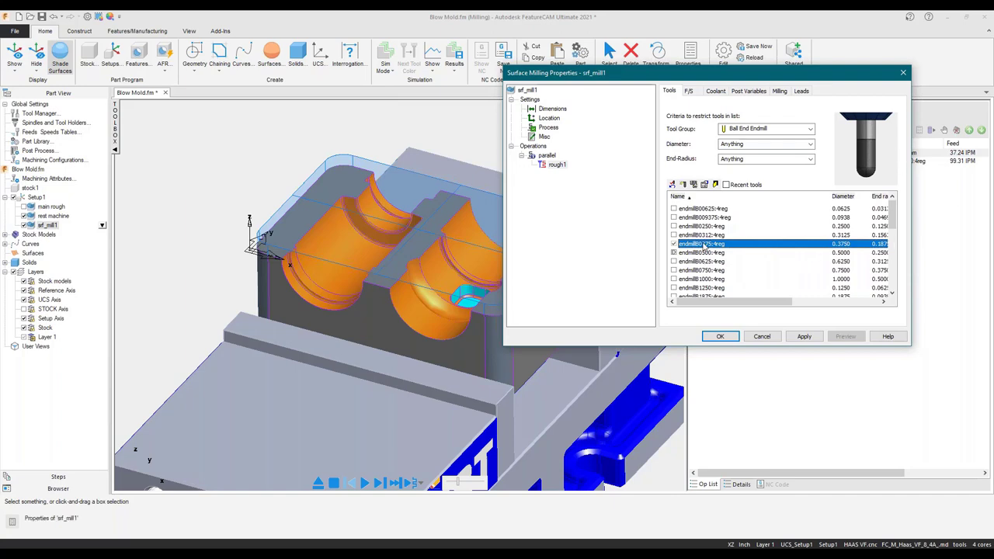
{"action": "left_click", "coordinate": [800, 340]}
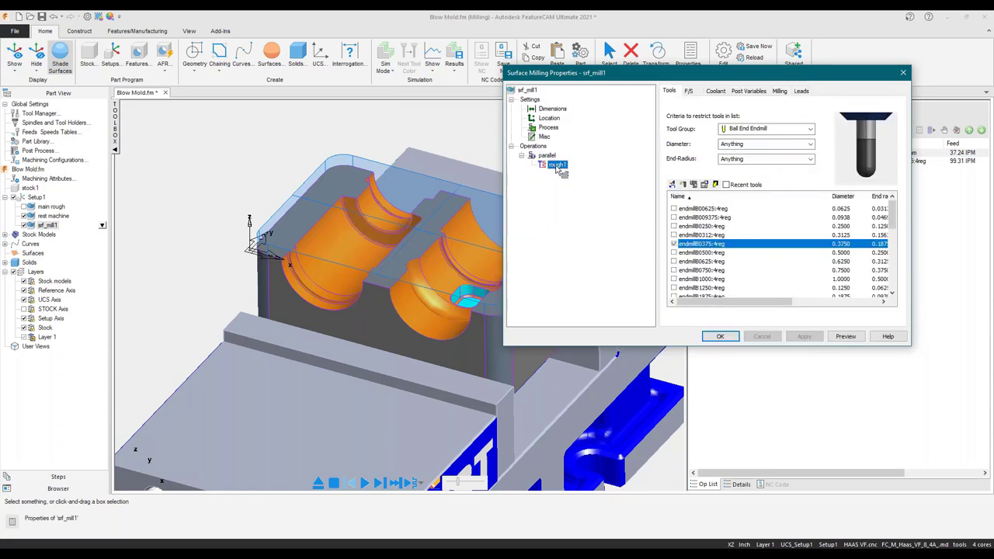
Set the rough pass stepover of the parallel rough1 operation to 10%.
{"action": "left_click", "coordinate": [781, 91]}
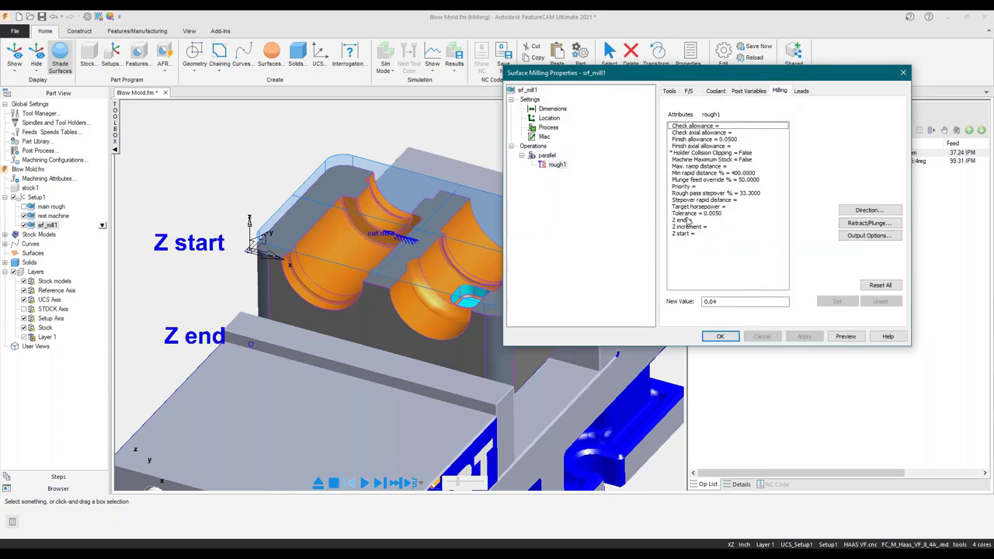
{"action": "left_click", "coordinate": [734, 192]}
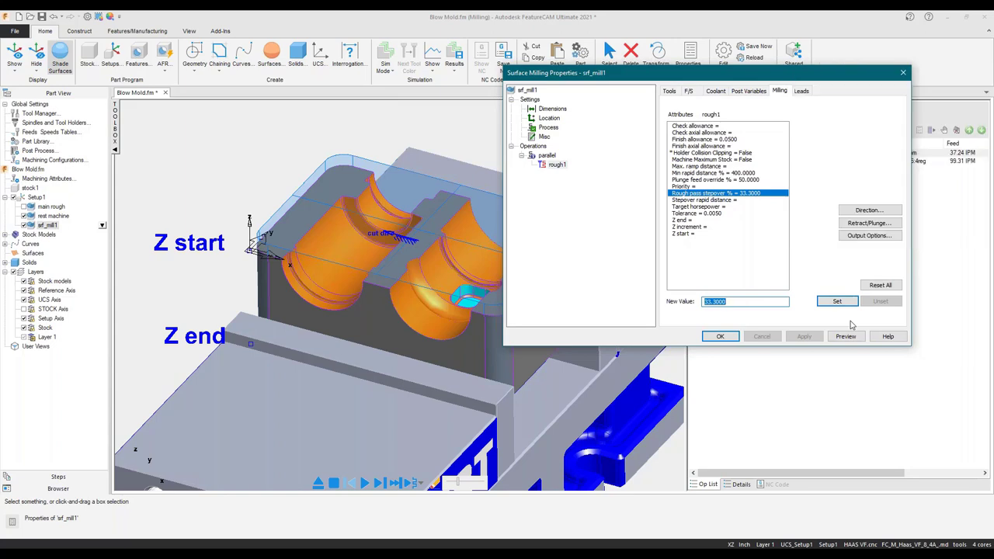
{"action": "type", "text": "10"}
{"action": "left_click", "coordinate": [839, 303]}
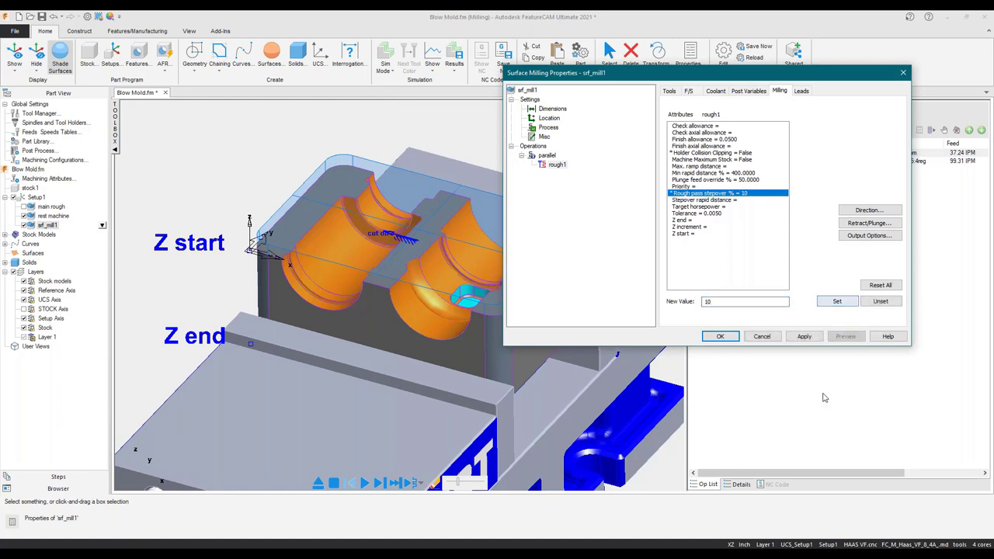
{"action": "left_click", "coordinate": [804, 336]}
Preview the parallel roughing toolpath and examine the passes over both cavities and the small pocket.
{"action": "left_click", "coordinate": [846, 336]}
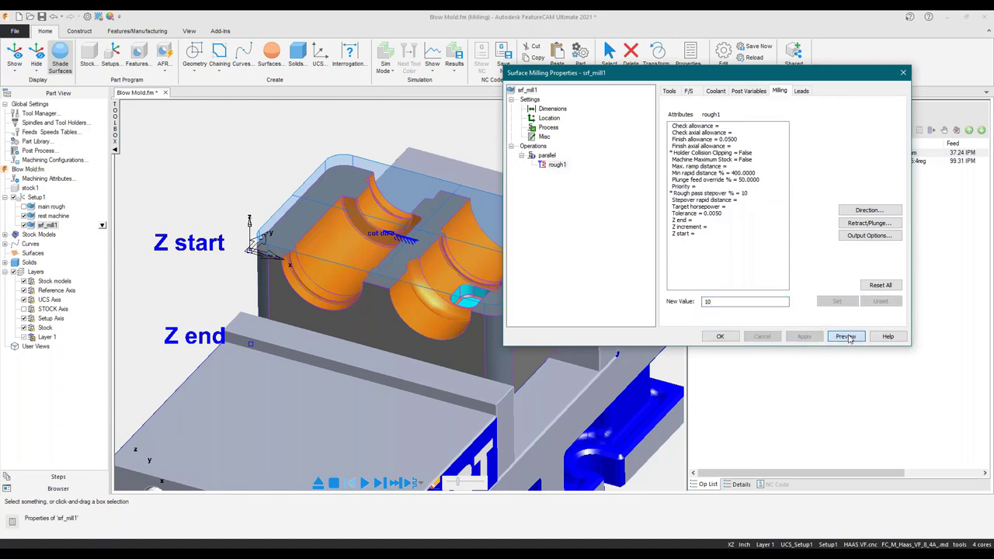
{"action": "left_click", "coordinate": [364, 484]}
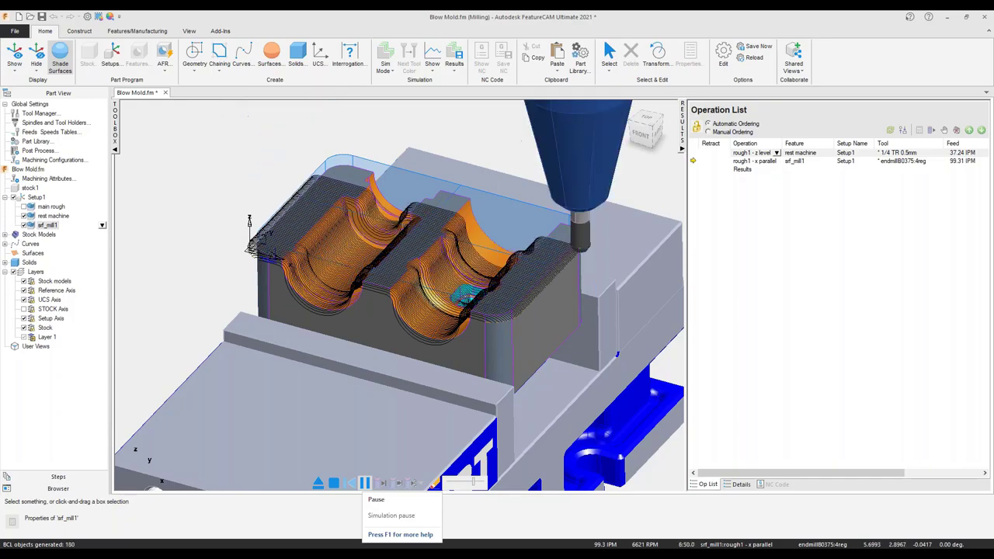
{"action": "middle_click_drag", "start_coordinate": [435, 310], "coordinate": [353, 268]}
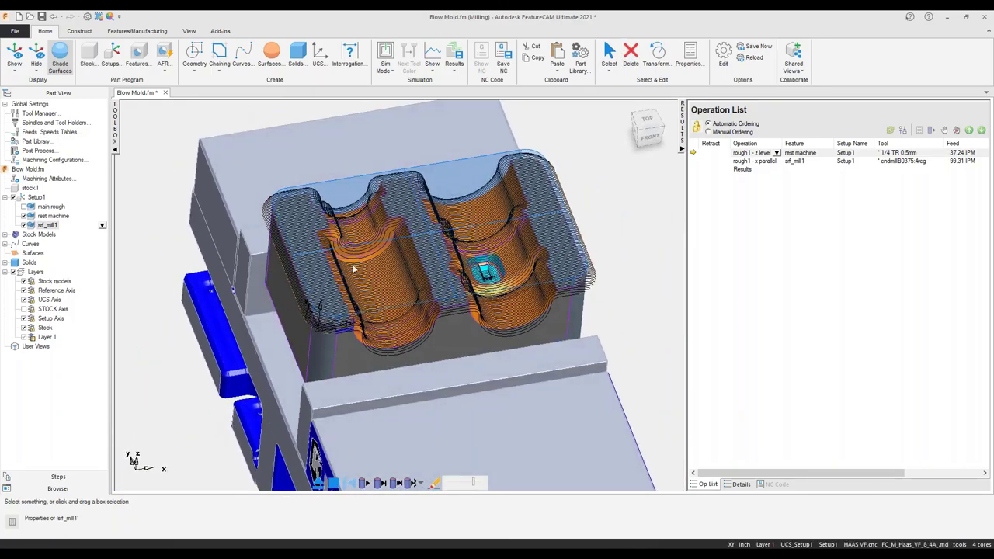
{"action": "scroll", "coordinate": [353, 268], "scroll_direction": "up", "scroll_amount": 5}
{"action": "scroll", "coordinate": [502, 269], "scroll_direction": "down", "scroll_amount": 5}
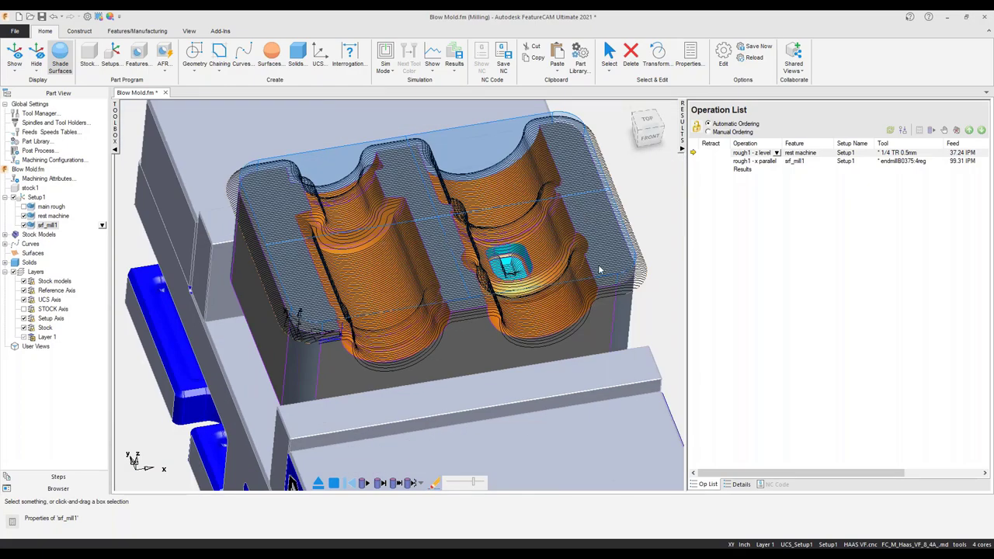
{"action": "scroll", "coordinate": [591, 268], "scroll_direction": "up", "scroll_amount": 3}
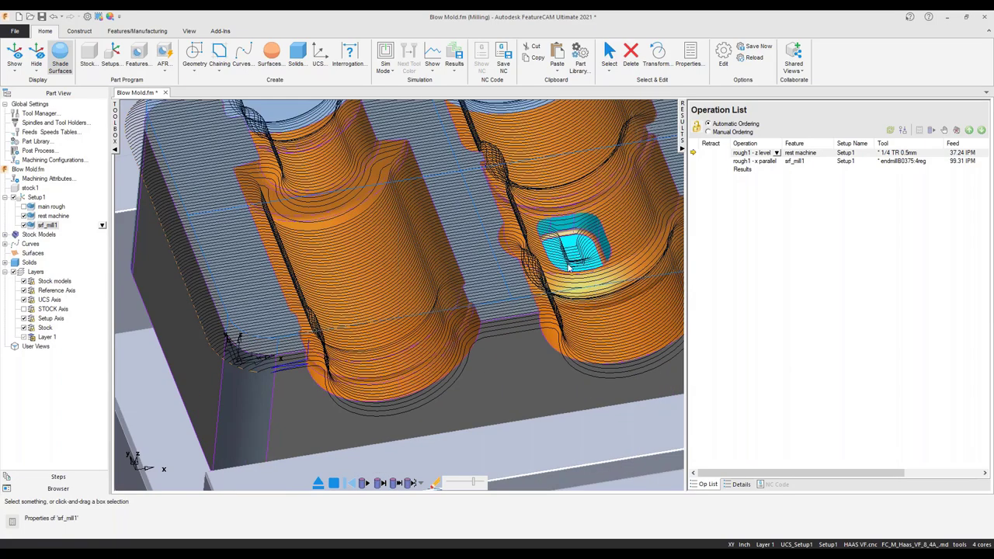
{"action": "scroll", "coordinate": [558, 281], "scroll_direction": "down", "scroll_amount": 3}
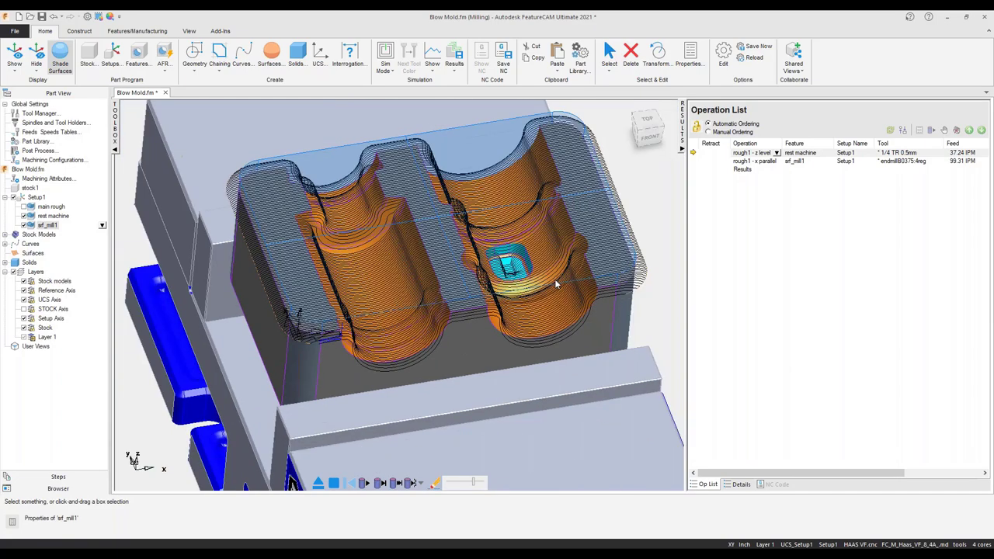
Reopen the srf_mill1 properties and open its part surfaces selection, keeping the mold in view.
{"action": "double_click", "coordinate": [500, 283]}
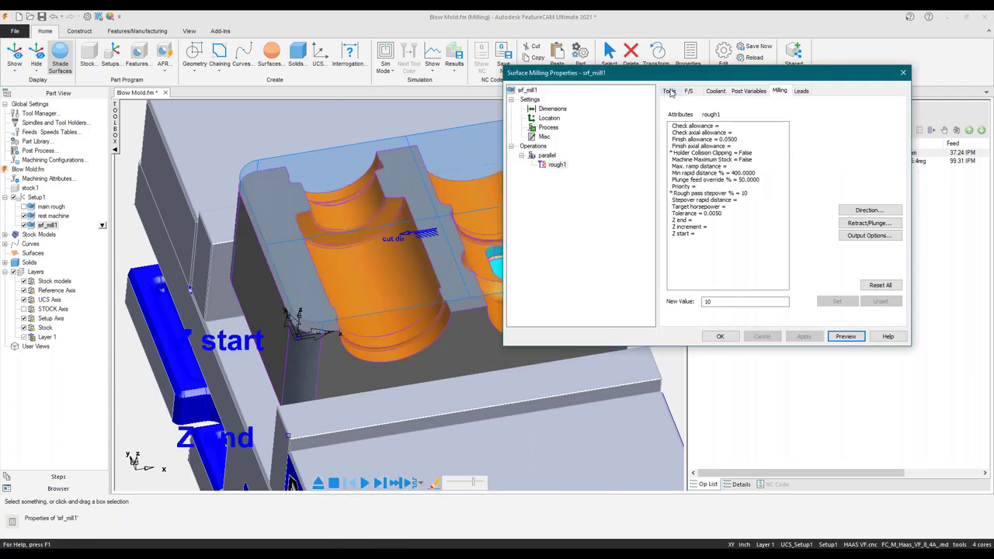
{"action": "left_click", "coordinate": [560, 111]}
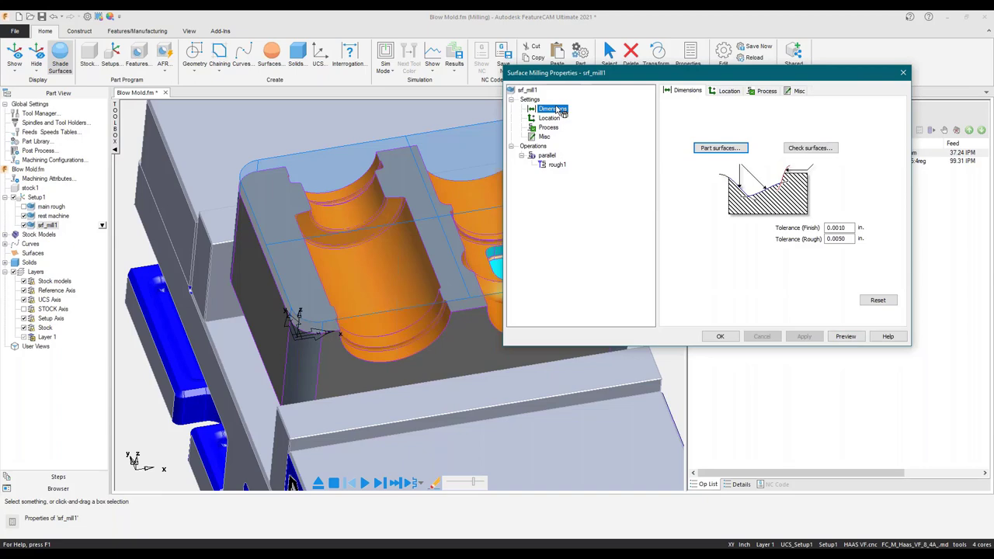
{"action": "left_click_drag", "start_coordinate": [761, 73], "coordinate": [825, 50]}
{"action": "middle_click_drag", "start_coordinate": [466, 272], "coordinate": [398, 303]}
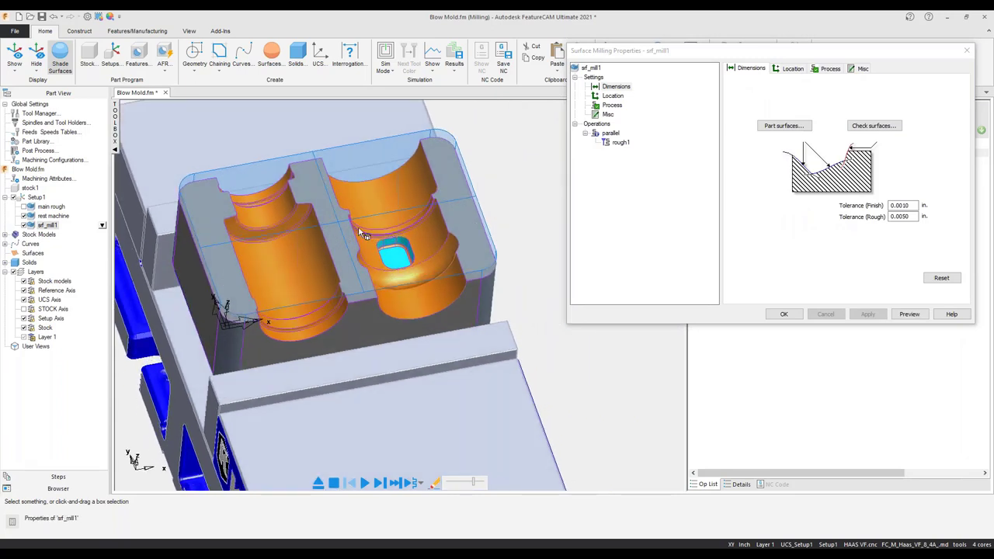
{"action": "left_click", "coordinate": [784, 126]}
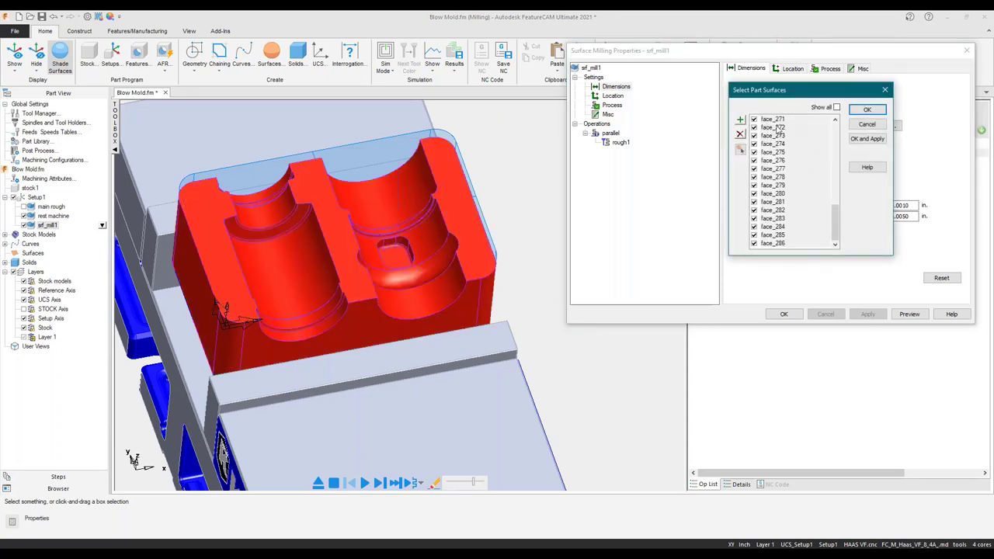
Go through part surfaces face_271 to face_286 to identify where each lies on the mold.
{"action": "left_click", "coordinate": [773, 119]}
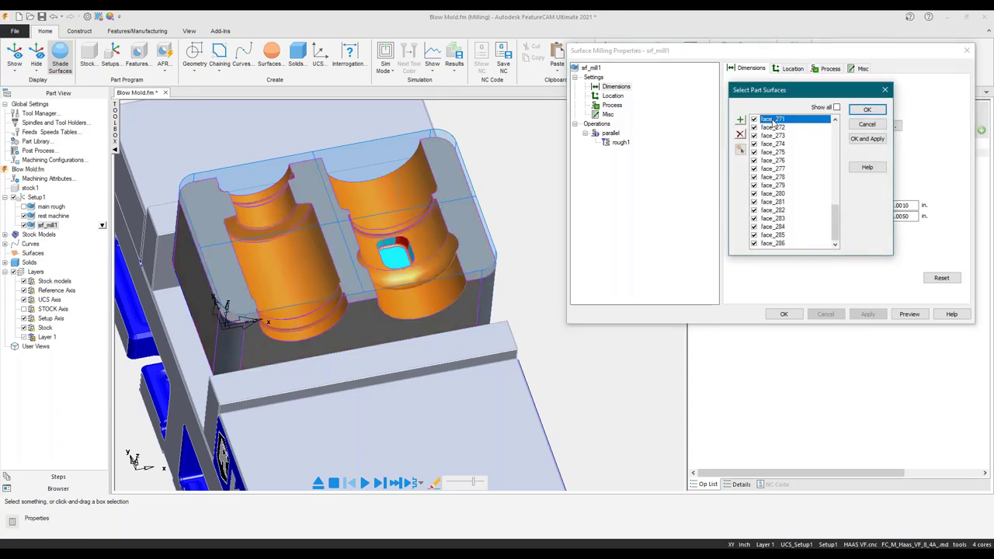
{"action": "key", "text": "Down"}
{"action": "key", "text": "Down"}
{"action": "key", "text": "Down"}
{"action": "key", "text": "Down"}
{"action": "key", "text": "Down"}
{"action": "key", "text": "Down"}
{"action": "key", "text": "Down"}
{"action": "key", "text": "Down"}
{"action": "key", "text": "Down"}
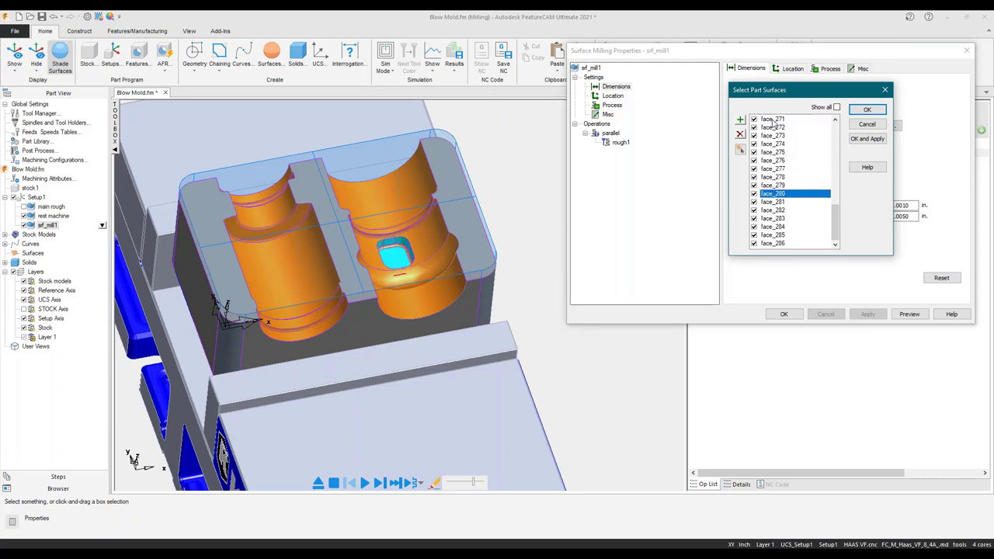
{"action": "key", "text": "Down"}
{"action": "key", "text": "Down"}
{"action": "key", "text": "Down"}
{"action": "key", "text": "Down"}
{"action": "key", "text": "Down"}
{"action": "key", "text": "Down"}
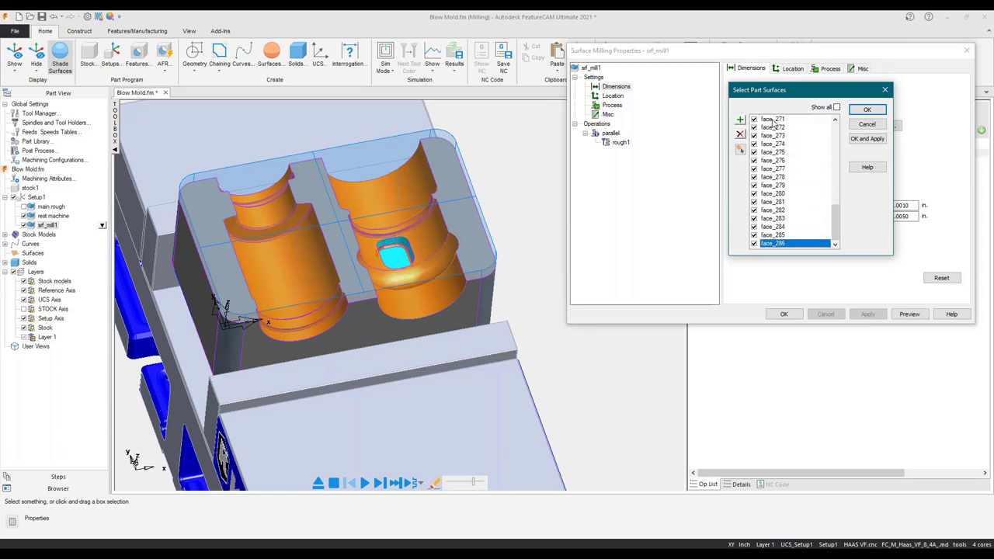
{"action": "scroll", "coordinate": [777, 156], "scroll_direction": "up", "scroll_amount": 12}
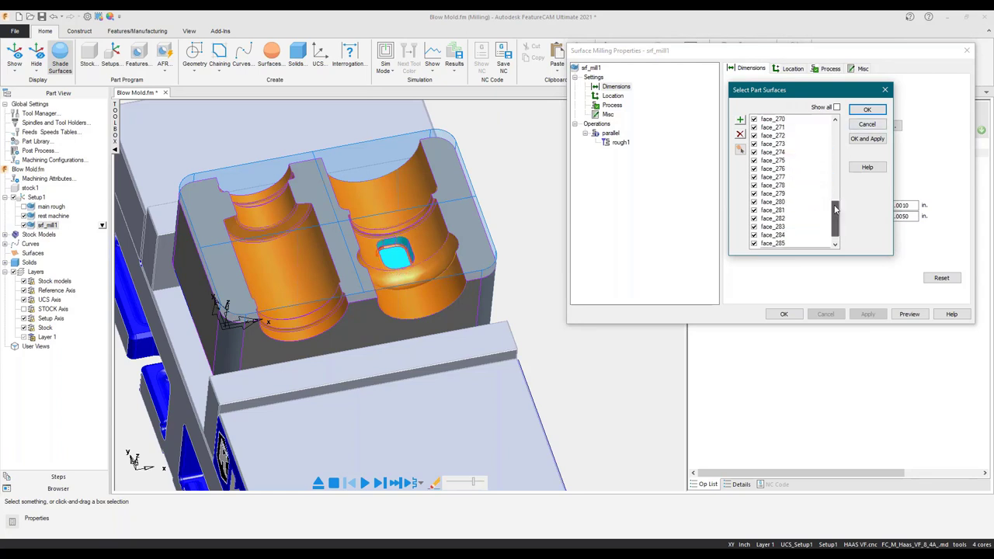
Exclude the flat top faces face_236 and face_237 from the part surfaces of srf_mill1.
{"action": "left_click", "coordinate": [774, 120]}
{"action": "key", "text": "Down"}
{"action": "key", "text": "Down"}
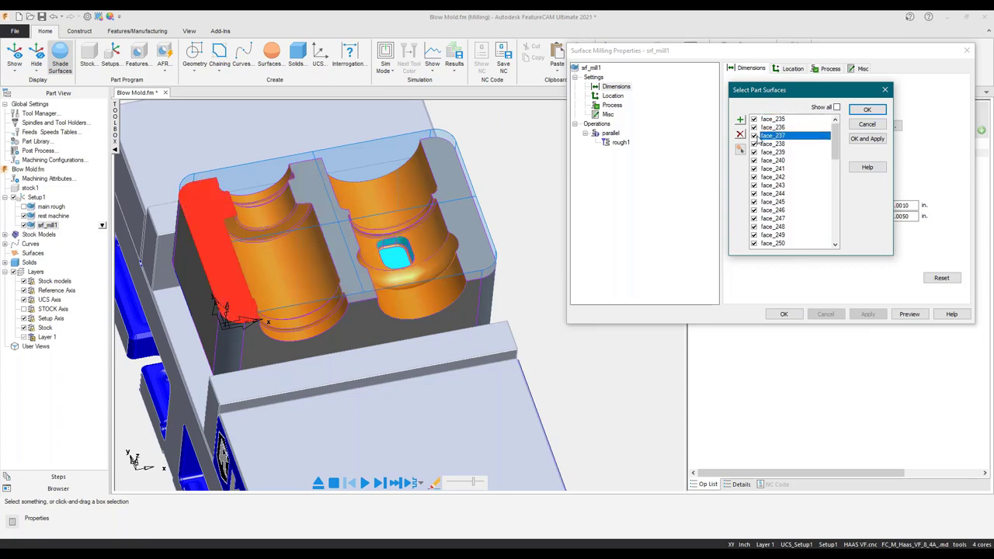
{"action": "left_click", "coordinate": [774, 127]}
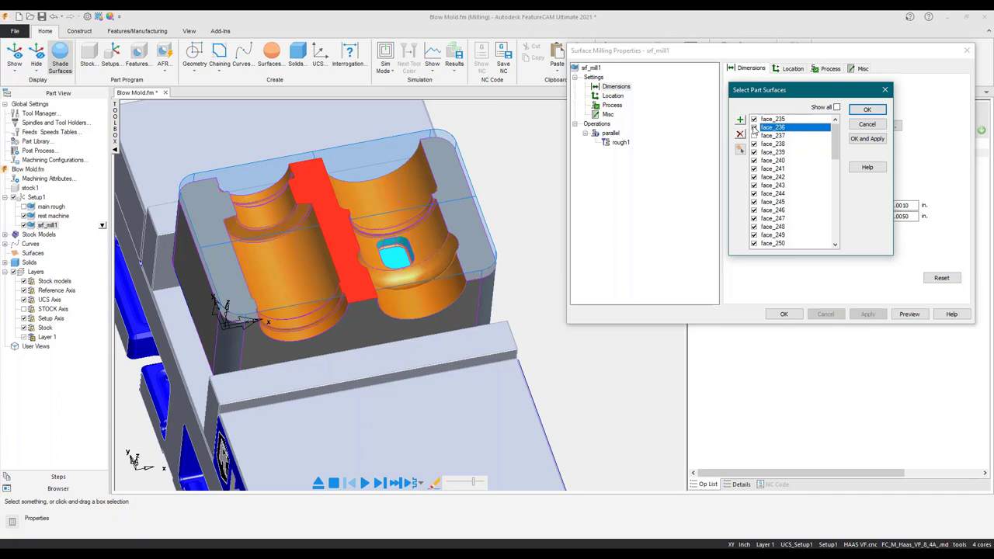
{"action": "left_click", "coordinate": [769, 144]}
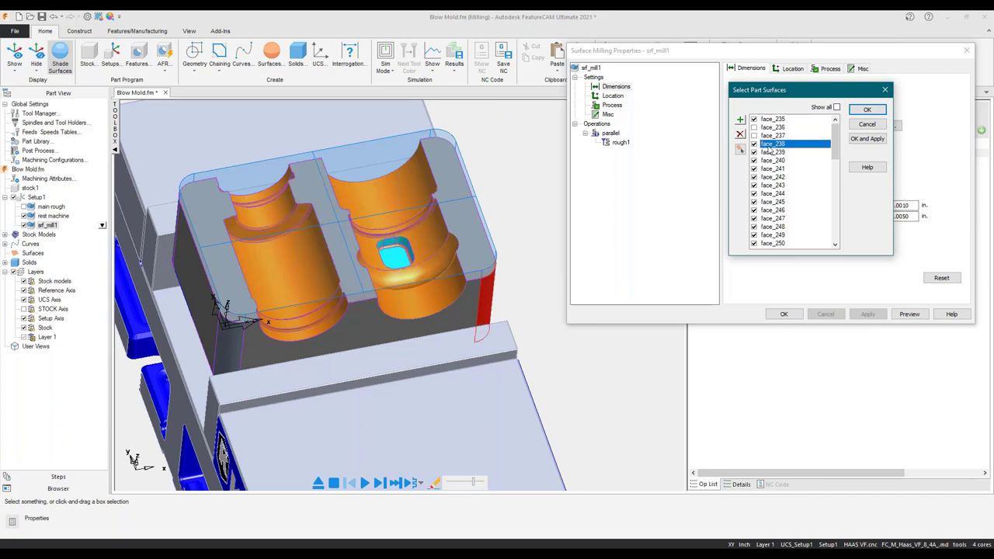
Go through the following faces, exclude the flat top face face_246 from the part surfaces, and apply the selection.
{"action": "key", "text": "Down"}
{"action": "key", "text": "Down"}
{"action": "key", "text": "Down"}
{"action": "key", "text": "Down"}
{"action": "key", "text": "Down"}
{"action": "key", "text": "Down"}
{"action": "key", "text": "Down"}
{"action": "key", "text": "Down"}
{"action": "key", "text": "Down"}
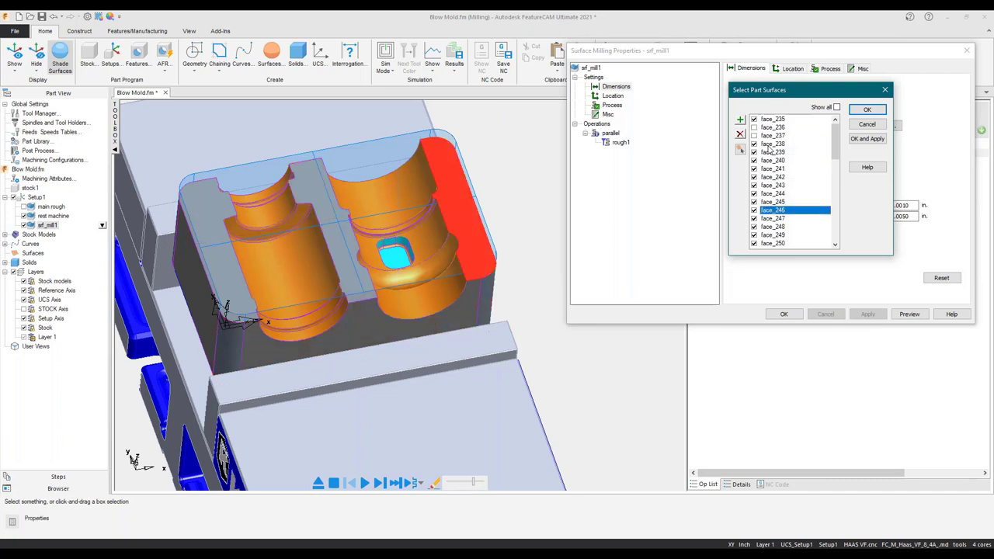
{"action": "key", "text": "Up"}
{"action": "left_click", "coordinate": [754, 211]}
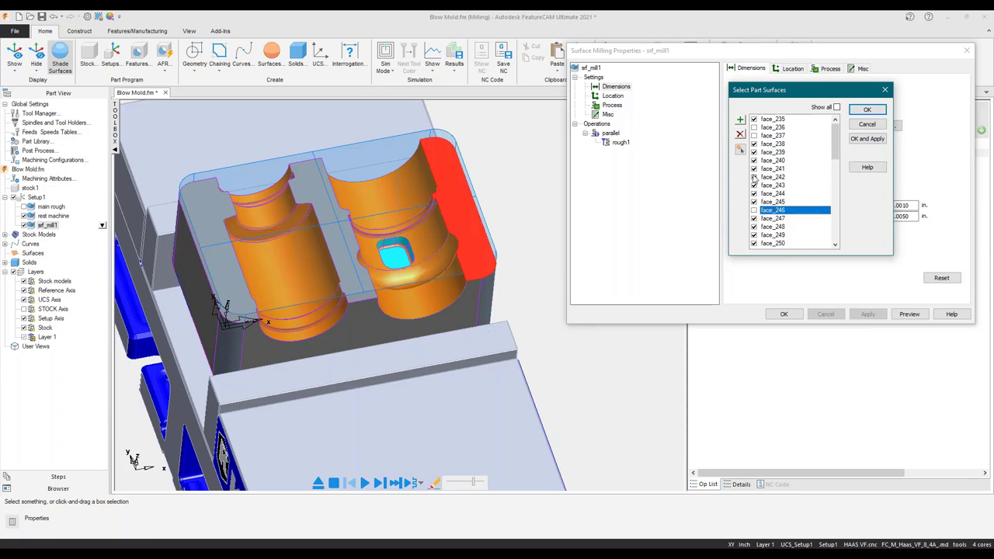
{"action": "left_click", "coordinate": [867, 138]}
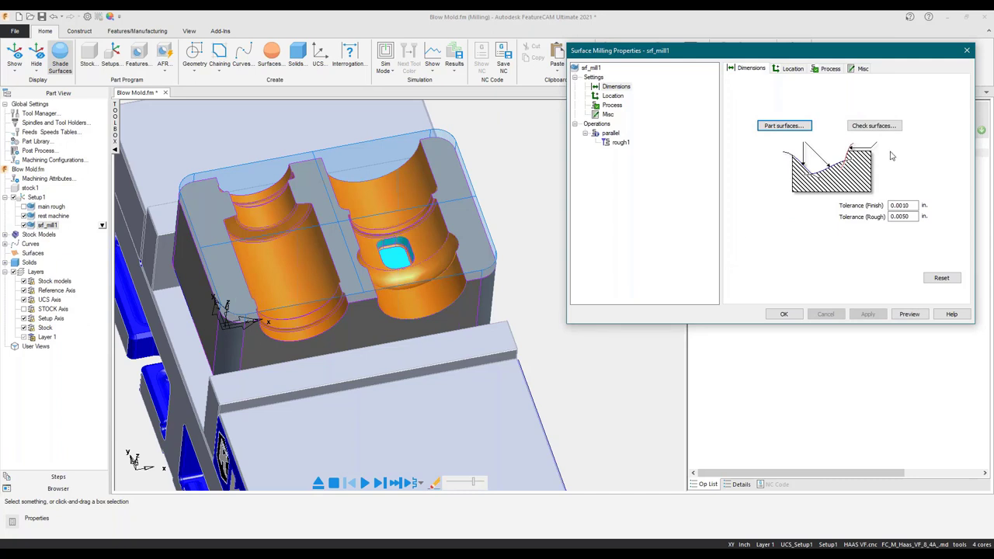
Add the mold's three flat top faces as check surfaces of srf_mill1 and accept the feature properties.
{"action": "left_click", "coordinate": [874, 126]}
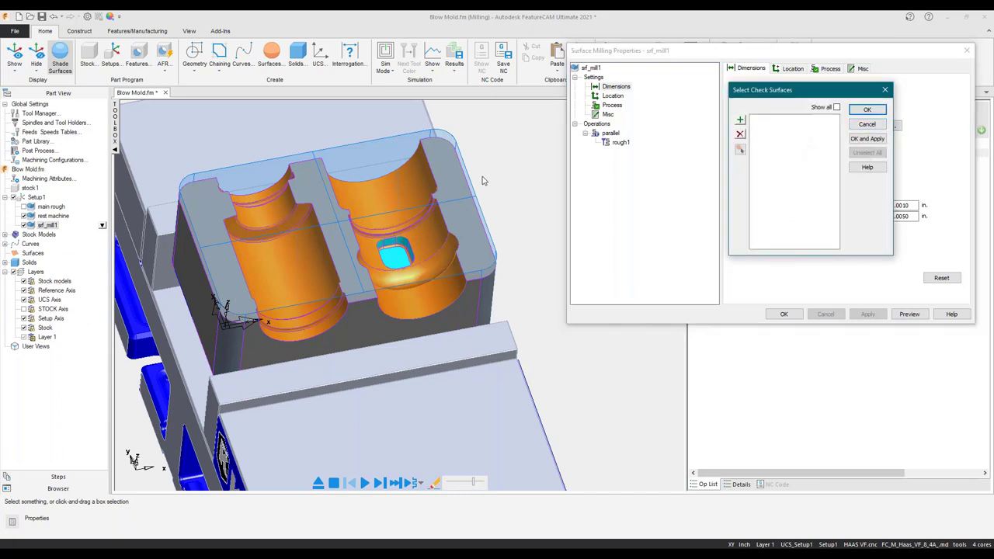
{"action": "left_click", "coordinate": [471, 216]}
{"action": "left_click", "coordinate": [343, 261]}
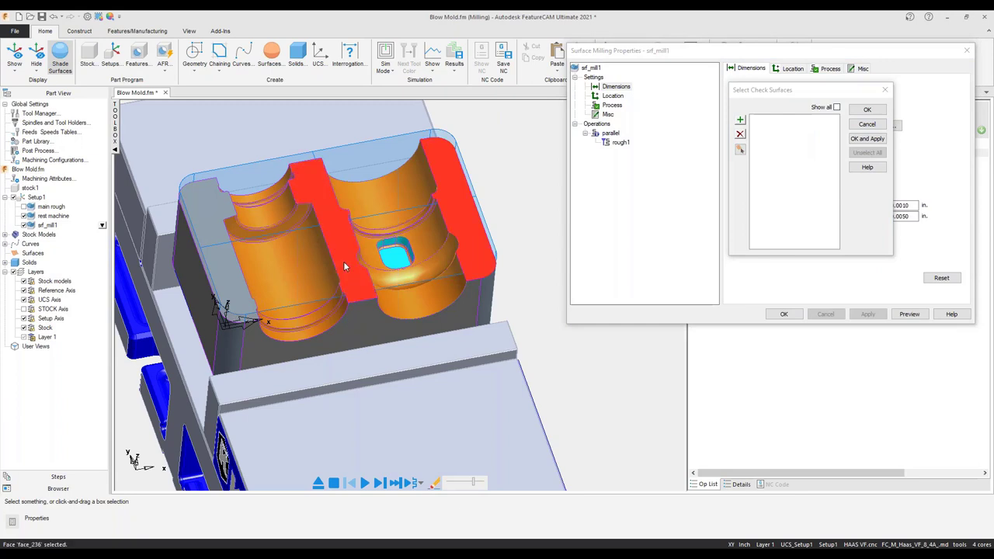
{"action": "left_click", "coordinate": [231, 278]}
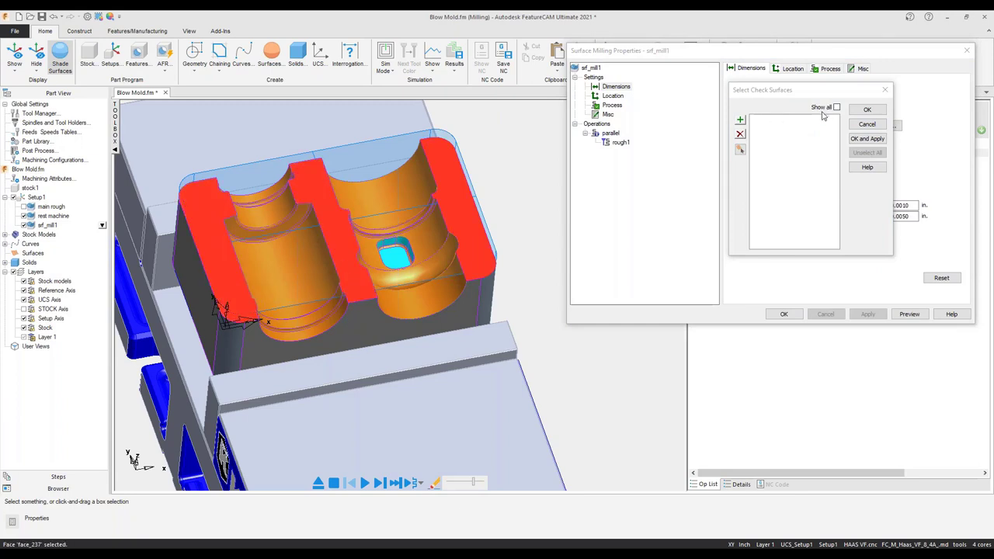
{"action": "left_click", "coordinate": [741, 122]}
{"action": "left_click", "coordinate": [868, 110]}
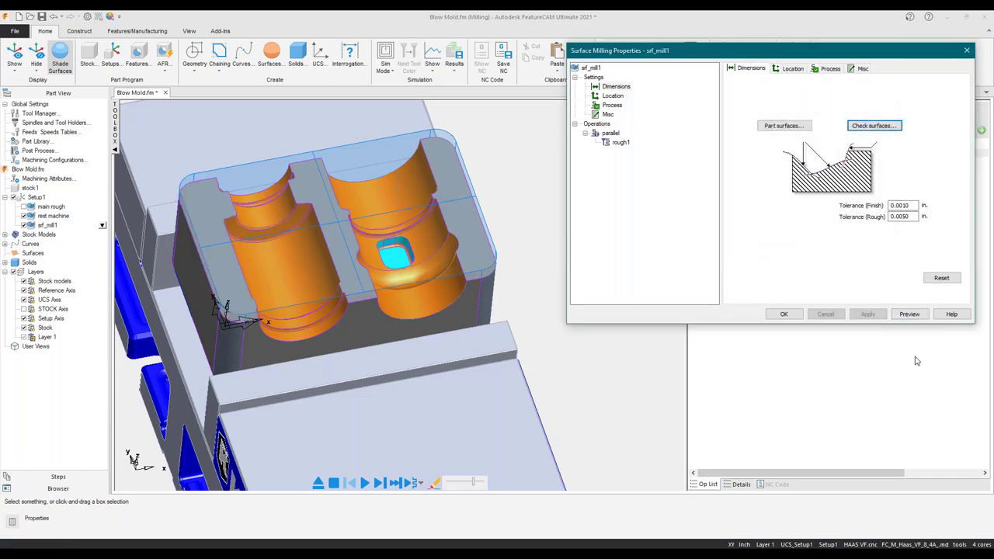
{"action": "scroll", "coordinate": [390, 237], "scroll_direction": "up", "scroll_amount": 3}
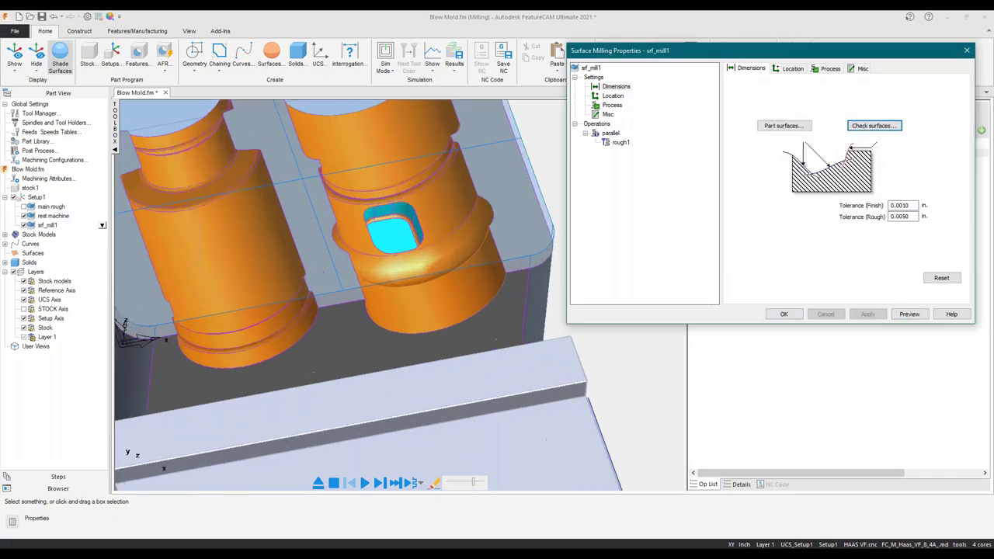
{"action": "scroll", "coordinate": [391, 225], "scroll_direction": "up", "scroll_amount": 2}
{"action": "middle_click_drag", "start_coordinate": [383, 240], "coordinate": [327, 290]}
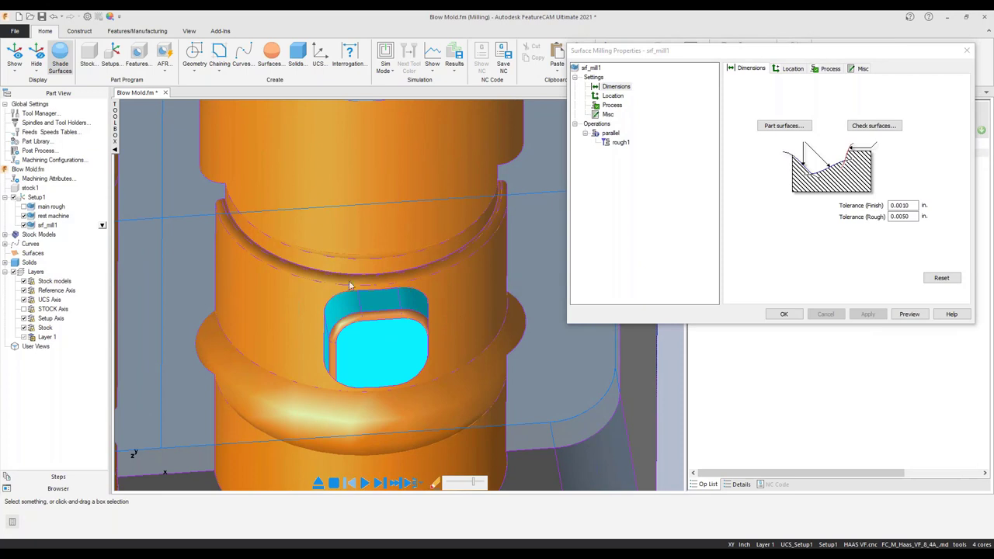
{"action": "left_click", "coordinate": [782, 314]}
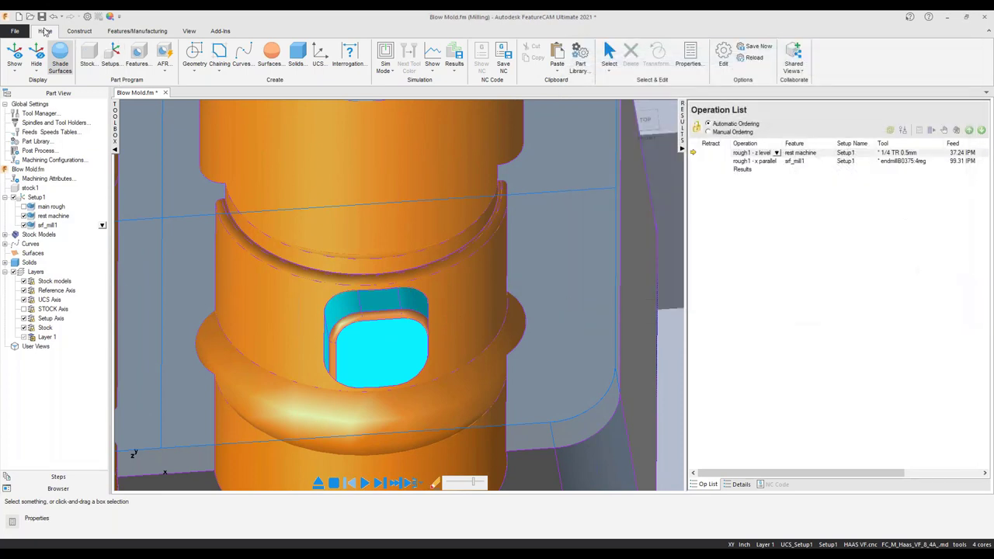
Explode only the selected cylindrical face around the small pocket of solid36 into a surface named srf1.
{"action": "left_click", "coordinate": [77, 30]}
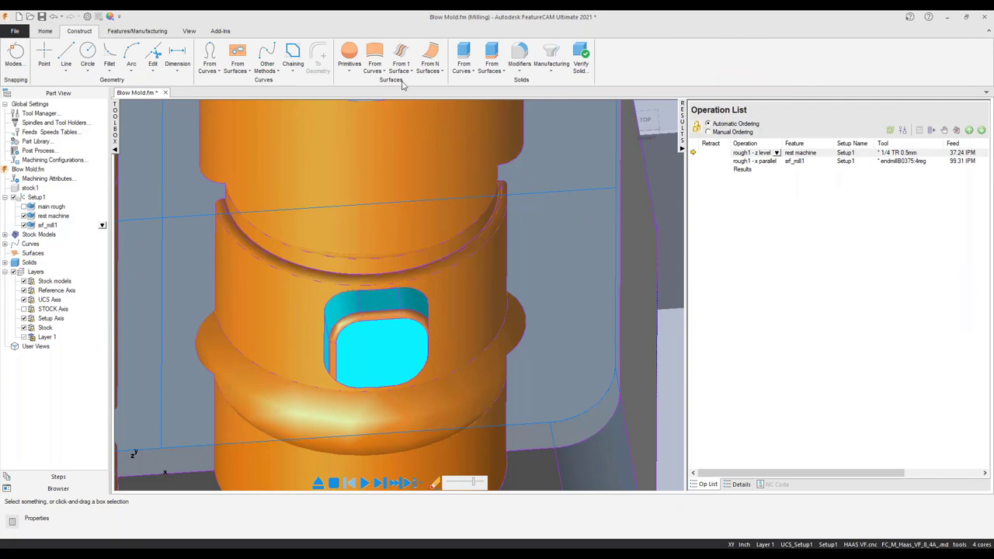
{"action": "left_click", "coordinate": [551, 62]}
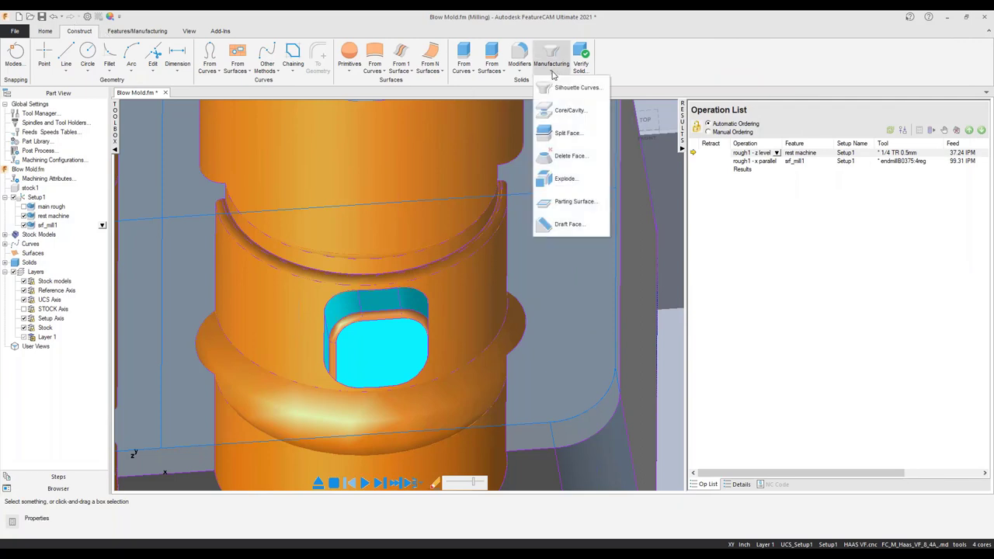
{"action": "left_click", "coordinate": [559, 180]}
{"action": "left_click", "coordinate": [263, 318]}
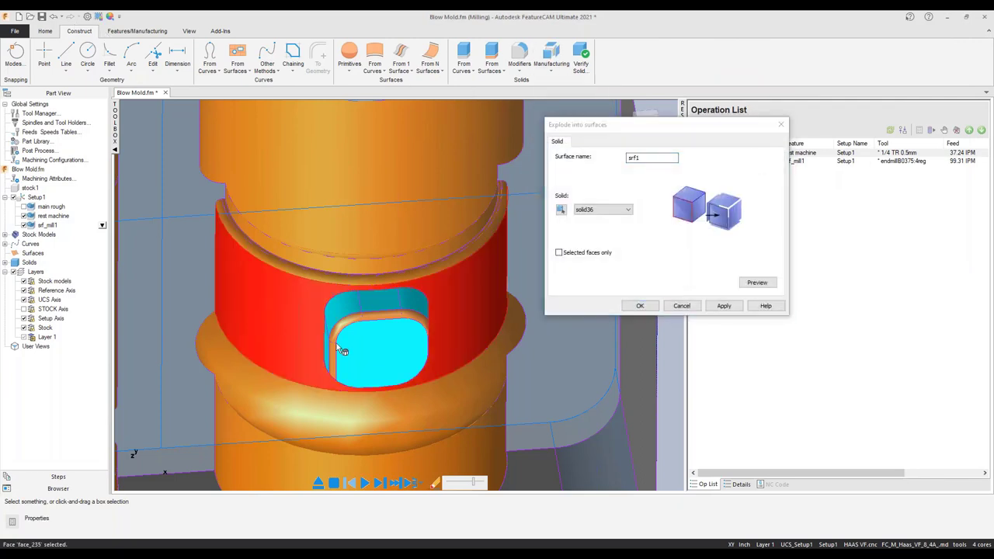
{"action": "left_click", "coordinate": [558, 252]}
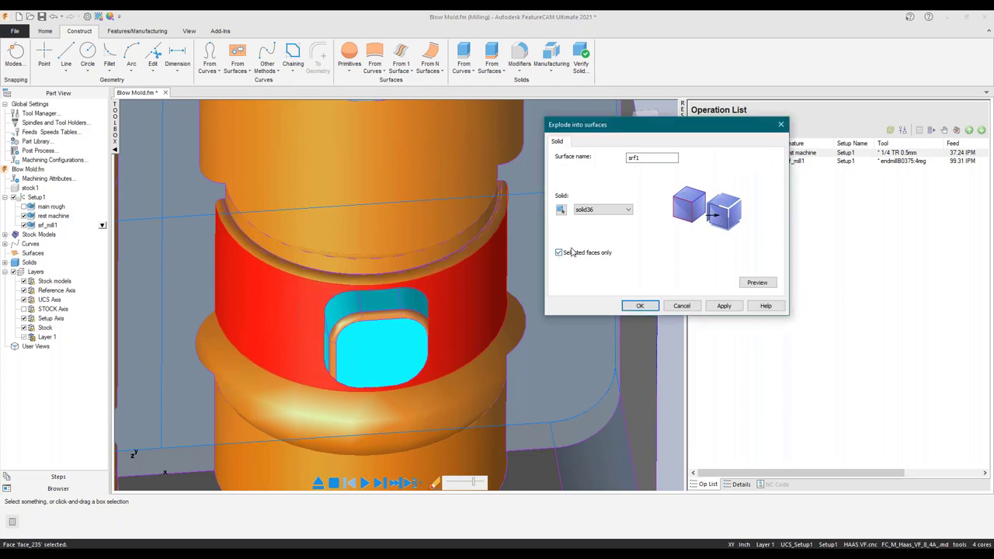
{"action": "left_click", "coordinate": [716, 310]}
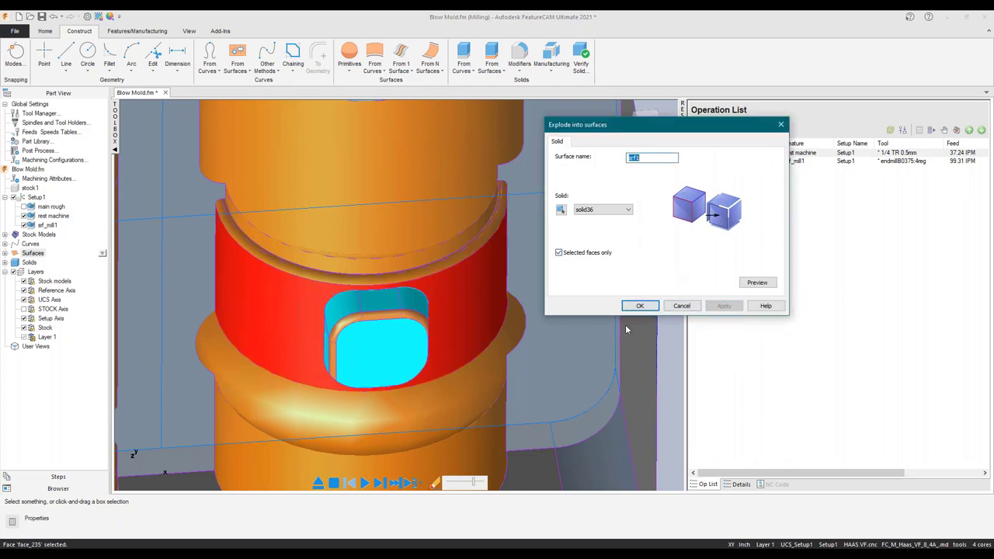
{"action": "left_click", "coordinate": [638, 307]}
Untrim all of surface srf1, modifying the existing surface so that it caps the small pocket opening.
{"action": "left_click", "coordinate": [5, 253]}
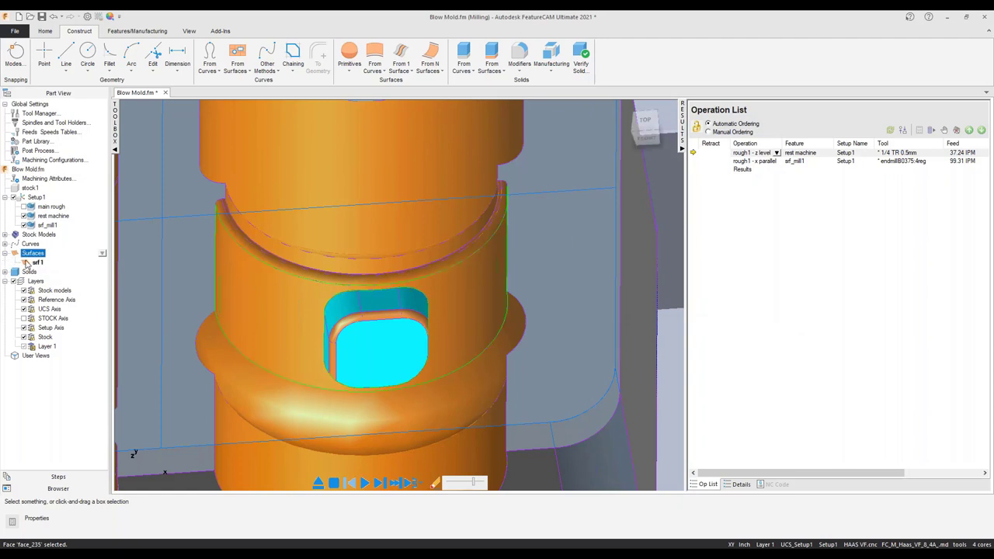
{"action": "left_click", "coordinate": [36, 263]}
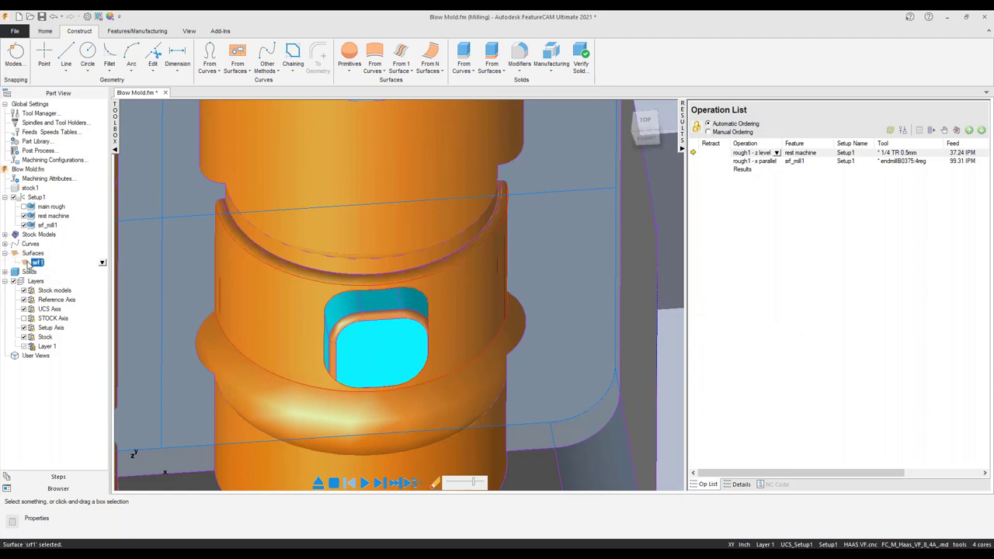
{"action": "left_click", "coordinate": [400, 71]}
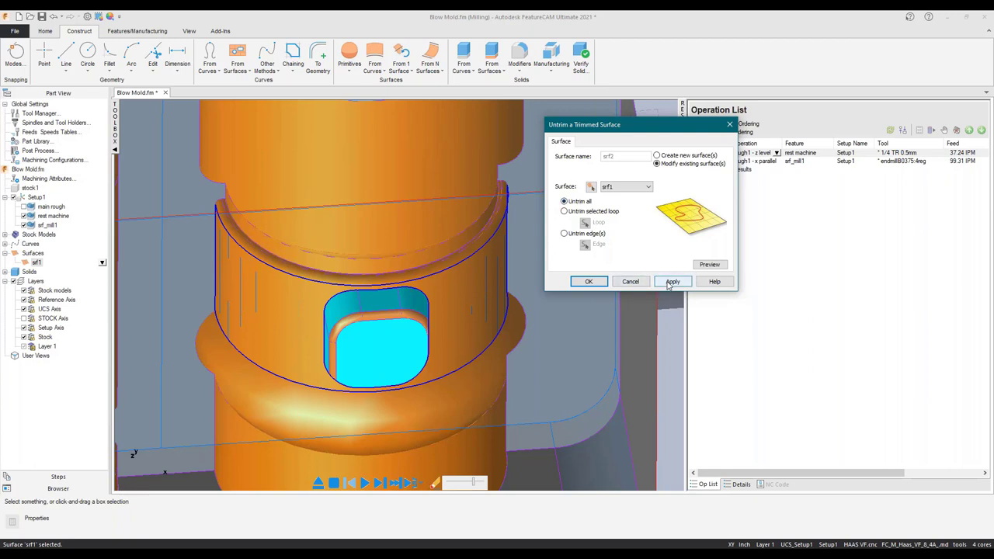
{"action": "left_click", "coordinate": [708, 267]}
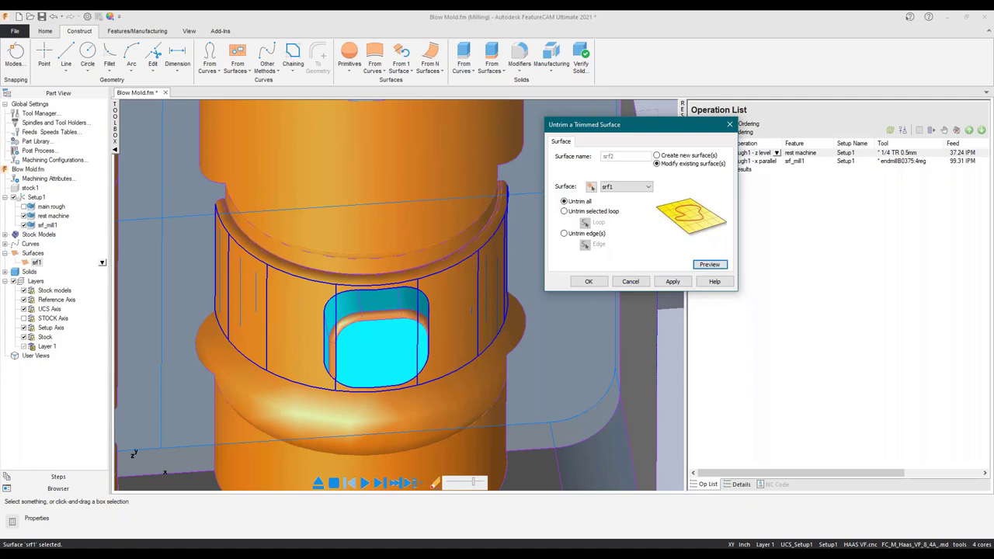
{"action": "left_click", "coordinate": [674, 281]}
{"action": "left_click", "coordinate": [599, 285]}
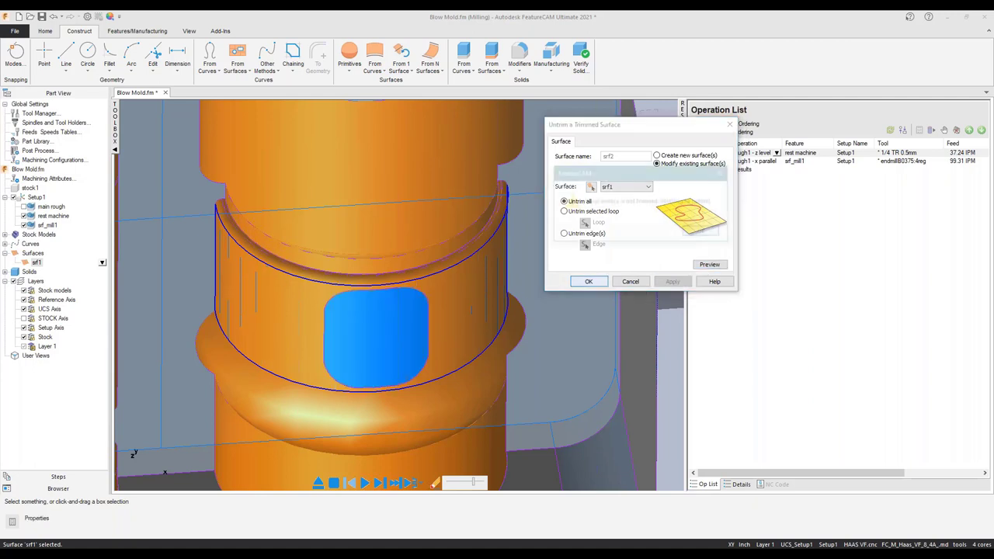
{"action": "left_click", "coordinate": [693, 234]}
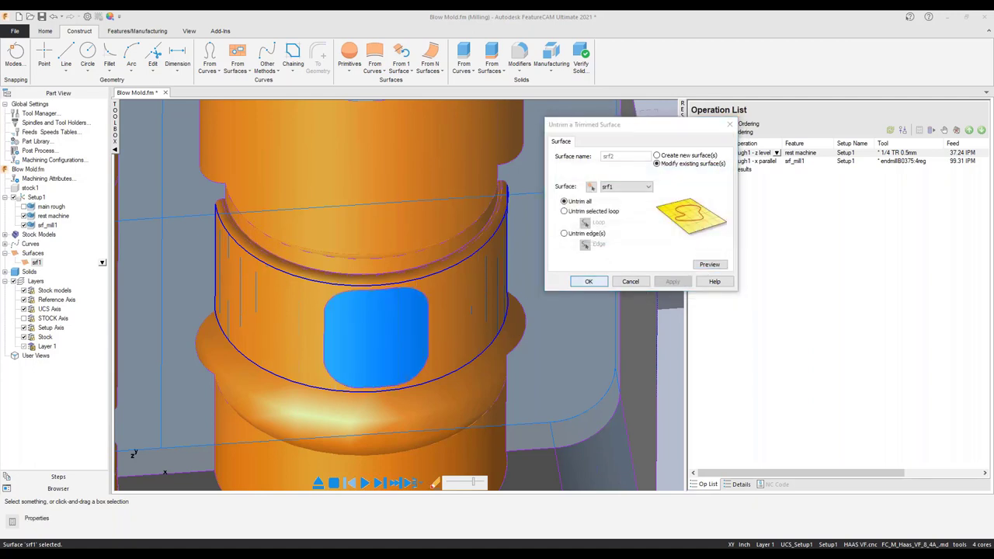
{"action": "left_click", "coordinate": [589, 282]}
{"action": "key", "text": "Return"}
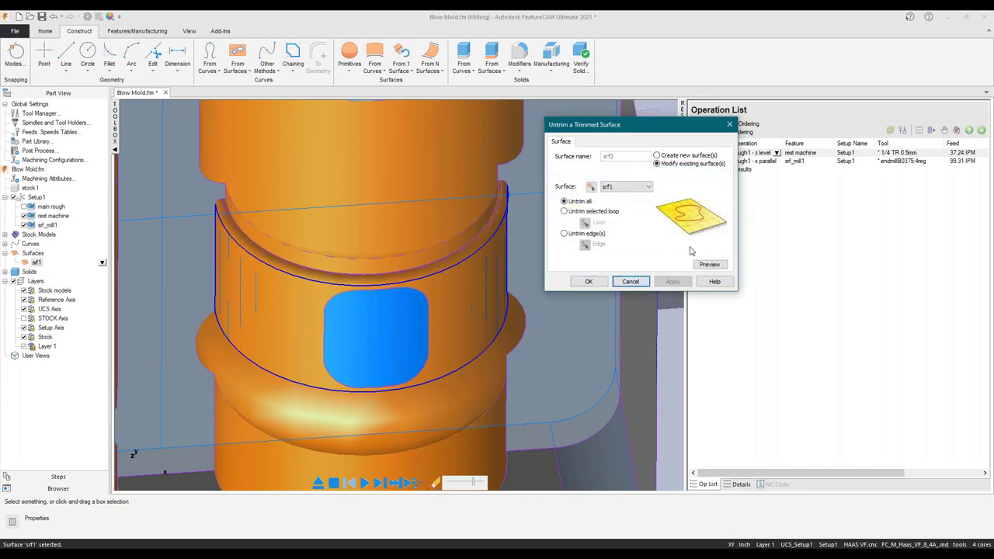
{"action": "left_click", "coordinate": [631, 281]}
Reopen the srf_mill1 properties, show all surfaces, and add srf1 to its part surfaces.
{"action": "left_click", "coordinate": [48, 226]}
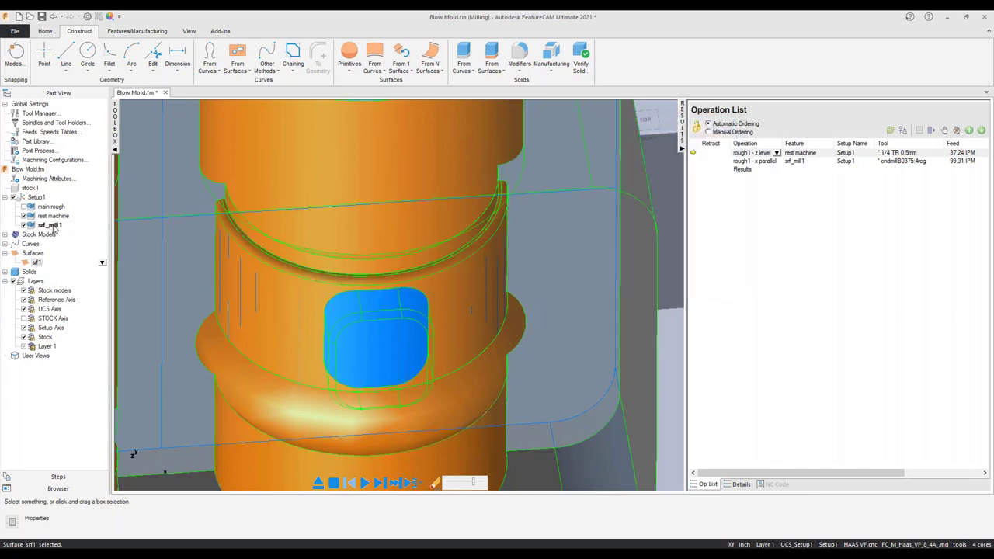
{"action": "right_click", "coordinate": [108, 229]}
{"action": "left_click", "coordinate": [130, 238]}
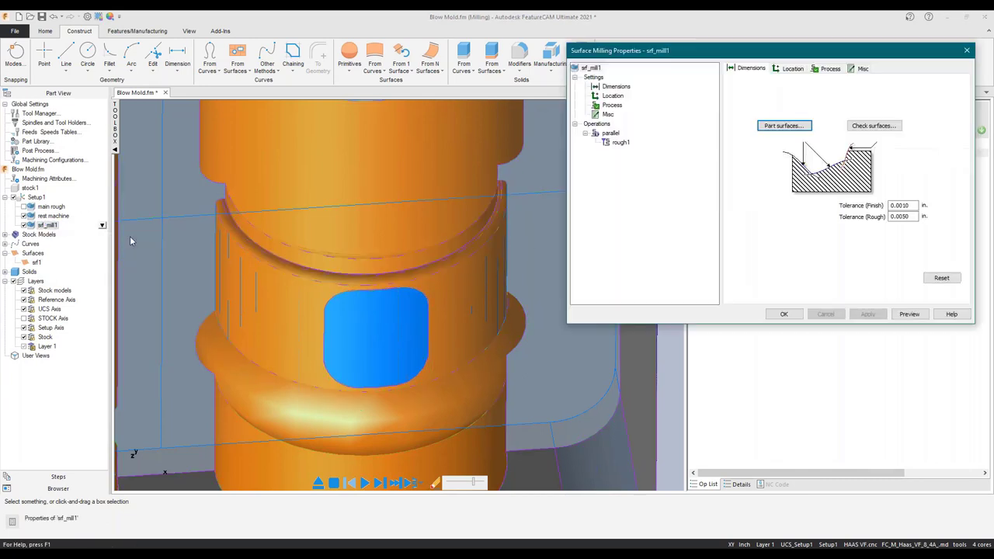
{"action": "left_click", "coordinate": [379, 328]}
{"action": "key", "text": "Up"}
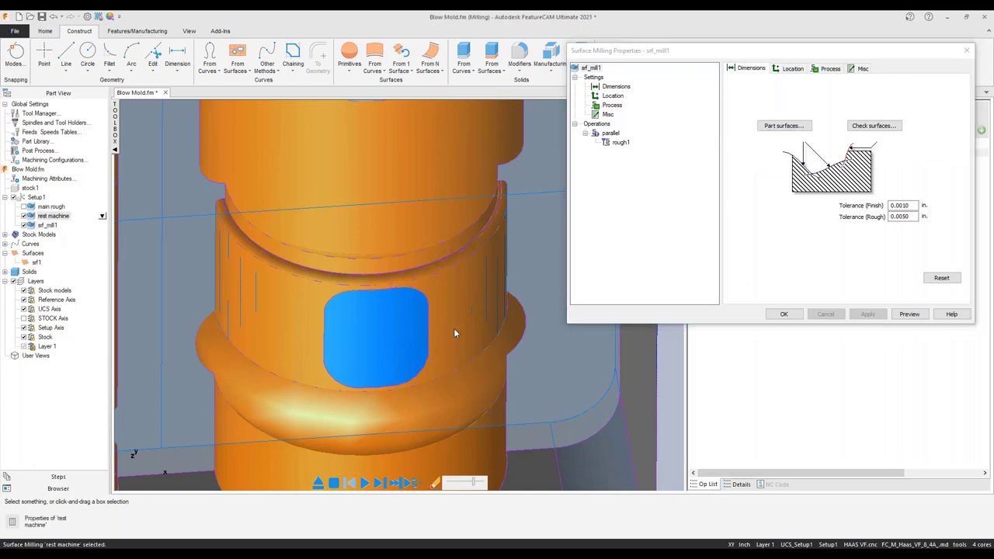
{"action": "left_click", "coordinate": [390, 327]}
{"action": "left_click", "coordinate": [782, 126]}
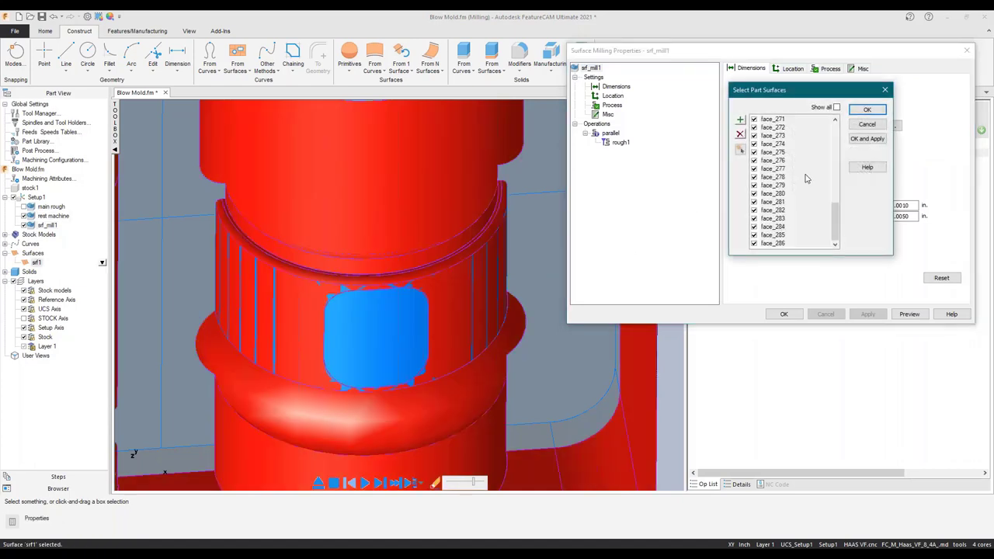
{"action": "left_click_drag", "start_coordinate": [835, 222], "coordinate": [837, 256]}
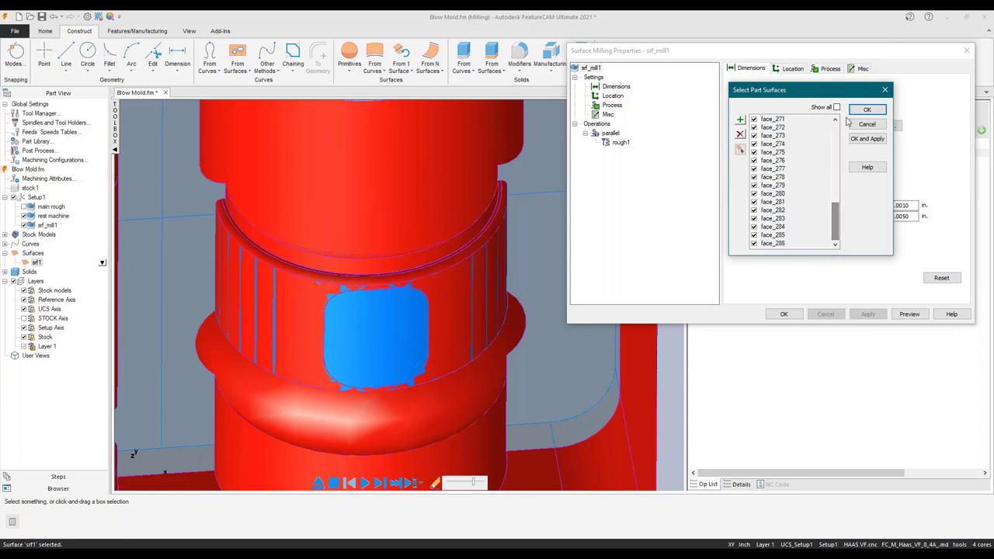
{"action": "left_click", "coordinate": [837, 108]}
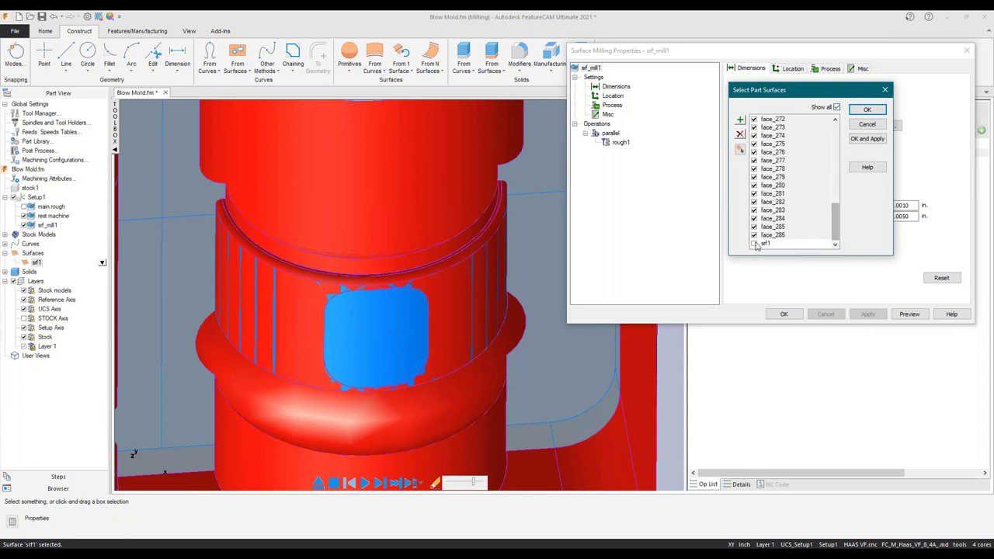
{"action": "left_click", "coordinate": [870, 142]}
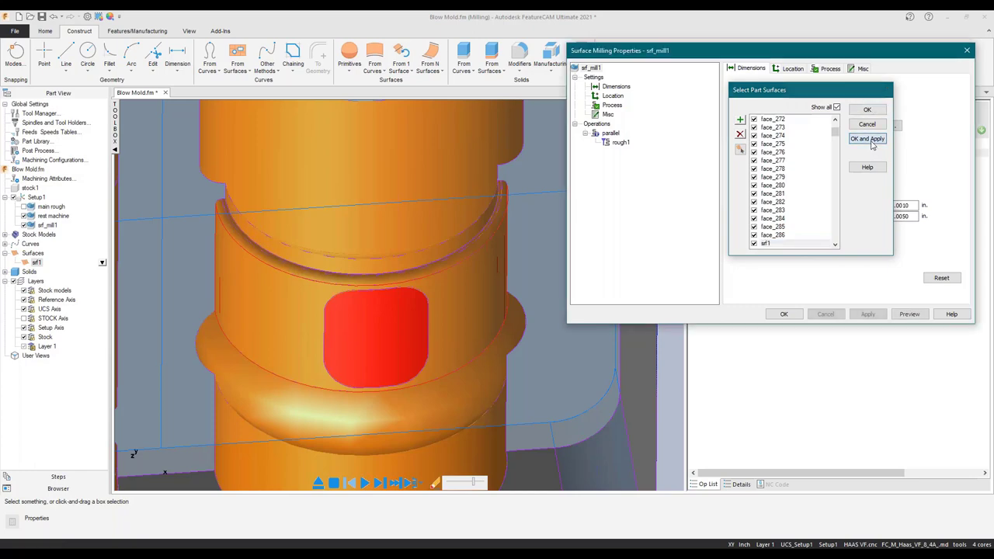
{"action": "left_click", "coordinate": [785, 315]}
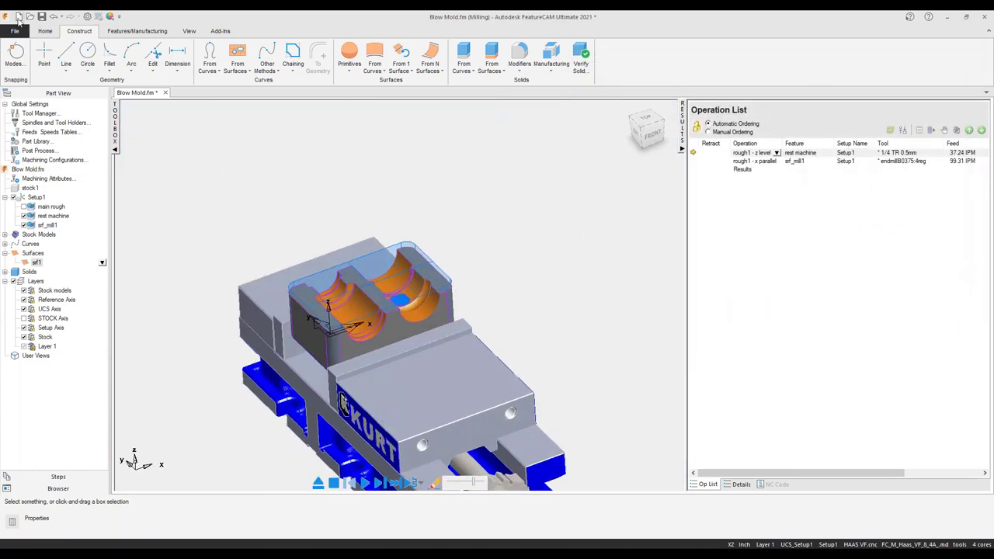
Switch the simulation mode to 3D and exclude the rest machine feature from the operations.
{"action": "left_click", "coordinate": [45, 31]}
{"action": "left_click", "coordinate": [385, 62]}
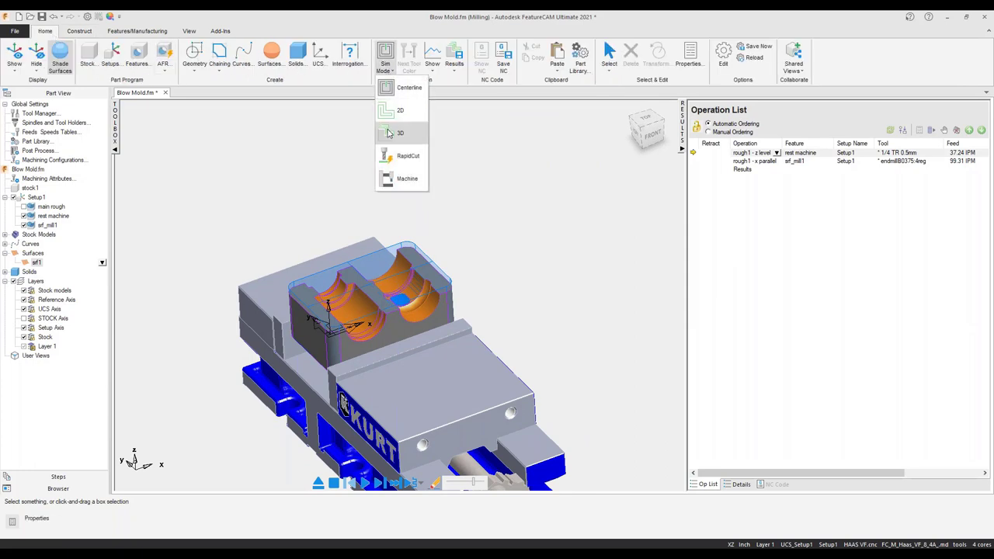
{"action": "left_click", "coordinate": [400, 133]}
{"action": "left_click", "coordinate": [34, 224]}
{"action": "left_click", "coordinate": [24, 216]}
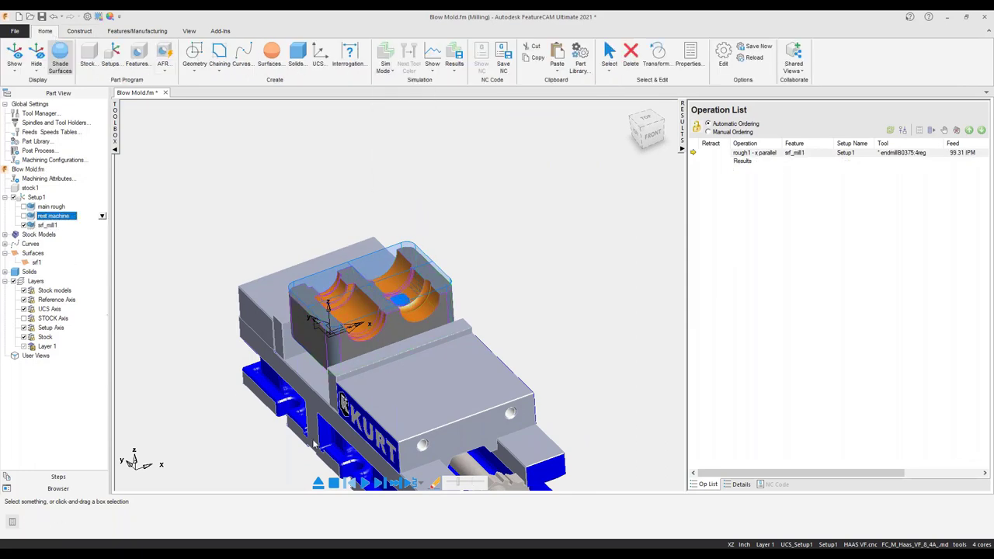
Run the 3D simulation of the srf_mill1 parallel operation and examine both cut cavities and the pocket from several sides.
{"action": "left_click", "coordinate": [365, 482]}
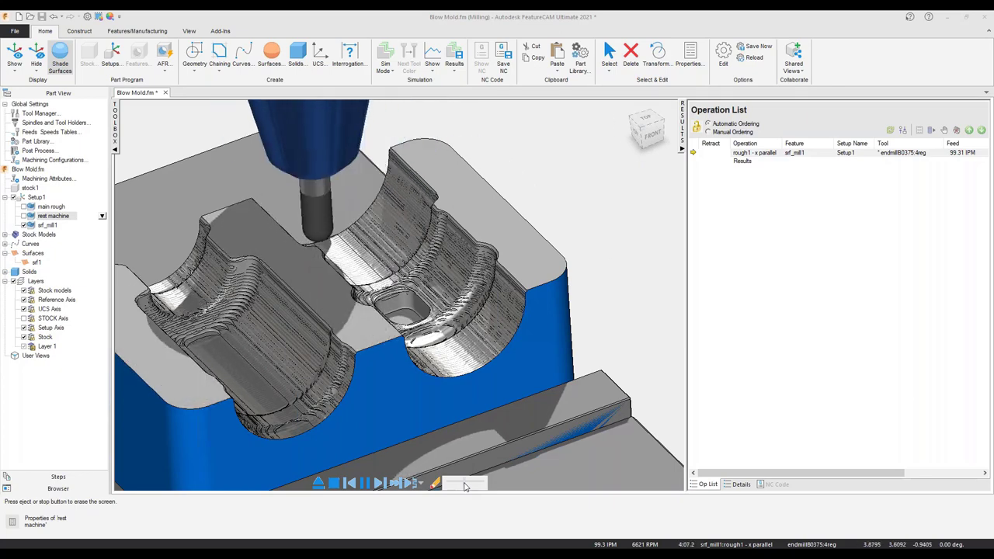
{"action": "scroll", "coordinate": [326, 365], "scroll_direction": "down", "scroll_amount": 3}
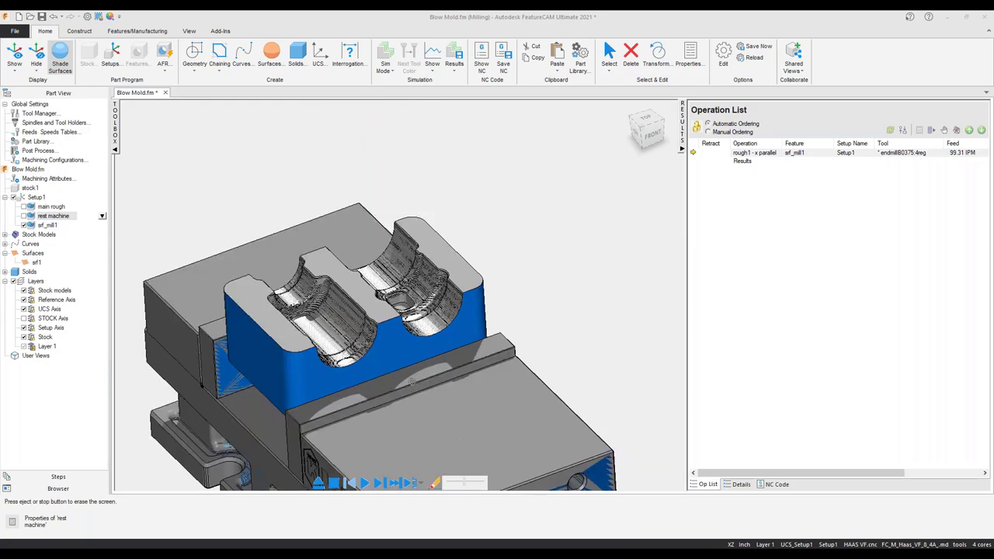
{"action": "middle_click_drag", "start_coordinate": [327, 366], "coordinate": [198, 358]}
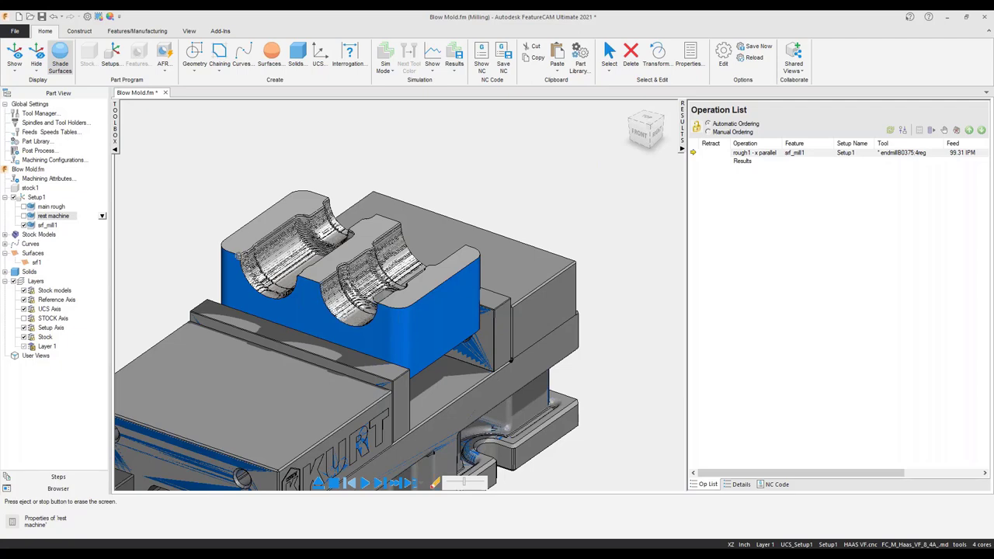
{"action": "middle_click_drag", "start_coordinate": [198, 358], "coordinate": [202, 404]}
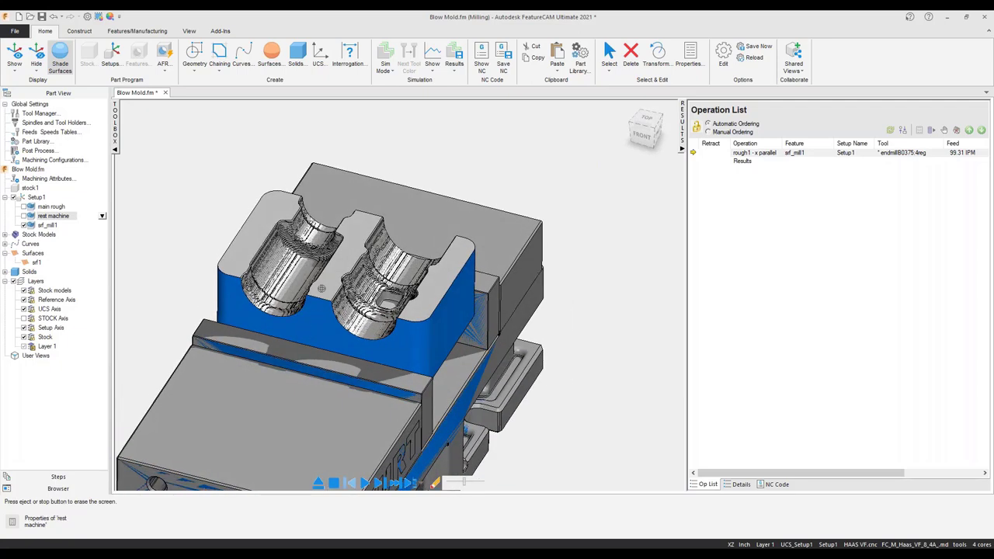
{"action": "middle_click_drag", "start_coordinate": [320, 288], "coordinate": [354, 305], "text": "shift"}
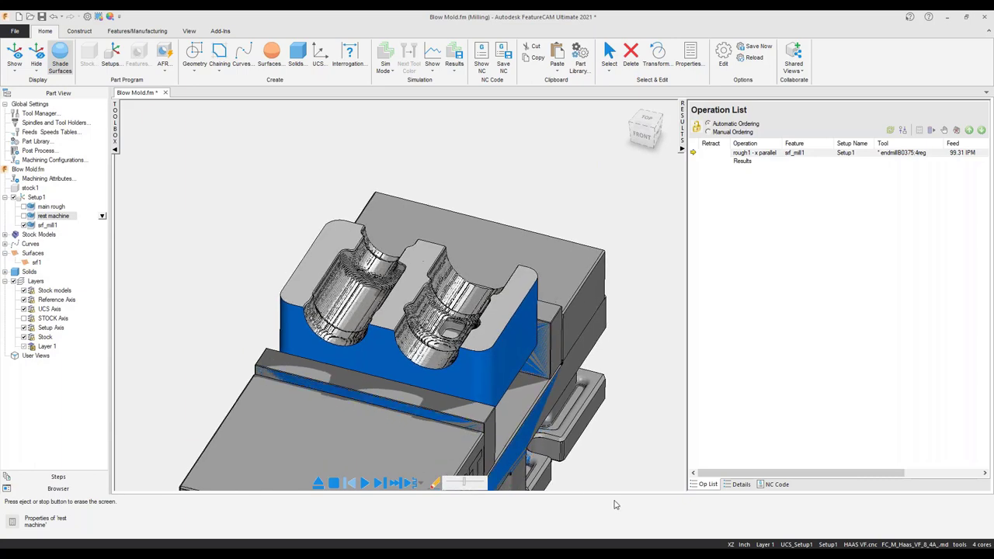